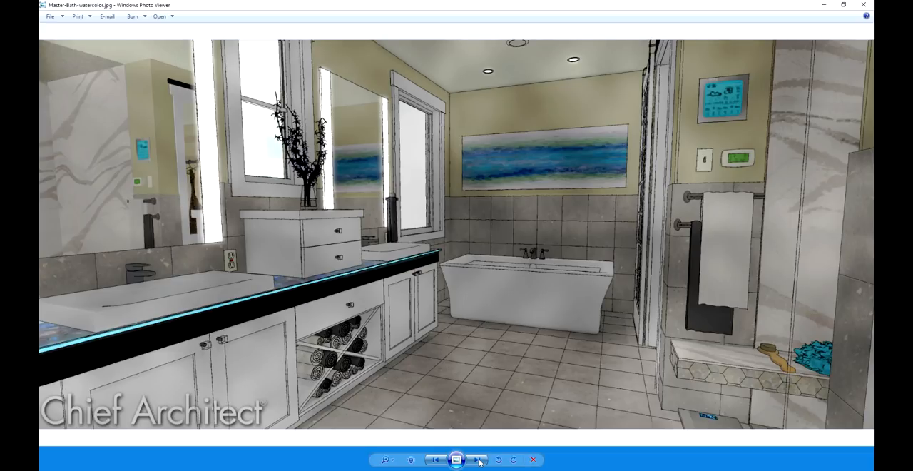
Browse the Lake Point Bath Remodel images, covering the as-built plan, the demo walls and the new wall modifications
{"action": "left_click", "coordinate": [479, 460]}
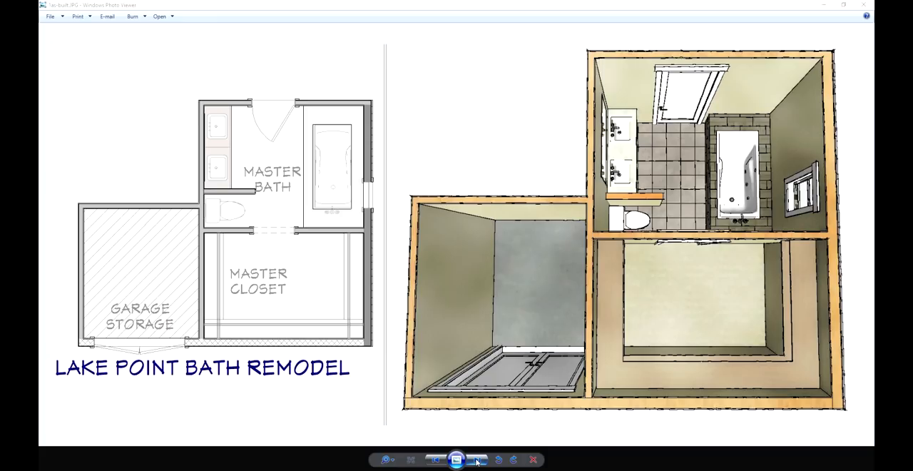
{"action": "left_click", "coordinate": [476, 460]}
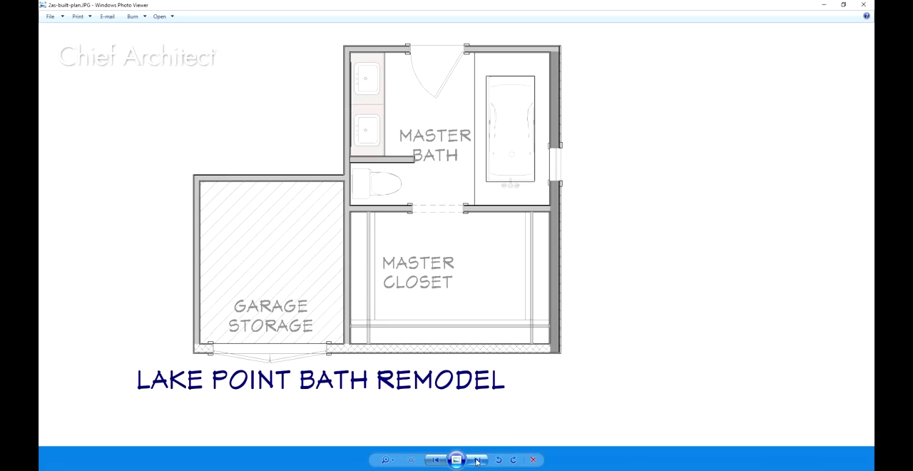
{"action": "left_click", "coordinate": [476, 460]}
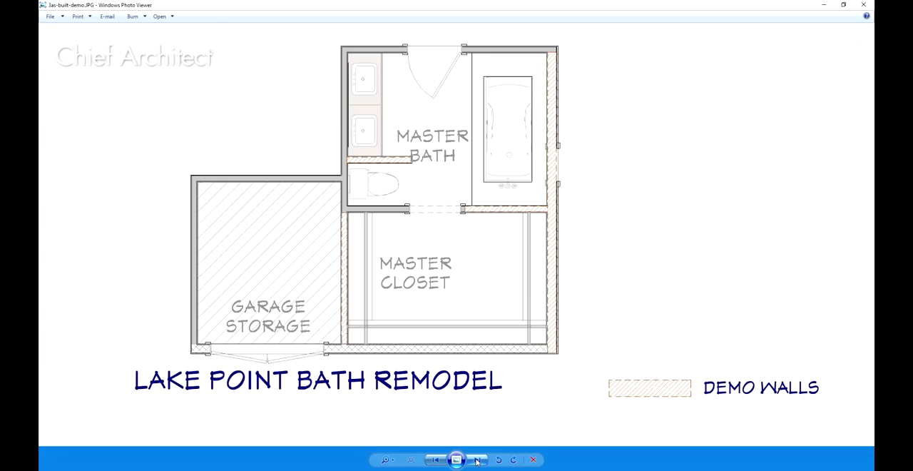
{"action": "left_click", "coordinate": [477, 461]}
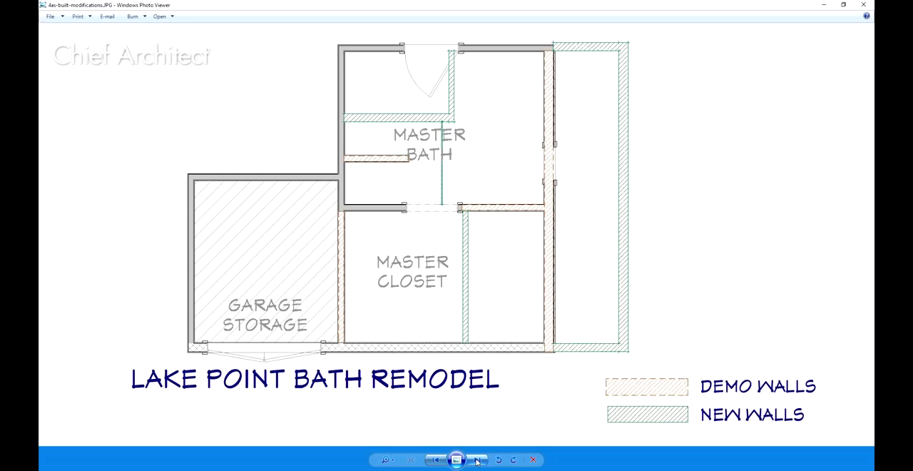
{"action": "left_click", "coordinate": [477, 461]}
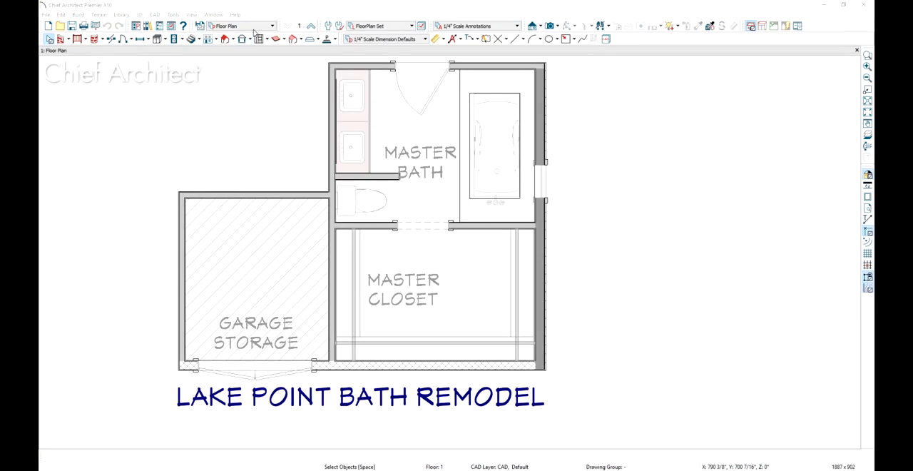
In Chief Architect, view the saved plan views Floor Plan, Demo, then Floor Plan, Modifications, then New Floor Plan
{"action": "left_click", "coordinate": [255, 27]}
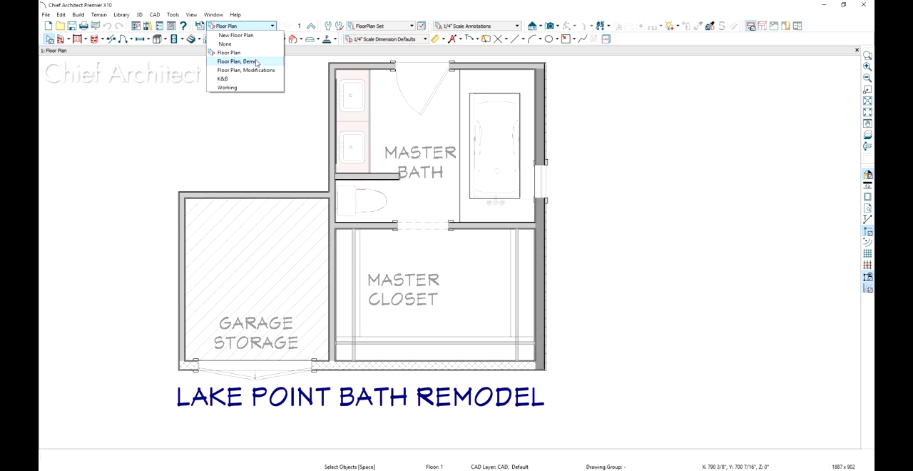
{"action": "left_click", "coordinate": [260, 62]}
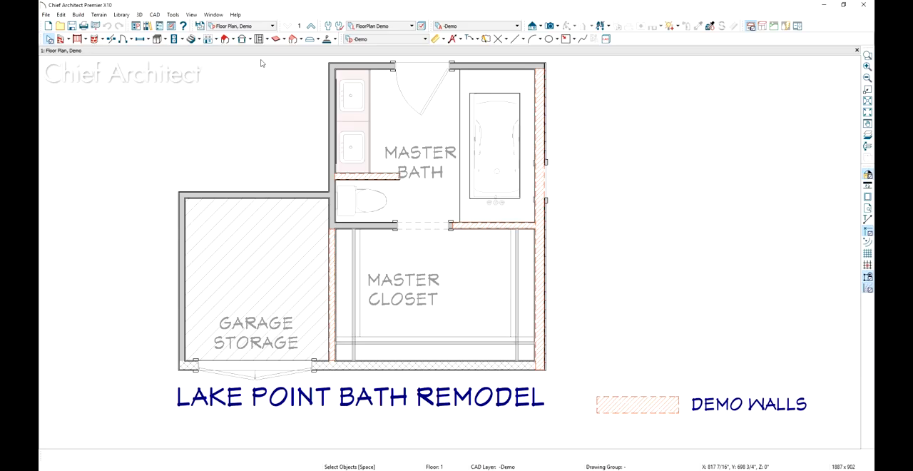
{"action": "left_click", "coordinate": [263, 27]}
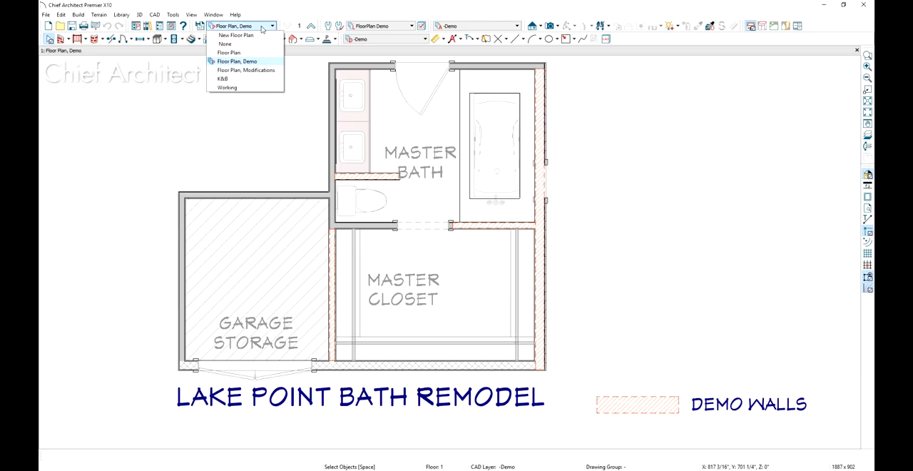
{"action": "left_click", "coordinate": [271, 70]}
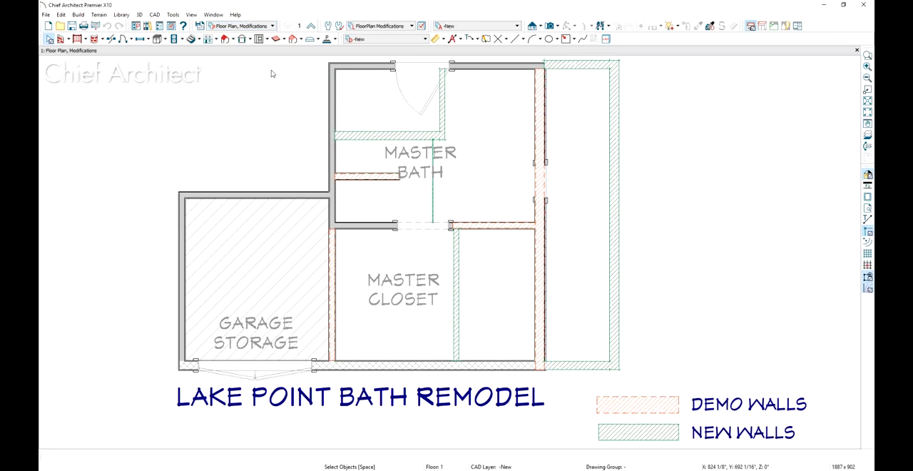
{"action": "left_click", "coordinate": [264, 27]}
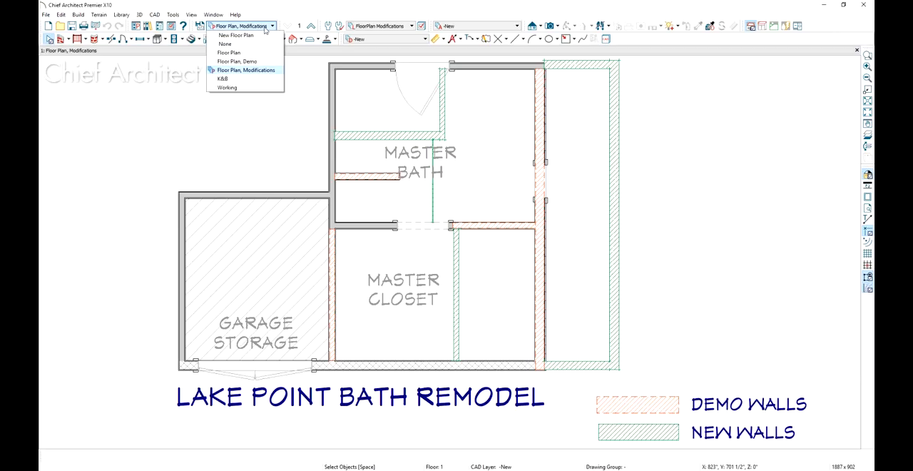
{"action": "left_click", "coordinate": [235, 35]}
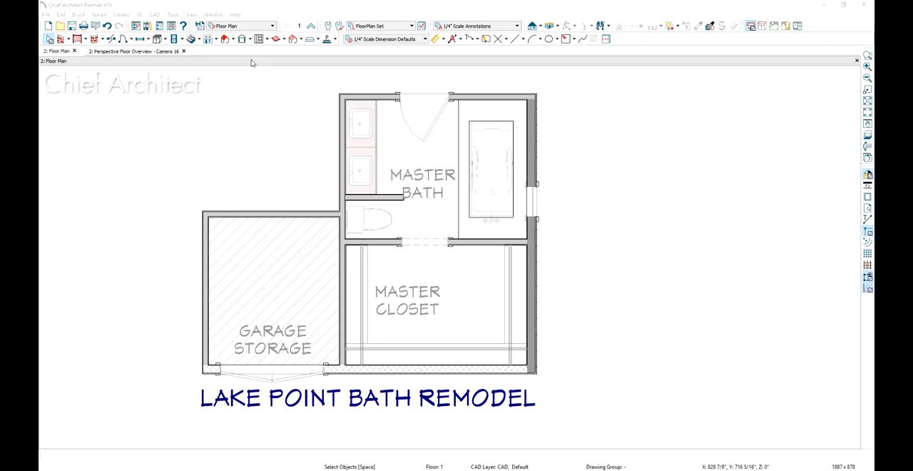
In the Floor Plan, Demo view, outline the bath-side exterior wall, bath-closet wall, garage-closet wall and toilet partition with rectangular polylines
{"action": "left_click", "coordinate": [259, 25]}
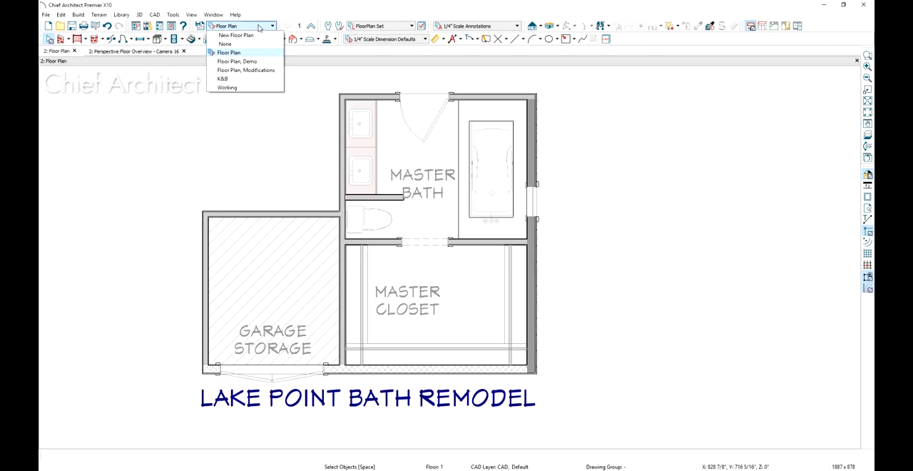
{"action": "left_click", "coordinate": [259, 63]}
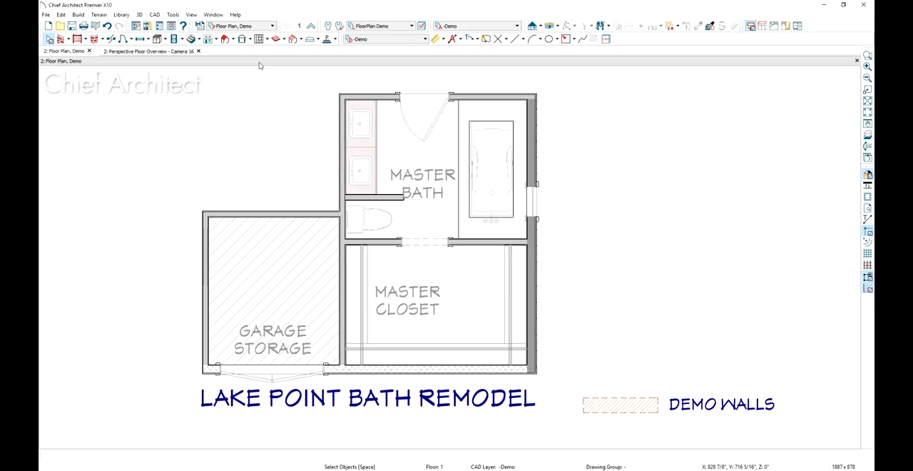
{"action": "left_click", "coordinate": [575, 39]}
{"action": "left_click", "coordinate": [593, 51]}
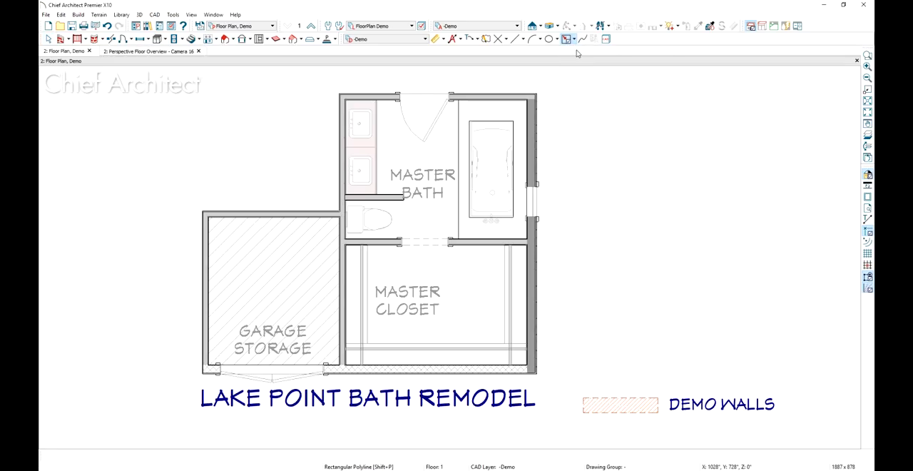
{"action": "left_click_drag", "start_coordinate": [526, 100], "coordinate": [534, 367]}
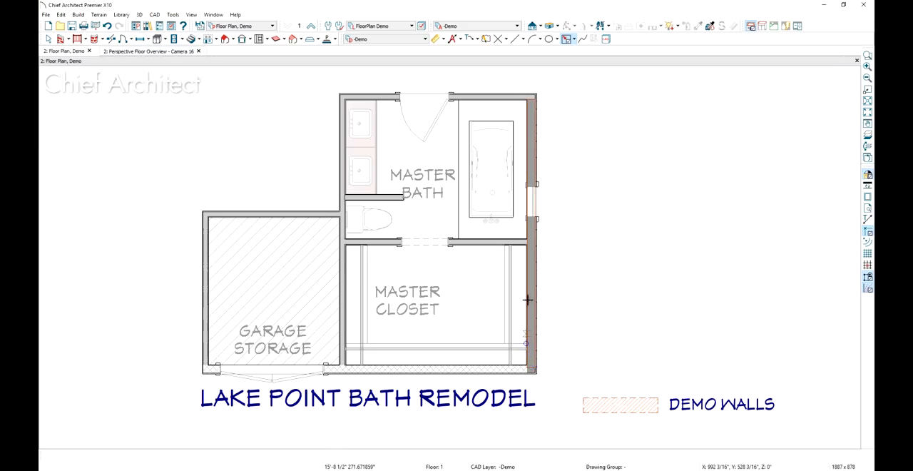
{"action": "left_click_drag", "start_coordinate": [473, 238], "coordinate": [456, 241]}
{"action": "left_click_drag", "start_coordinate": [340, 244], "coordinate": [345, 368]}
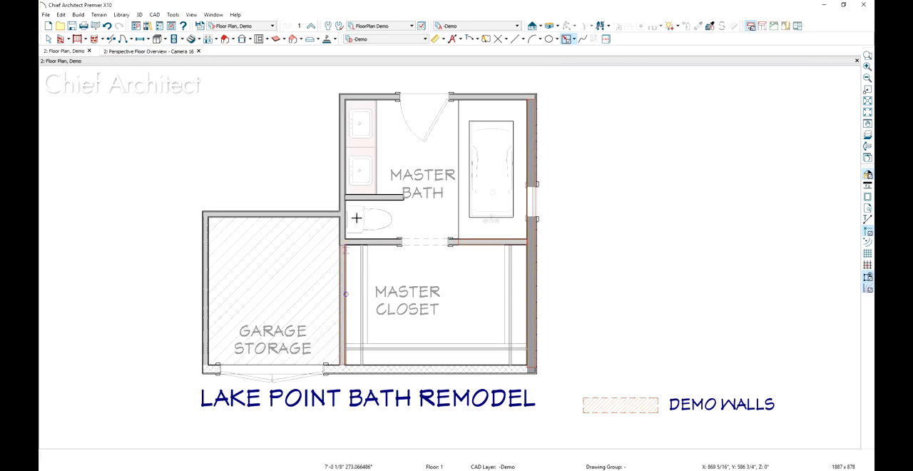
{"action": "left_click_drag", "start_coordinate": [349, 194], "coordinate": [405, 200]}
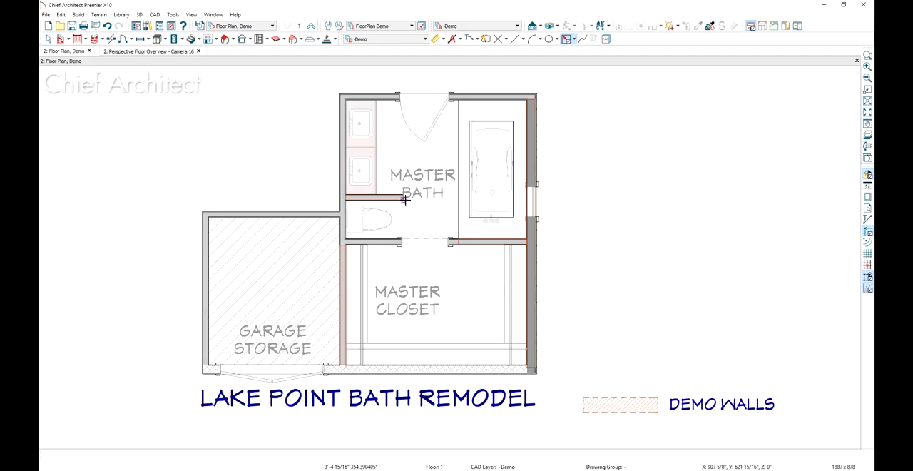
{"action": "key", "text": "space"}
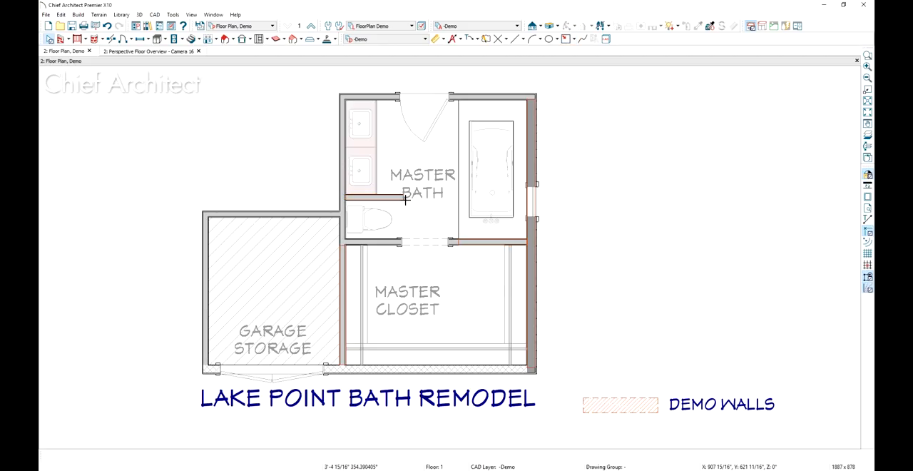
Copy the Demo Walls legend swatch's properties onto the four demolition wall outlines with the Object Painter
{"action": "left_click", "coordinate": [711, 27]}
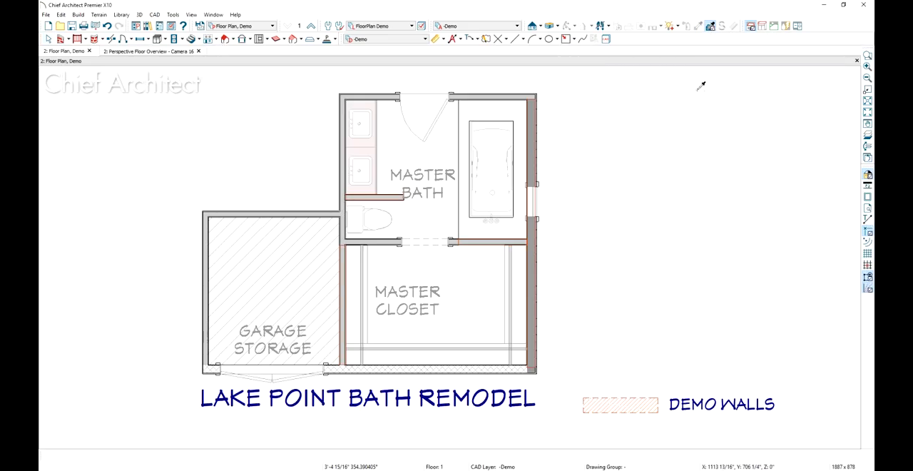
{"action": "left_click", "coordinate": [638, 397]}
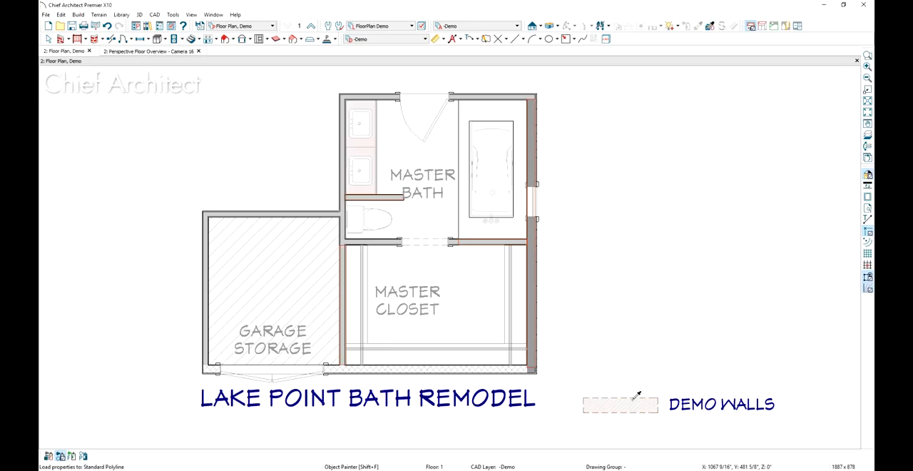
{"action": "left_click", "coordinate": [536, 361]}
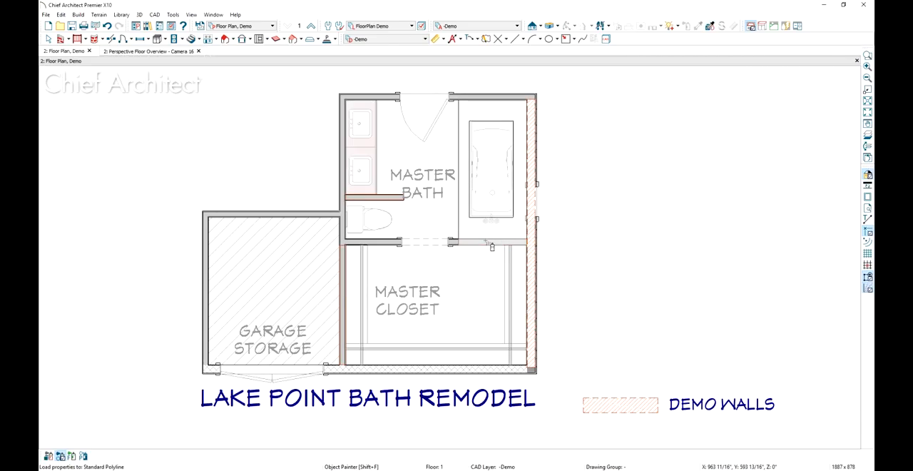
{"action": "left_click", "coordinate": [492, 243]}
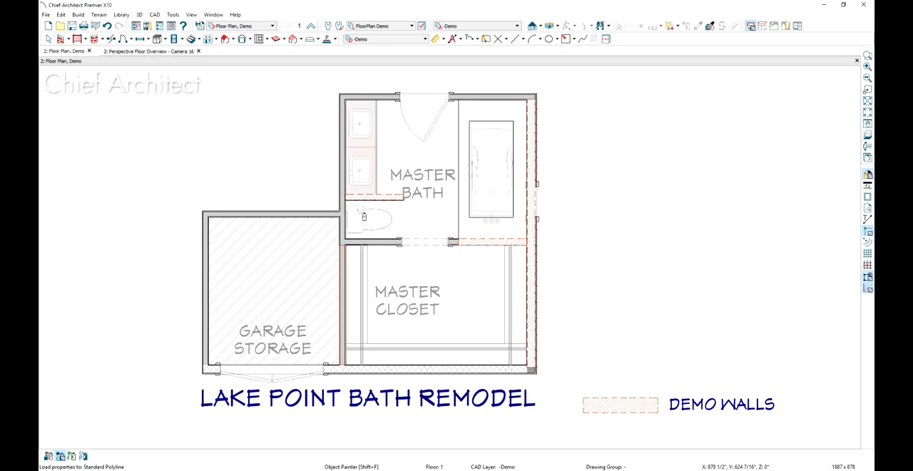
{"action": "key", "text": "space"}
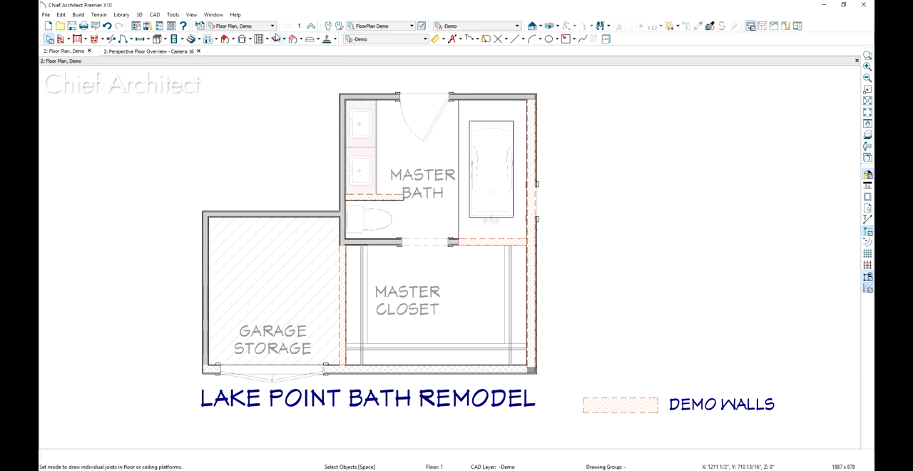
In the Floor Plan, Modifications view, draw rectangular polylines for the new addition walls, the two bath partitions and the closet partition
{"action": "left_click", "coordinate": [272, 26]}
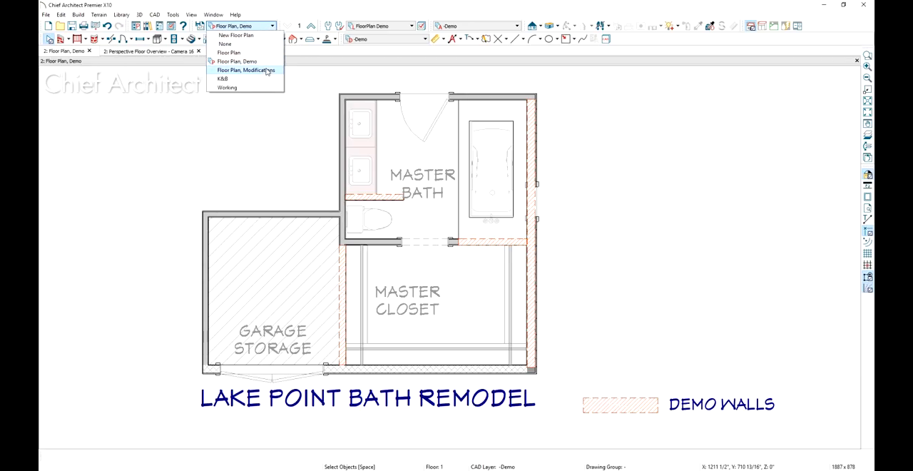
{"action": "left_click", "coordinate": [267, 70]}
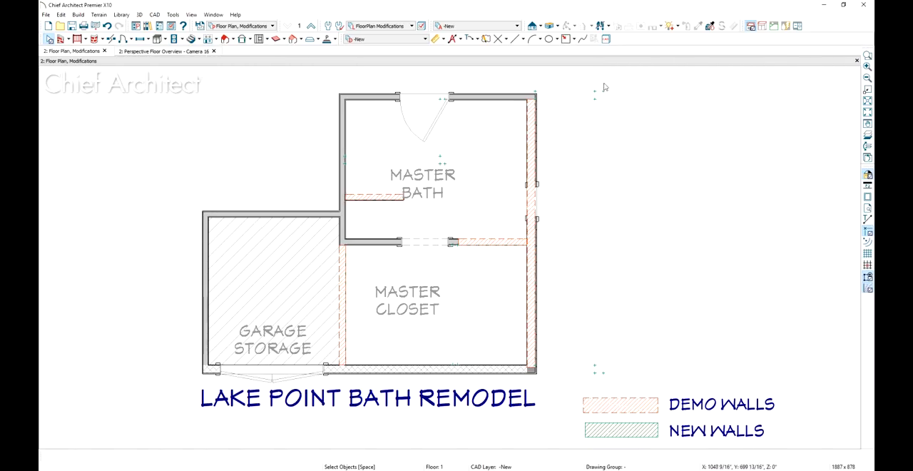
{"action": "left_click", "coordinate": [565, 40]}
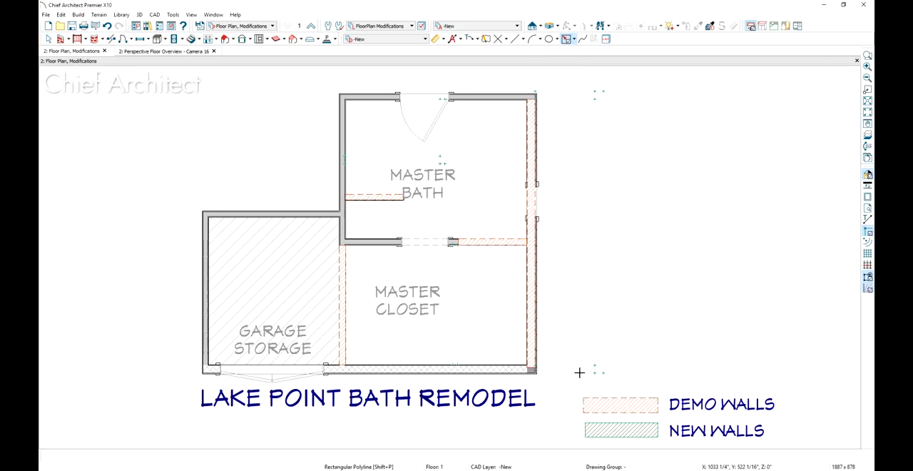
{"action": "mouse_move", "coordinate": [537, 369]}
{"action": "left_mouse_down"}
{"action": "mouse_move", "coordinate": [602, 373]}
{"action": "mouse_move", "coordinate": [609, 175]}
{"action": "mouse_move", "coordinate": [605, 92]}
{"action": "mouse_move", "coordinate": [536, 98]}
{"action": "left_mouse_up"}
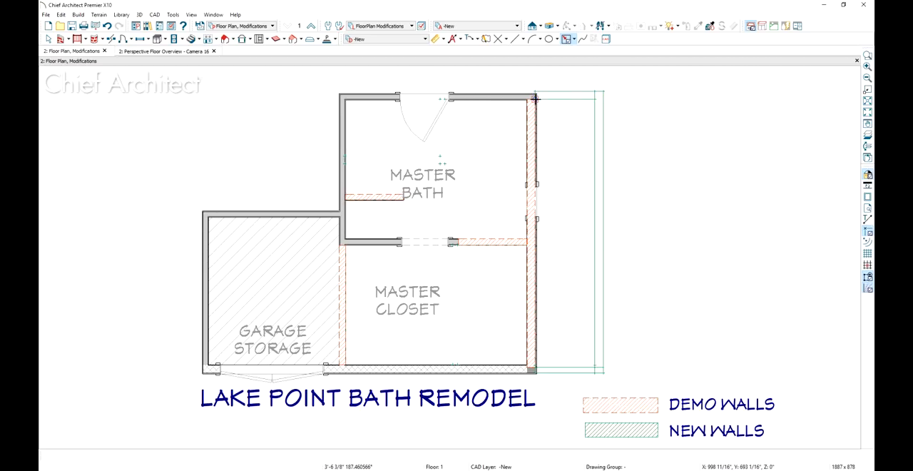
{"action": "left_click_drag", "start_coordinate": [438, 163], "coordinate": [438, 100]}
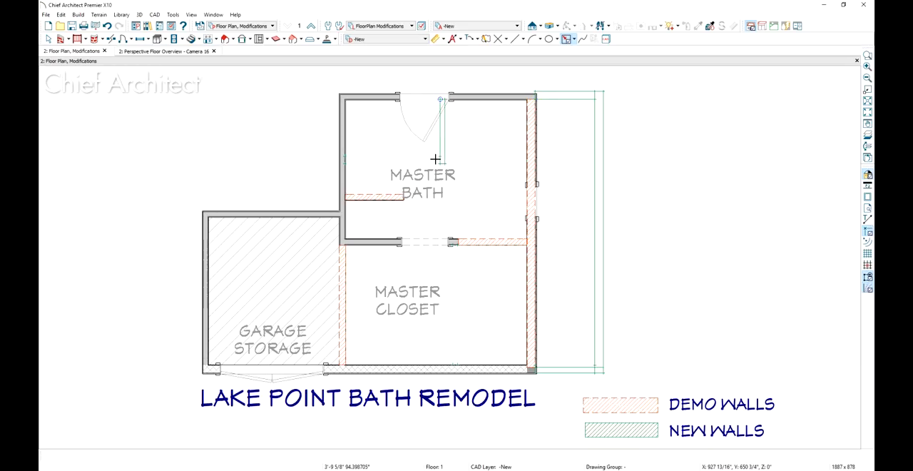
{"action": "left_click_drag", "start_coordinate": [440, 161], "coordinate": [346, 163]}
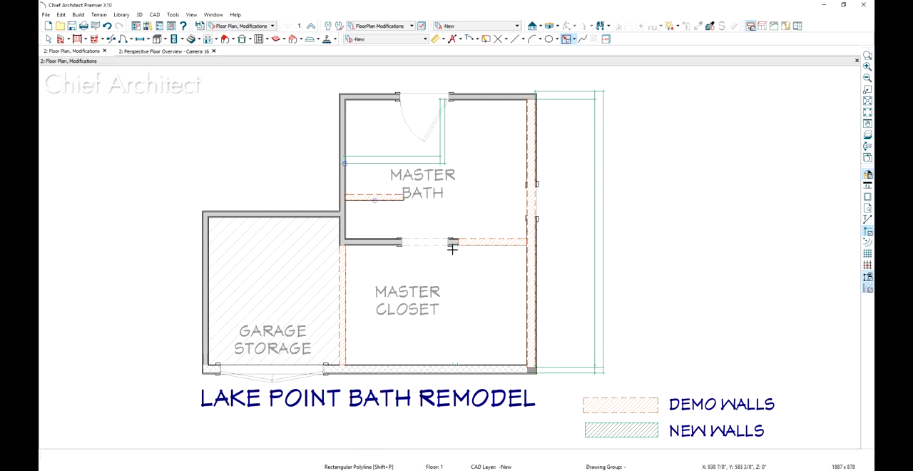
{"action": "left_click_drag", "start_coordinate": [452, 247], "coordinate": [458, 364]}
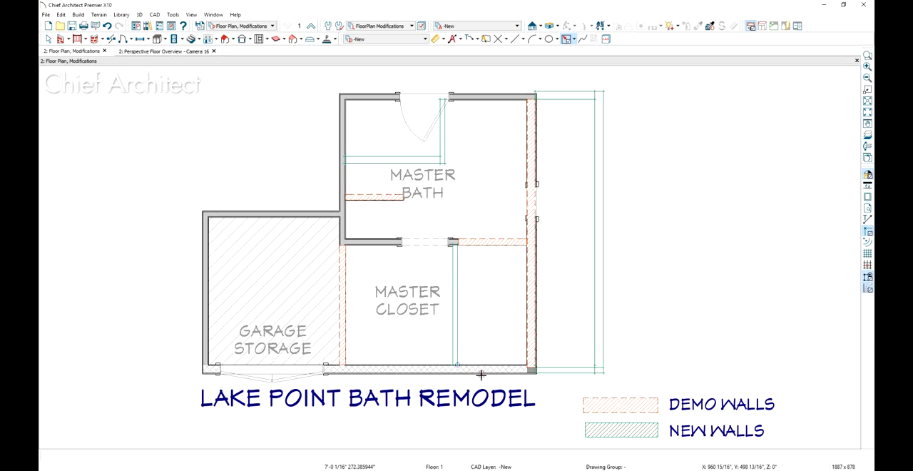
Copy the New Walls legend swatch's properties onto all the new wall outlines with the Object Painter
{"action": "left_click", "coordinate": [711, 25]}
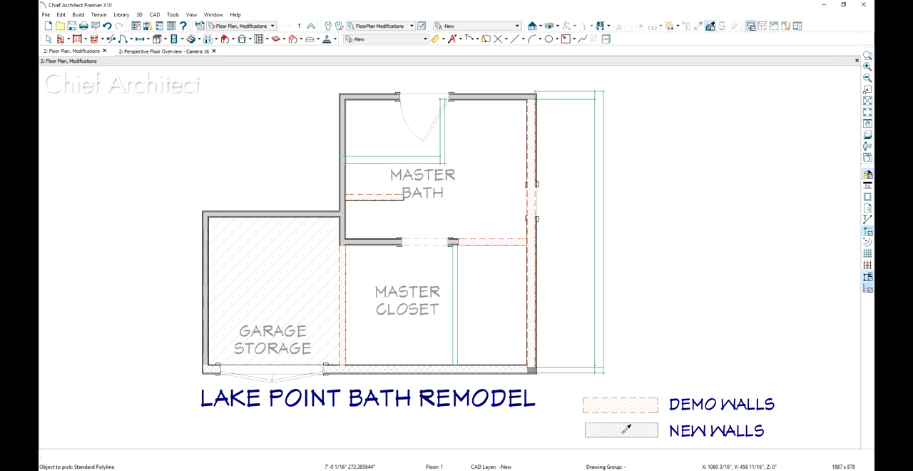
{"action": "left_click", "coordinate": [593, 428]}
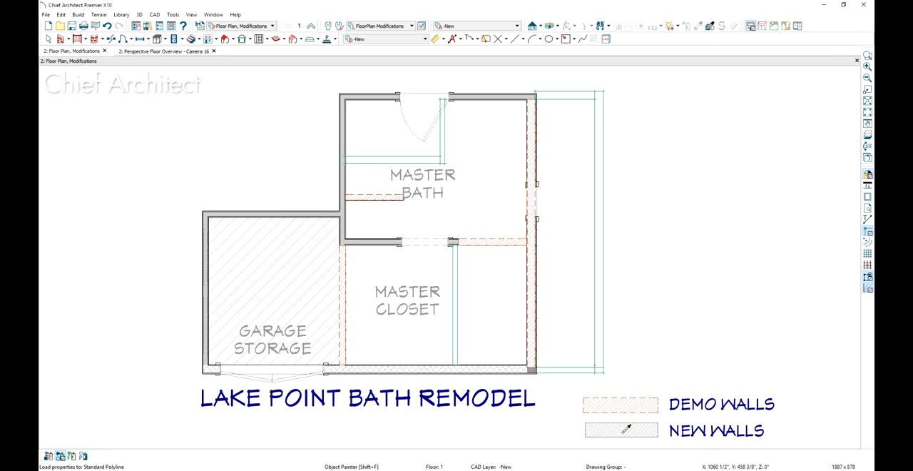
{"action": "left_click", "coordinate": [584, 372]}
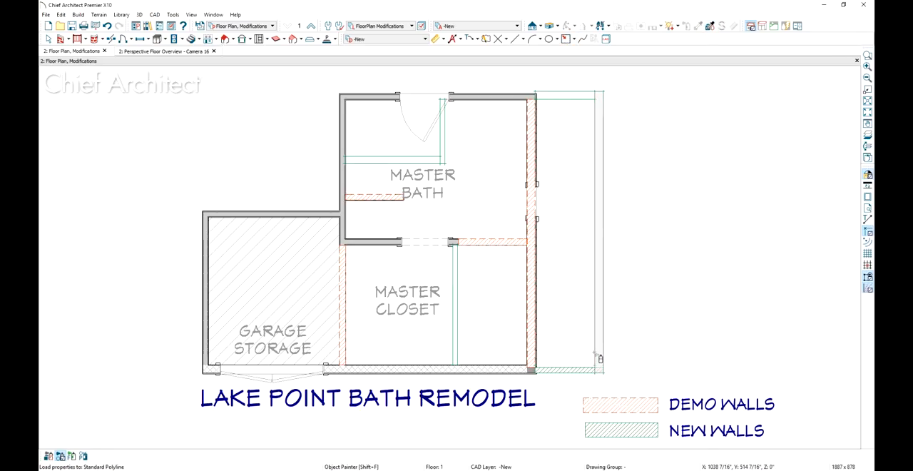
{"action": "left_click", "coordinate": [564, 98]}
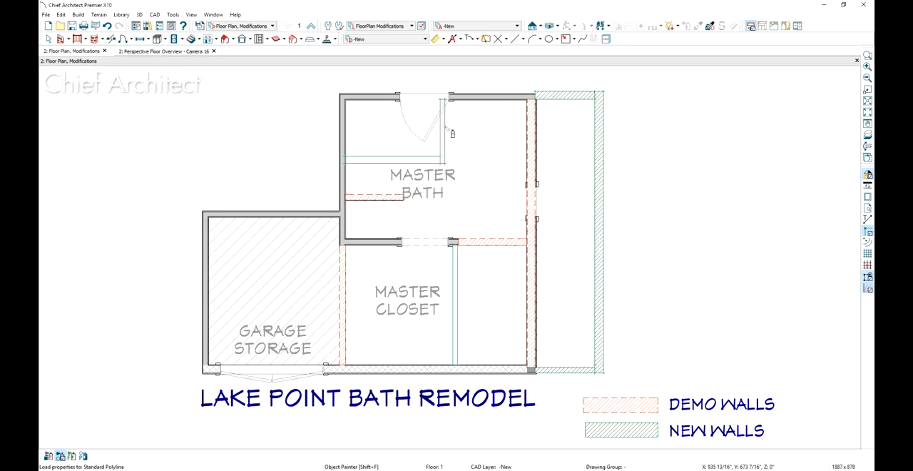
{"action": "left_click", "coordinate": [426, 160]}
{"action": "left_click", "coordinate": [454, 249]}
{"action": "key", "text": "space"}
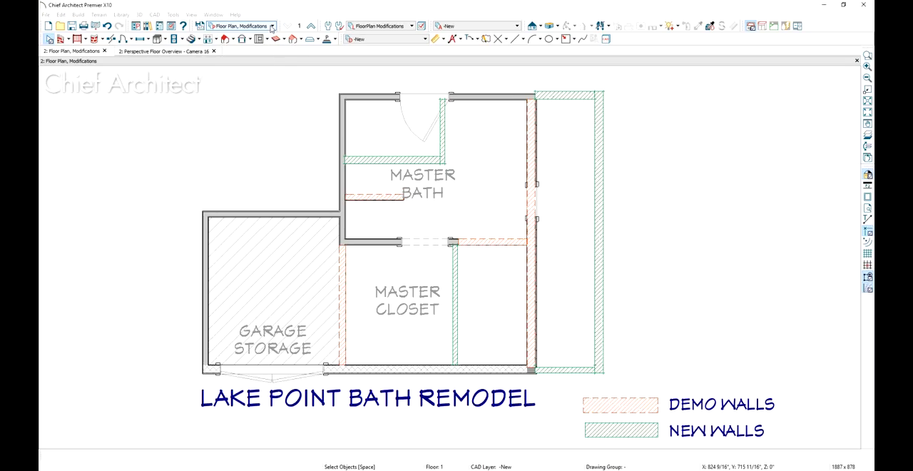
Compare the Floor Plan, Demo and Floor Plan, Modifications views, including the Demo Walls swatch, and review the -New annotation set's active defaults
{"action": "left_click", "coordinate": [273, 26]}
{"action": "left_click", "coordinate": [238, 61]}
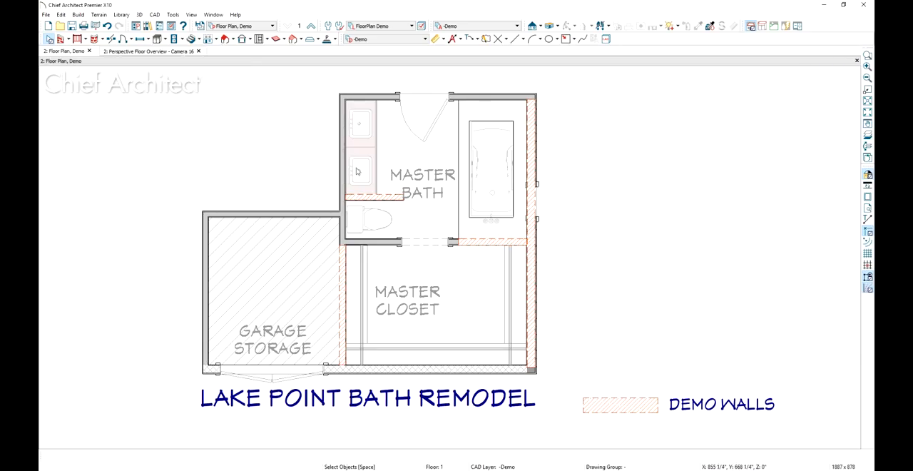
{"action": "left_click", "coordinate": [596, 404]}
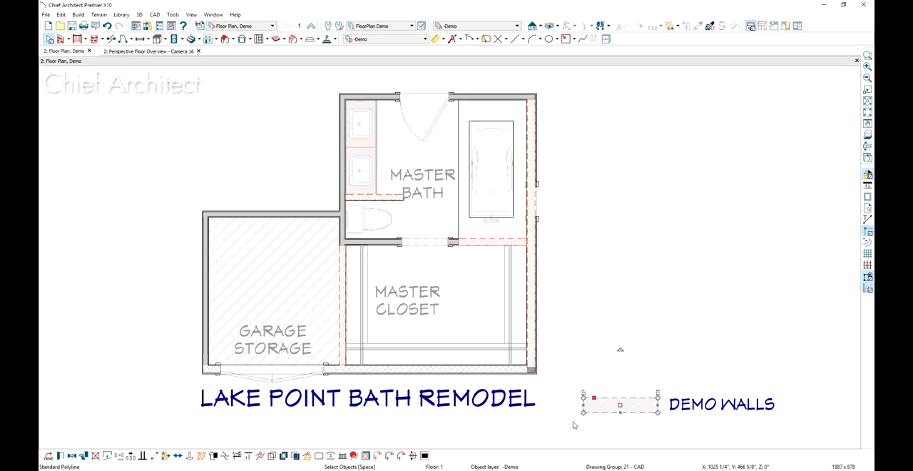
{"action": "left_click", "coordinate": [243, 26]}
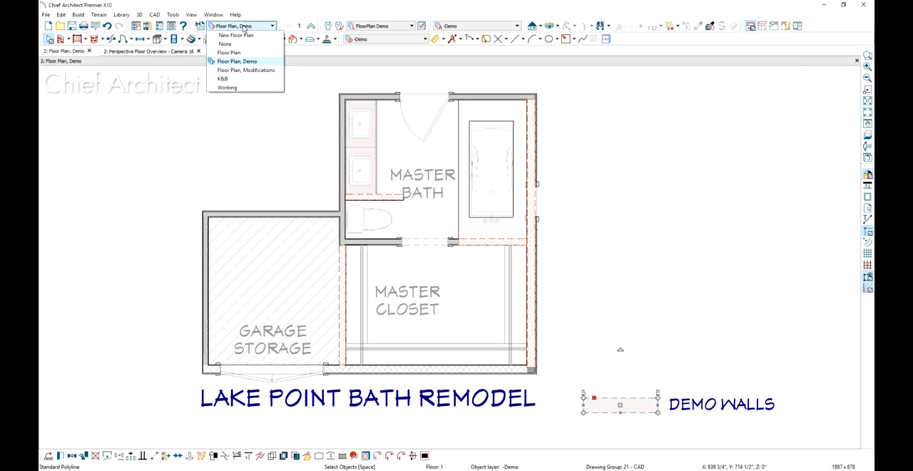
{"action": "left_click", "coordinate": [246, 70]}
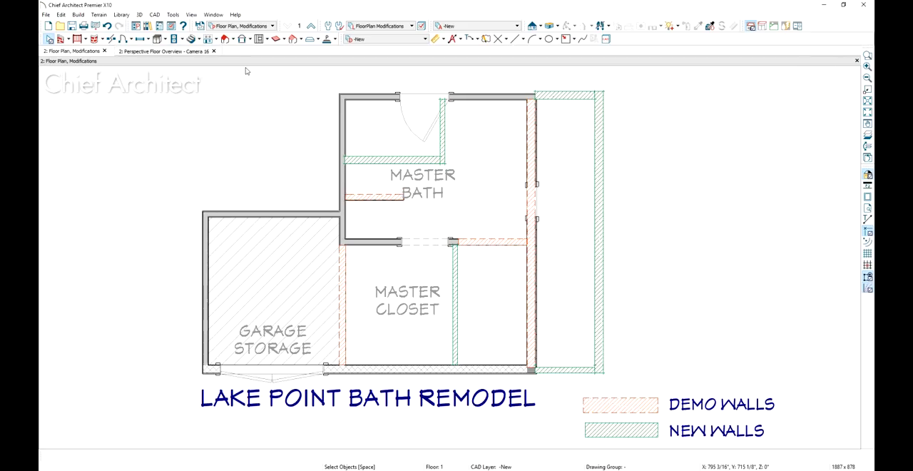
{"action": "left_click", "coordinate": [339, 27]}
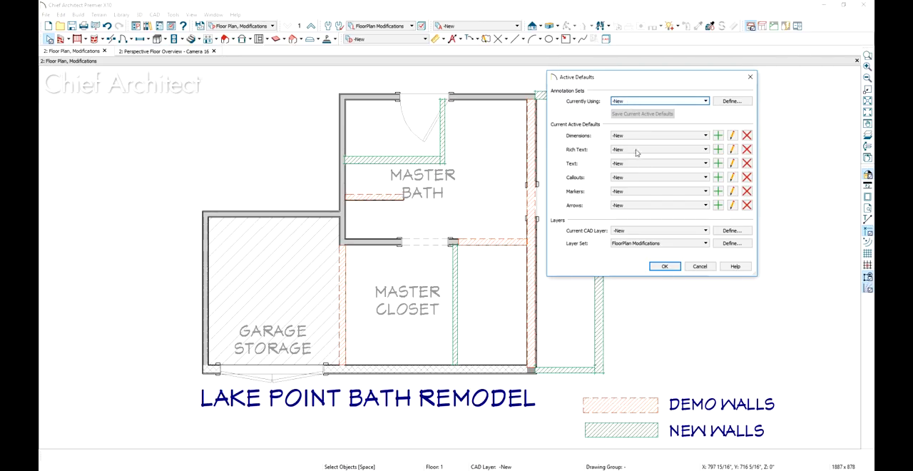
{"action": "left_click", "coordinate": [664, 266]}
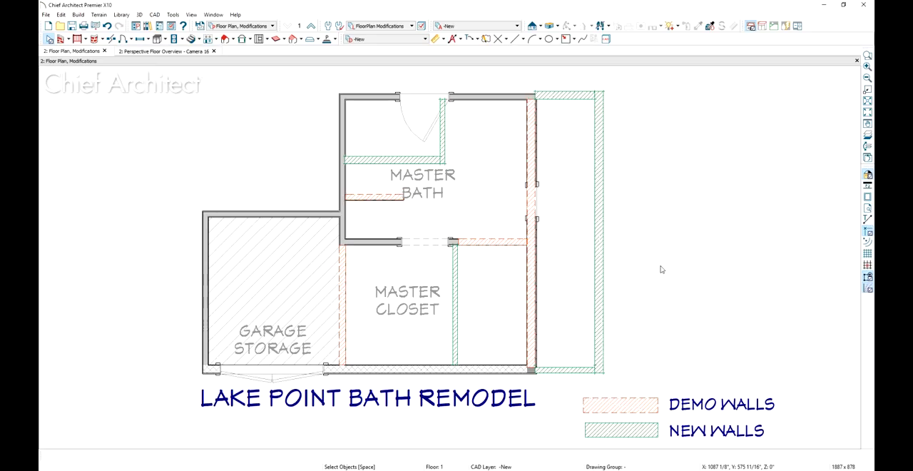
Switch to the Completed-bath plan's Floor Plan, Walls Only view and create a CAD detail from it
{"action": "key", "text": "alt+Tab"}
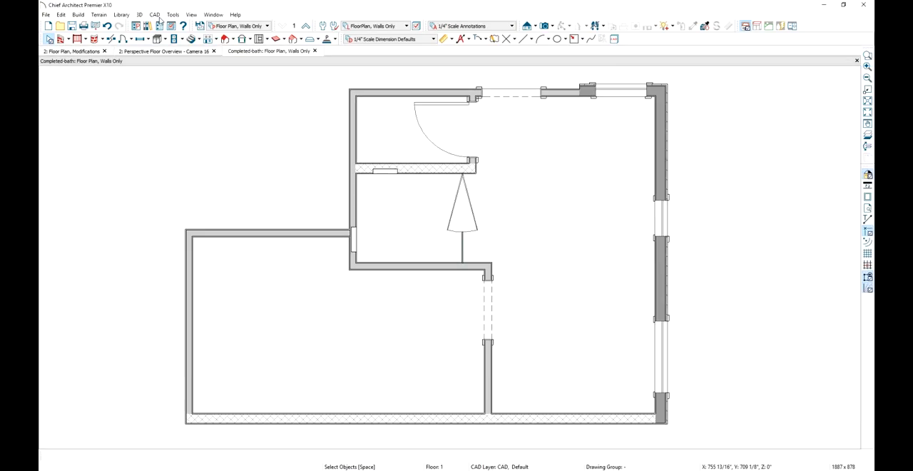
{"action": "left_click", "coordinate": [155, 15]}
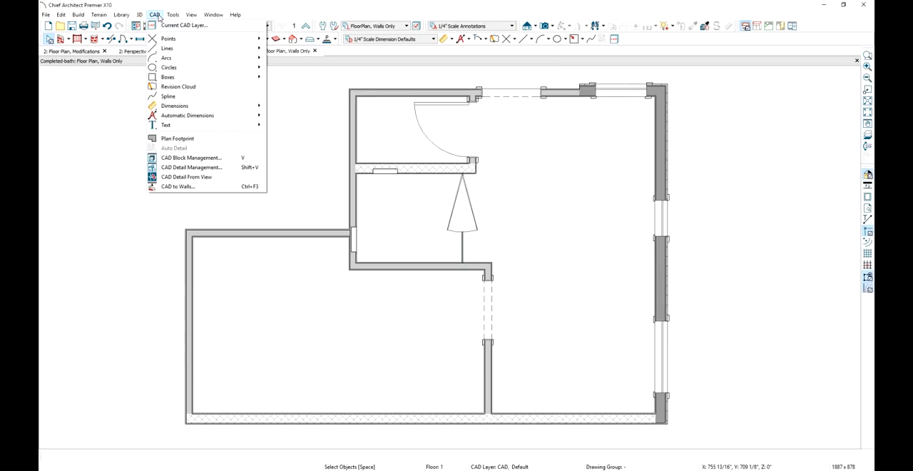
{"action": "left_click", "coordinate": [223, 181]}
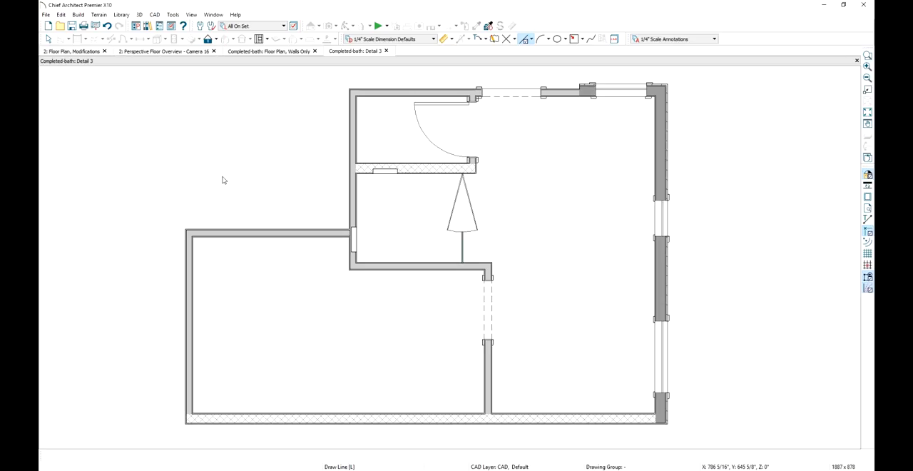
Draw a rectangular polyline in the CAD detail covering the full extent of the walls and select it
{"action": "left_click", "coordinate": [575, 39]}
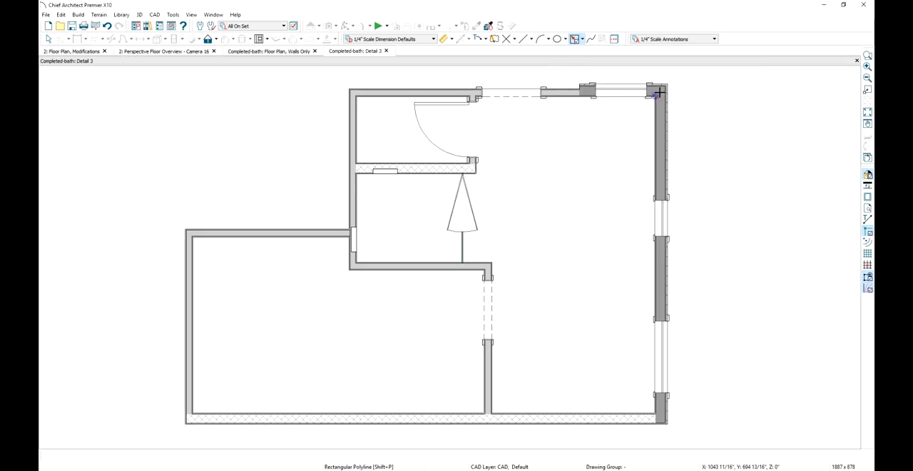
{"action": "mouse_move", "coordinate": [655, 96]}
{"action": "left_mouse_down"}
{"action": "mouse_move", "coordinate": [526, 242]}
{"action": "mouse_move", "coordinate": [204, 402]}
{"action": "mouse_move", "coordinate": [185, 422]}
{"action": "left_mouse_up"}
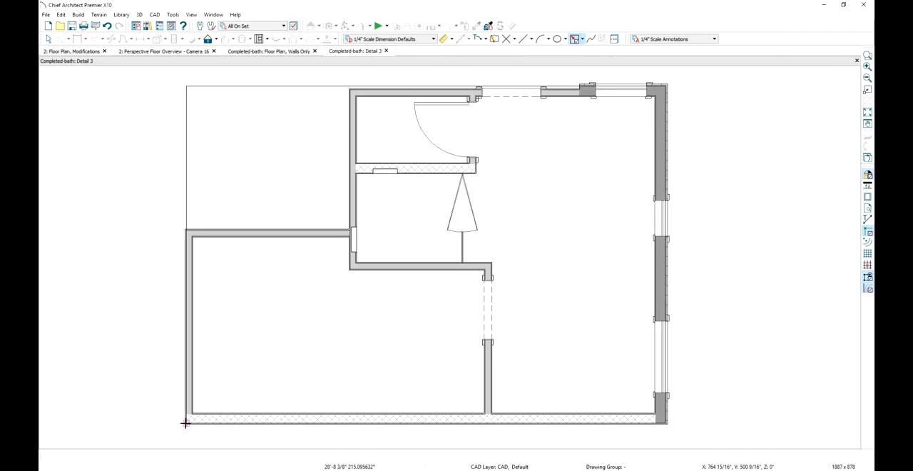
{"action": "left_click", "coordinate": [243, 86]}
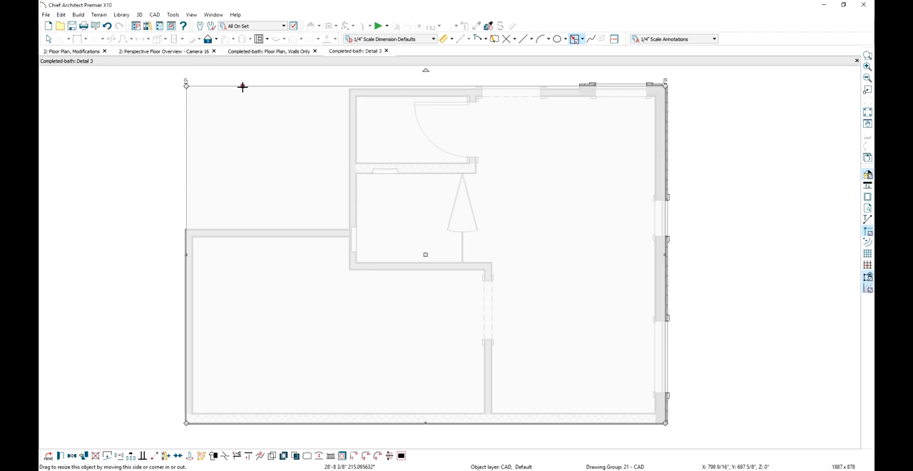
Give the rectangular polyline a solid white fill
{"action": "double_click", "coordinate": [242, 86]}
{"action": "left_click", "coordinate": [663, 104]}
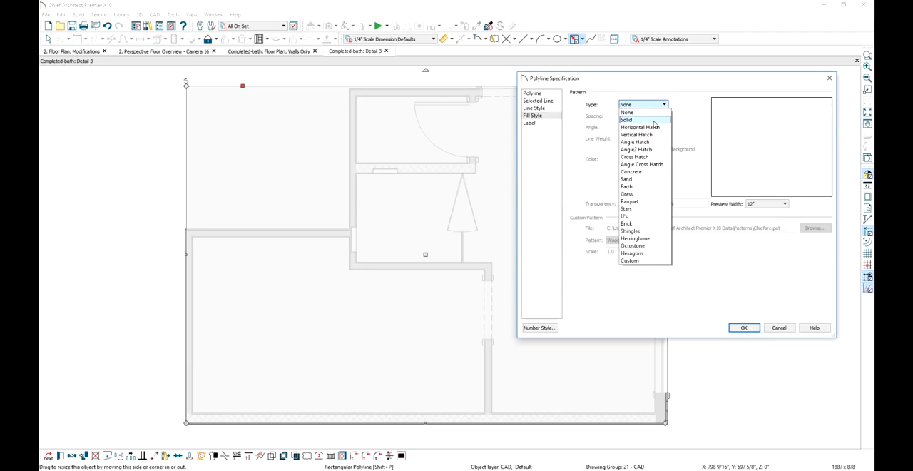
{"action": "left_click", "coordinate": [662, 119]}
{"action": "left_click", "coordinate": [649, 160]}
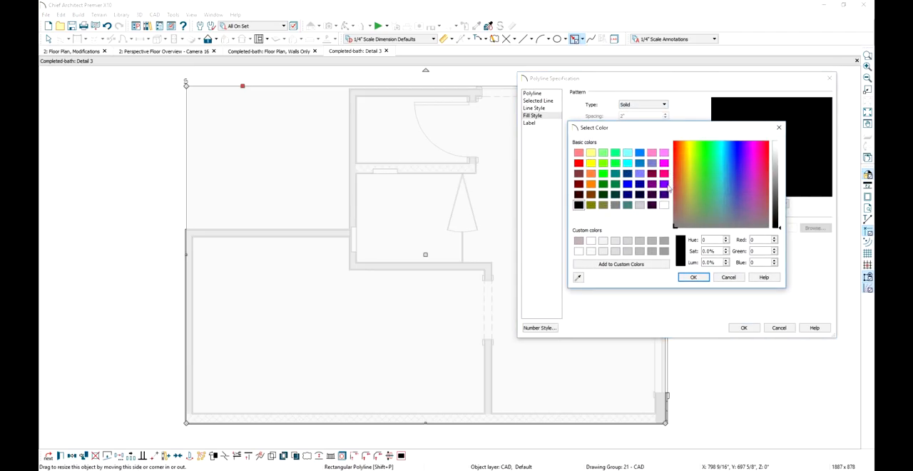
{"action": "left_click", "coordinate": [693, 276]}
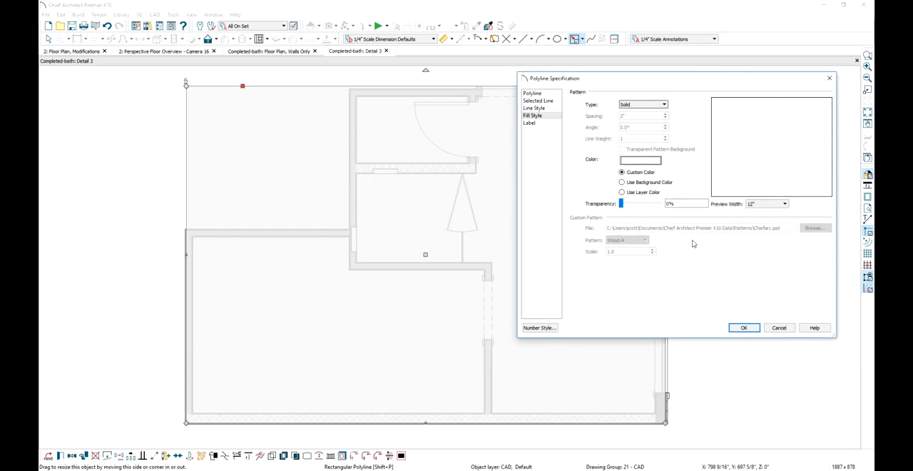
Change the rectangular polyline's line style to the invisible one and apply the specification
{"action": "left_click", "coordinate": [544, 109]}
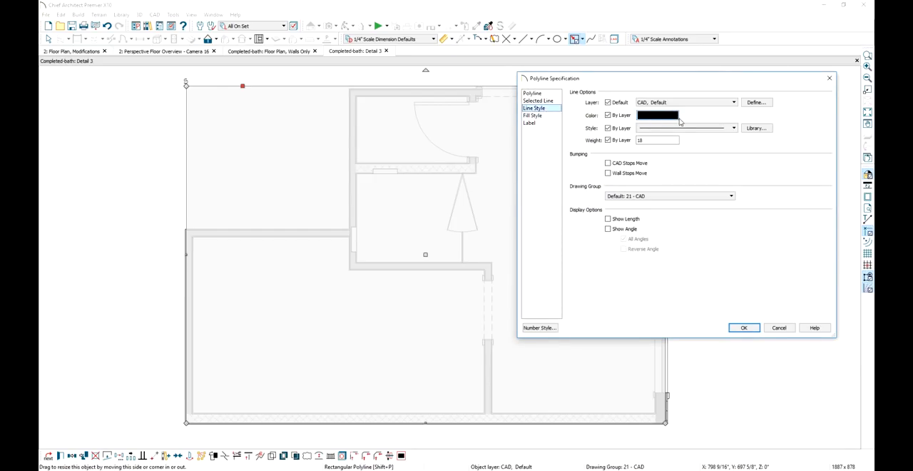
{"action": "left_click", "coordinate": [683, 128]}
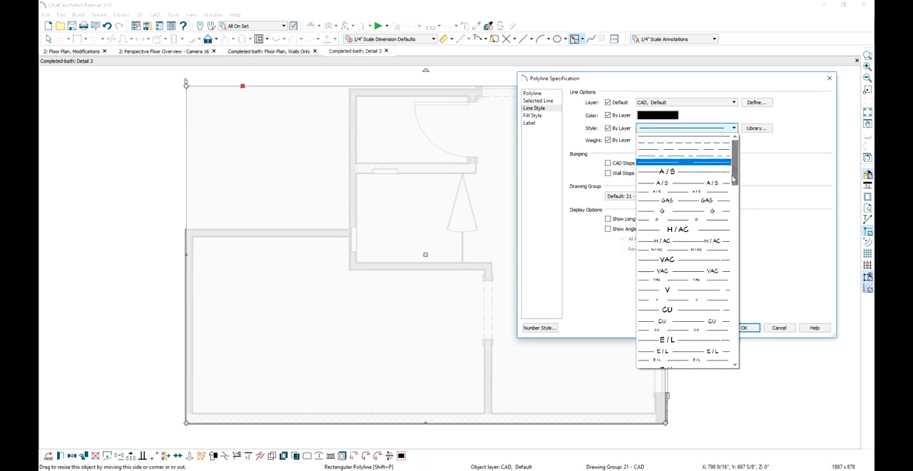
{"action": "left_click_drag", "start_coordinate": [733, 171], "coordinate": [735, 299]}
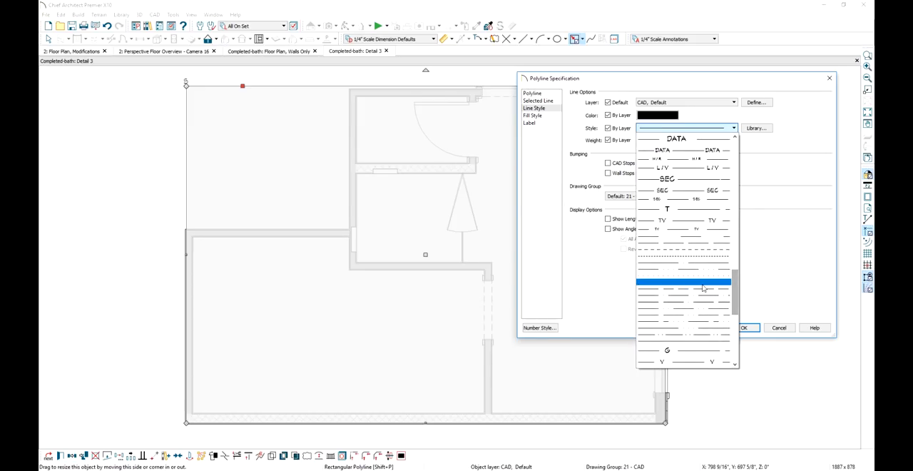
{"action": "left_click", "coordinate": [703, 282]}
{"action": "left_click", "coordinate": [738, 328]}
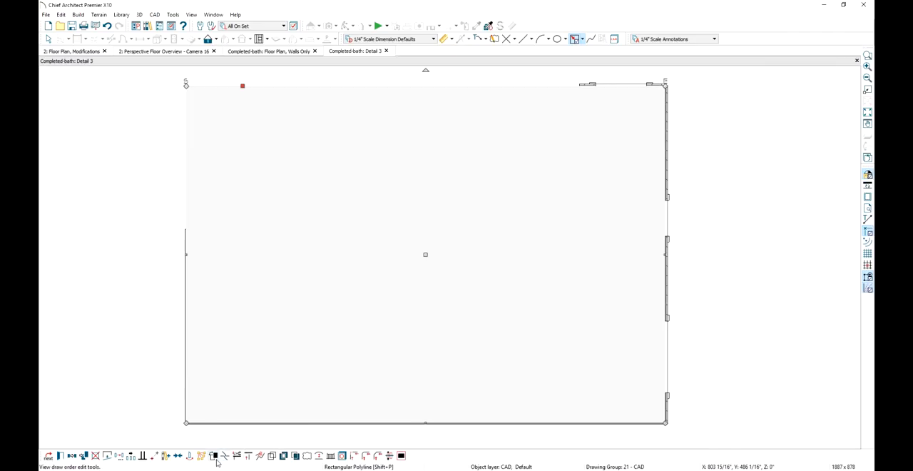
Send the white-filled polyline to the back drawing group, behind the wall linework, and deselect it
{"action": "key", "text": "Escape"}
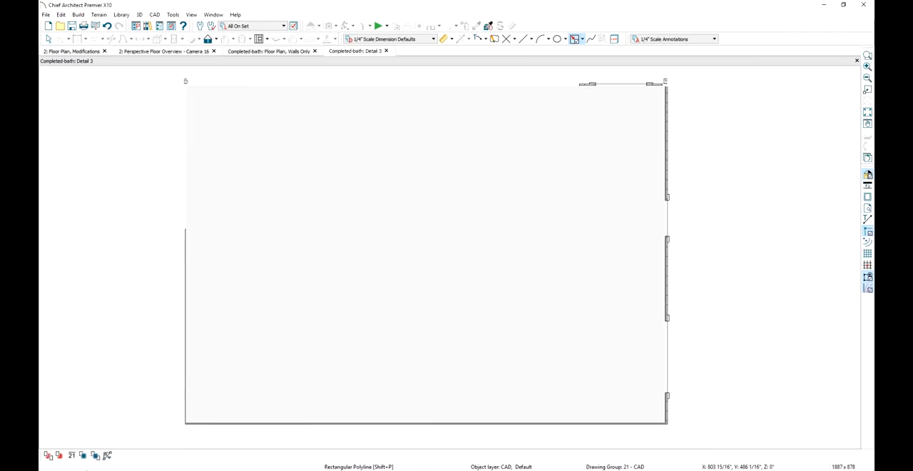
{"action": "left_click", "coordinate": [49, 455]}
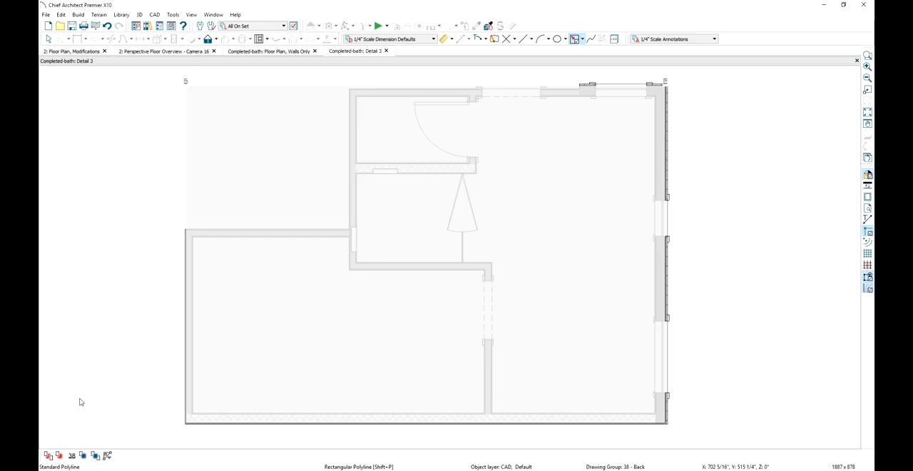
{"action": "key", "text": "space"}
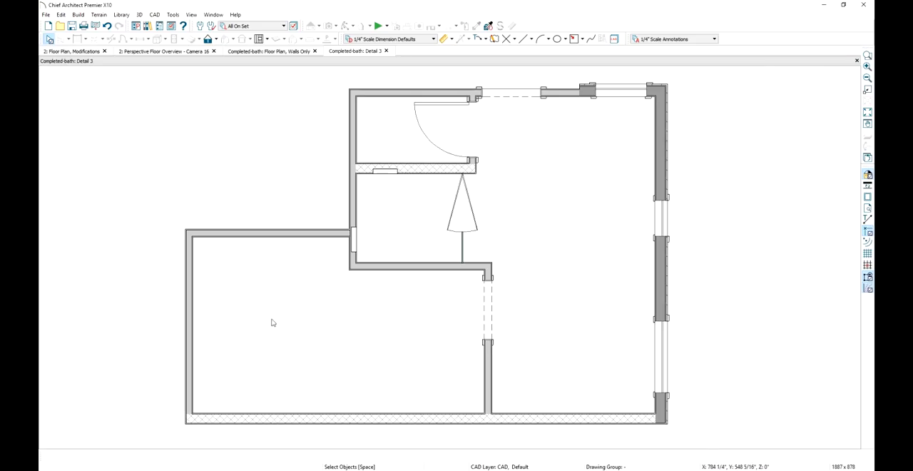
Select the whole detail, including the white polyline, and make it into a CAD block
{"action": "scroll", "coordinate": [323, 307], "scroll_direction": "down", "scroll_amount": 2}
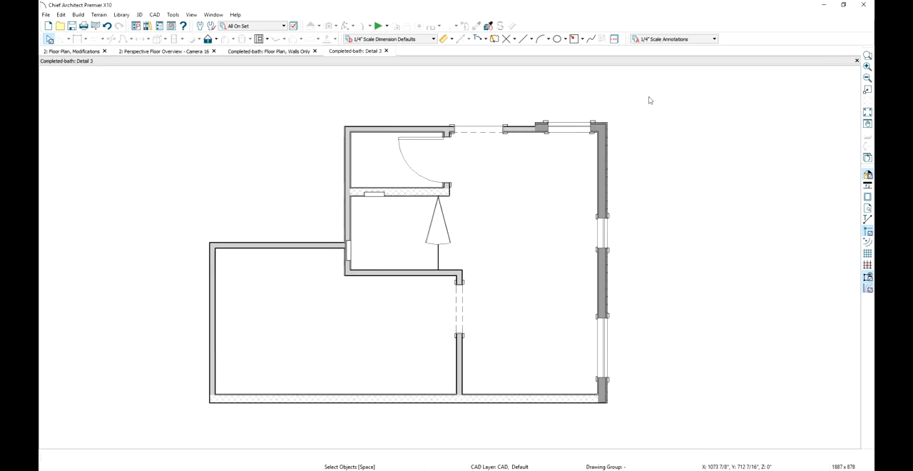
{"action": "left_click_drag", "start_coordinate": [654, 80], "coordinate": [145, 436]}
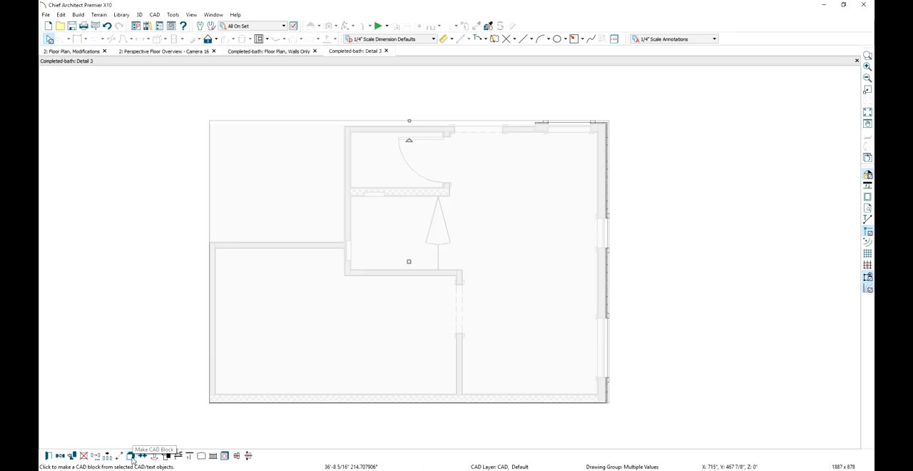
{"action": "left_click", "coordinate": [132, 458]}
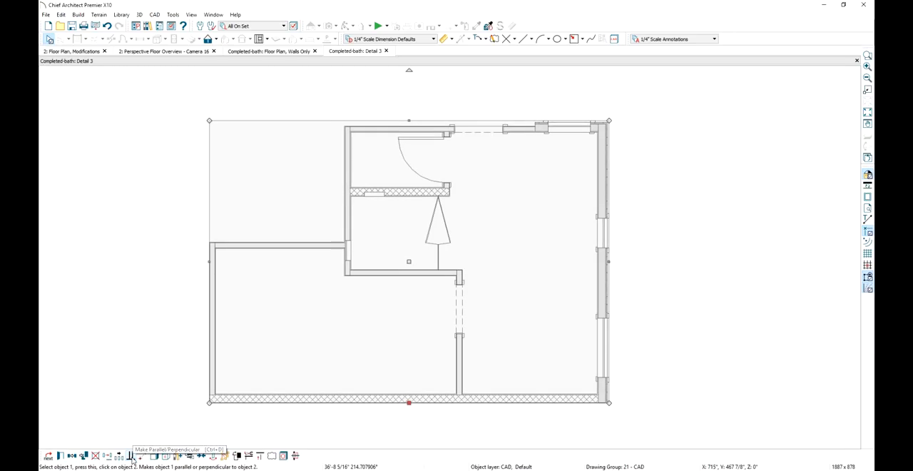
Assign the CAD block to the -New FootPrint layer
{"action": "key", "text": "ctrl+e"}
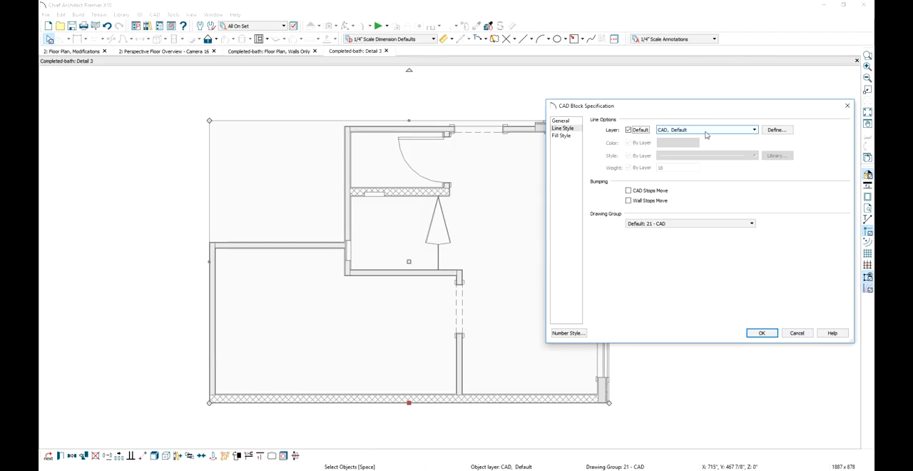
{"action": "left_click", "coordinate": [706, 132]}
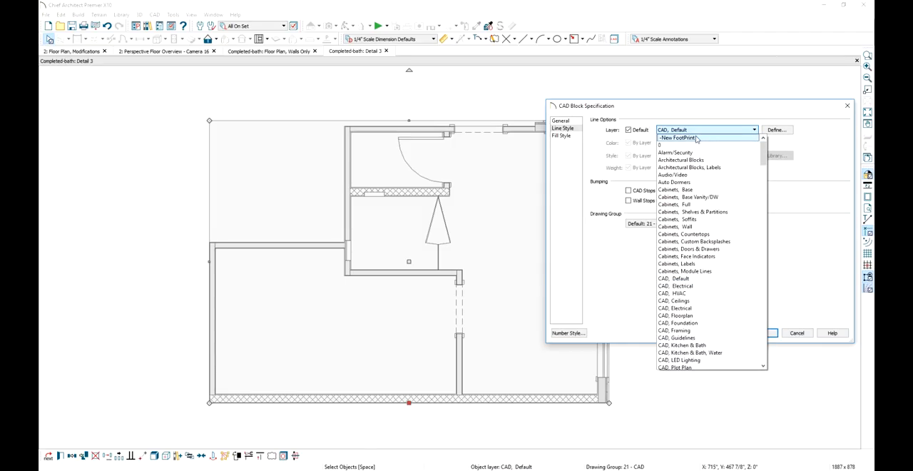
{"action": "left_click", "coordinate": [714, 139]}
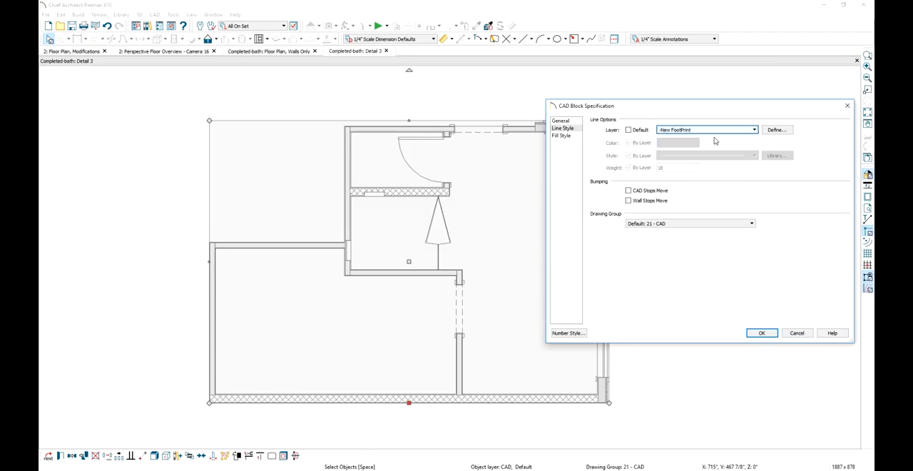
{"action": "left_click", "coordinate": [764, 333]}
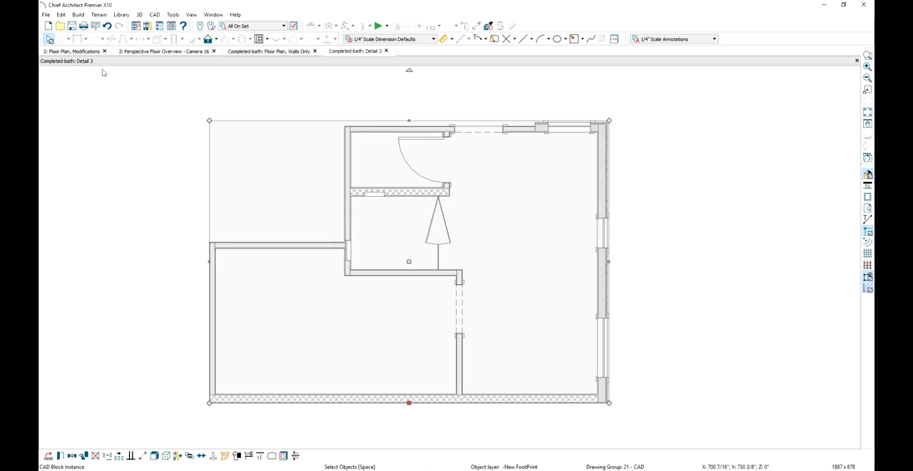
In the remodel plan, activate the New Floor Plan view and paste the CAD block in its original position over the existing plan
{"action": "left_click", "coordinate": [80, 52]}
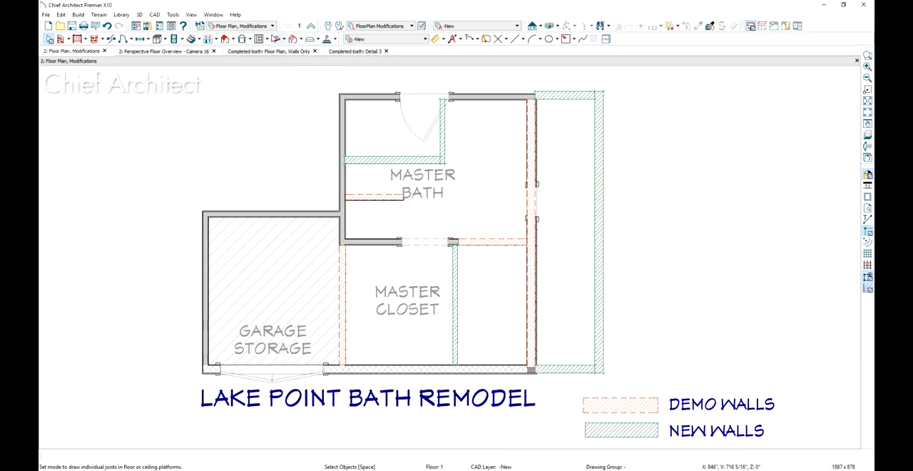
{"action": "left_click", "coordinate": [266, 27]}
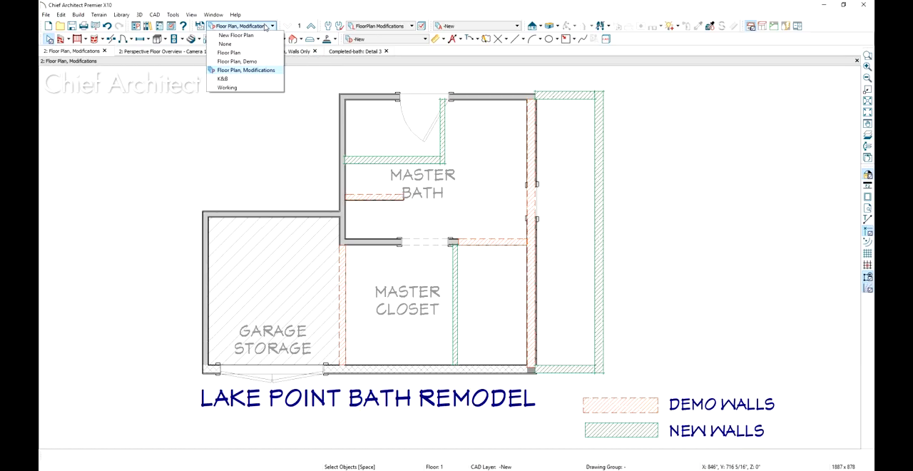
{"action": "left_click", "coordinate": [235, 35]}
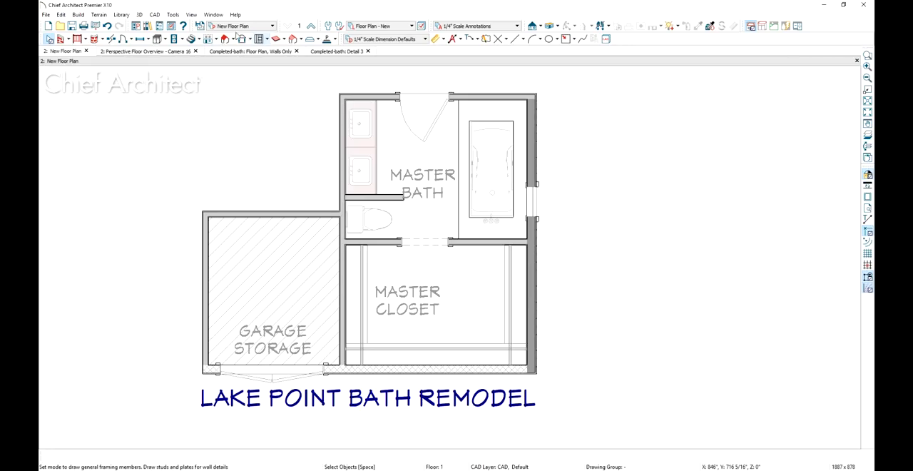
{"action": "left_click", "coordinate": [62, 15]}
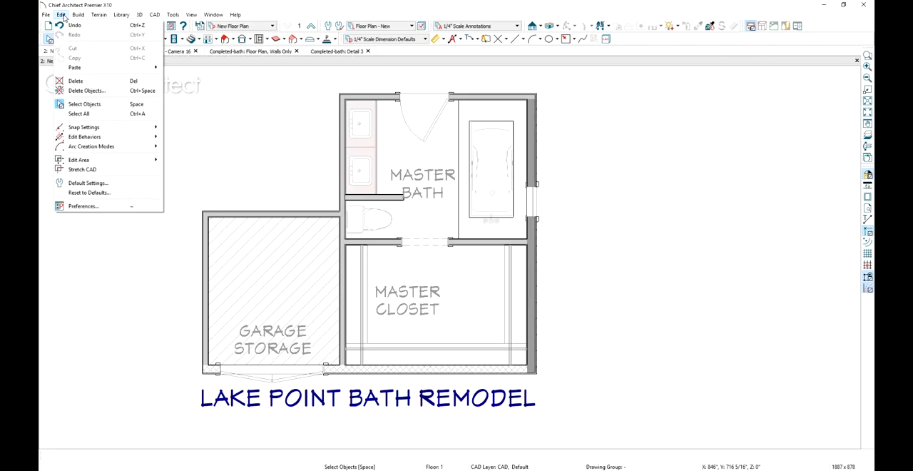
{"action": "mouse_move", "coordinate": [79, 67]}
{"action": "left_click", "coordinate": [192, 74]}
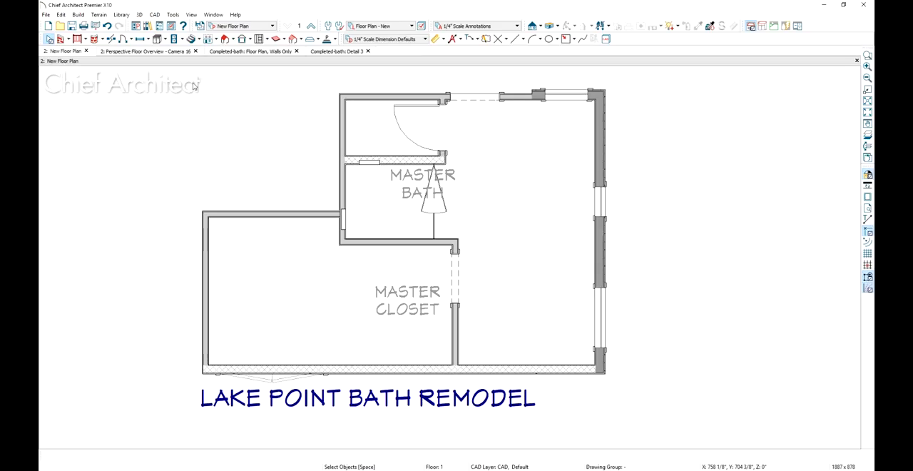
{"action": "key", "text": "ctrl+v"}
Go through the saved plan views Floor Plan, Floor Plan, Demo and Floor Plan, Modifications to compare the remodel stages
{"action": "left_click", "coordinate": [243, 27]}
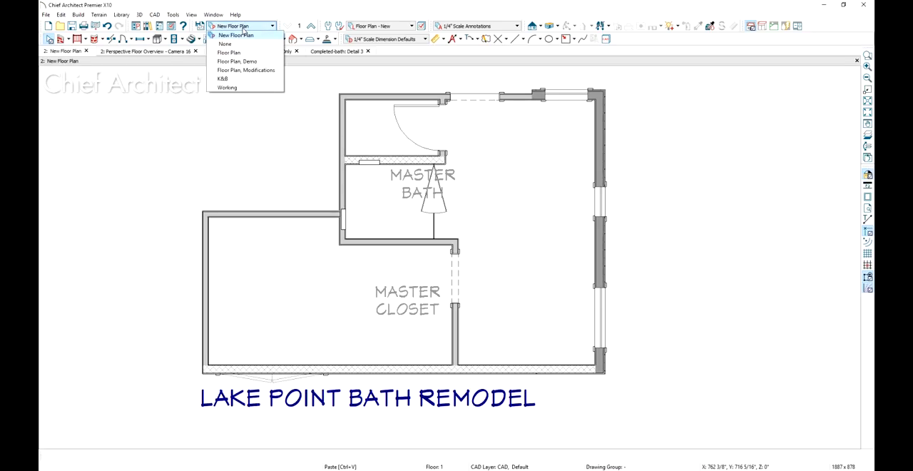
{"action": "left_click", "coordinate": [242, 53]}
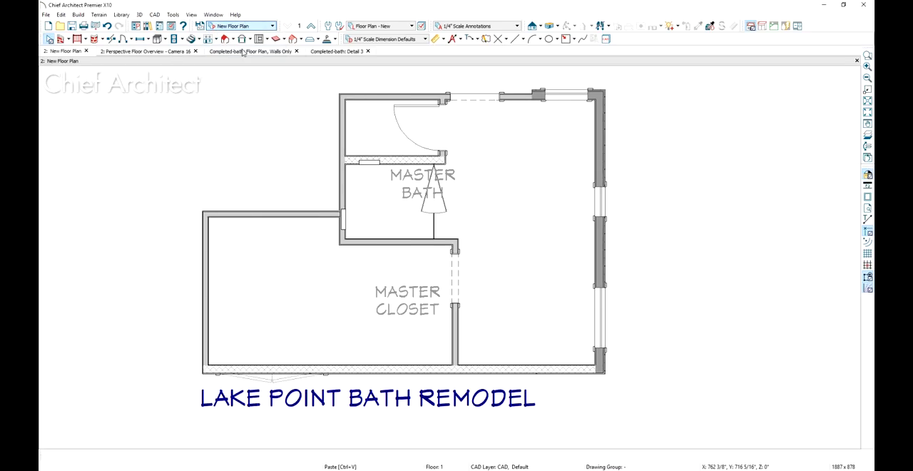
{"action": "left_click", "coordinate": [242, 25]}
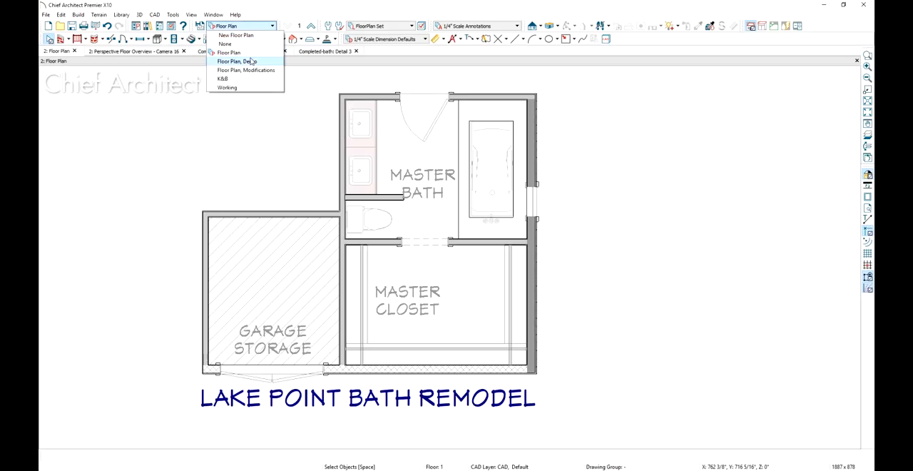
{"action": "left_click", "coordinate": [250, 62]}
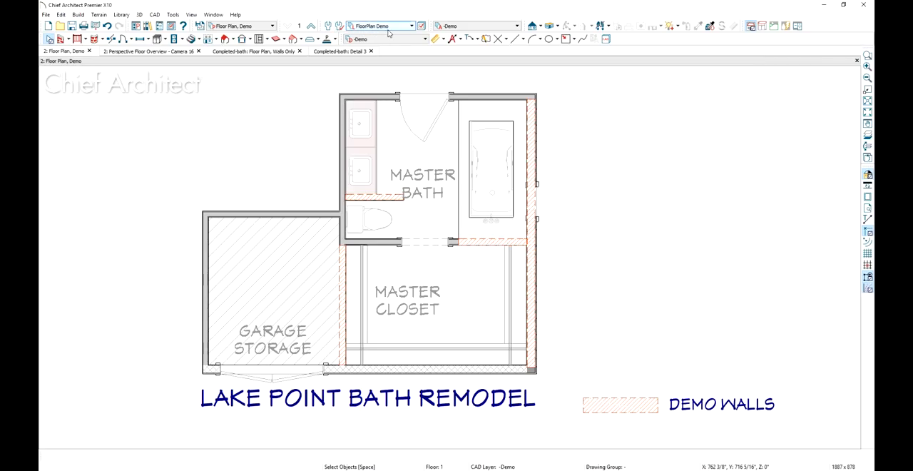
{"action": "left_click", "coordinate": [265, 25]}
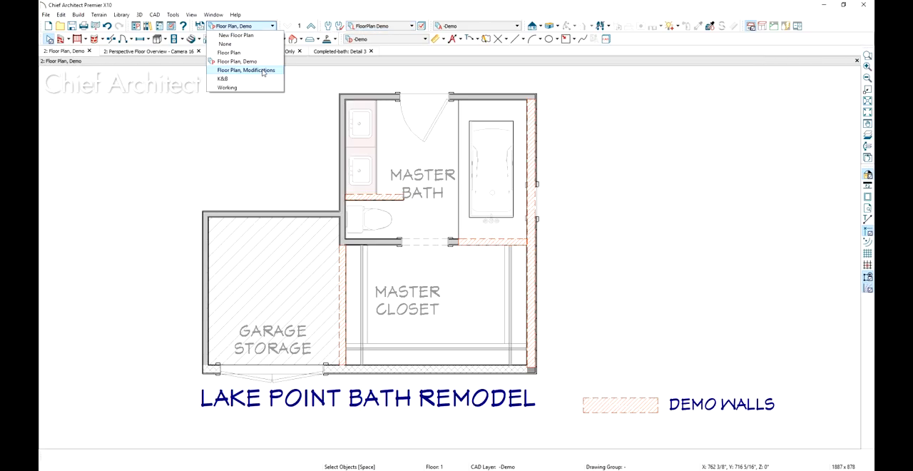
{"action": "left_click", "coordinate": [263, 70]}
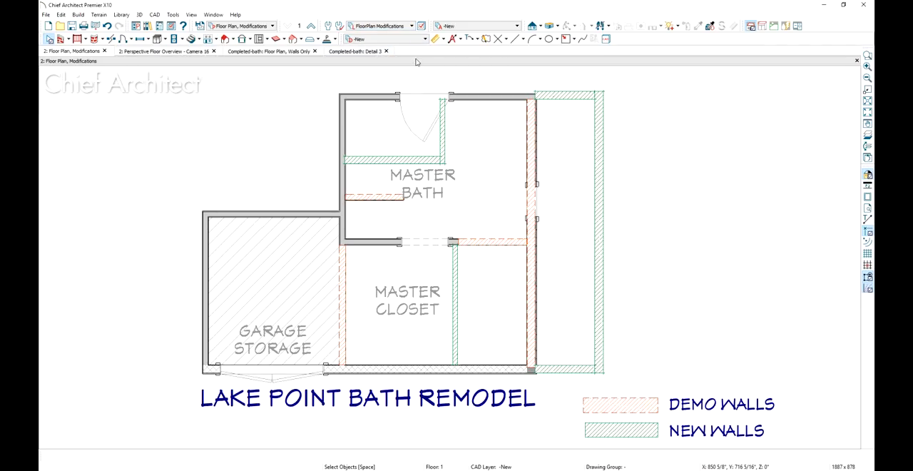
Review the active defaults used by the Floor Plan, Modifications view, and switch to the New Floor Plan view
{"action": "left_click", "coordinate": [340, 27]}
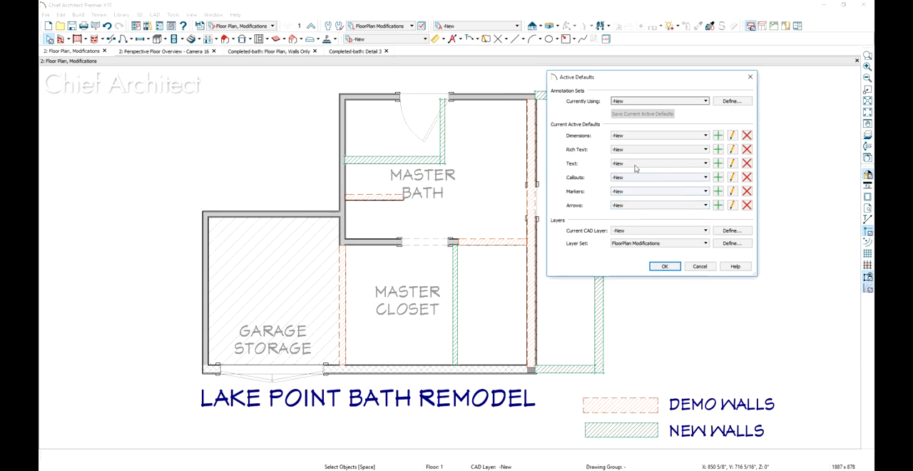
{"action": "left_click", "coordinate": [669, 266]}
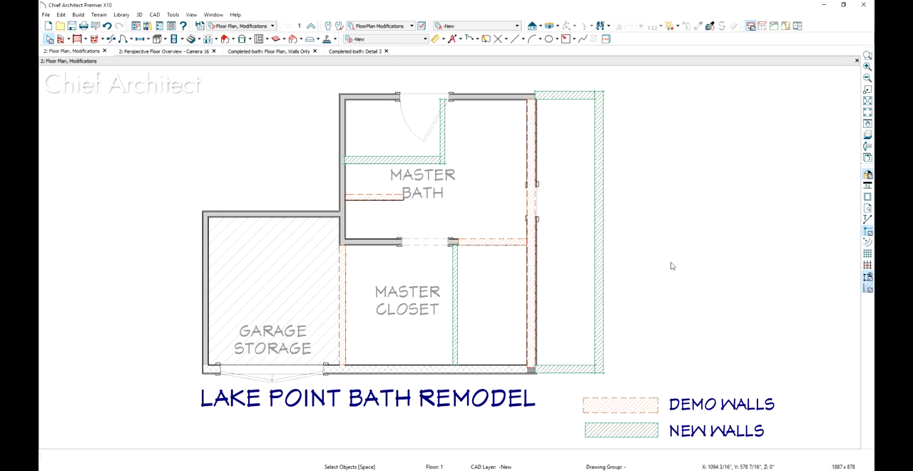
{"action": "left_click", "coordinate": [227, 27]}
{"action": "left_click", "coordinate": [224, 35]}
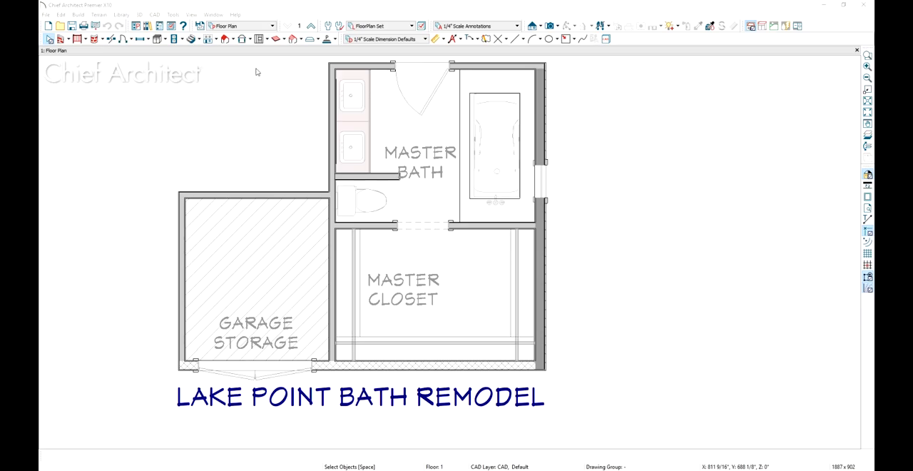
Activate the Floor Plan, Demo view and delete the half-wall between the vanity and the toilet, marked for demolition
{"action": "left_click", "coordinate": [260, 26]}
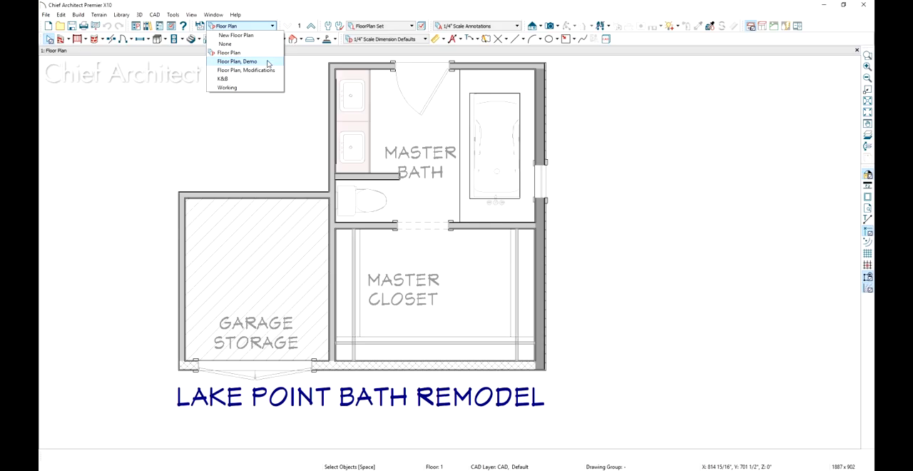
{"action": "left_click", "coordinate": [242, 61]}
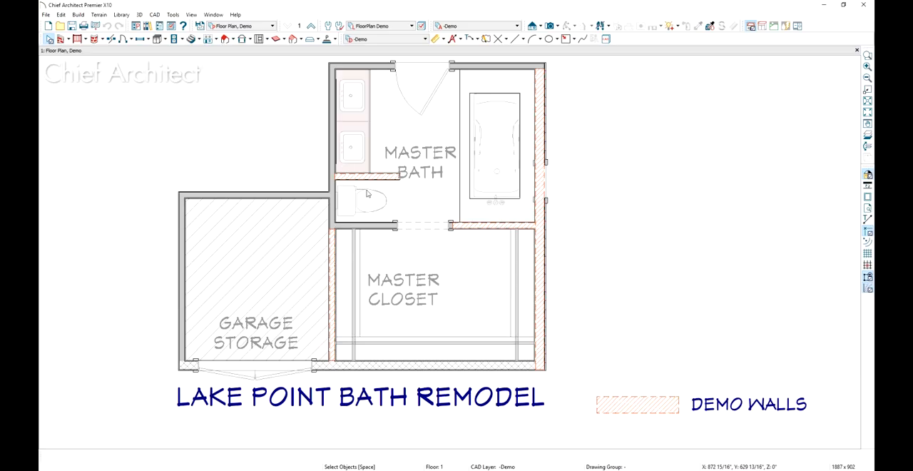
{"action": "left_click", "coordinate": [385, 178]}
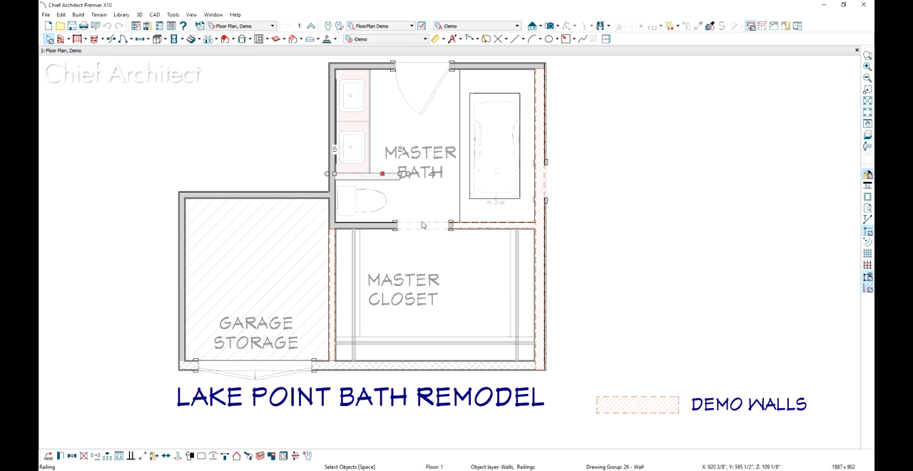
{"action": "key", "text": "Escape"}
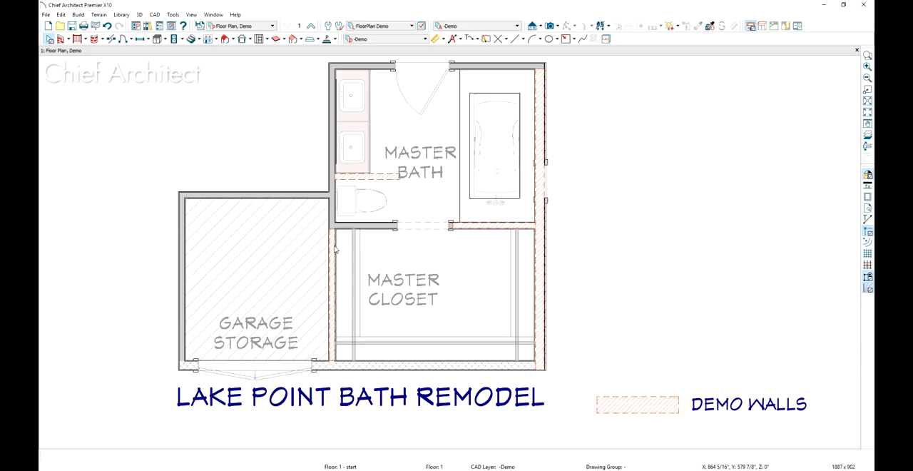
Break the walls at the garage corner and beside the closet opening, and delete the demolition segments along the closet's bath and garage sides
{"action": "left_click", "coordinate": [111, 39]}
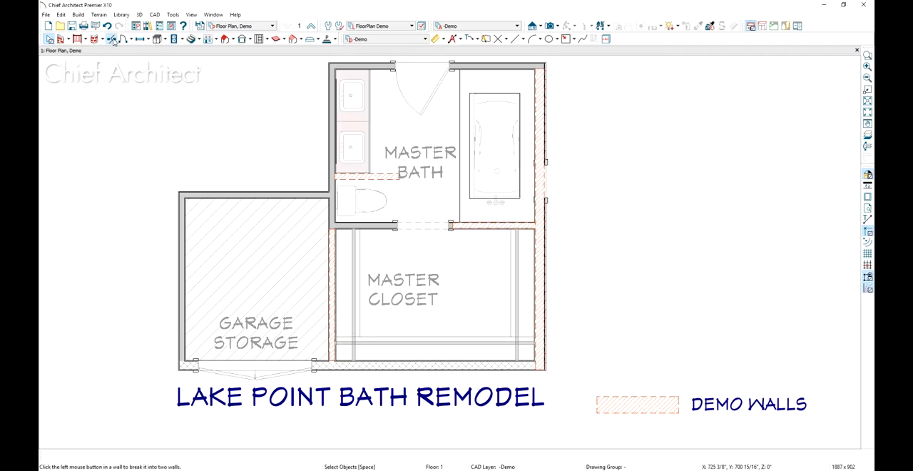
{"action": "left_click", "coordinate": [330, 228]}
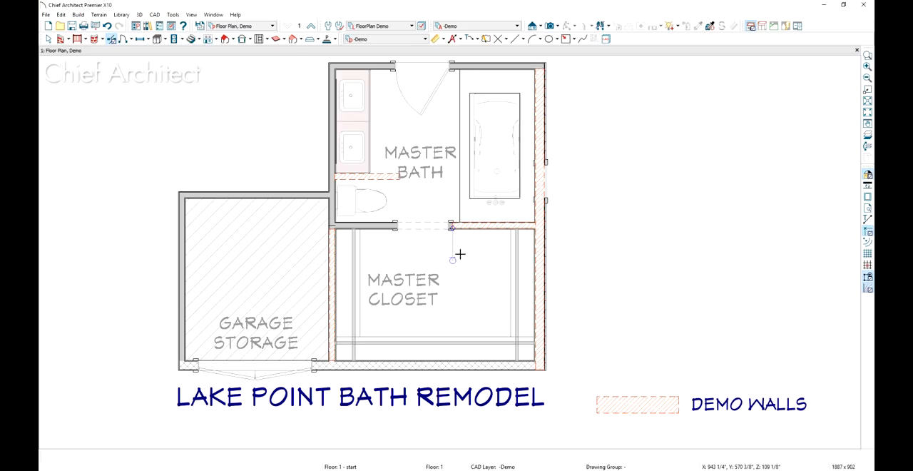
{"action": "key", "text": "space"}
{"action": "left_click", "coordinate": [464, 228]}
{"action": "key", "text": "Delete"}
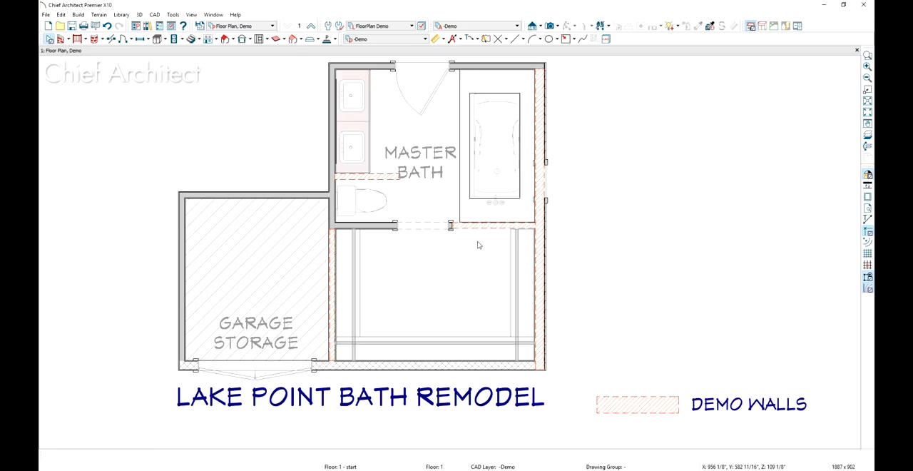
{"action": "left_click", "coordinate": [331, 274]}
{"action": "key", "text": "Delete"}
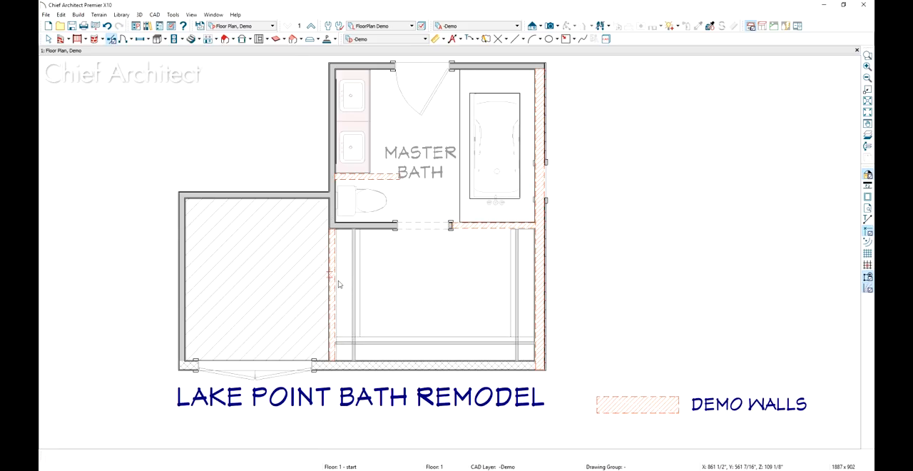
Create a perspective floor overview to check the model in 3D, and return to the plan
{"action": "left_click", "coordinate": [557, 26]}
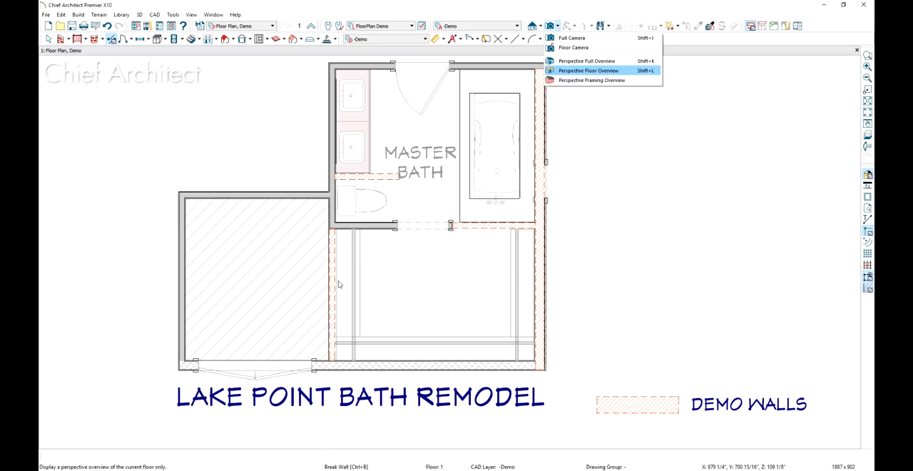
{"action": "left_click", "coordinate": [631, 71]}
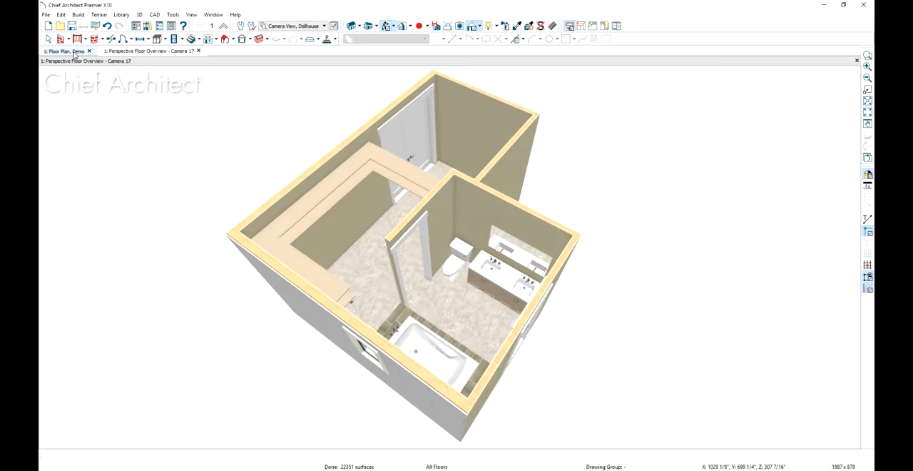
{"action": "left_click", "coordinate": [69, 52]}
Activate the Floor Plan, Modifications view and move the exterior wall on the tub side outward onto the addition's new wall outline
{"action": "left_click", "coordinate": [241, 25]}
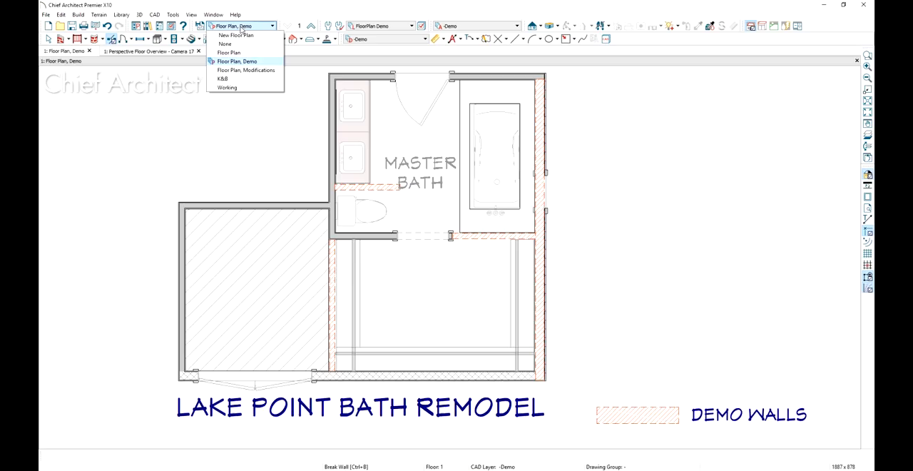
{"action": "left_click", "coordinate": [247, 69]}
{"action": "key", "text": "Down"}
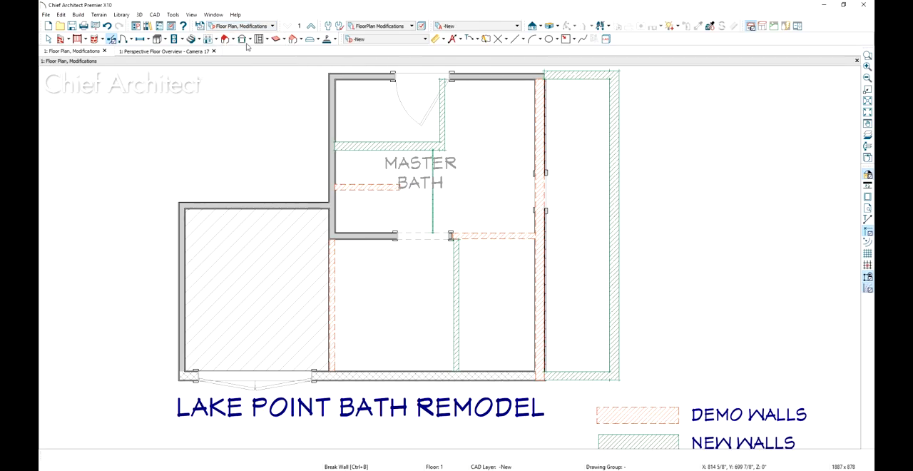
{"action": "left_click", "coordinate": [536, 337]}
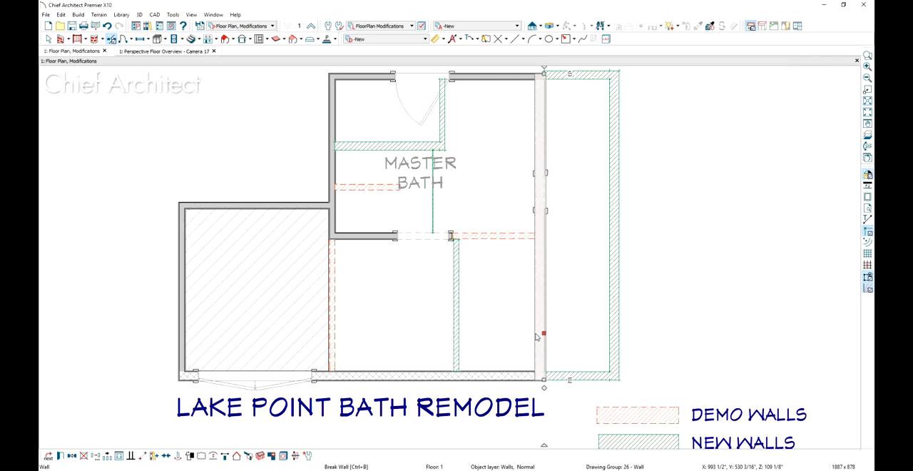
{"action": "left_click_drag", "start_coordinate": [539, 335], "coordinate": [619, 339]}
{"action": "left_click", "coordinate": [516, 372]}
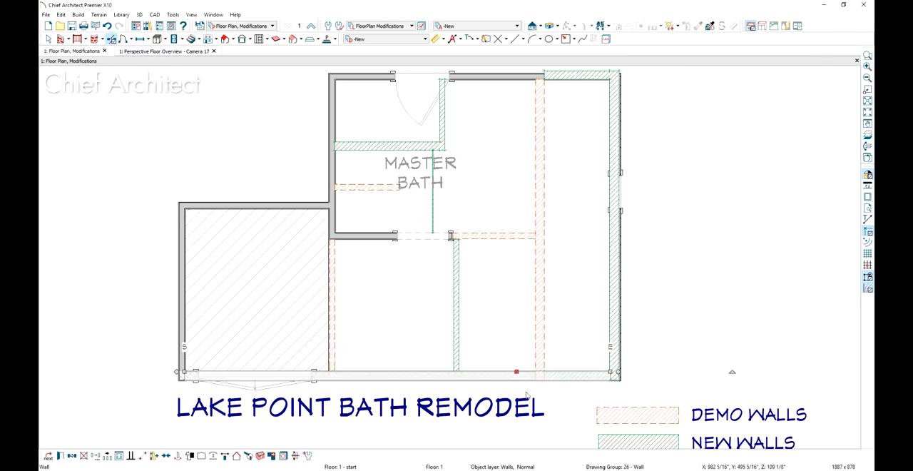
Adjust the short exterior wall between the existing house and the moved wall, at the bath end of the addition, and reverse its layers
{"action": "left_click", "coordinate": [621, 103]}
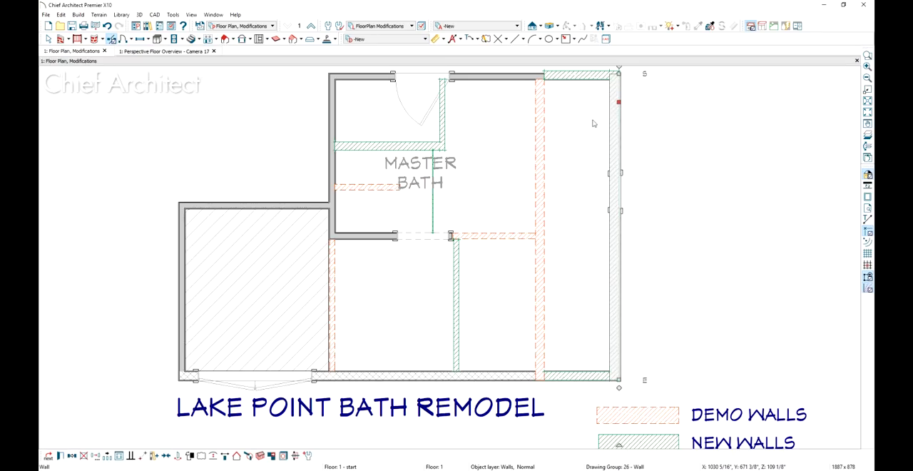
{"action": "middle_click_drag", "start_coordinate": [591, 132], "coordinate": [588, 157]}
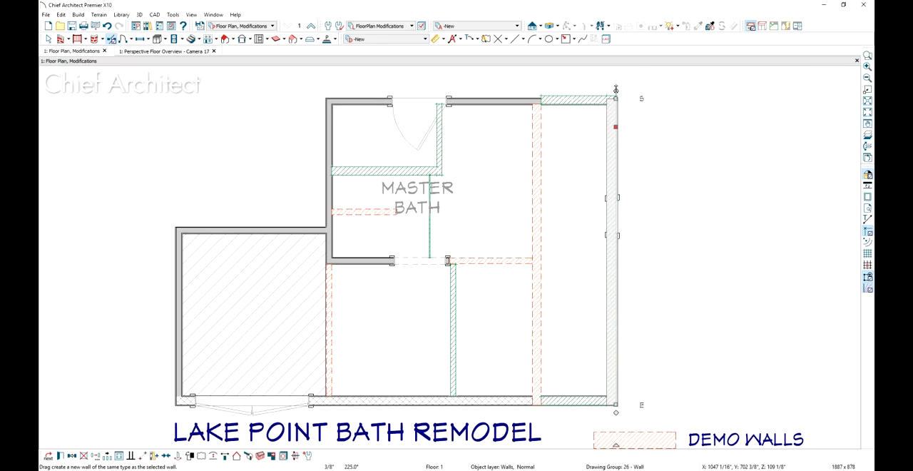
{"action": "left_click_drag", "start_coordinate": [615, 93], "coordinate": [547, 106]}
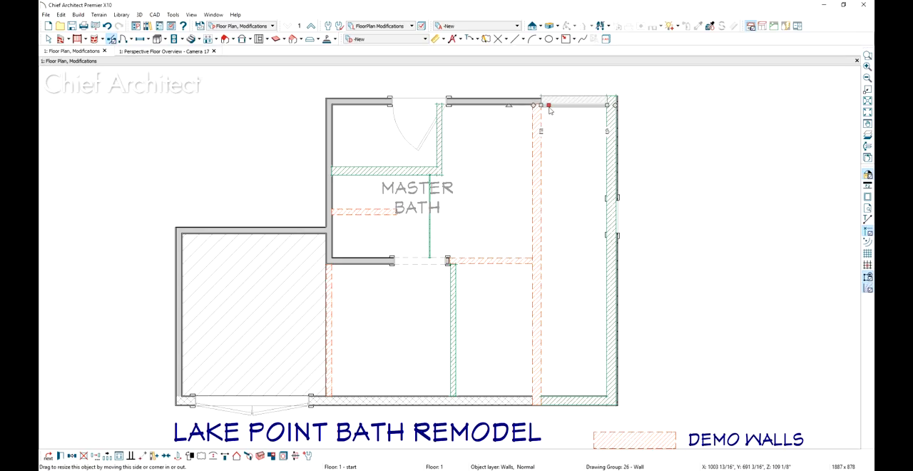
{"action": "scroll", "coordinate": [555, 118], "scroll_direction": "up", "scroll_amount": 5}
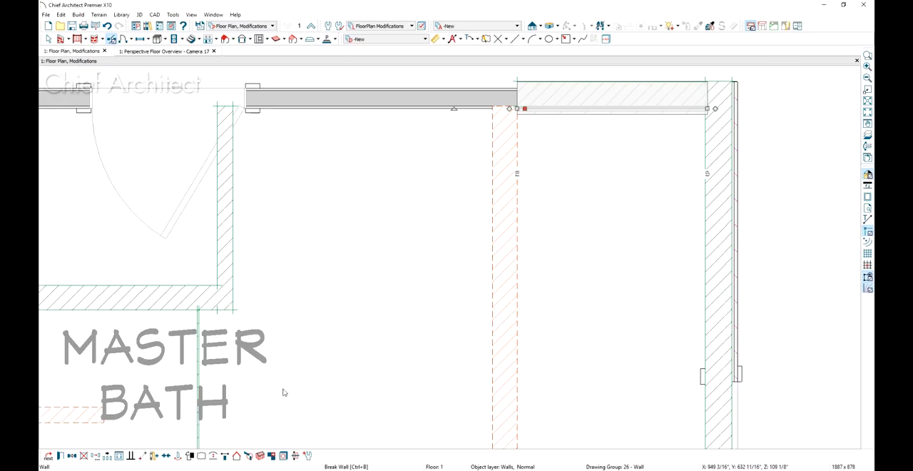
{"action": "left_click", "coordinate": [226, 456]}
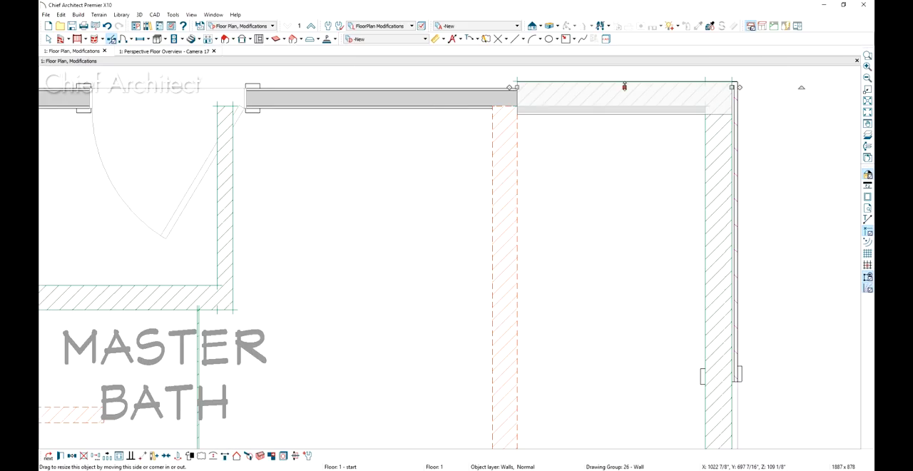
{"action": "key", "text": "Escape"}
{"action": "scroll", "coordinate": [550, 159], "scroll_direction": "down", "scroll_amount": 4}
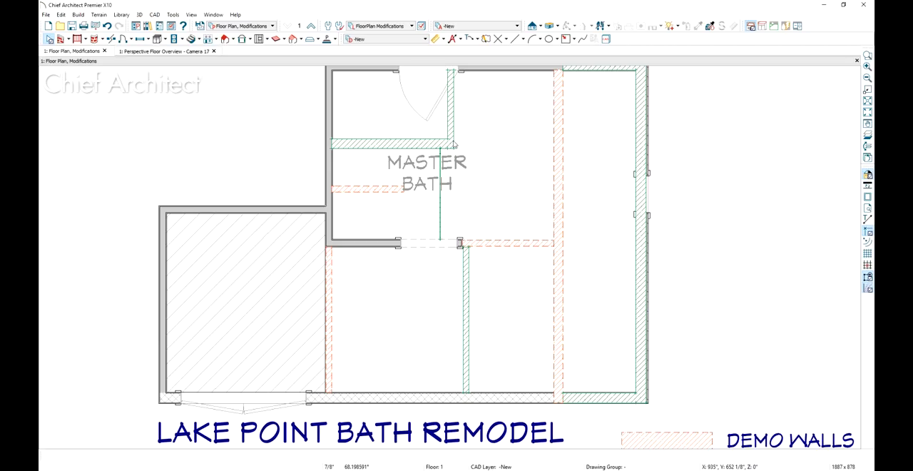
Draw straight interior walls over the green new-wall outlines around the room by the door, along the closet and across the bath
{"action": "left_click", "coordinate": [68, 39]}
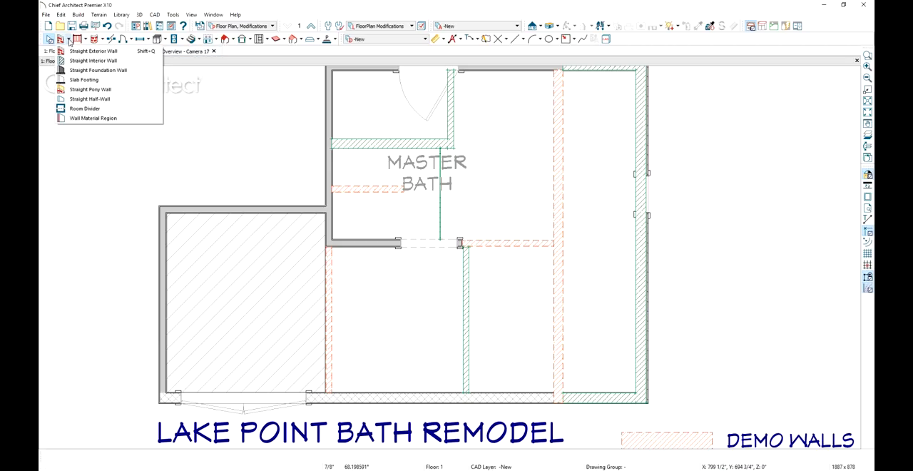
{"action": "left_click", "coordinate": [93, 60]}
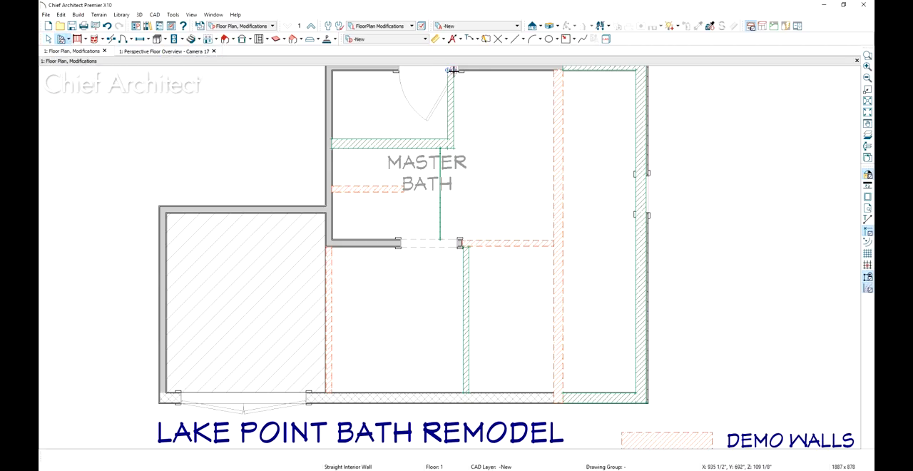
{"action": "mouse_move", "coordinate": [453, 70]}
{"action": "left_mouse_down"}
{"action": "mouse_move", "coordinate": [451, 149]}
{"action": "mouse_move", "coordinate": [329, 149]}
{"action": "left_mouse_up"}
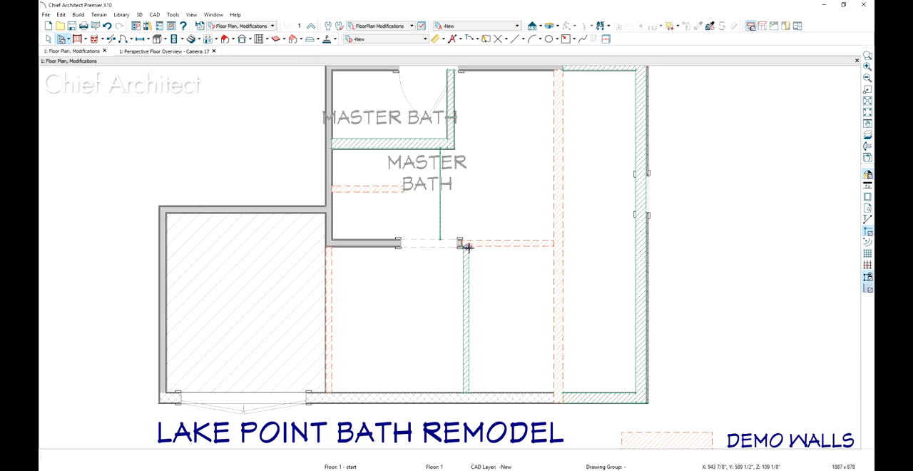
{"action": "left_click_drag", "start_coordinate": [468, 246], "coordinate": [467, 389]}
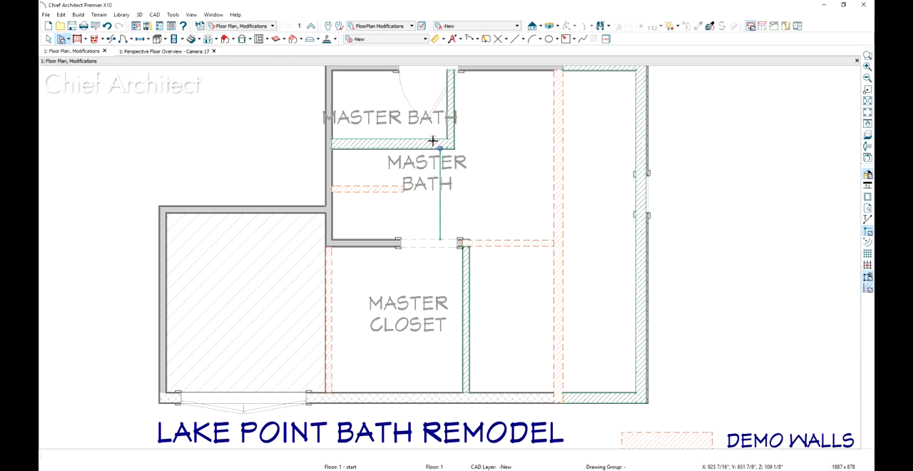
{"action": "left_click_drag", "start_coordinate": [440, 149], "coordinate": [436, 239]}
Delete the Master Bath room labels from the plan
{"action": "left_click", "coordinate": [411, 169]}
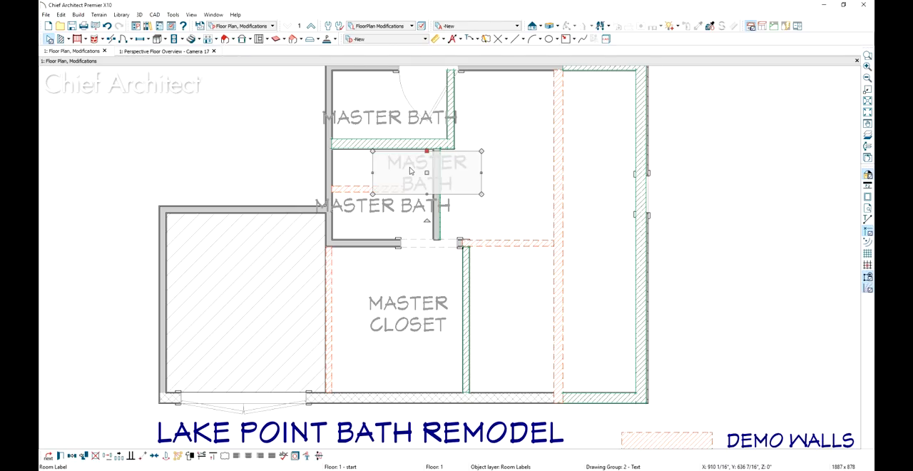
{"action": "key", "text": "Delete"}
{"action": "left_click", "coordinate": [416, 212]}
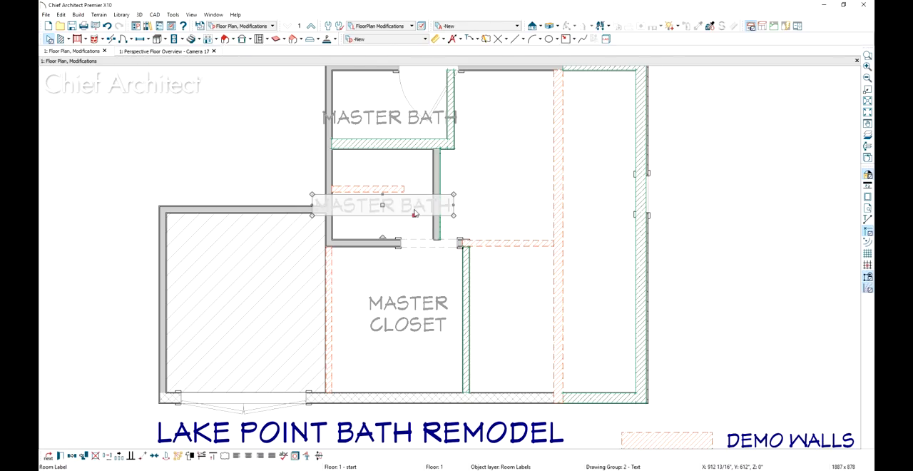
{"action": "key", "text": "Delete"}
{"action": "middle_click_drag", "start_coordinate": [394, 153], "coordinate": [388, 208]}
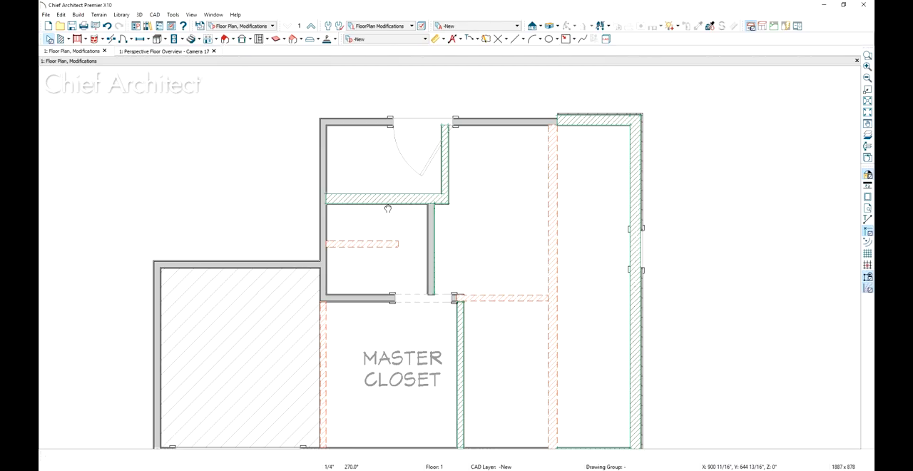
Change the new wall between the small upper room and the shower area to the Interior-6 wall type
{"action": "scroll", "coordinate": [388, 208], "scroll_direction": "up", "scroll_amount": 2}
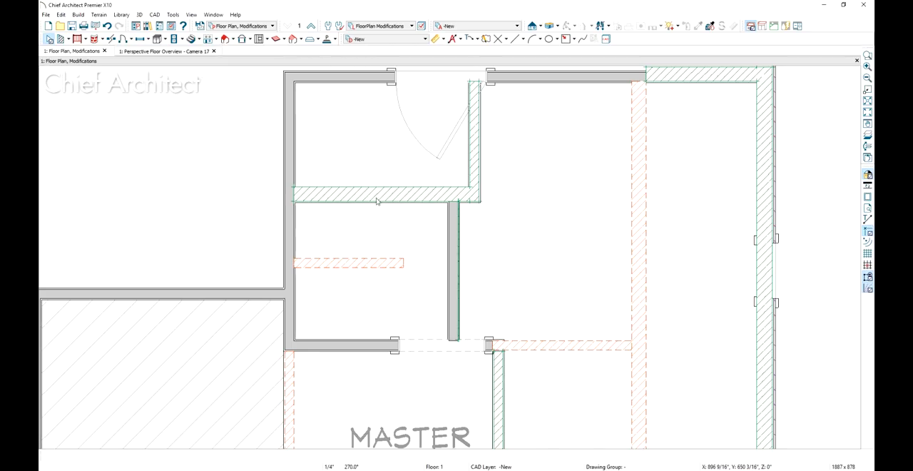
{"action": "left_click", "coordinate": [386, 200]}
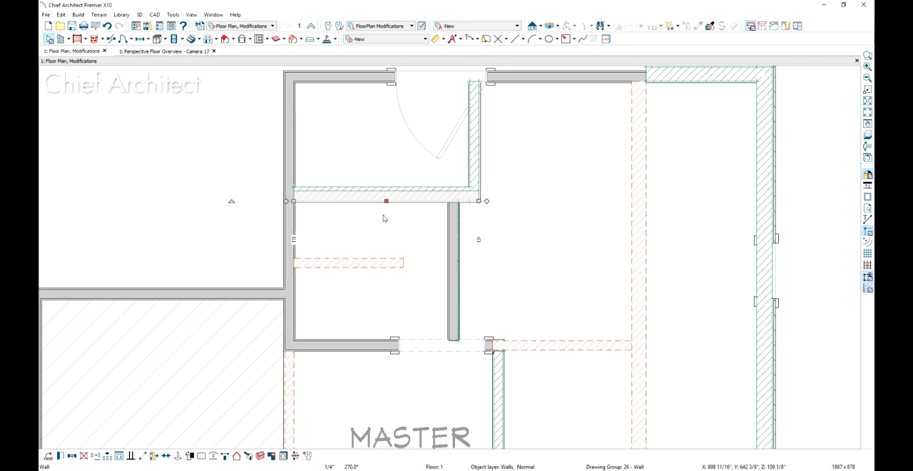
{"action": "key", "text": "ctrl+e"}
{"action": "left_click", "coordinate": [162, 86]}
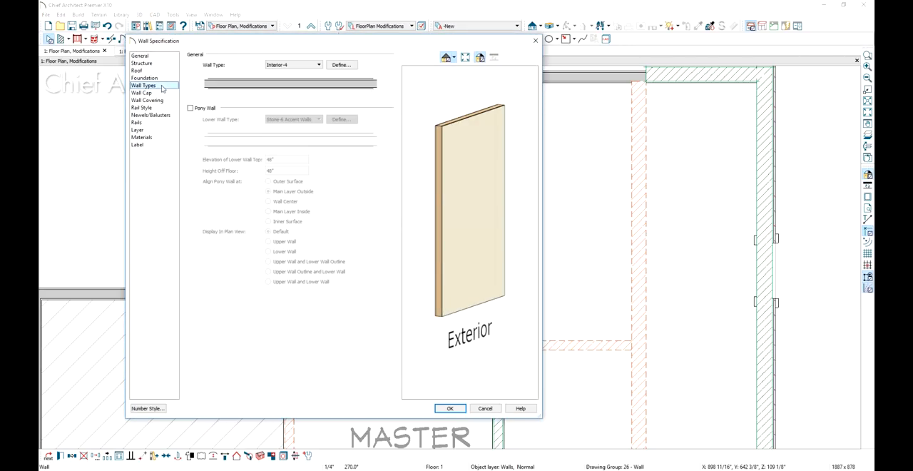
{"action": "left_click", "coordinate": [318, 65]}
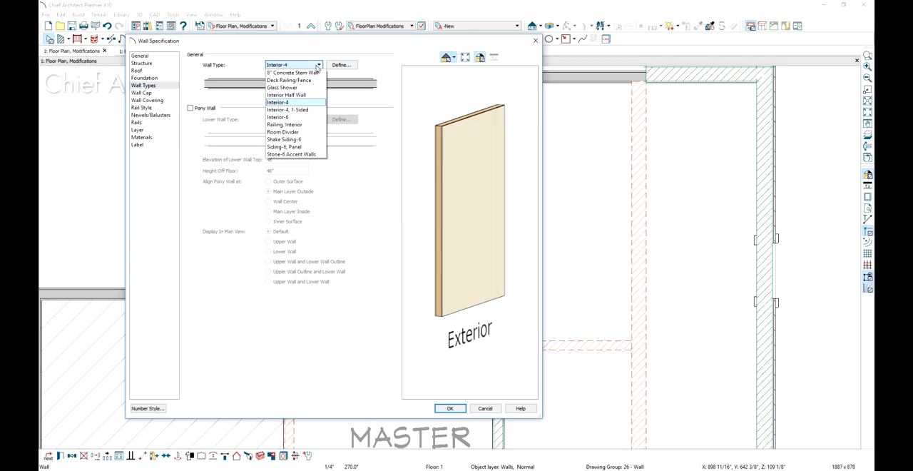
{"action": "left_click", "coordinate": [285, 117]}
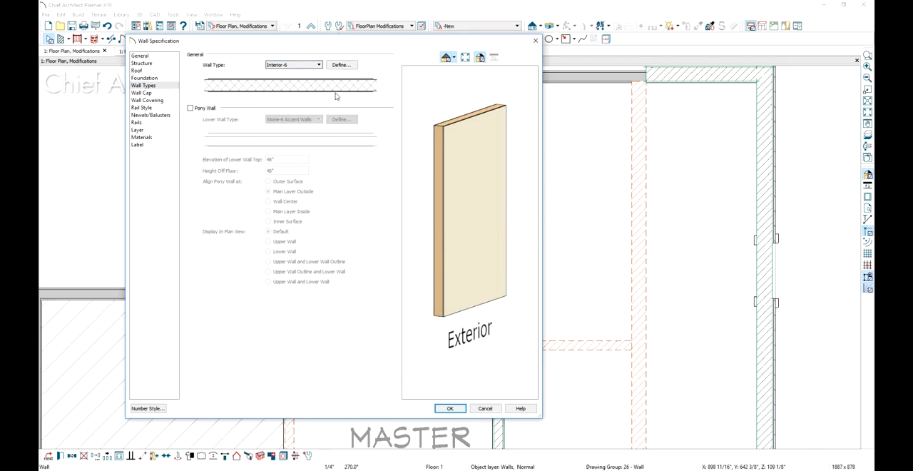
{"action": "left_click", "coordinate": [450, 409]}
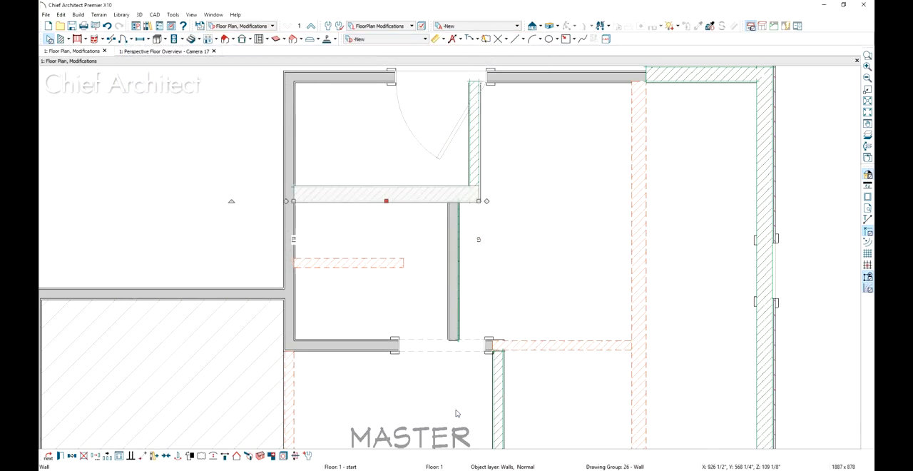
Change the wall across the open side of the shower area to the Glass Shower wall type
{"action": "left_click", "coordinate": [457, 293]}
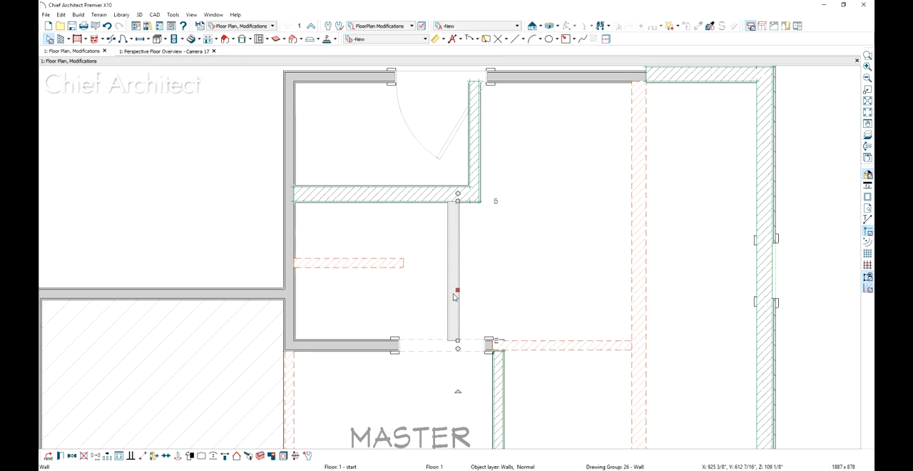
{"action": "double_click", "coordinate": [455, 296]}
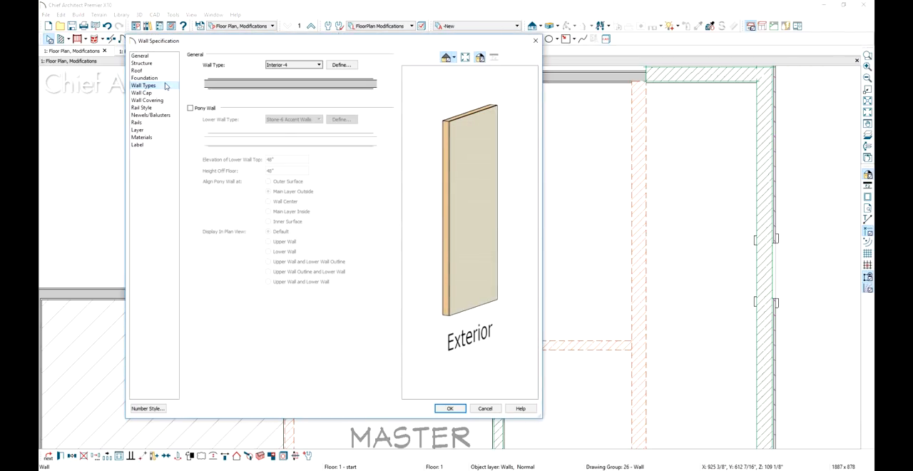
{"action": "left_click", "coordinate": [289, 64]}
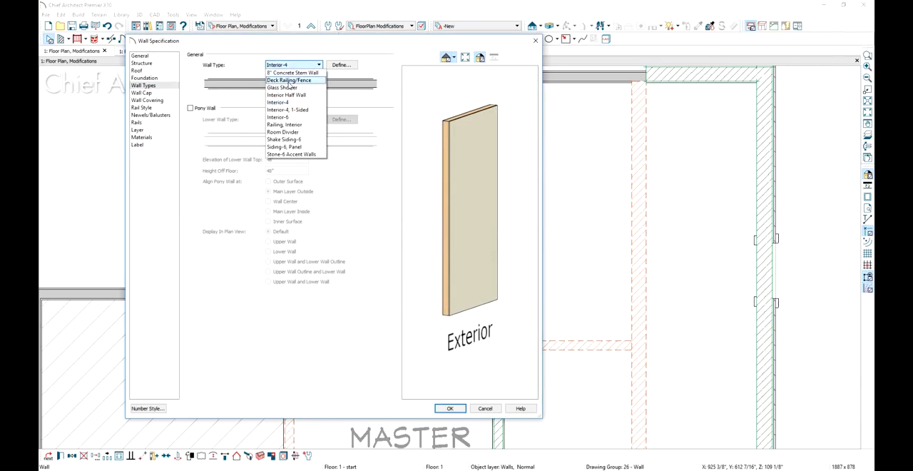
{"action": "left_click", "coordinate": [288, 88]}
{"action": "left_click", "coordinate": [450, 408]}
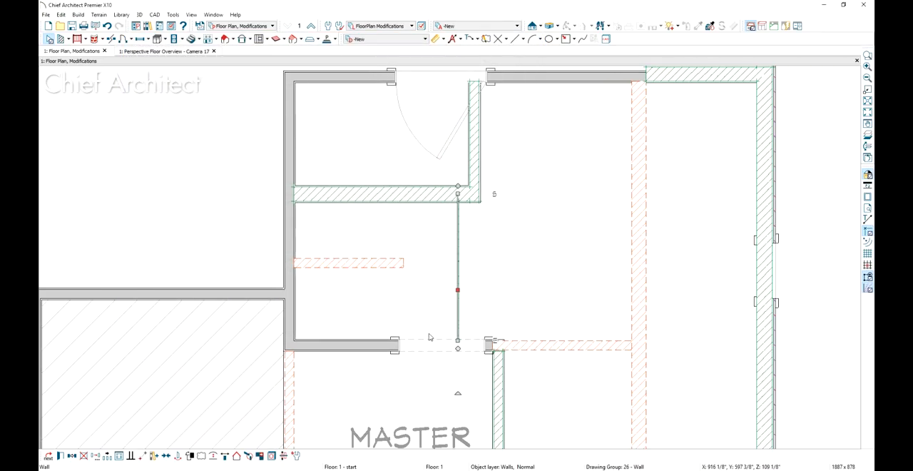
Delete the upper wall's hinged door, the closet doorway and the exterior opening beside the hatched area, and check the model in the floor overview
{"action": "scroll", "coordinate": [429, 337], "scroll_direction": "down", "scroll_amount": 2}
{"action": "scroll", "coordinate": [449, 310], "scroll_direction": "down", "scroll_amount": 1}
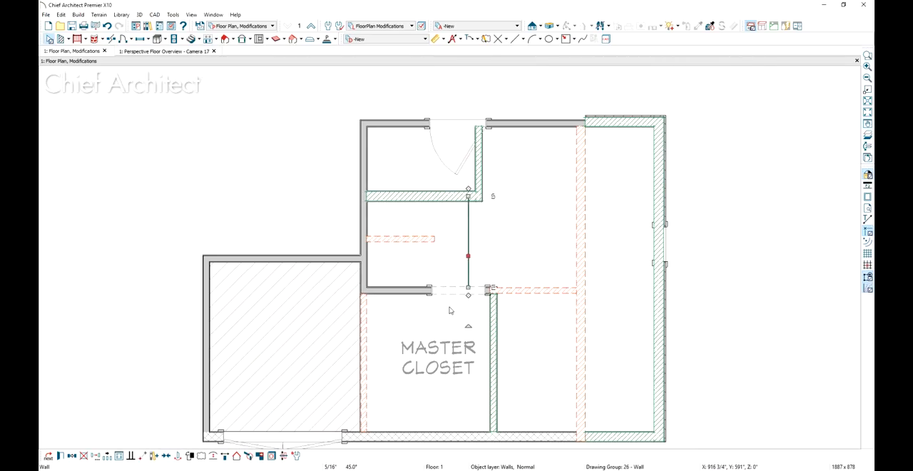
{"action": "left_click", "coordinate": [457, 125]}
{"action": "key", "text": "Delete"}
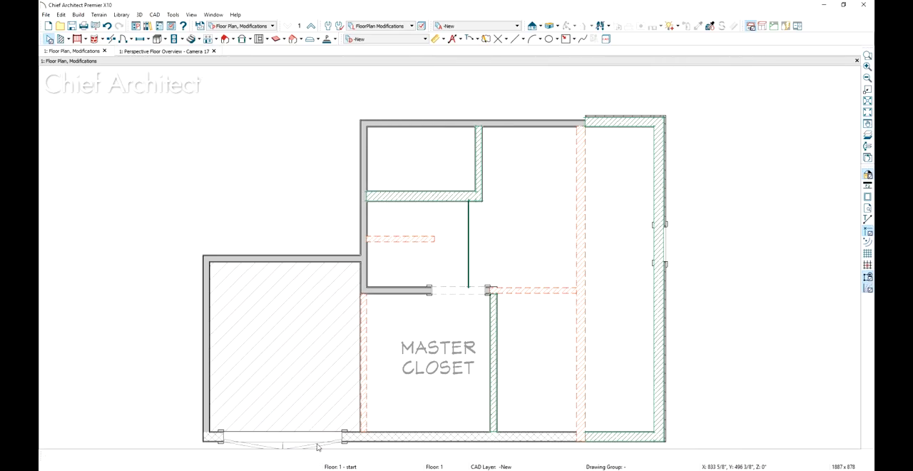
{"action": "key", "text": "Delete"}
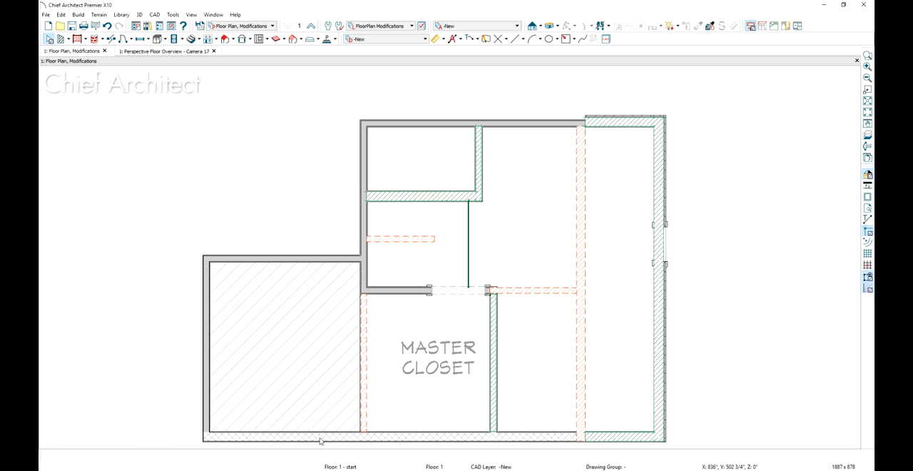
{"action": "left_click", "coordinate": [191, 51]}
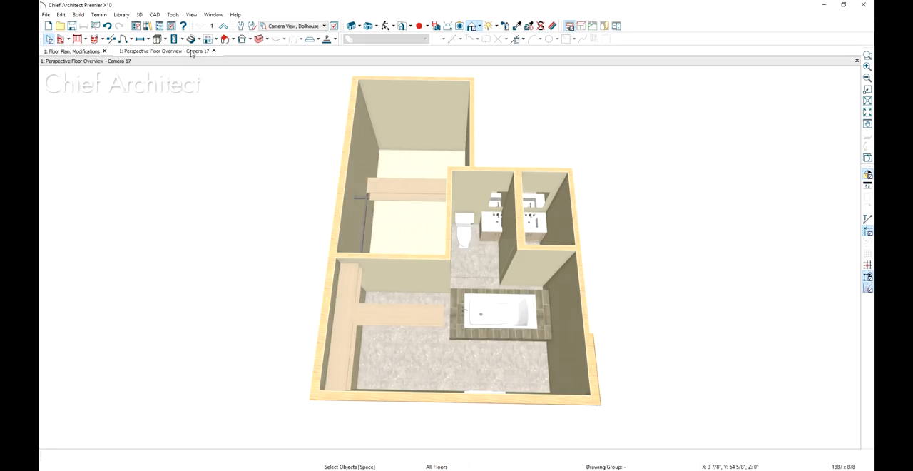
{"action": "left_click", "coordinate": [83, 52]}
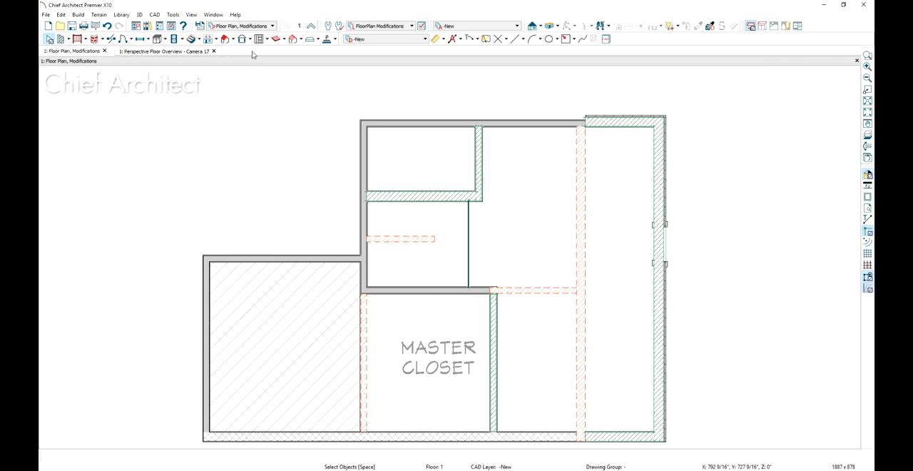
Activate the Floor Plan view and delete the old sinks, toilet, tub, closet shelving and the hatched polyline
{"action": "left_click", "coordinate": [246, 26]}
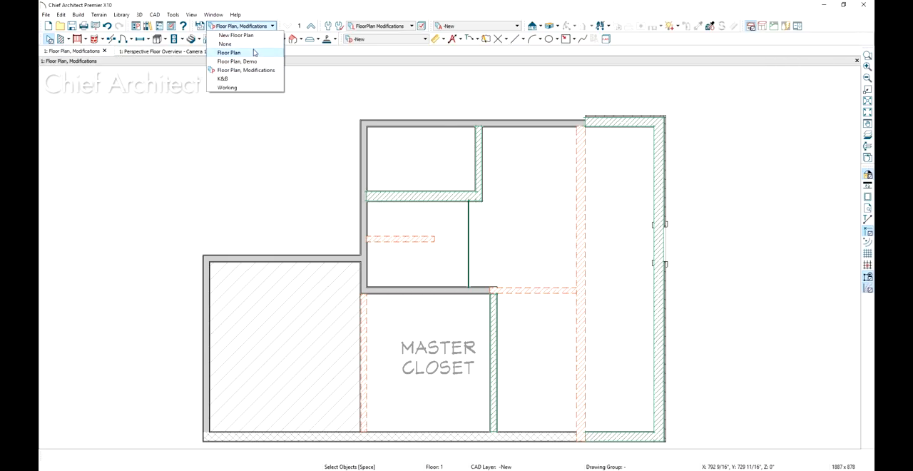
{"action": "left_click", "coordinate": [230, 52]}
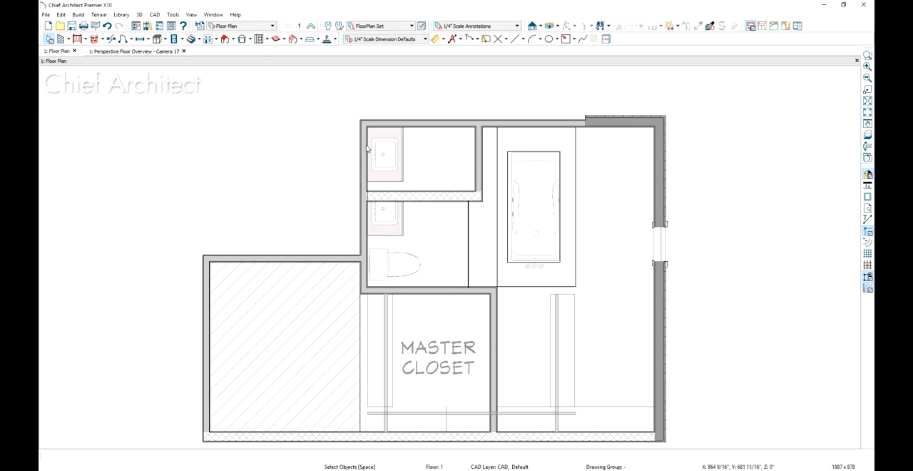
{"action": "left_click_drag", "start_coordinate": [355, 115], "coordinate": [408, 196]}
{"action": "key", "text": "Delete"}
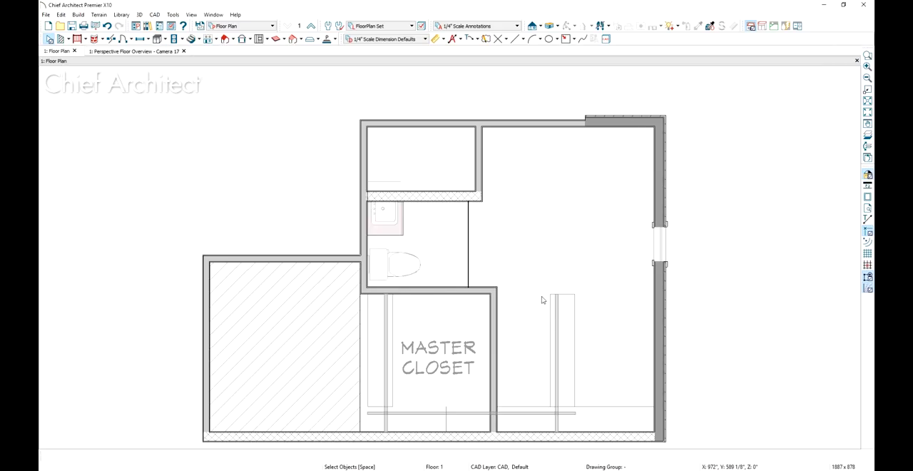
{"action": "left_click", "coordinate": [326, 329]}
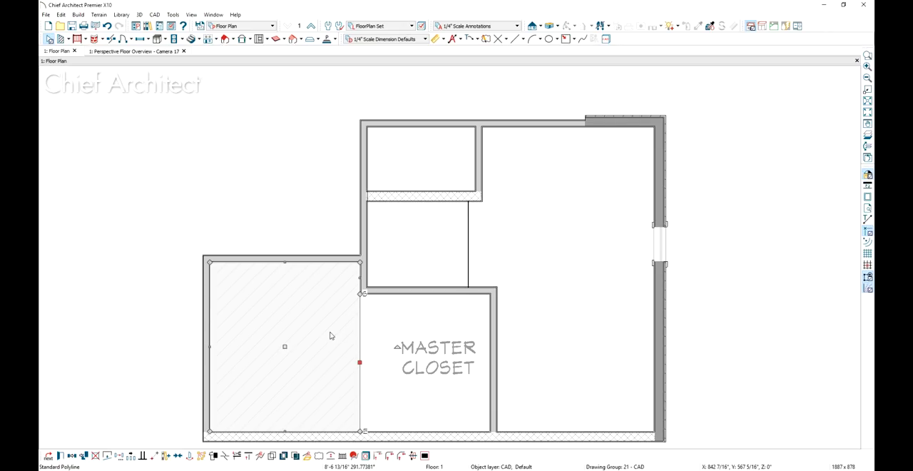
{"action": "key", "text": "Delete"}
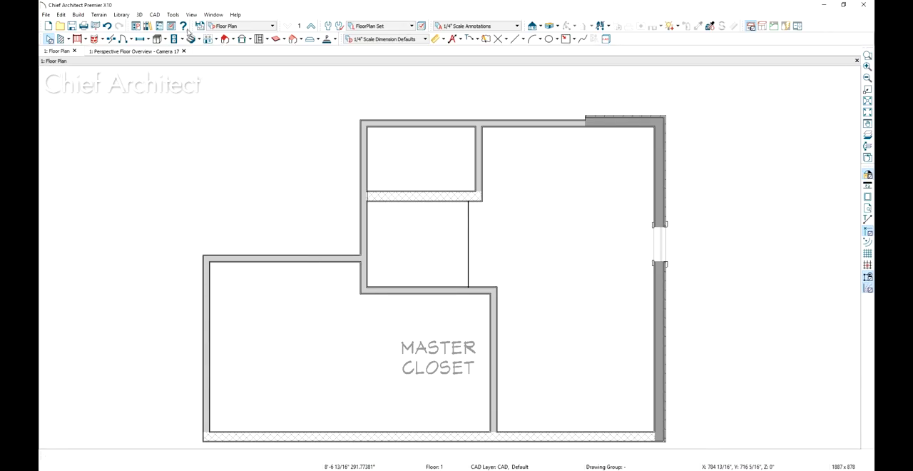
In the perspective floor overview, place one doorway in the closet wall and another in the bath wall beside the small room
{"action": "left_click", "coordinate": [163, 51]}
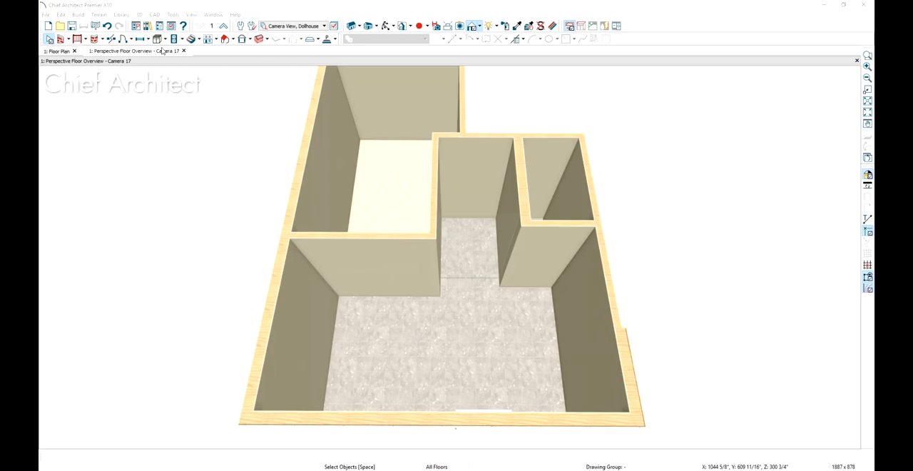
{"action": "left_click", "coordinate": [131, 39]}
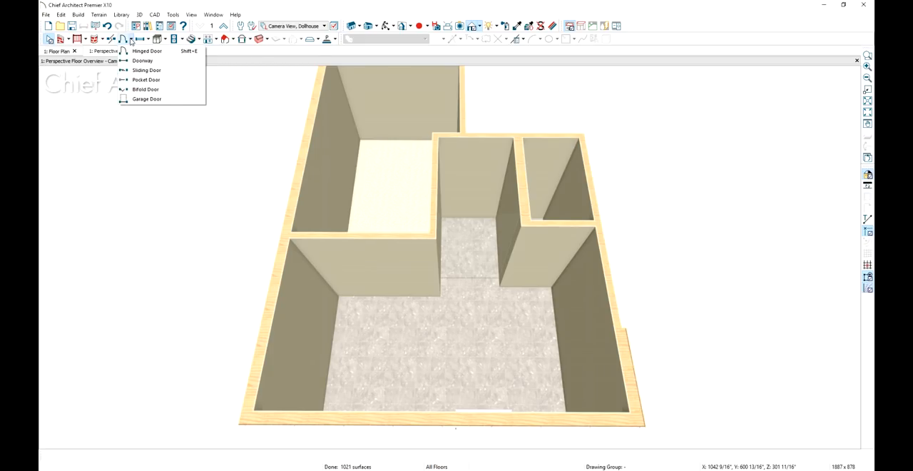
{"action": "left_click", "coordinate": [141, 61]}
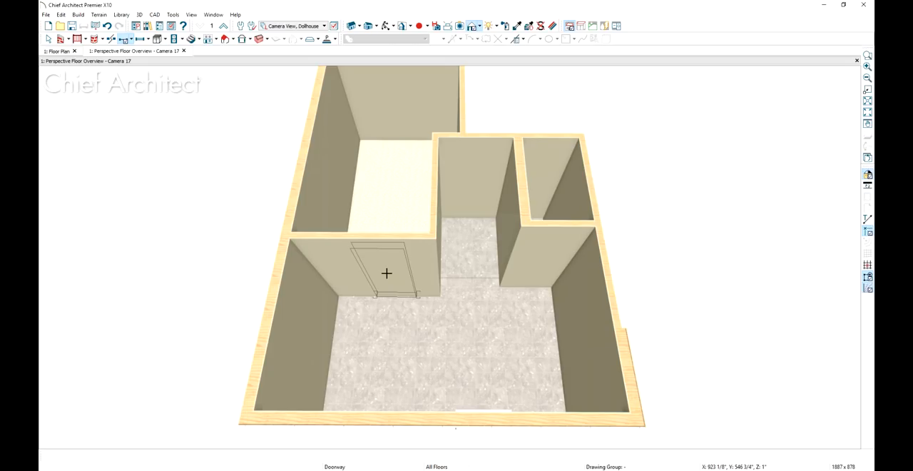
{"action": "left_click", "coordinate": [386, 272]}
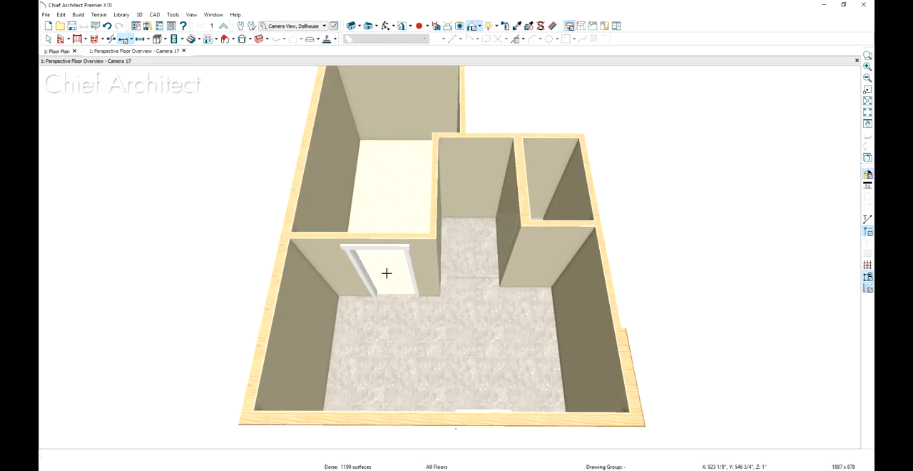
{"action": "left_click", "coordinate": [591, 285]}
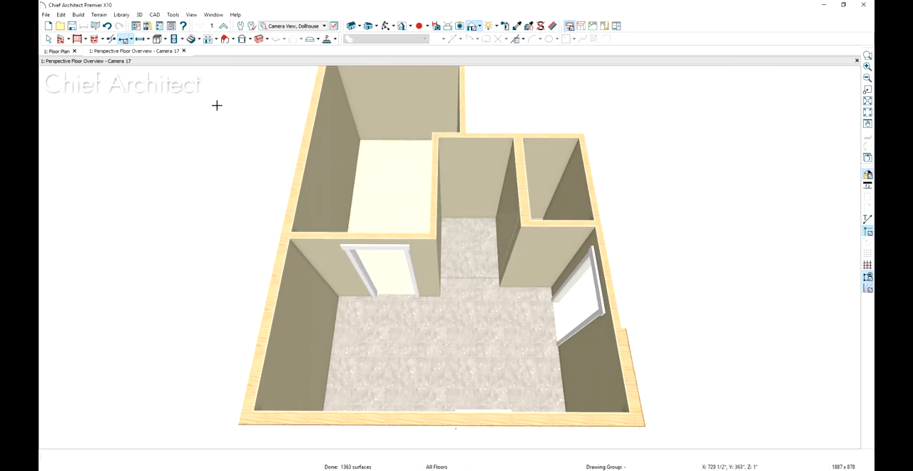
Place a hinged door in the short wall between the bath and the small room
{"action": "left_click", "coordinate": [132, 41]}
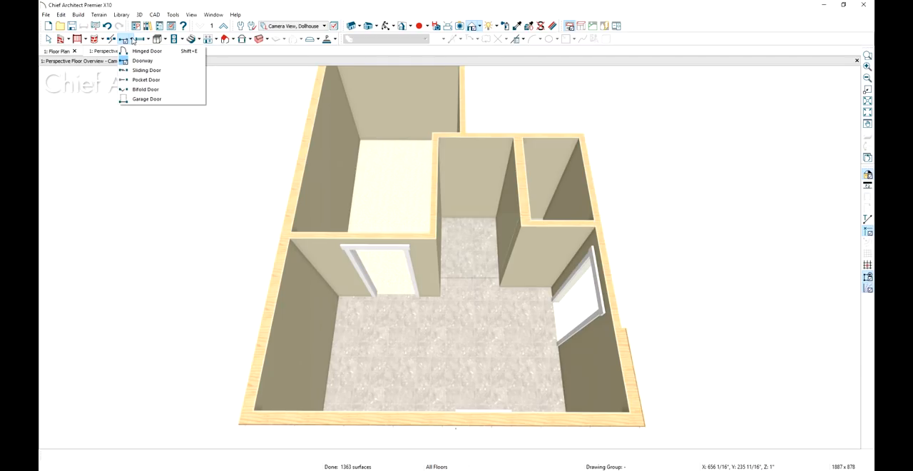
{"action": "left_click", "coordinate": [142, 51]}
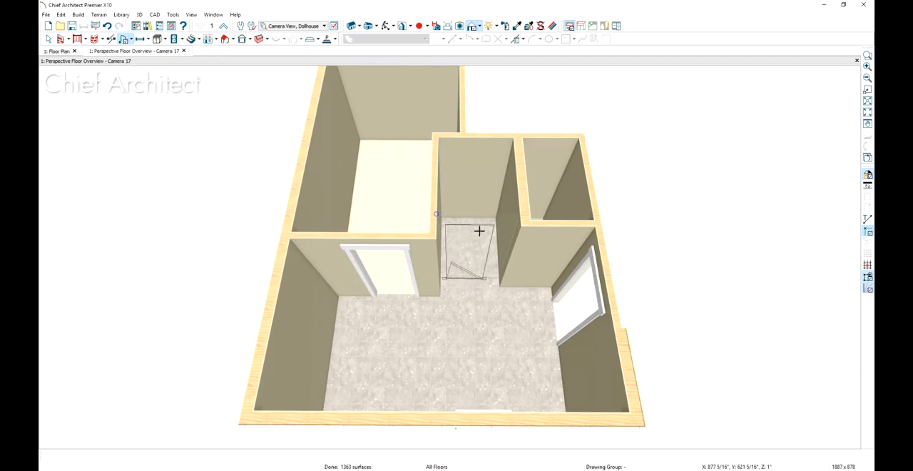
{"action": "left_click", "coordinate": [548, 240]}
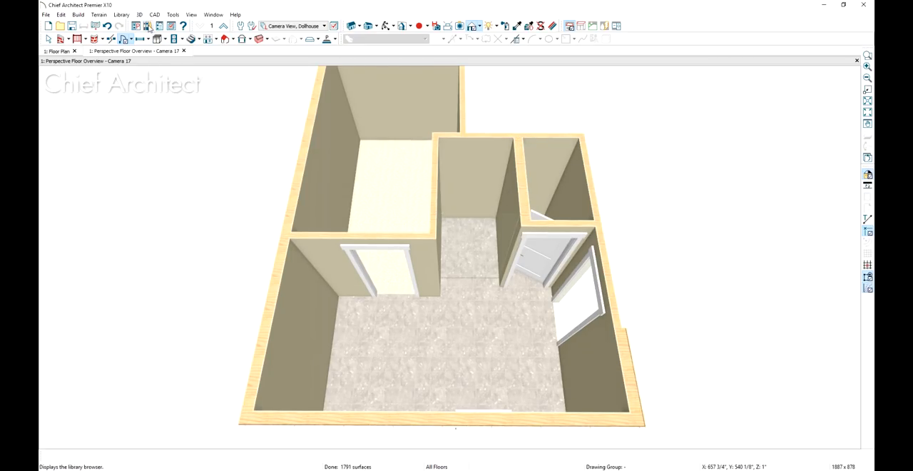
Place the Shower Door from the LakePoint Bath library in the glass shower wall and switch its opening side
{"action": "left_click", "coordinate": [147, 27]}
{"action": "left_click", "coordinate": [699, 172]}
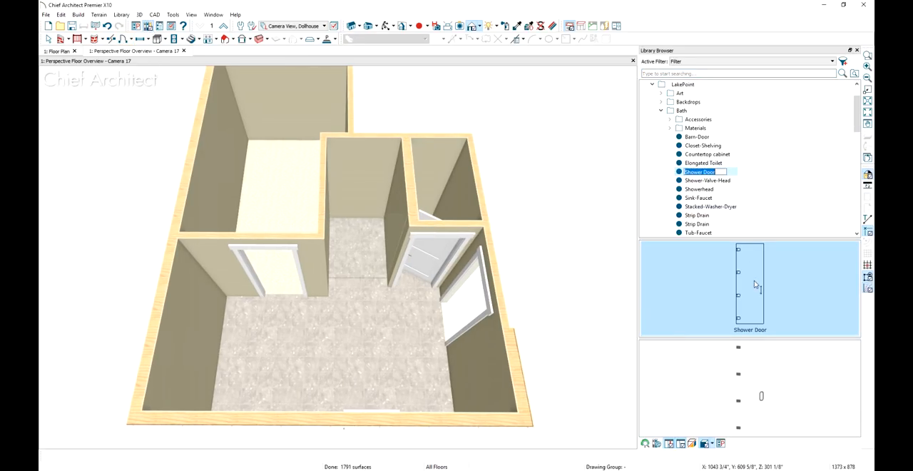
{"action": "left_click", "coordinate": [370, 259]}
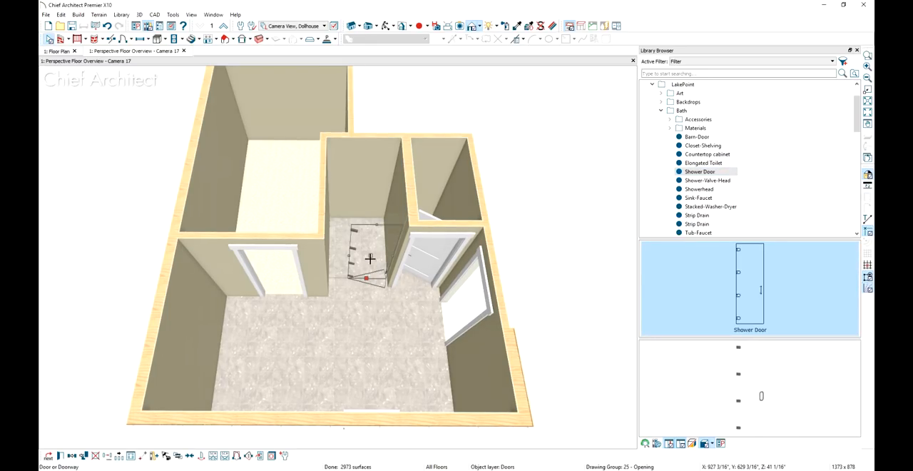
{"action": "left_click", "coordinate": [237, 457]}
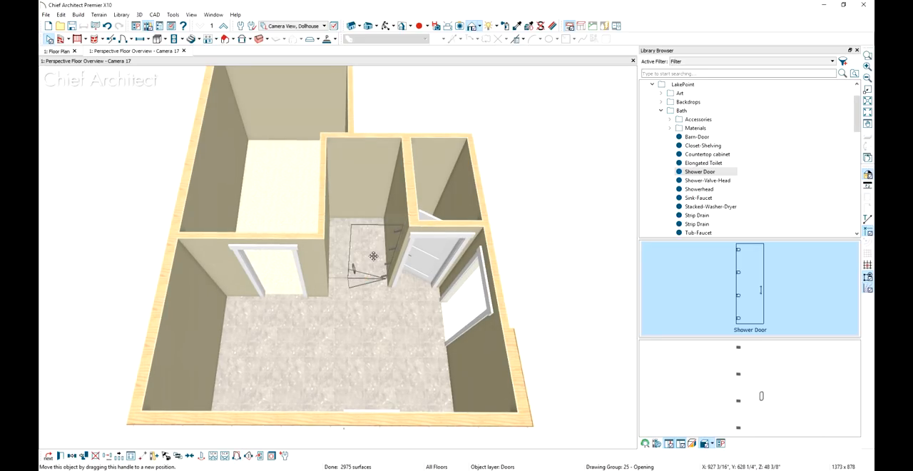
{"action": "key", "text": "space"}
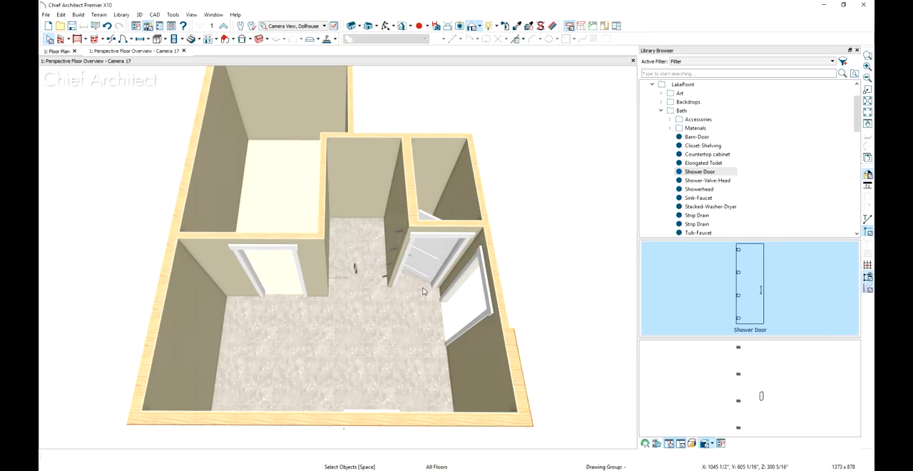
{"action": "middle_click_drag", "start_coordinate": [376, 310], "coordinate": [538, 322]}
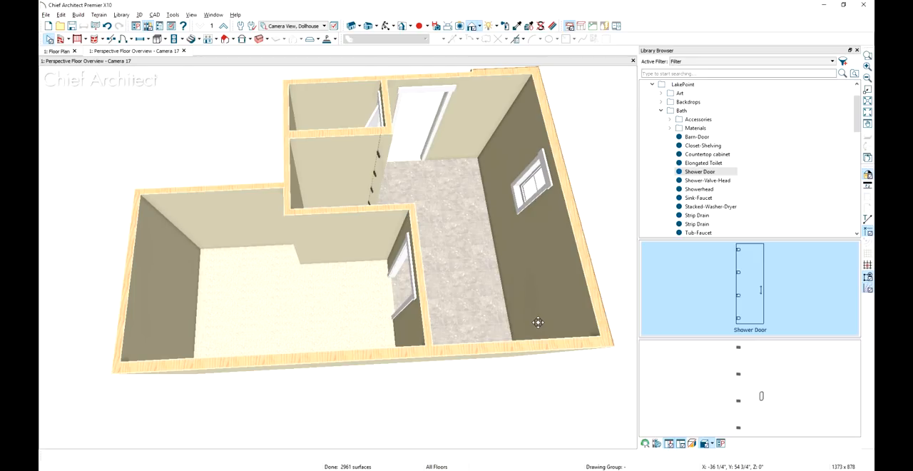
Place a window beside the bath doorway and another near the far end of the long bath wall, widening the latter to about 42 inches
{"action": "left_click", "coordinate": [141, 39]}
{"action": "left_click", "coordinate": [487, 107]}
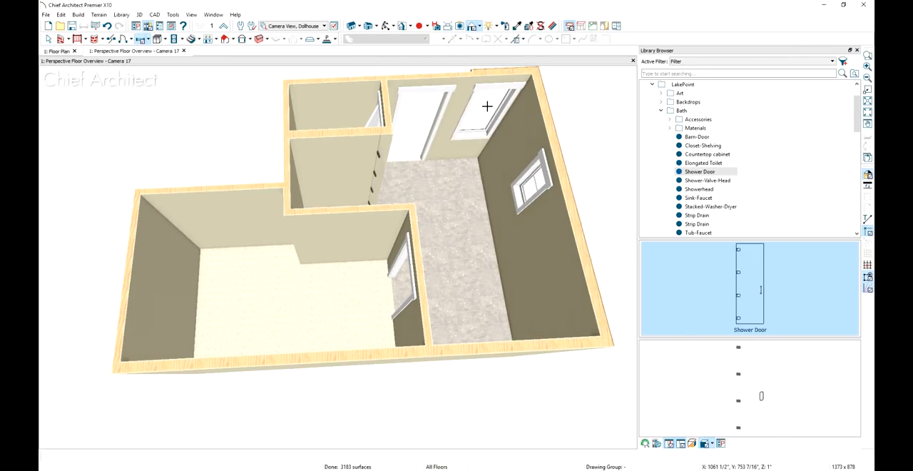
{"action": "middle_click_drag", "start_coordinate": [336, 244], "coordinate": [450, 214]}
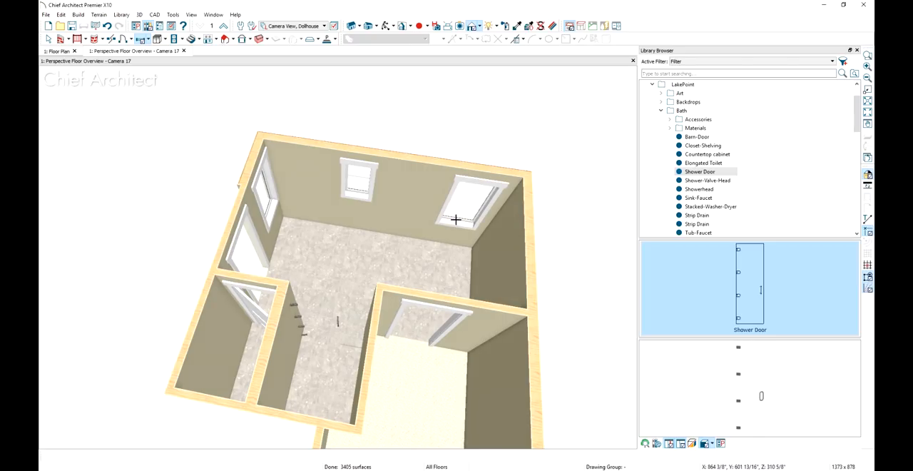
{"action": "left_click", "coordinate": [455, 219]}
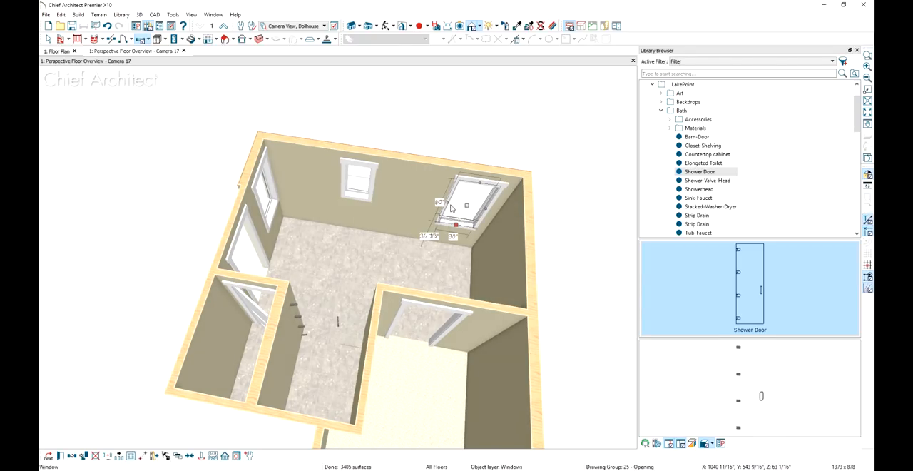
{"action": "left_click_drag", "start_coordinate": [448, 202], "coordinate": [431, 200]}
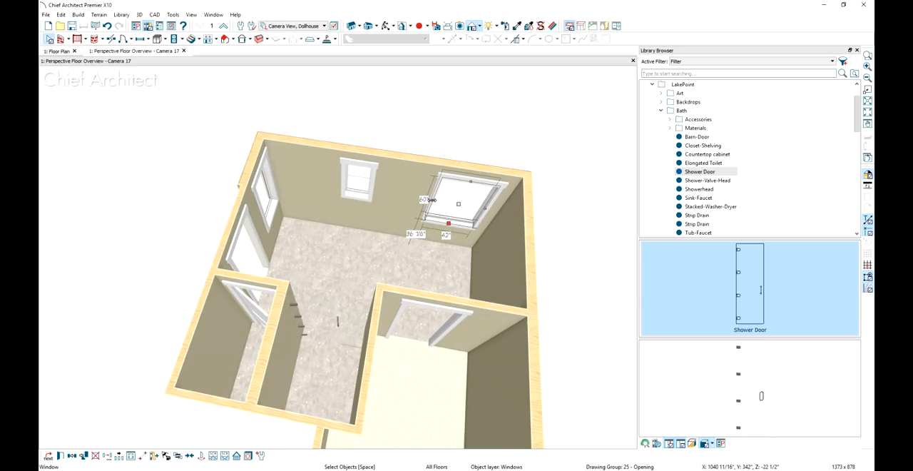
Return to the floor plan and activate the K&B saved plan view
{"action": "left_click", "coordinate": [57, 51]}
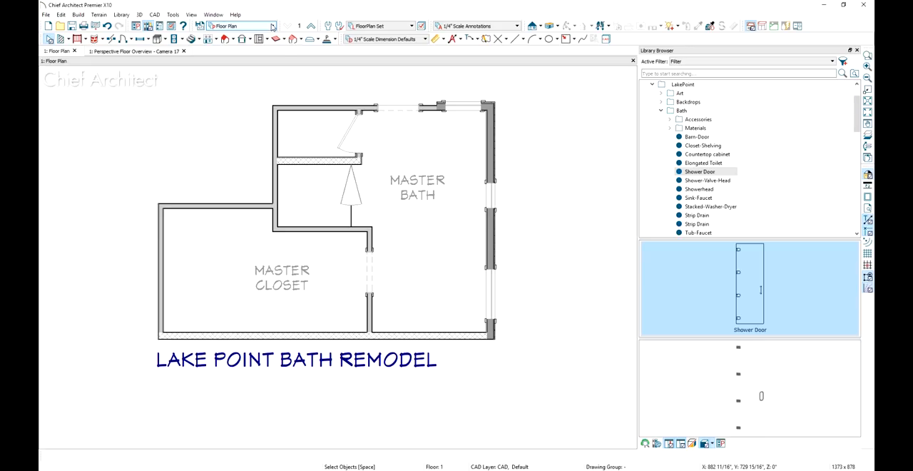
{"action": "left_click", "coordinate": [272, 26]}
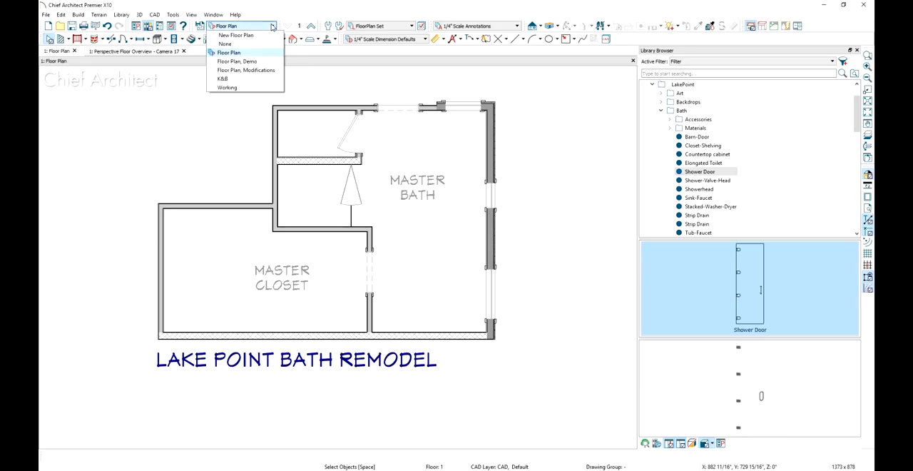
{"action": "left_click", "coordinate": [246, 80]}
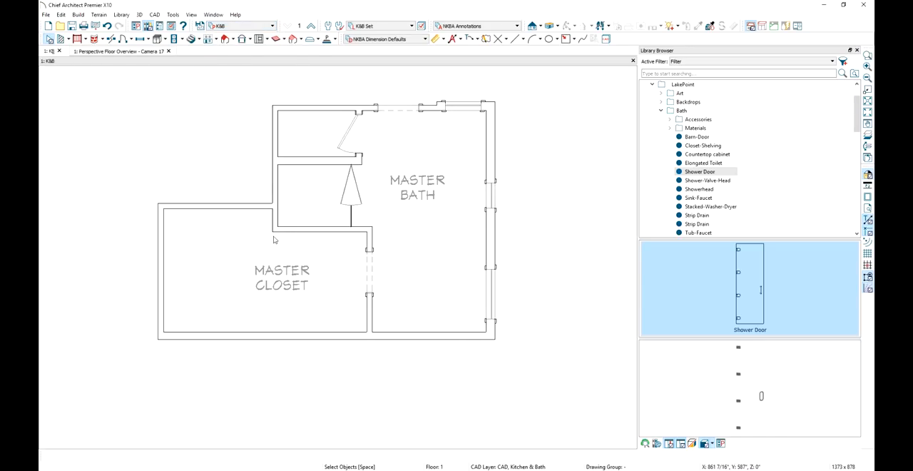
{"action": "scroll", "coordinate": [309, 264], "scroll_direction": "up", "scroll_amount": 3}
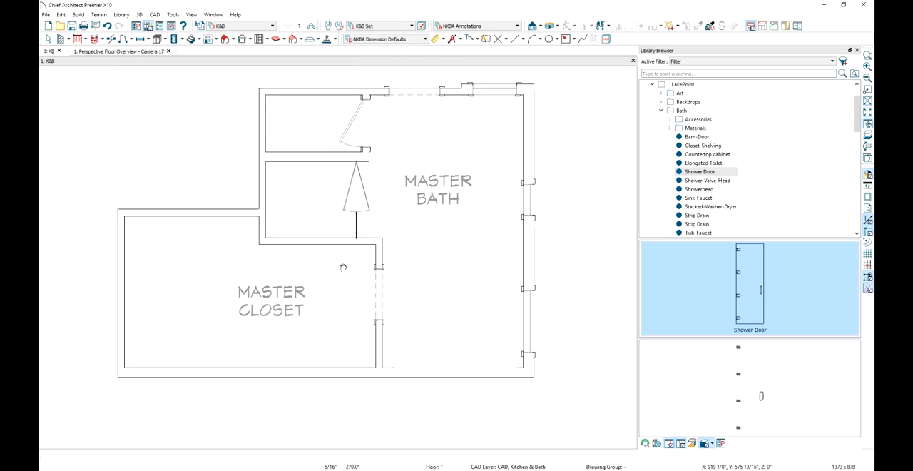
{"action": "key", "text": "space"}
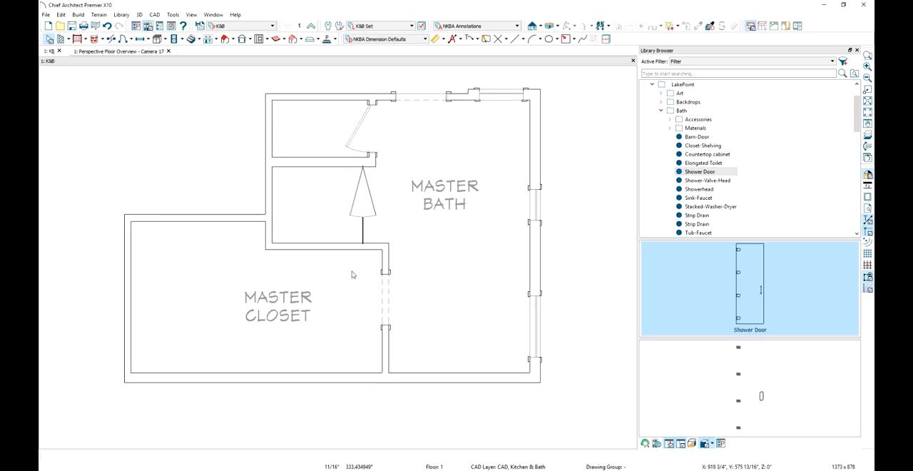
Add a manual dimension line outside the upper bath wall, covering its doorway, window and wall ends
{"action": "left_click", "coordinate": [443, 41]}
{"action": "left_click_drag", "start_coordinate": [271, 106], "coordinate": [488, 75]}
{"action": "key", "text": "space"}
{"action": "middle_click_drag", "start_coordinate": [490, 135], "coordinate": [470, 182]}
{"action": "scroll", "coordinate": [470, 181], "scroll_direction": "up", "scroll_amount": 1}
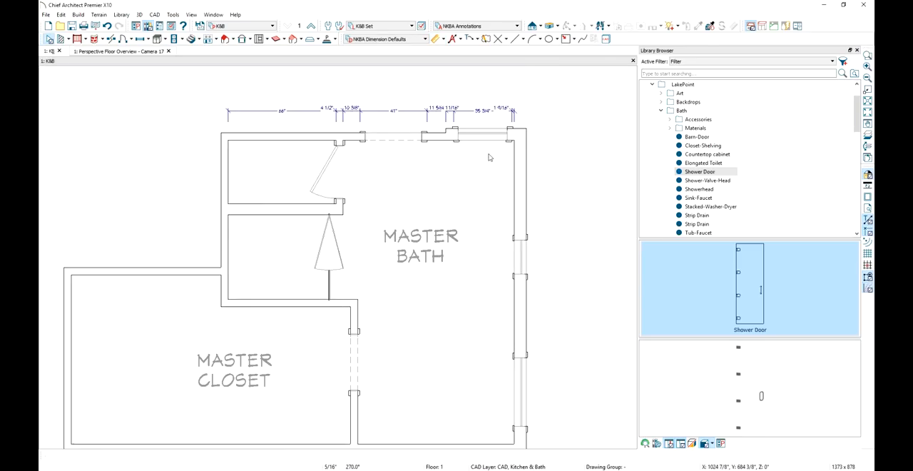
Set the upper wall window's distance from the adjacent corner to 2 1/8 inches
{"action": "left_click", "coordinate": [491, 135]}
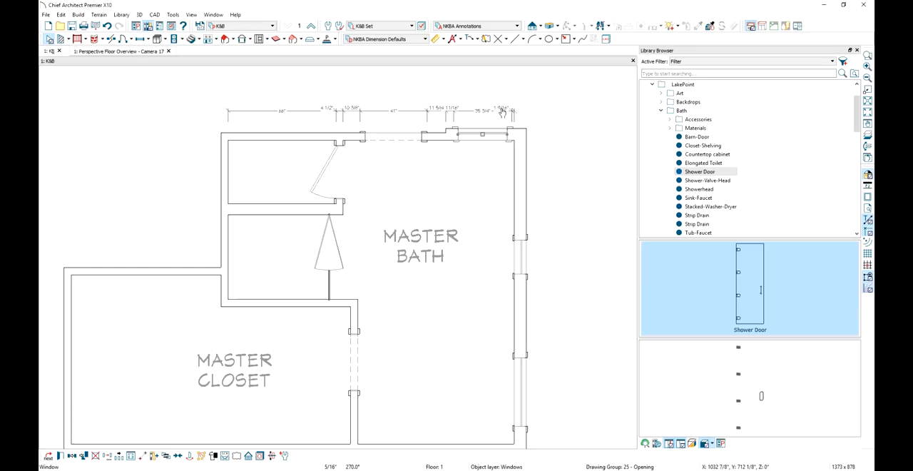
{"action": "left_click", "coordinate": [503, 109]}
{"action": "type", "text": "2"}
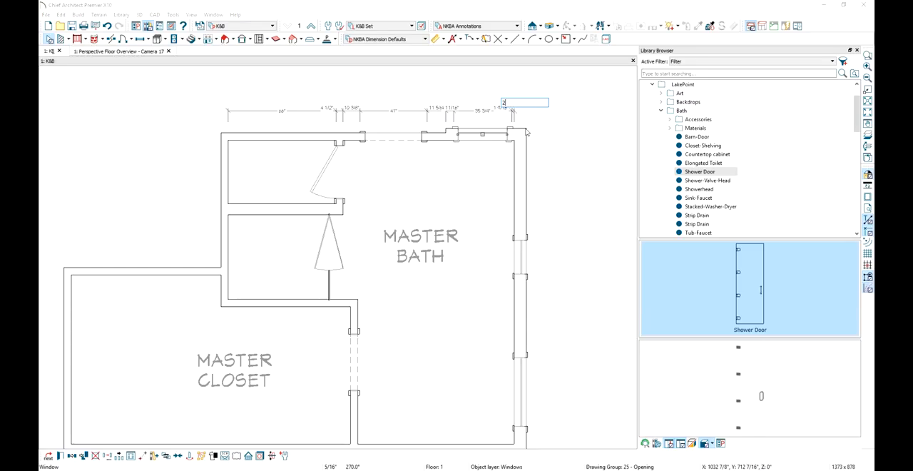
{"action": "type", "text": " 1/8"}
{"action": "key", "text": "Return"}
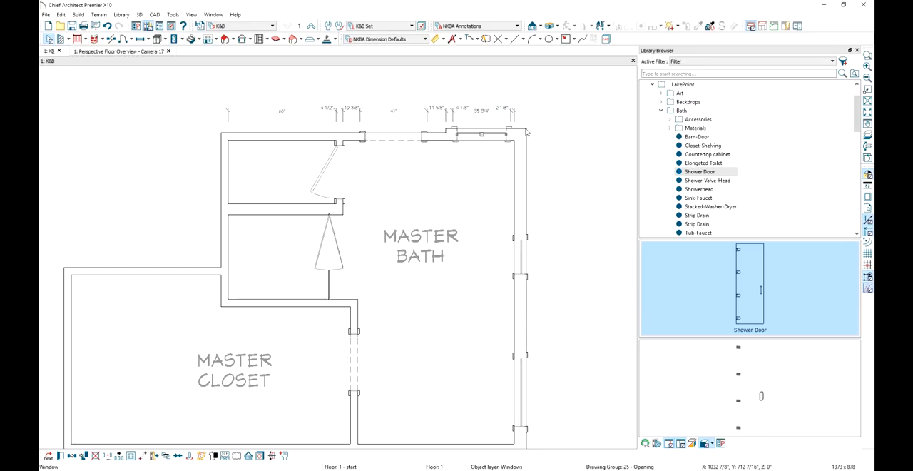
Set the gap between the upper wall doorway and the small room's partition to 0 inches
{"action": "left_click", "coordinate": [379, 134]}
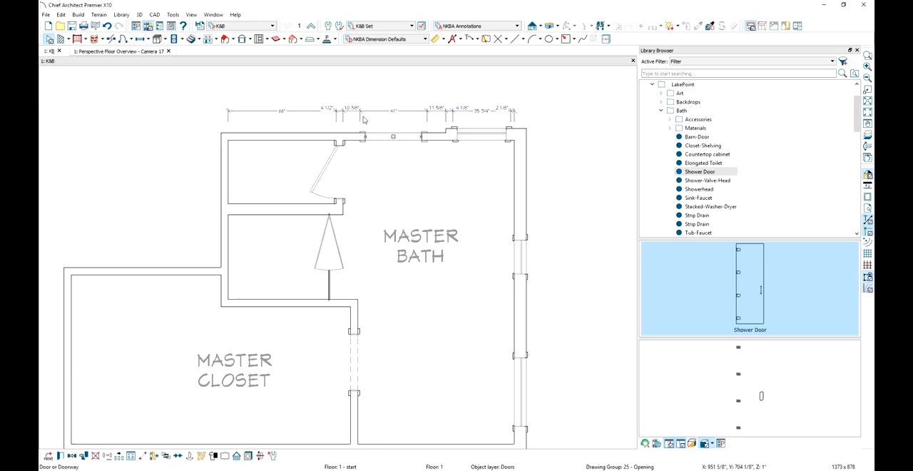
{"action": "left_click", "coordinate": [353, 110]}
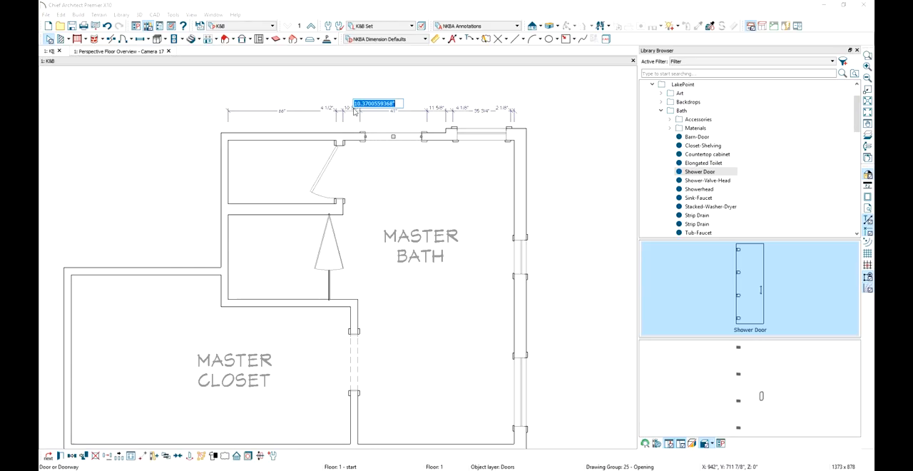
{"action": "type", "text": "0"}
{"action": "key", "text": "Return"}
{"action": "key", "text": "Escape"}
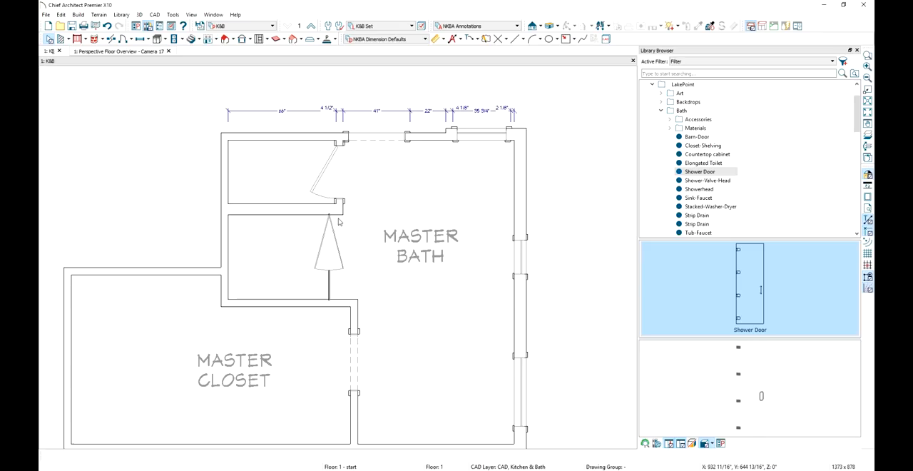
Dimension the long exterior bath wall with its two windows and move the dimension line outside the wall
{"action": "middle_click_drag", "start_coordinate": [361, 331], "coordinate": [353, 278]}
{"action": "scroll", "coordinate": [353, 279], "scroll_direction": "down", "scroll_amount": 1}
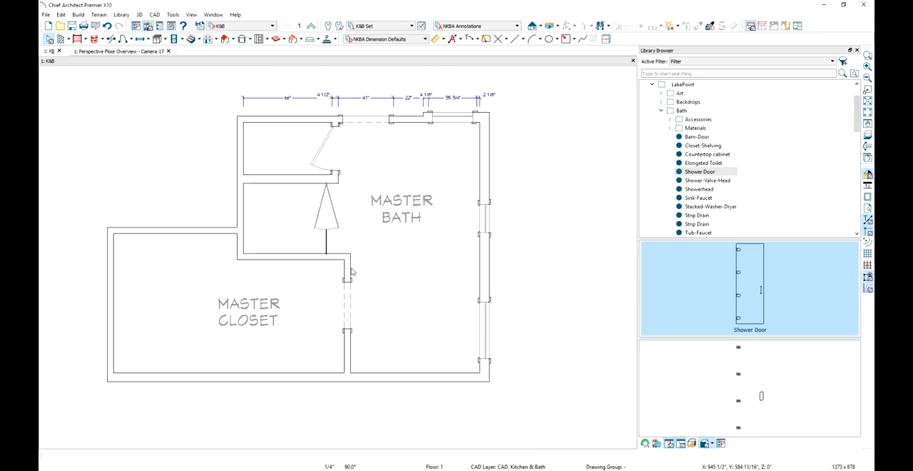
{"action": "left_click", "coordinate": [436, 39]}
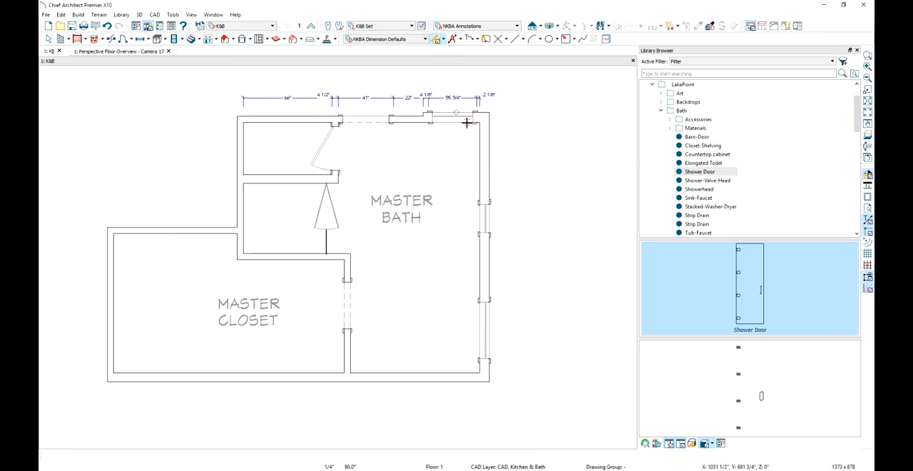
{"action": "left_click_drag", "start_coordinate": [471, 123], "coordinate": [471, 372]}
{"action": "left_click", "coordinate": [463, 322]}
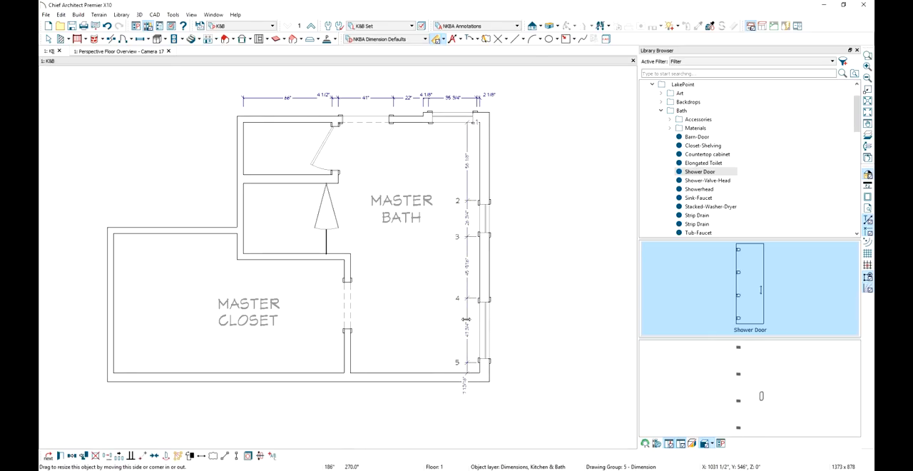
{"action": "left_click_drag", "start_coordinate": [465, 319], "coordinate": [503, 329]}
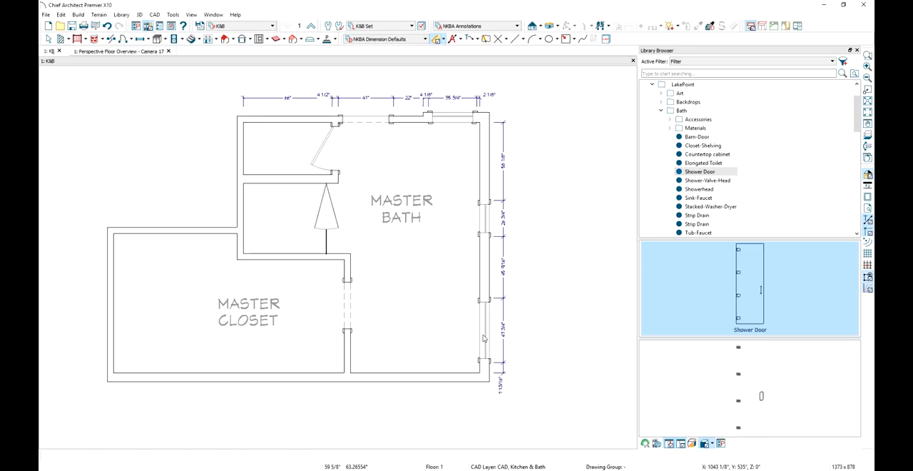
Set the lower window in the long exterior bath wall 9.125 inches from the lower corner
{"action": "left_click", "coordinate": [484, 340]}
{"action": "left_click", "coordinate": [501, 385]}
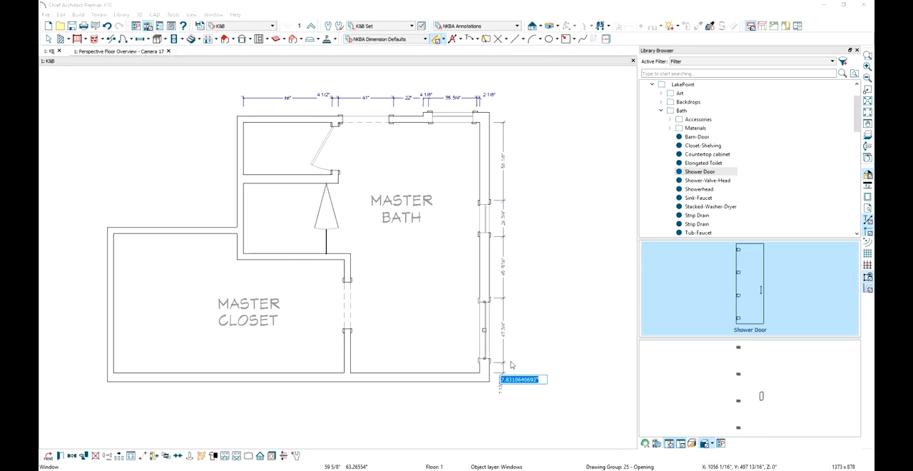
{"action": "type", "text": "9.125"}
{"action": "key", "text": "Return"}
{"action": "key", "text": "space"}
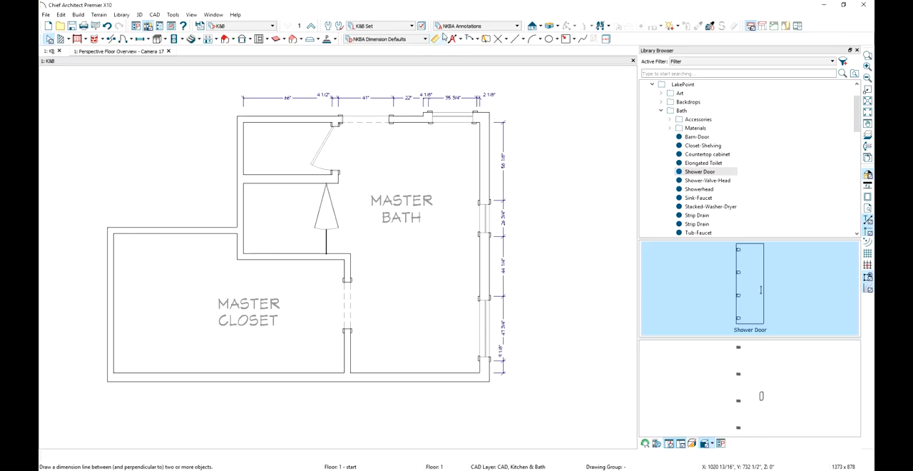
Dimension the wall between the master closet and bath, including its doorway, on the bath side
{"action": "left_click", "coordinate": [438, 39]}
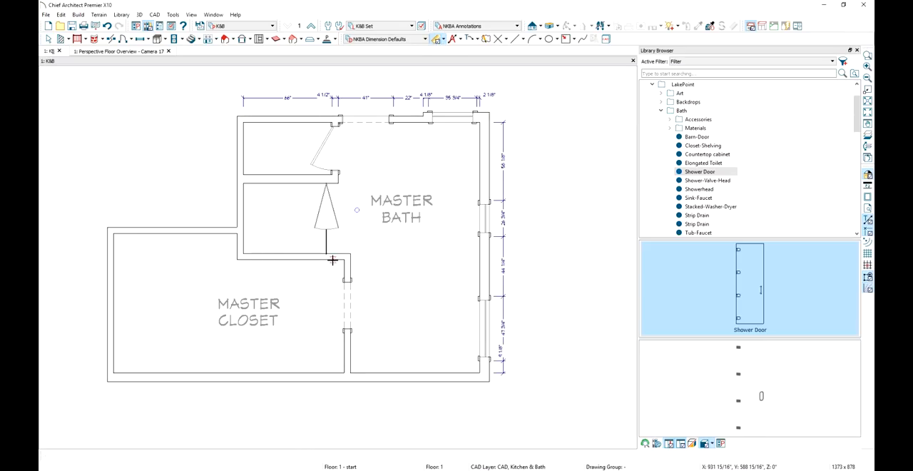
{"action": "left_click_drag", "start_coordinate": [333, 261], "coordinate": [368, 332]}
{"action": "left_click", "coordinate": [332, 340]}
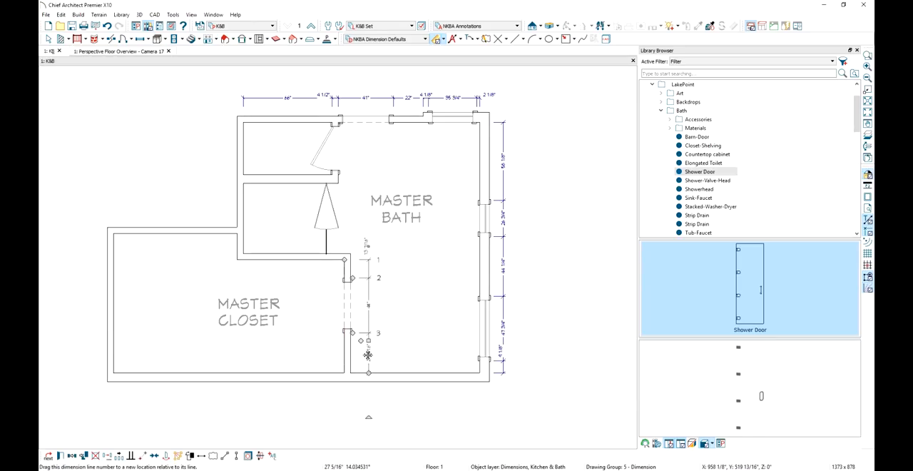
Set the closet doorway's distance from the lower exterior wall to 40 inches
{"action": "left_click", "coordinate": [347, 307]}
{"action": "left_click", "coordinate": [369, 356]}
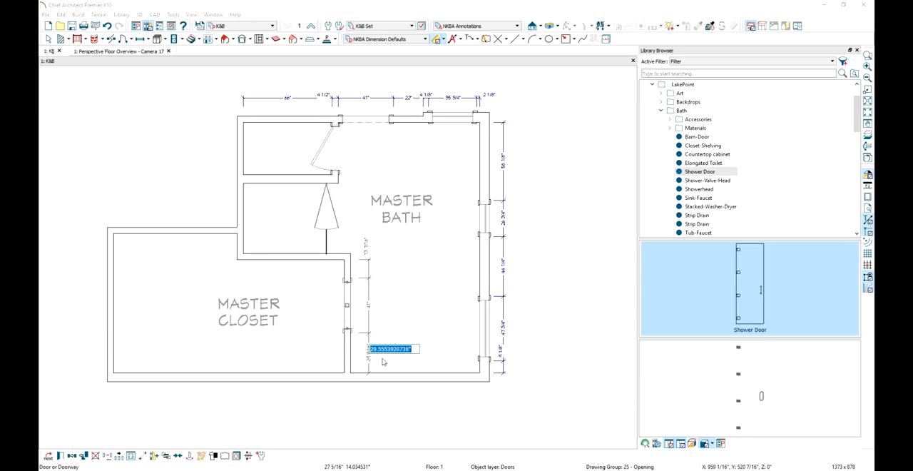
{"action": "type", "text": "40"}
{"action": "key", "text": "Return"}
{"action": "left_click", "coordinate": [390, 360]}
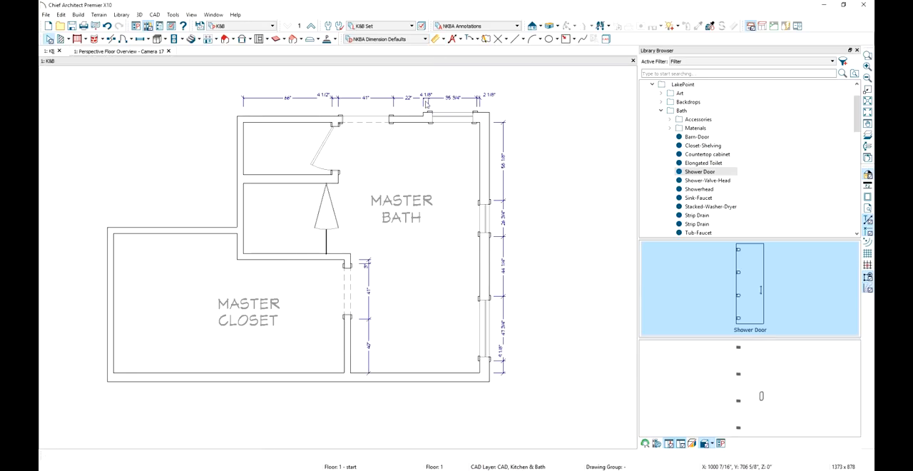
Add an interior dimension across the upper rooms, move it above the existing dimension line and remove its extension at the wall jog
{"action": "left_click", "coordinate": [443, 40]}
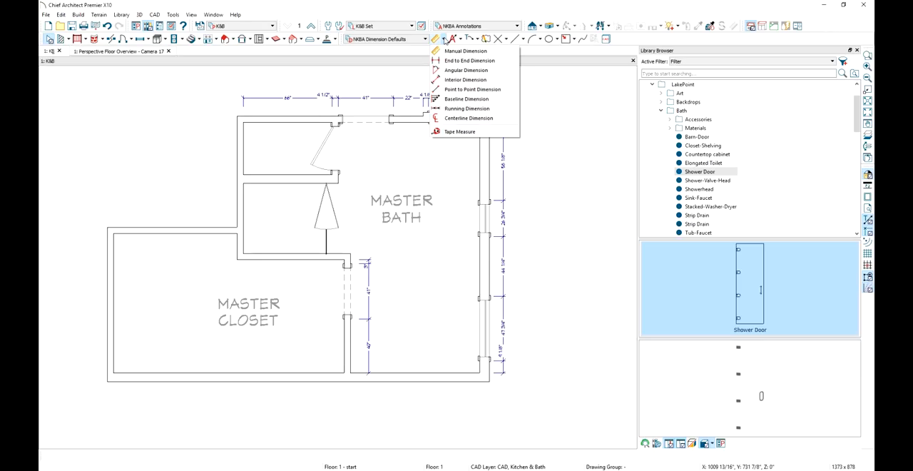
{"action": "left_click", "coordinate": [465, 80]}
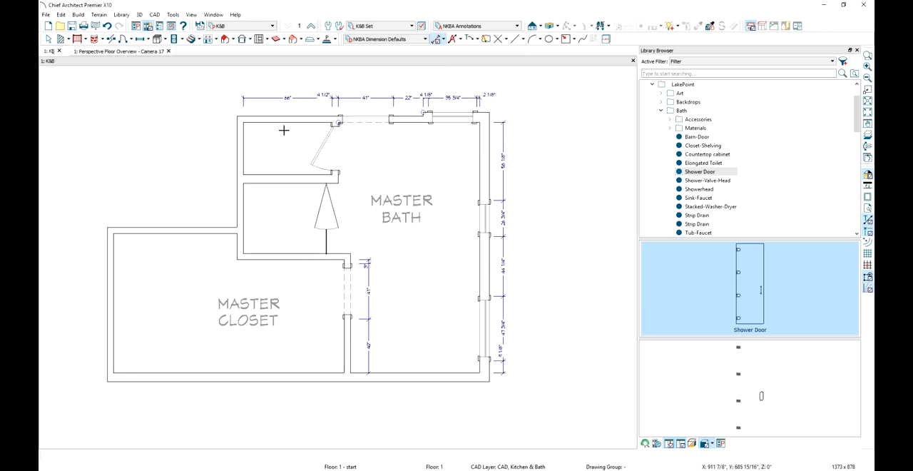
{"action": "left_click_drag", "start_coordinate": [241, 136], "coordinate": [478, 141]}
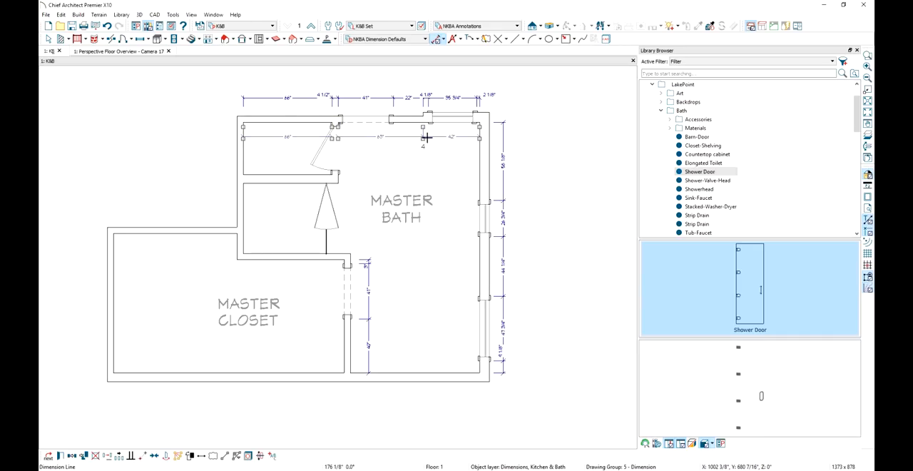
{"action": "left_click_drag", "start_coordinate": [420, 137], "coordinate": [411, 84]}
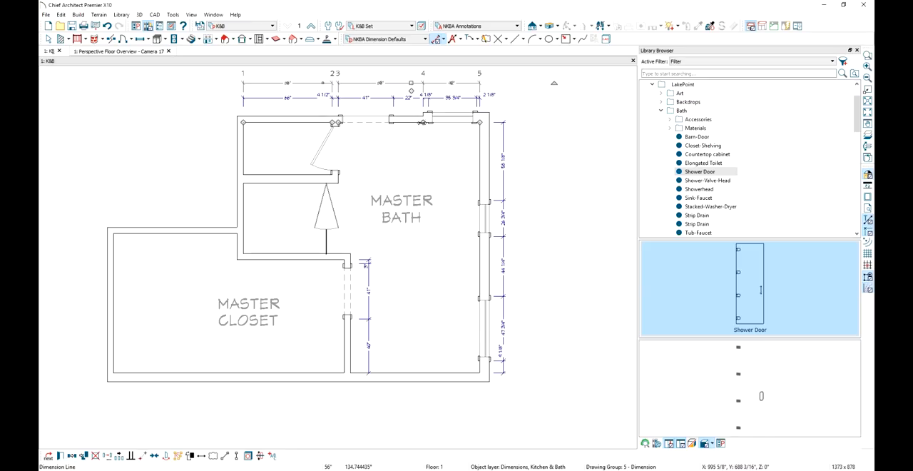
{"action": "left_click_drag", "start_coordinate": [423, 122], "coordinate": [384, 76]}
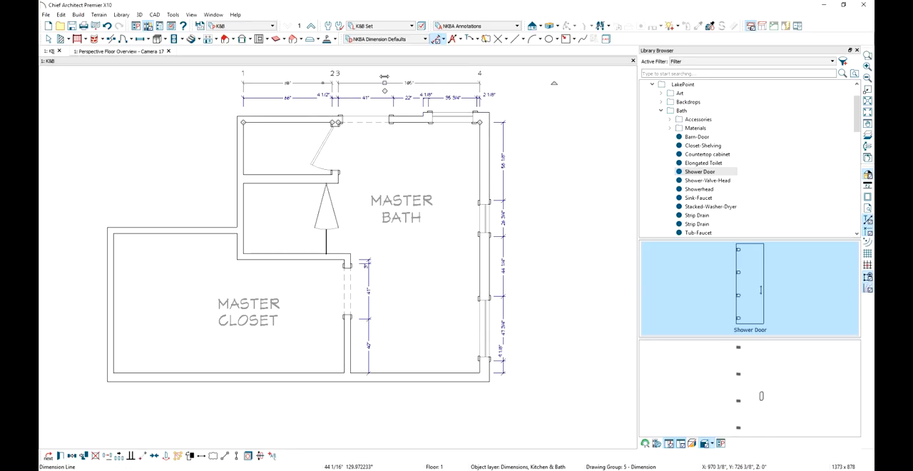
{"action": "key", "text": "Escape"}
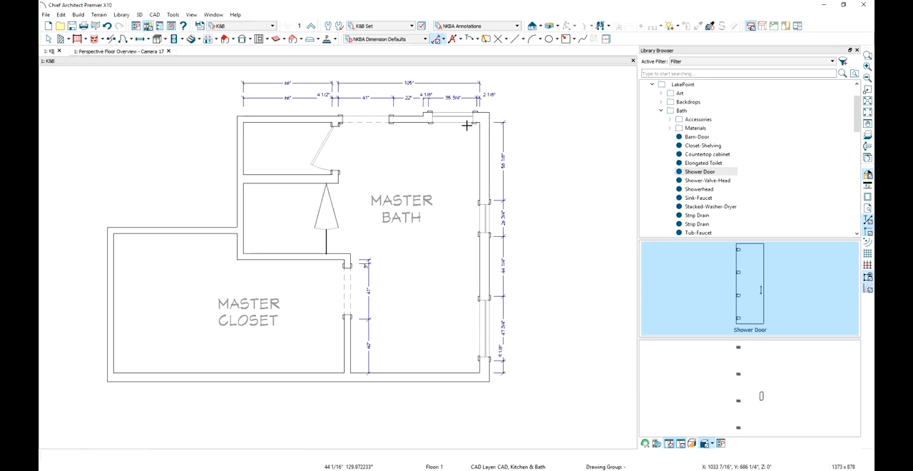
Add interior dimensions for the bath's length, the lower widths of bath and closet, and the depths of the two small rooms
{"action": "mouse_move", "coordinate": [466, 138]}
{"action": "left_mouse_down"}
{"action": "mouse_move", "coordinate": [467, 369]}
{"action": "mouse_move", "coordinate": [114, 352]}
{"action": "left_mouse_up"}
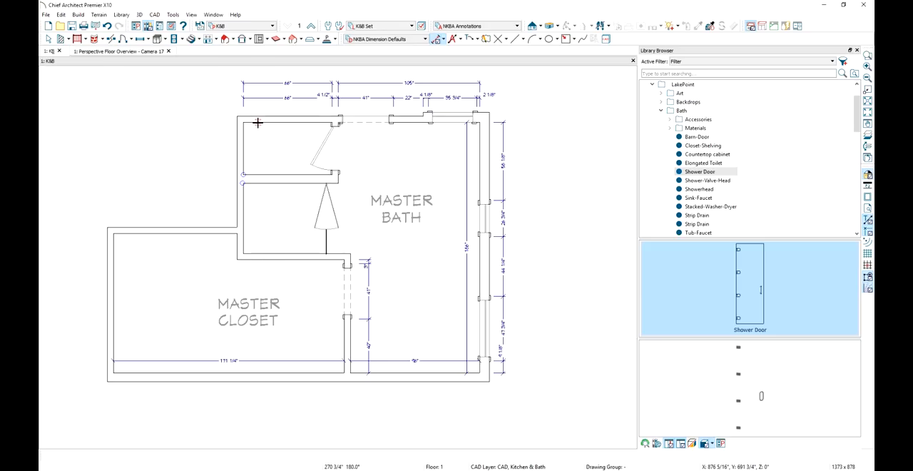
{"action": "left_click_drag", "start_coordinate": [258, 123], "coordinate": [258, 254]}
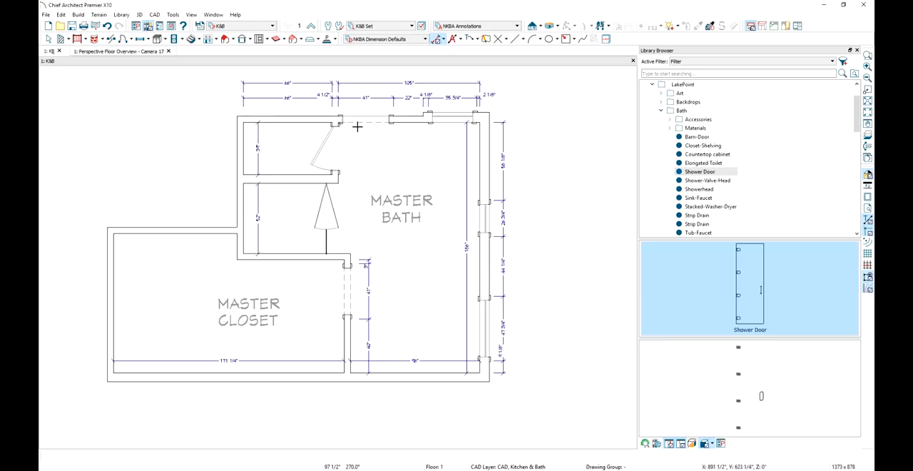
Add end-to-end dimensions across the full interior width of the upper rooms and of the master closet and bath together
{"action": "left_click", "coordinate": [443, 40]}
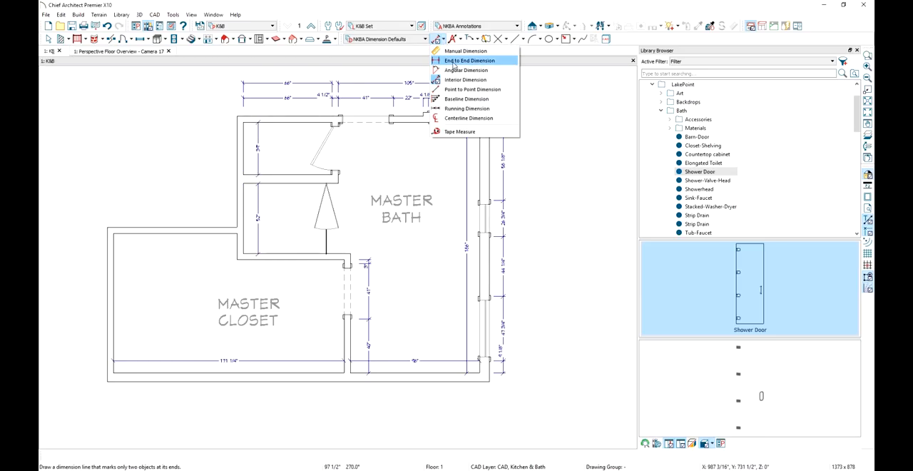
{"action": "left_click", "coordinate": [460, 61]}
{"action": "left_click_drag", "start_coordinate": [242, 138], "coordinate": [480, 137]}
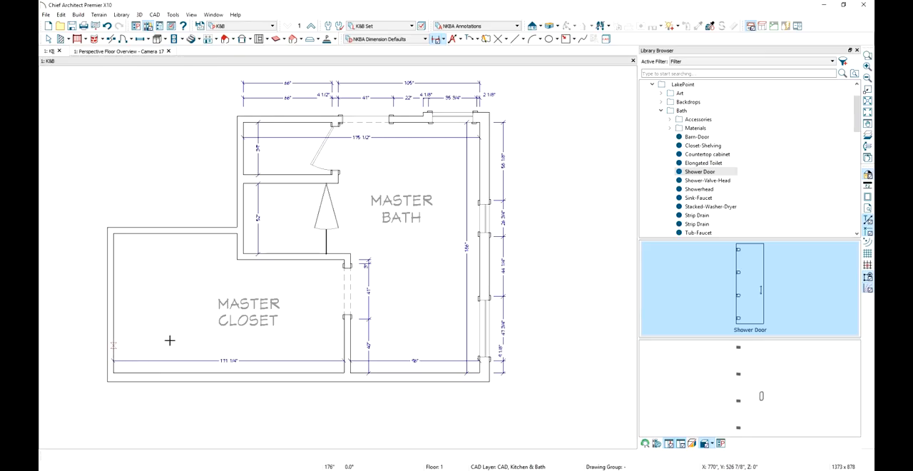
{"action": "left_click_drag", "start_coordinate": [170, 340], "coordinate": [478, 344]}
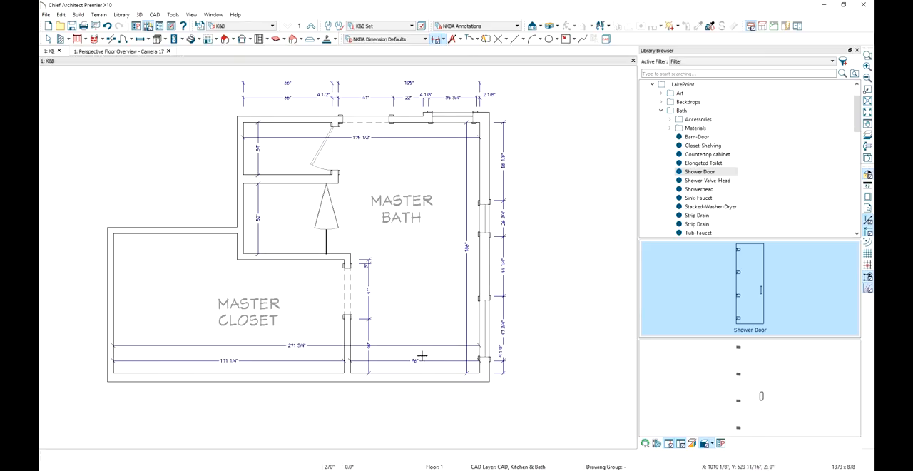
Move the lower room-width dimensions below the exterior wall, with the overall closet-and-bath dimension on a second line beneath them
{"action": "left_click", "coordinate": [417, 361]}
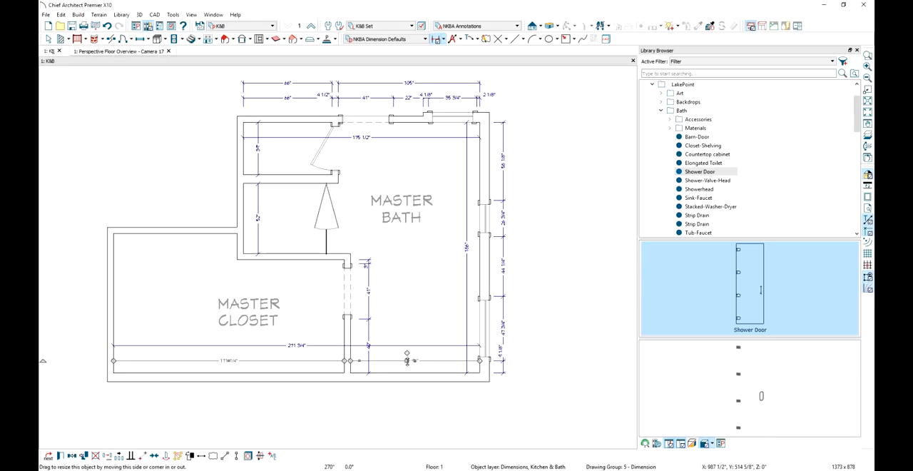
{"action": "left_click_drag", "start_coordinate": [406, 360], "coordinate": [407, 392]}
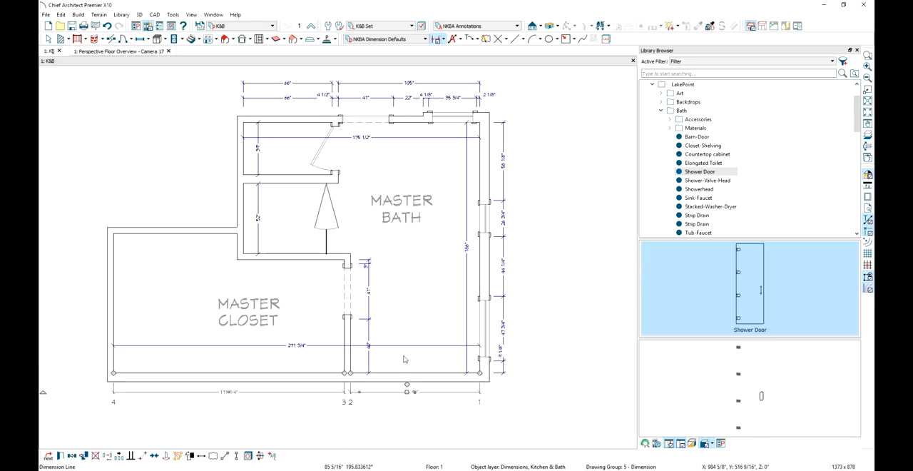
{"action": "left_click", "coordinate": [405, 346]}
{"action": "left_click_drag", "start_coordinate": [405, 346], "coordinate": [454, 407]}
Move the upper overall dimension above the existing dimension lines, and the two small rooms' depth dimensions outside their outer wall
{"action": "left_click", "coordinate": [352, 137]}
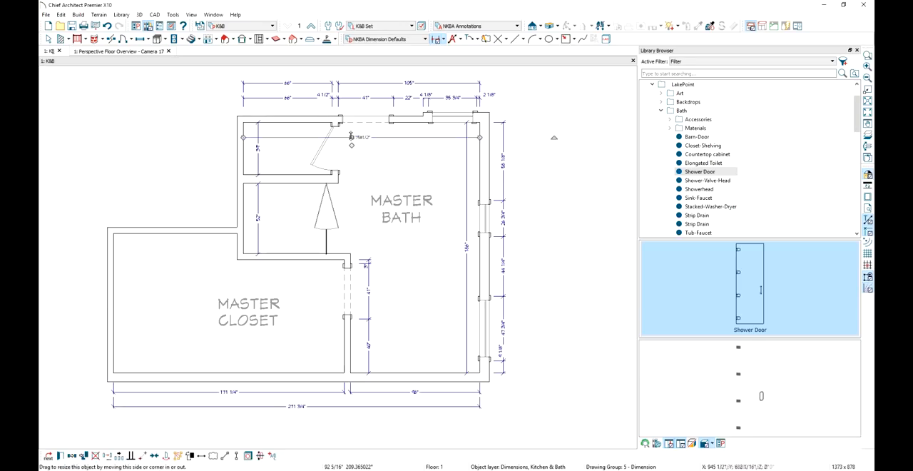
{"action": "left_click_drag", "start_coordinate": [351, 136], "coordinate": [346, 71]}
{"action": "left_click", "coordinate": [258, 132]}
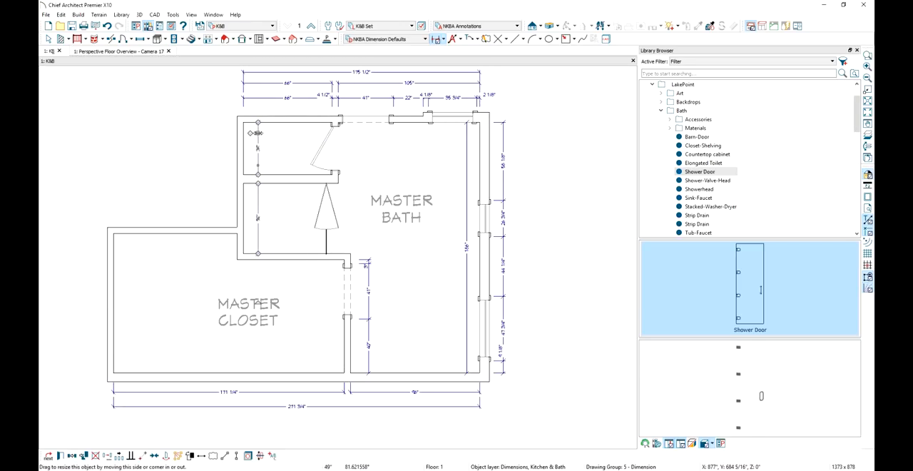
{"action": "left_click_drag", "start_coordinate": [258, 131], "coordinate": [224, 135]}
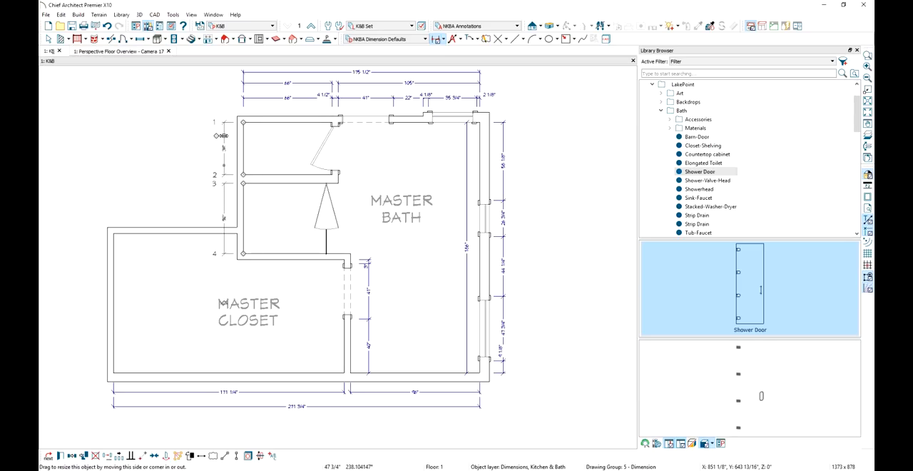
{"action": "key", "text": "Escape"}
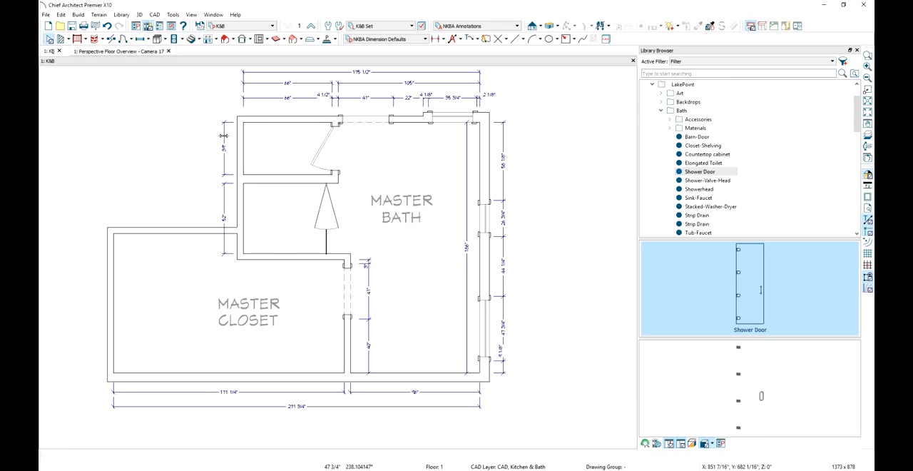
Place the library's Barn-Door at the master closet doorway and outside the bath's doorway in the upper wall
{"action": "left_click", "coordinate": [718, 139]}
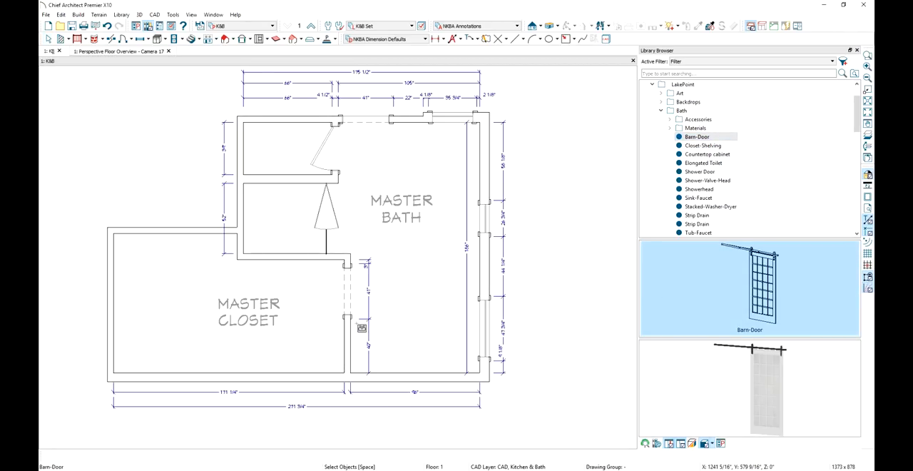
{"action": "left_click", "coordinate": [356, 314]}
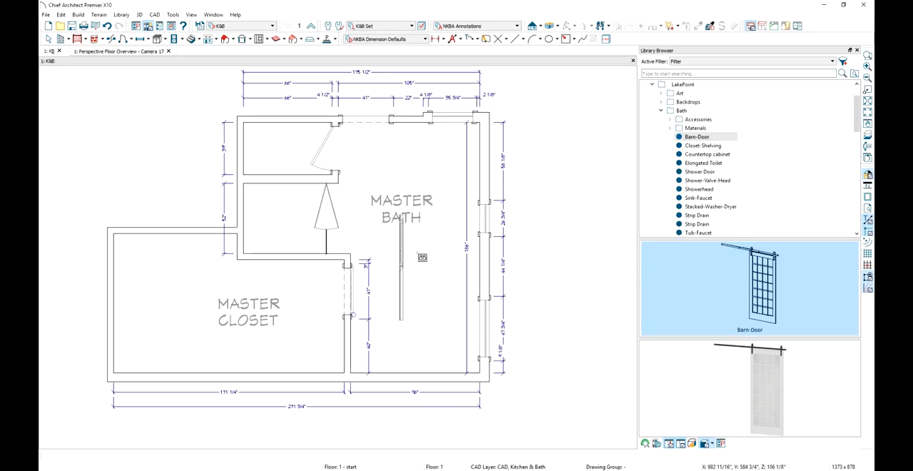
{"action": "middle_click_drag", "start_coordinate": [434, 227], "coordinate": [447, 276]}
{"action": "left_click", "coordinate": [360, 162]}
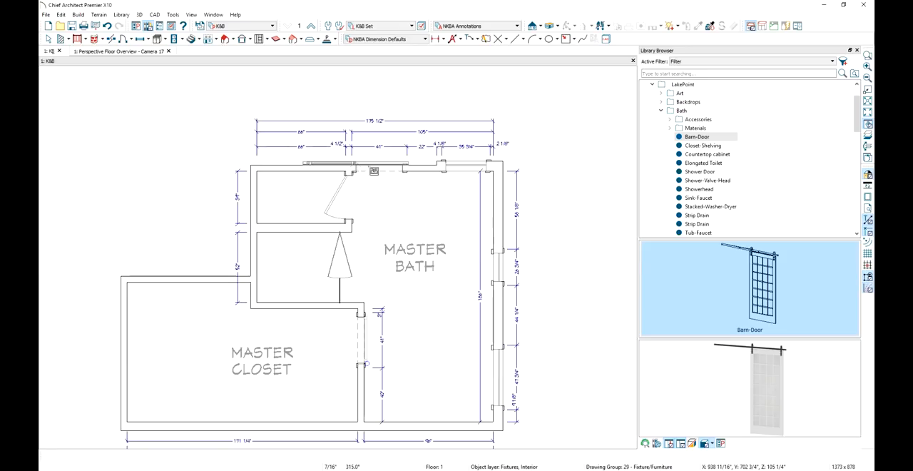
{"action": "key", "text": "Escape"}
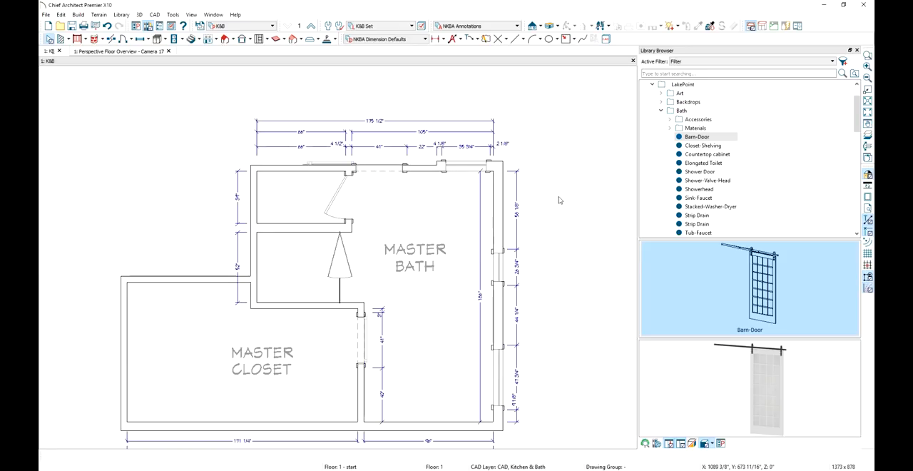
In the perspective floor overview, find the Milk Glass material and apply it to the larger bath window's glass
{"action": "middle_click_drag", "start_coordinate": [559, 261], "coordinate": [557, 236]}
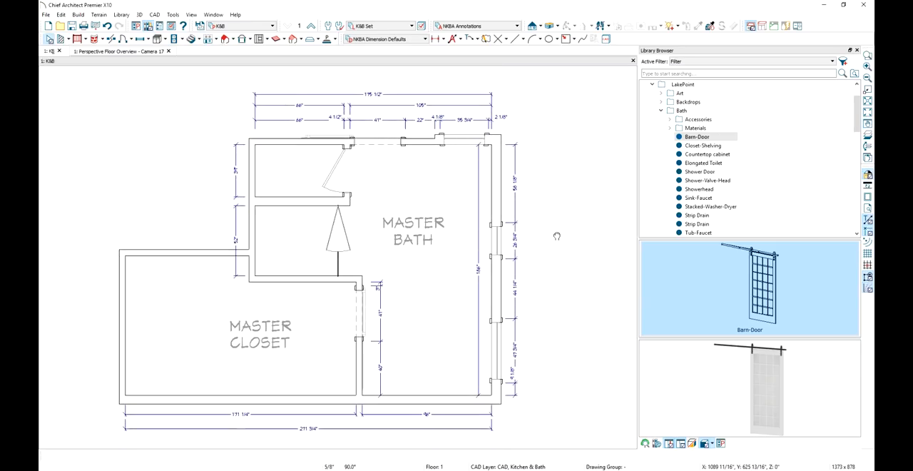
{"action": "left_click", "coordinate": [125, 51]}
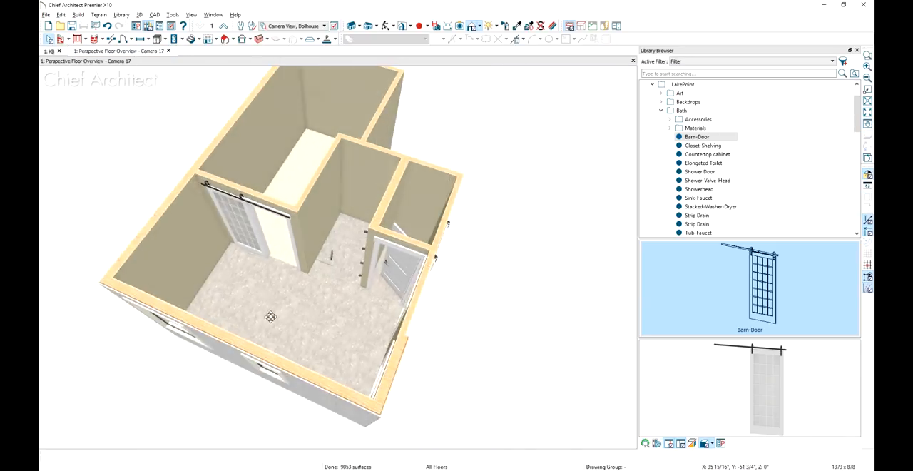
{"action": "middle_click_drag", "start_coordinate": [270, 316], "coordinate": [349, 290]}
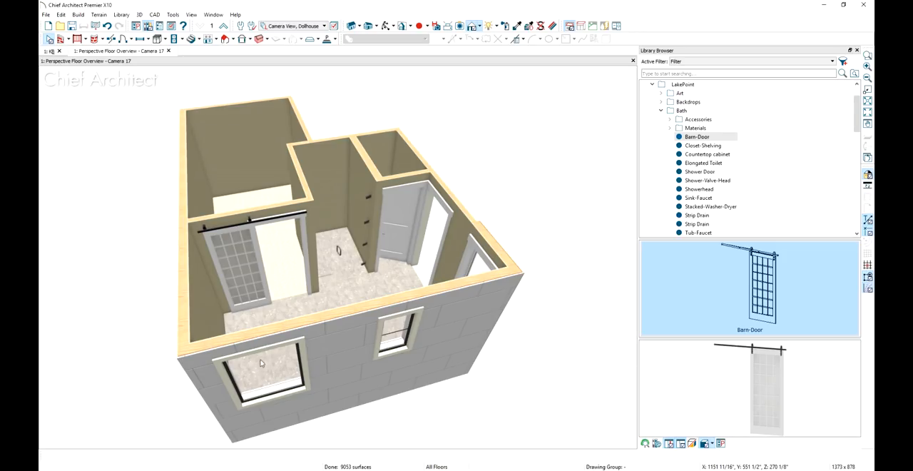
{"action": "left_click", "coordinate": [656, 73]}
{"action": "type", "text": "milk glass"}
{"action": "left_click", "coordinate": [656, 105]}
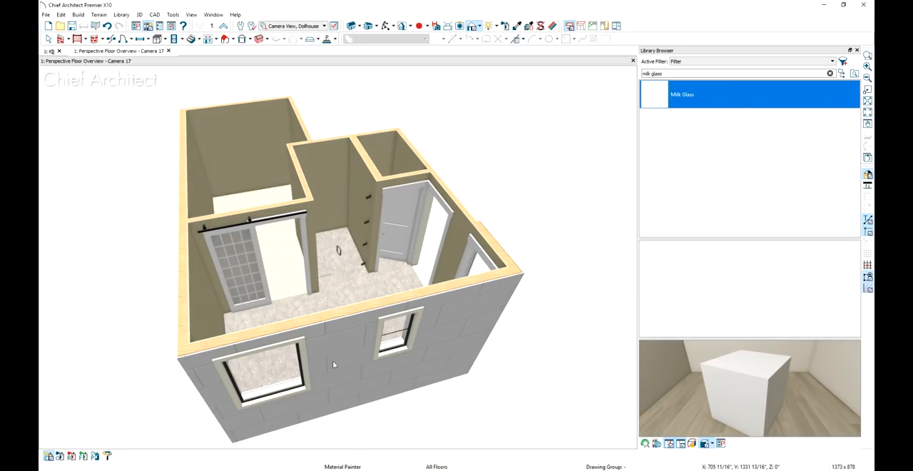
{"action": "left_click", "coordinate": [288, 375]}
{"action": "left_click", "coordinate": [292, 380]}
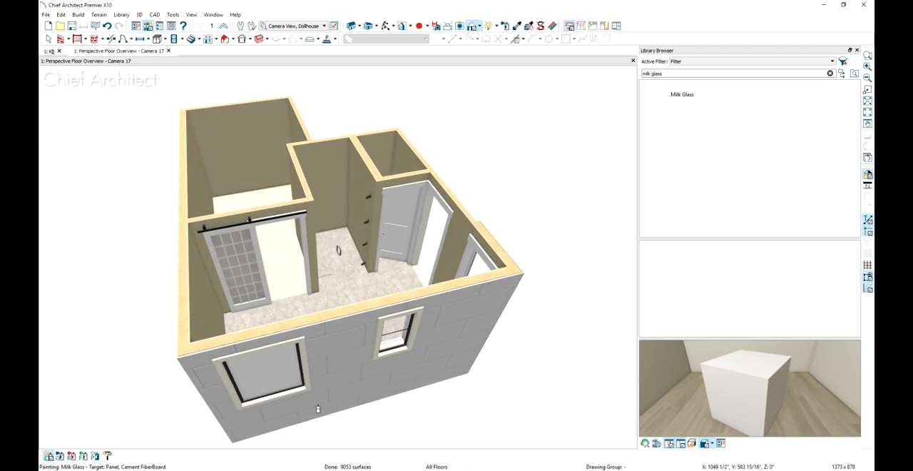
{"action": "key", "text": "space"}
Set the milk-glass window's object description to "Frosted Glass"
{"action": "double_click", "coordinate": [269, 381]}
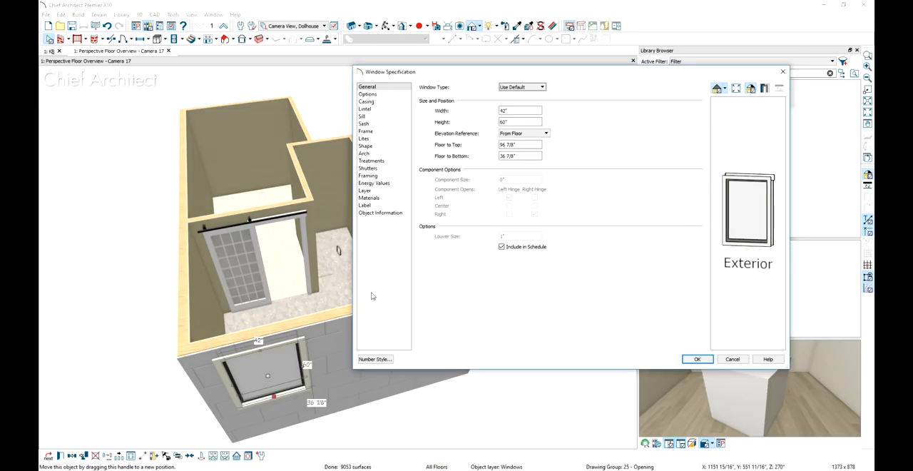
{"action": "left_click", "coordinate": [385, 213]}
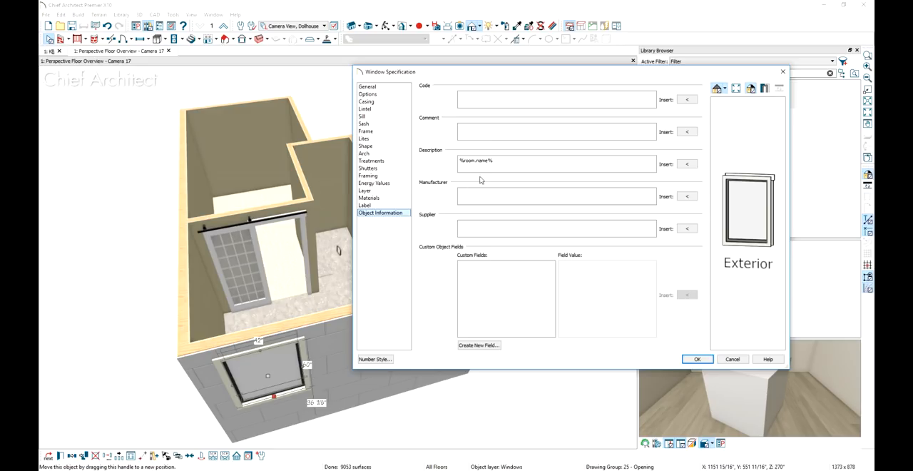
{"action": "left_click_drag", "start_coordinate": [505, 164], "coordinate": [449, 174]}
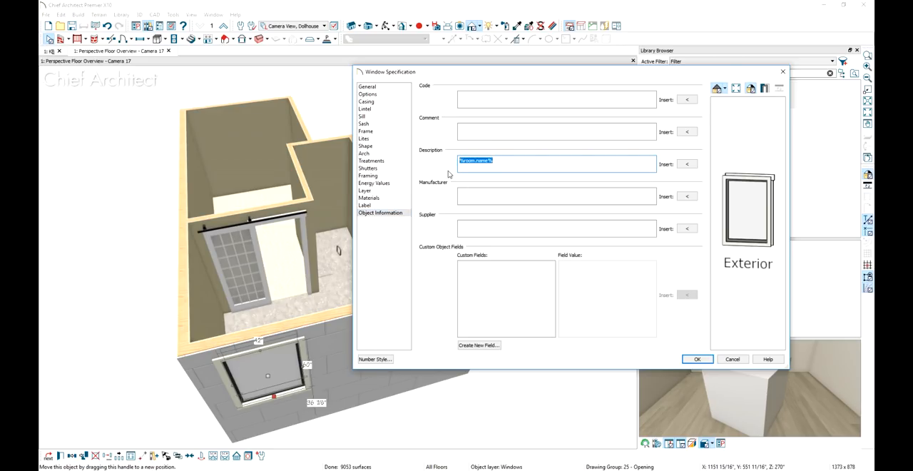
{"action": "type", "text": "Frosted Glass"}
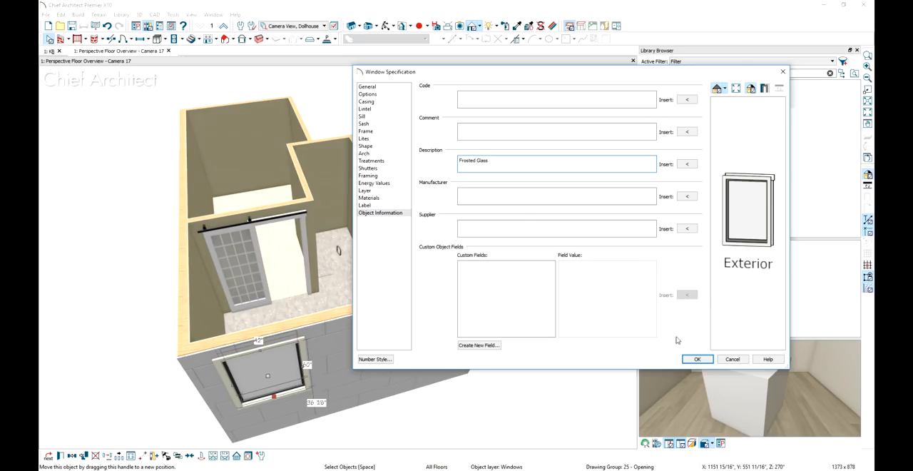
{"action": "left_click", "coordinate": [697, 358]}
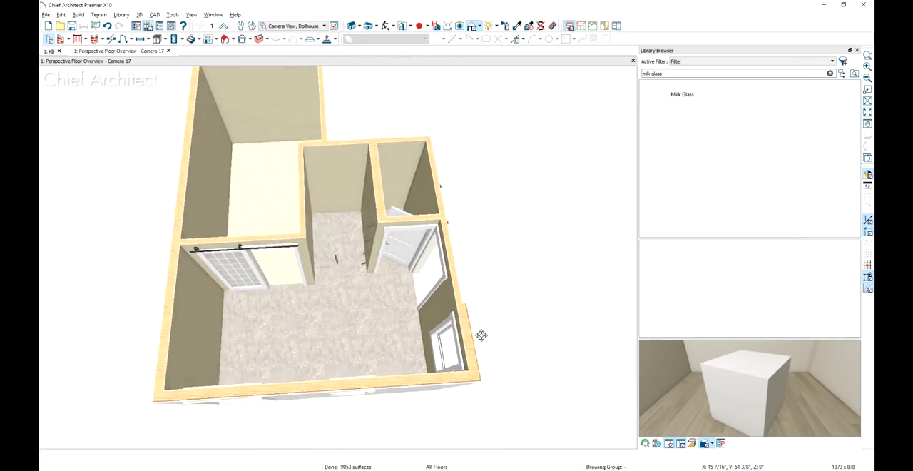
Apply Ash Hardwood-Moca-Double Tone from the LakePoint Bath materials to the master closet floor
{"action": "middle_click_drag", "start_coordinate": [482, 335], "coordinate": [477, 342]}
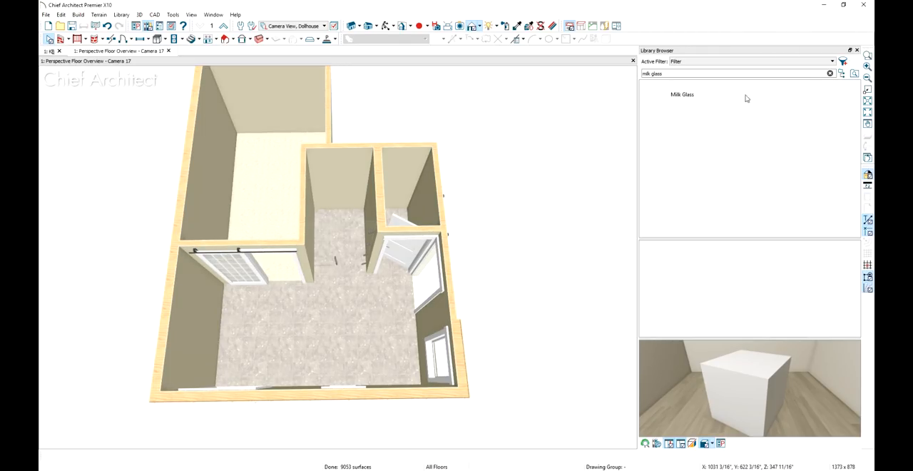
{"action": "left_click", "coordinate": [831, 74]}
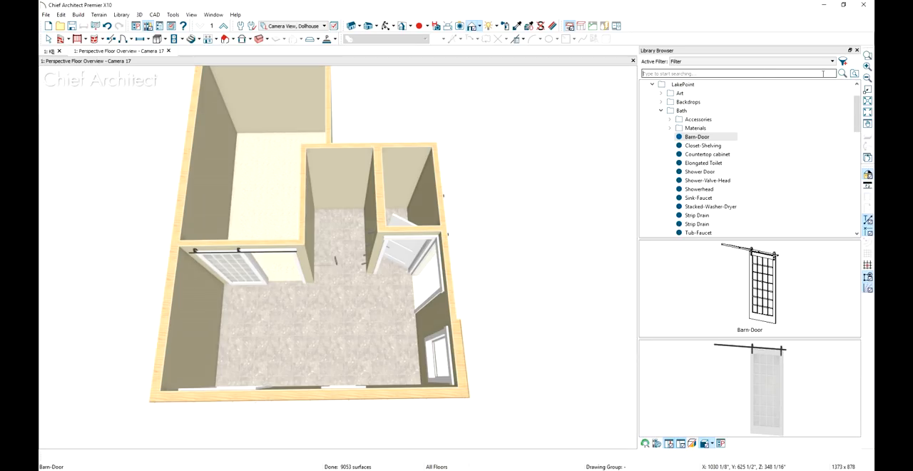
{"action": "left_click", "coordinate": [669, 128]}
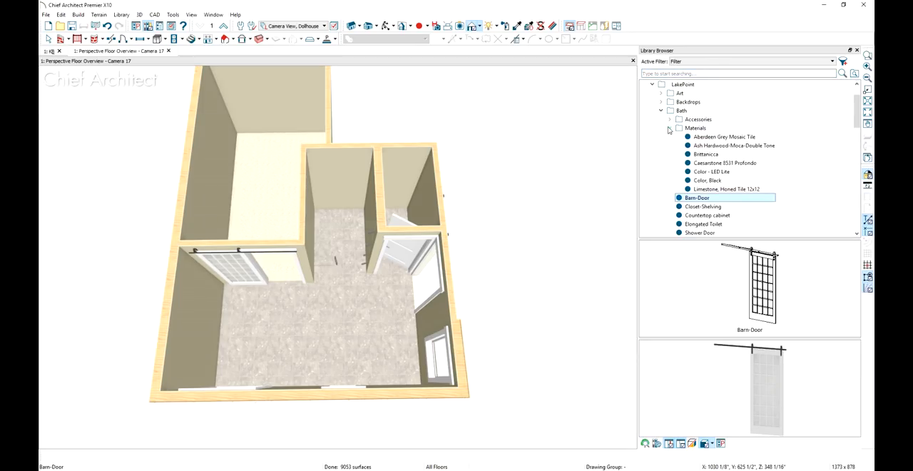
{"action": "left_click", "coordinate": [718, 146]}
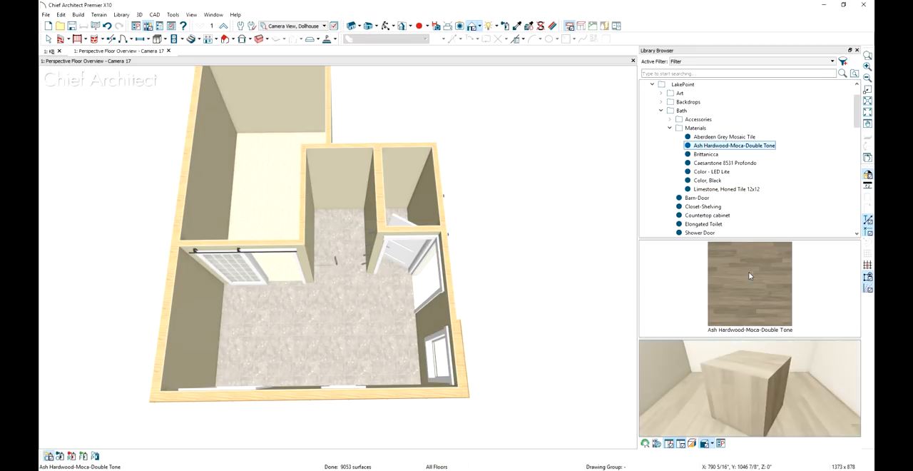
{"action": "left_click", "coordinate": [749, 271]}
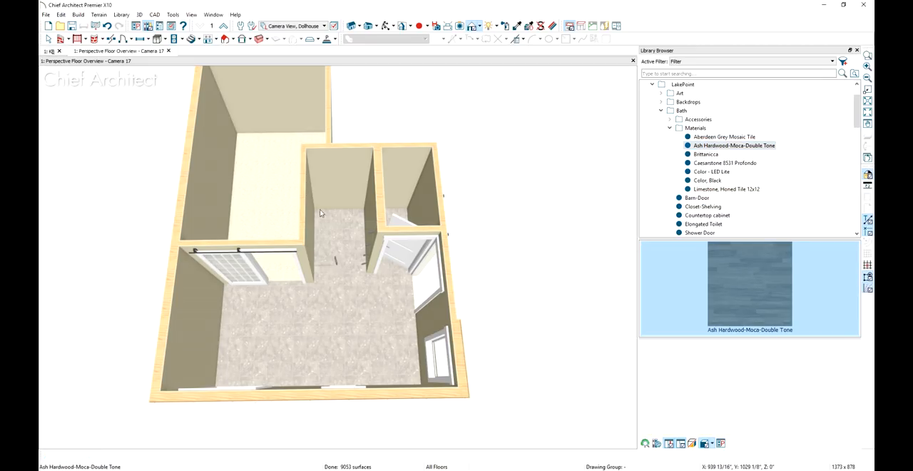
{"action": "left_click", "coordinate": [260, 218]}
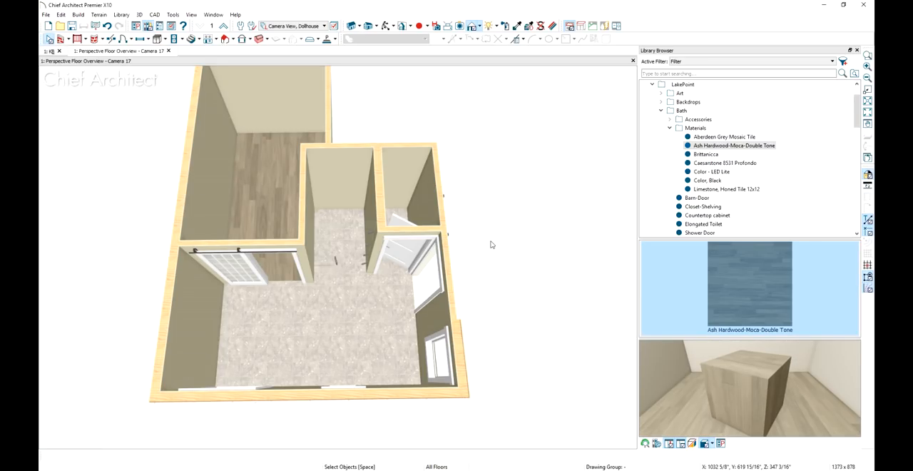
Turn on the floor default moldings for the master closet, the master bath and the small upper room together
{"action": "left_click", "coordinate": [259, 188]}
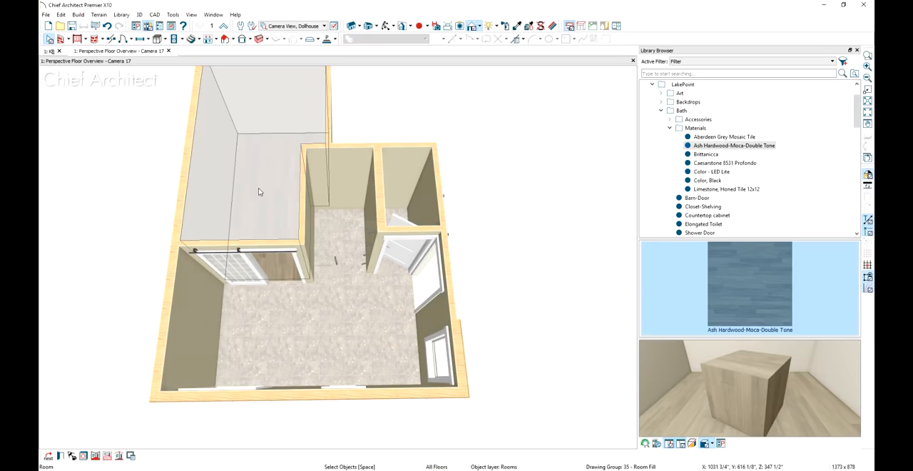
{"action": "left_click", "coordinate": [277, 335], "text": "shift"}
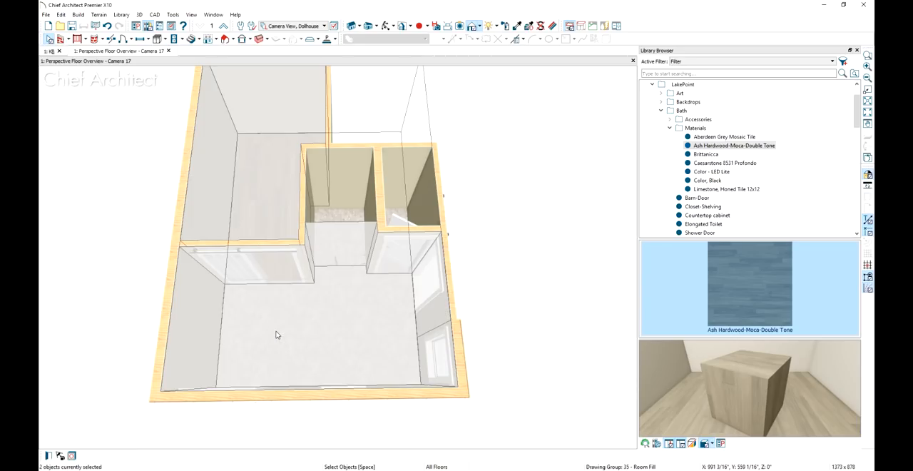
{"action": "left_click", "coordinate": [401, 212], "text": "shift"}
{"action": "key", "text": "ctrl+e"}
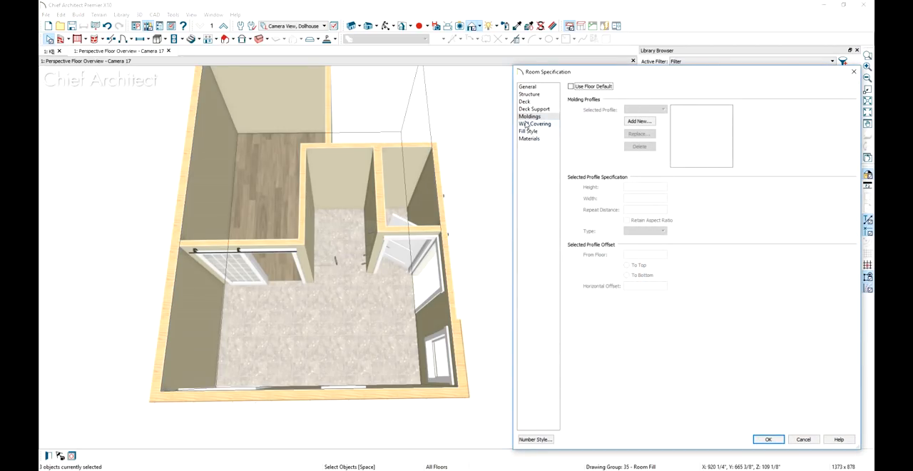
{"action": "left_click", "coordinate": [571, 86]}
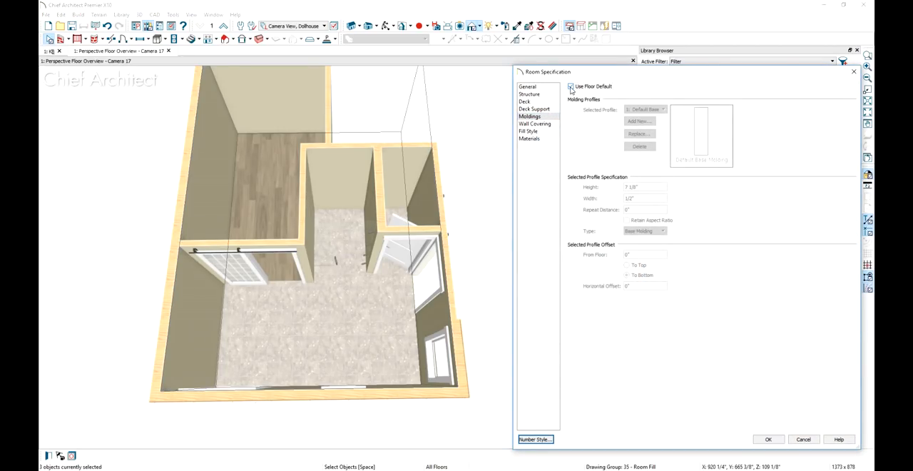
{"action": "left_click", "coordinate": [767, 439]}
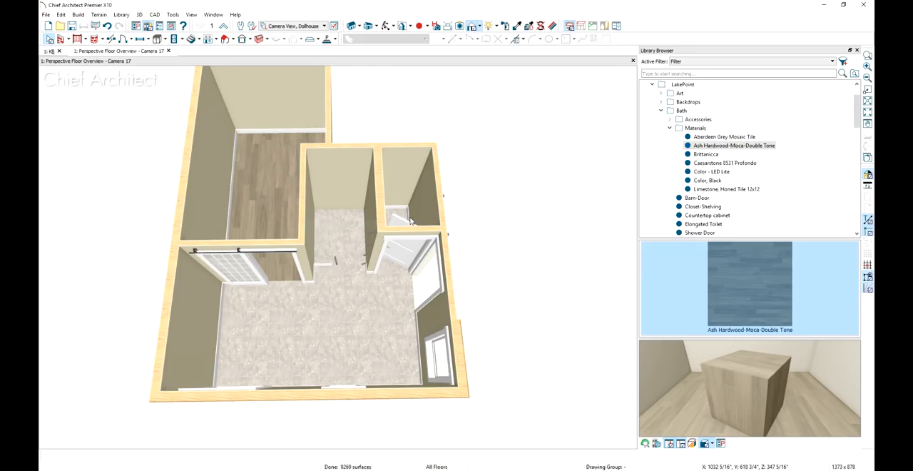
Convert the master bath's Default Base Molding into a molding polyline at a height of 0"
{"action": "scroll", "coordinate": [340, 276], "scroll_direction": "up", "scroll_amount": 3}
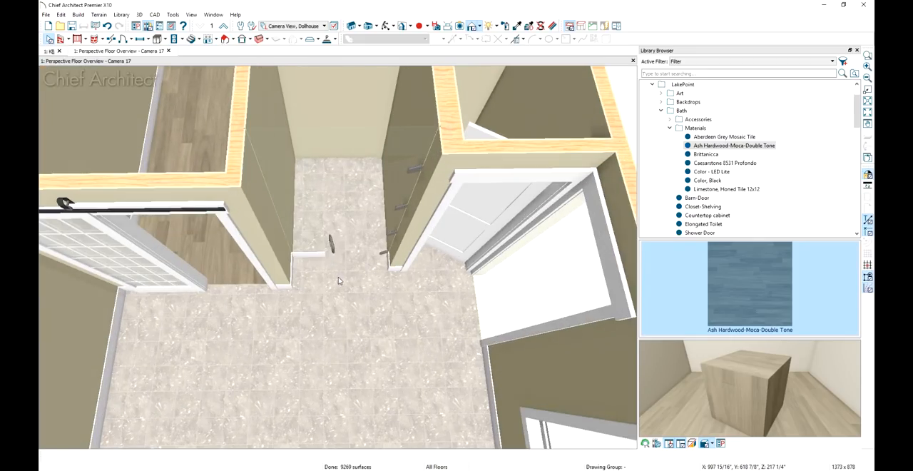
{"action": "scroll", "coordinate": [339, 280], "scroll_direction": "up", "scroll_amount": 2}
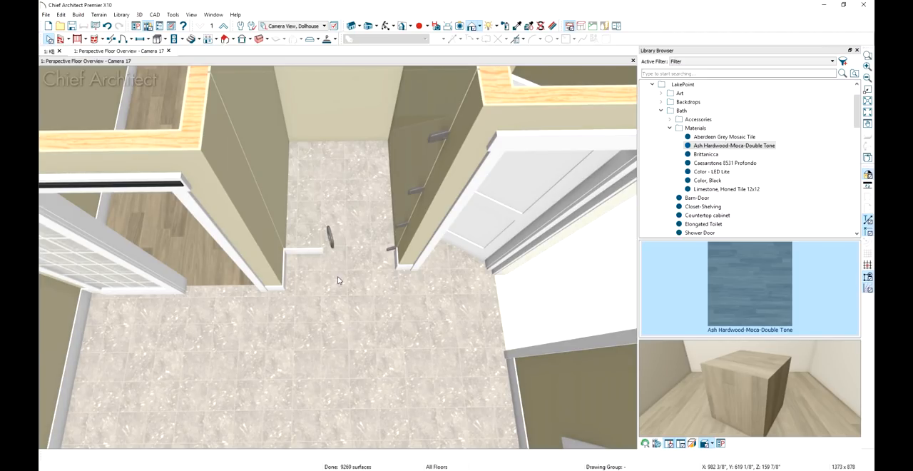
{"action": "scroll", "coordinate": [339, 280], "scroll_direction": "down", "scroll_amount": 5}
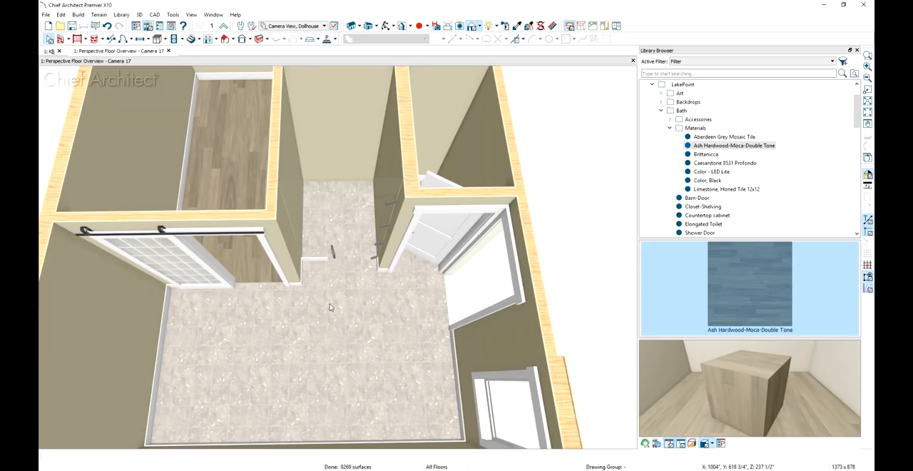
{"action": "left_click", "coordinate": [329, 307]}
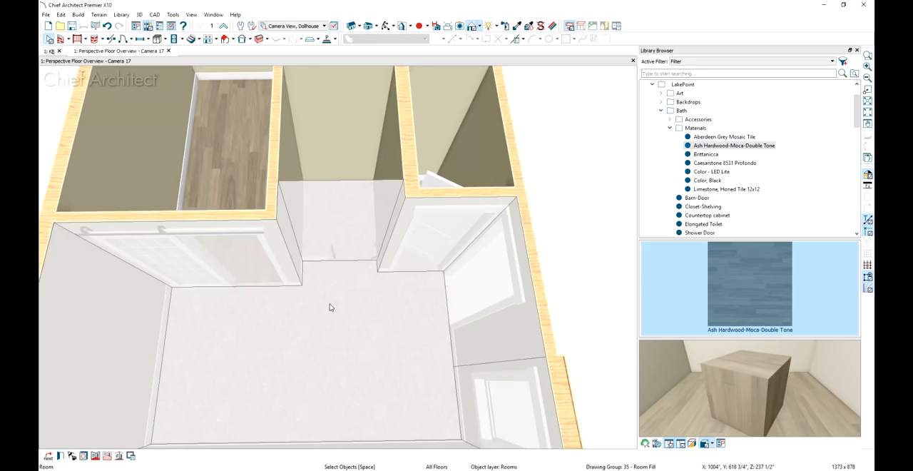
{"action": "left_click", "coordinate": [120, 456]}
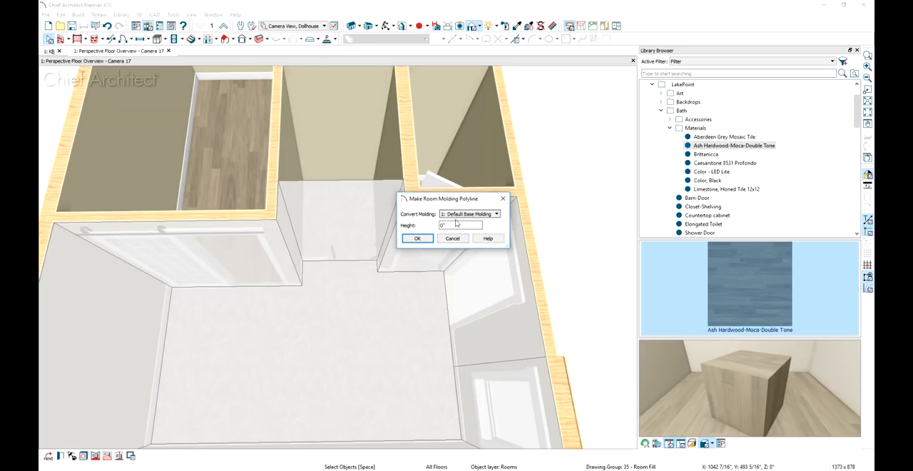
{"action": "left_click", "coordinate": [418, 239]}
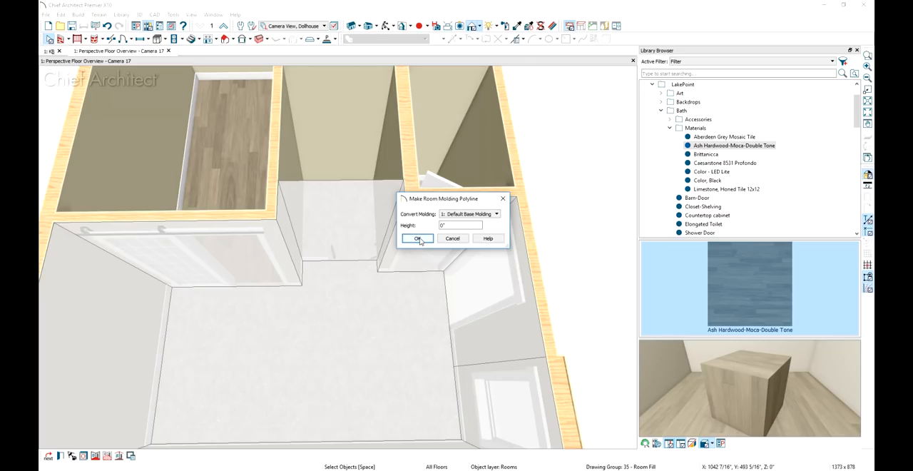
Remove the molding from the polyline's short edge across the shower entrance
{"action": "scroll", "coordinate": [318, 311], "scroll_direction": "up", "scroll_amount": 3}
{"action": "scroll", "coordinate": [318, 311], "scroll_direction": "up", "scroll_amount": 2}
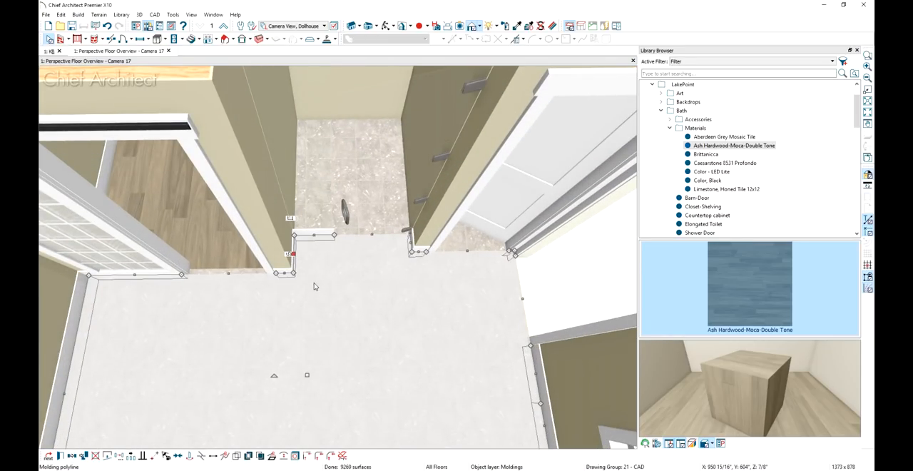
{"action": "left_click", "coordinate": [314, 235]}
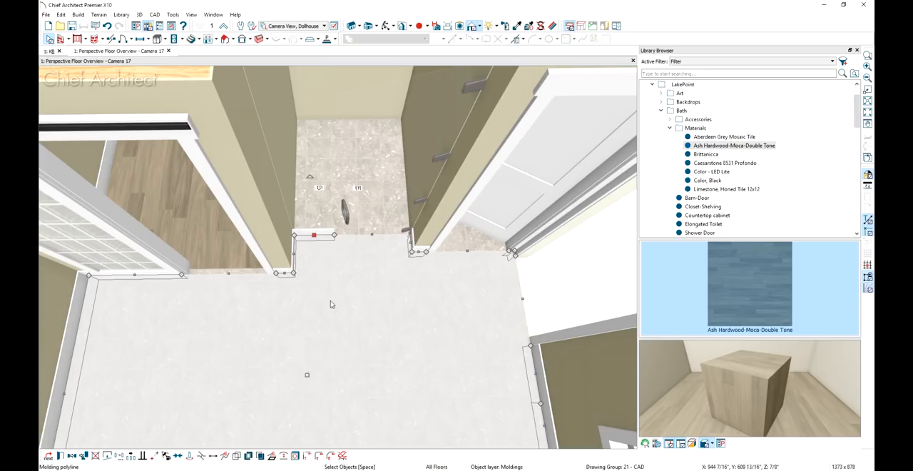
{"action": "left_click", "coordinate": [344, 456]}
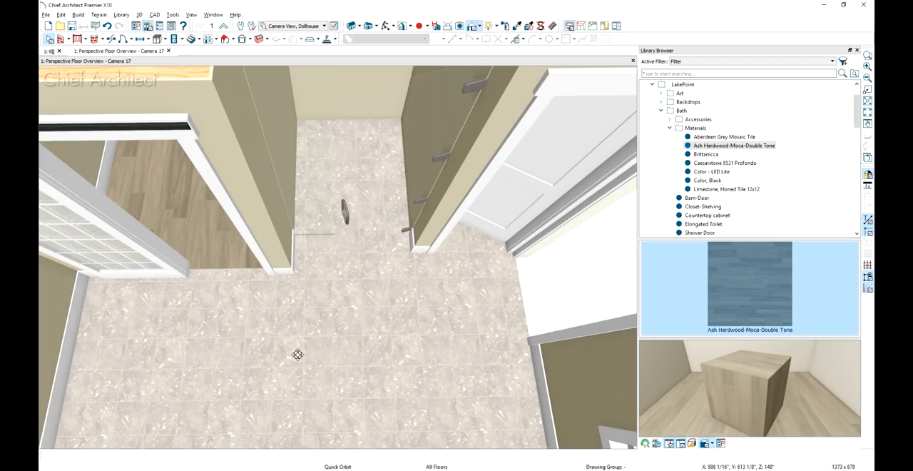
Merge the two molding segments beside the single window into one edge, and remove the molding from it and the adjoining long exterior wall
{"action": "left_click_drag", "start_coordinate": [296, 353], "coordinate": [410, 343]}
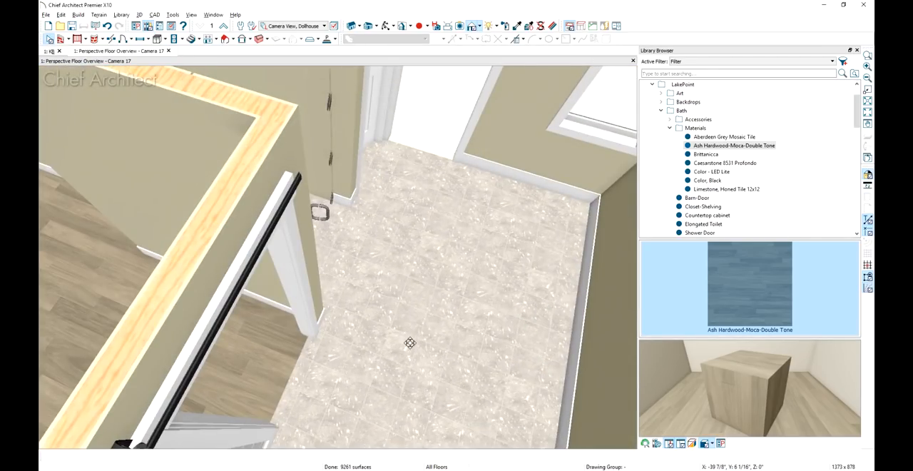
{"action": "left_click", "coordinate": [533, 176]}
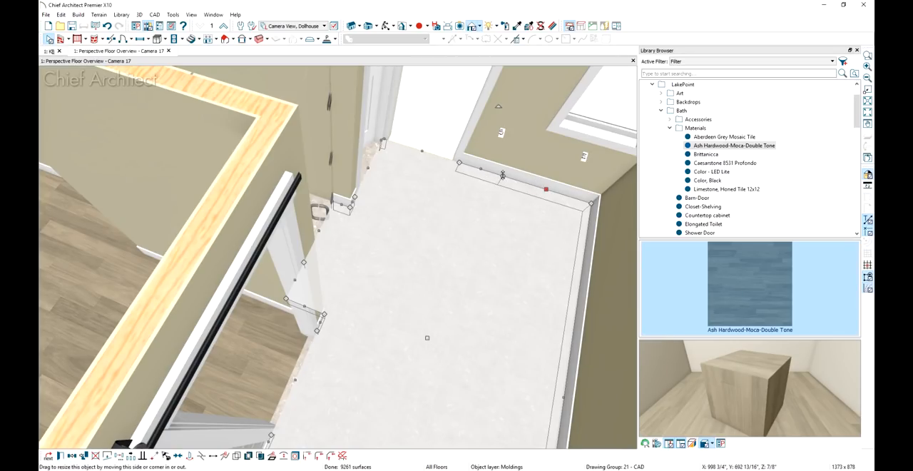
{"action": "left_click_drag", "start_coordinate": [502, 177], "coordinate": [460, 163]}
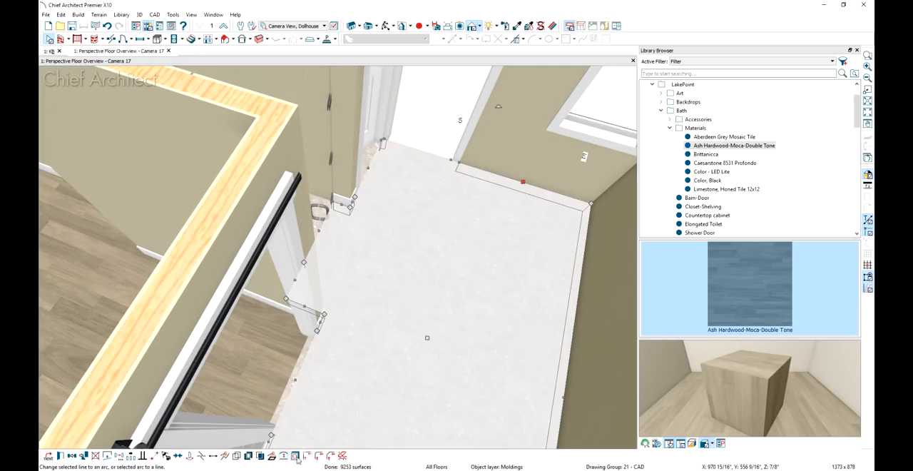
{"action": "left_click", "coordinate": [343, 455]}
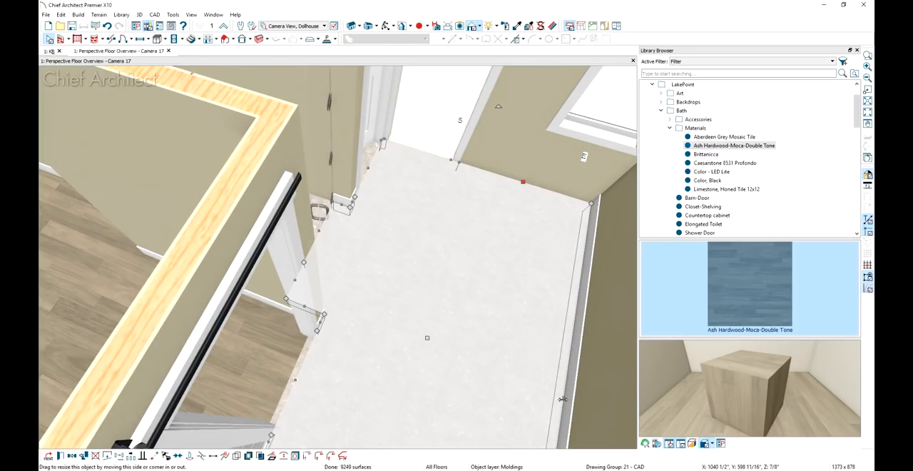
{"action": "left_click", "coordinate": [343, 455]}
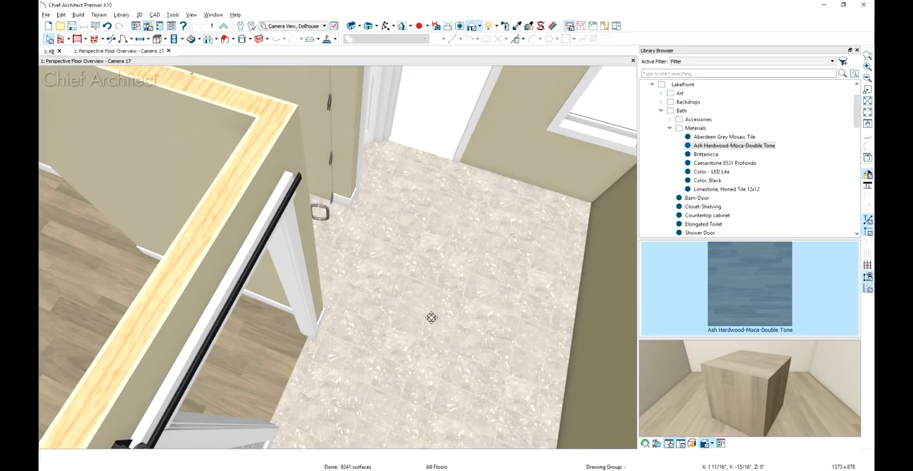
Set the Default Base Molding profile height of the master bath's molding polyline to 54"
{"action": "middle_click_drag", "start_coordinate": [431, 317], "coordinate": [307, 305]}
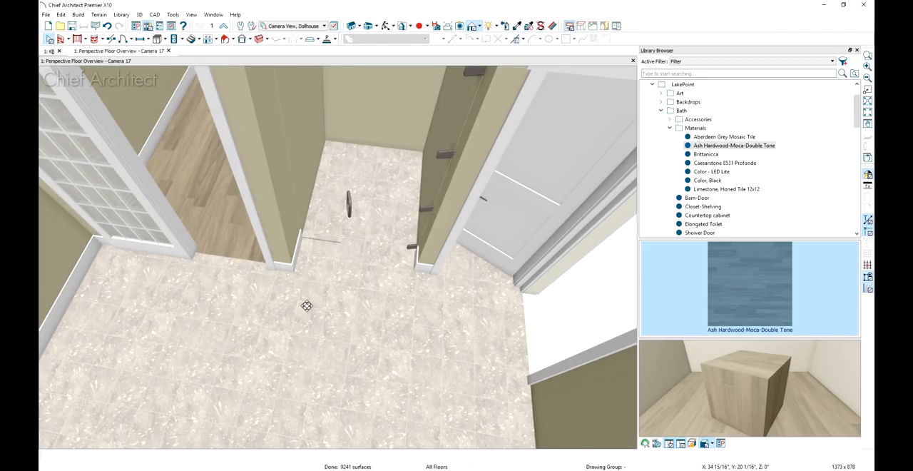
{"action": "left_click", "coordinate": [306, 305]}
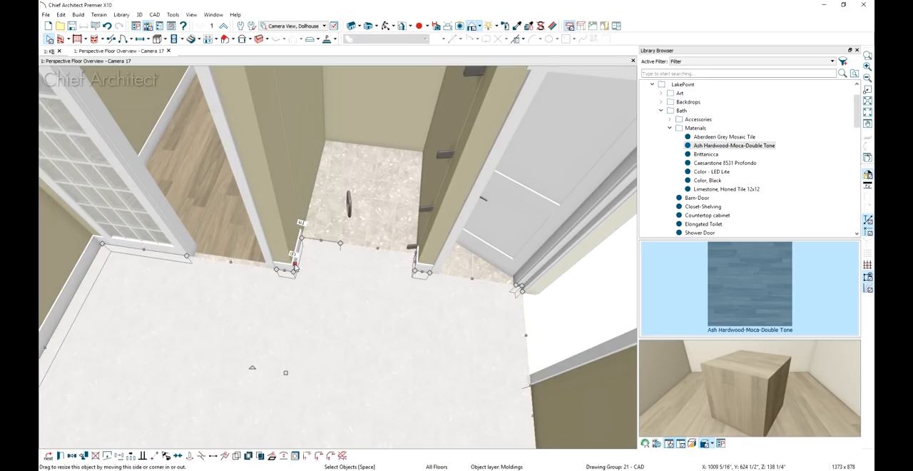
{"action": "double_click", "coordinate": [313, 258]}
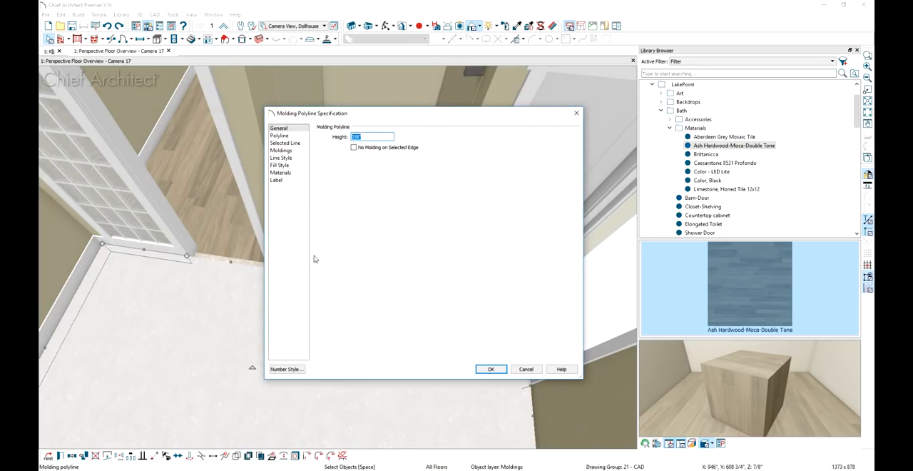
{"action": "left_click", "coordinate": [293, 150]}
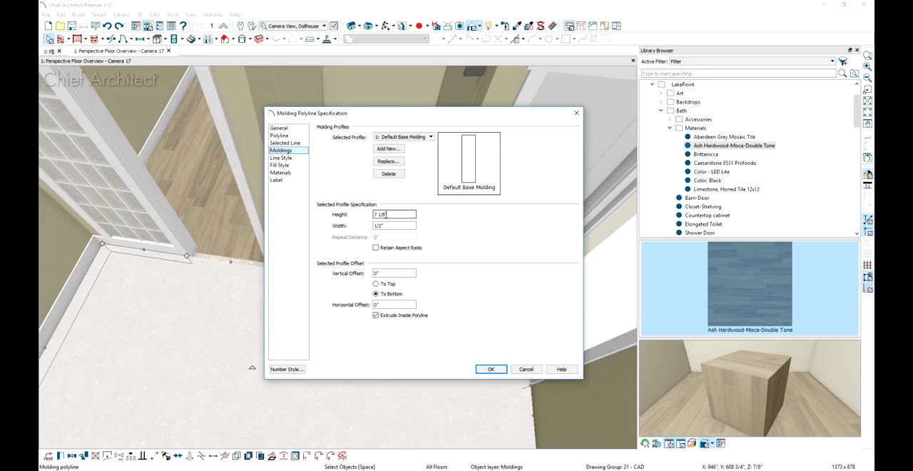
{"action": "left_click_drag", "start_coordinate": [383, 214], "coordinate": [359, 216]}
{"action": "type", "text": "54"}
{"action": "key", "text": "Tab"}
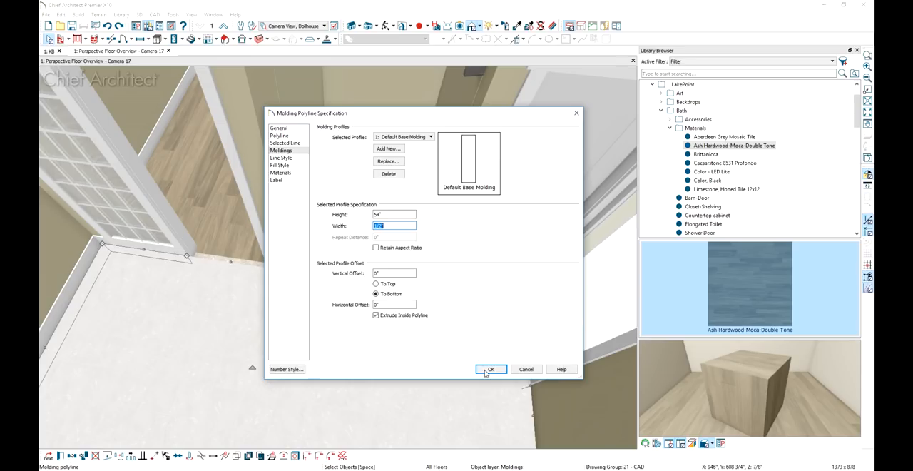
{"action": "left_click", "coordinate": [490, 370]}
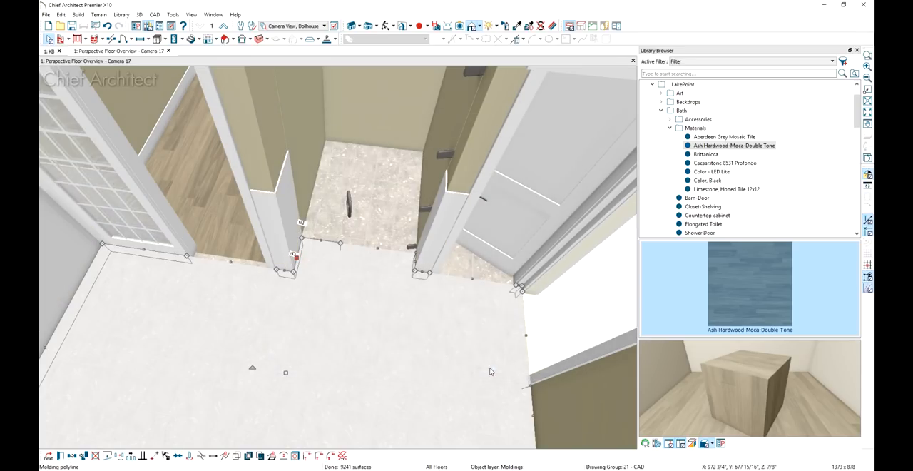
{"action": "key", "text": "Escape"}
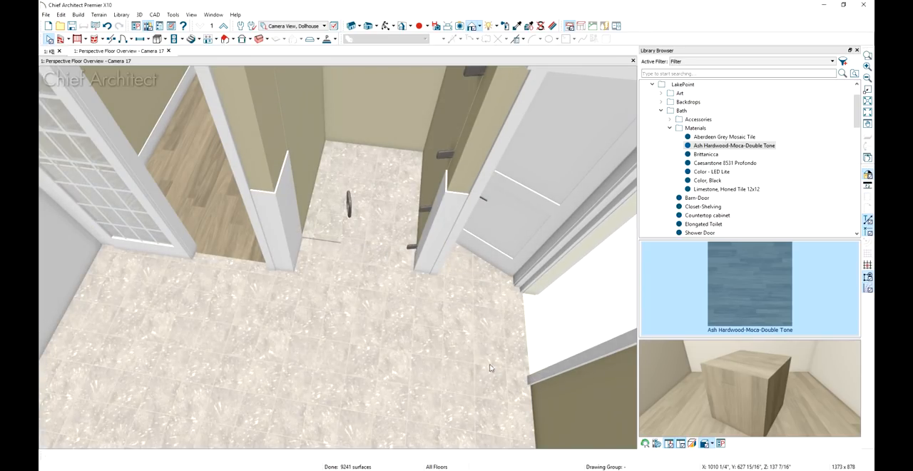
Pick up Limestone, Honed Tile 12x12 from the bath floor and apply it to the tall wall molding and the small room's base molding
{"action": "left_click", "coordinate": [520, 26]}
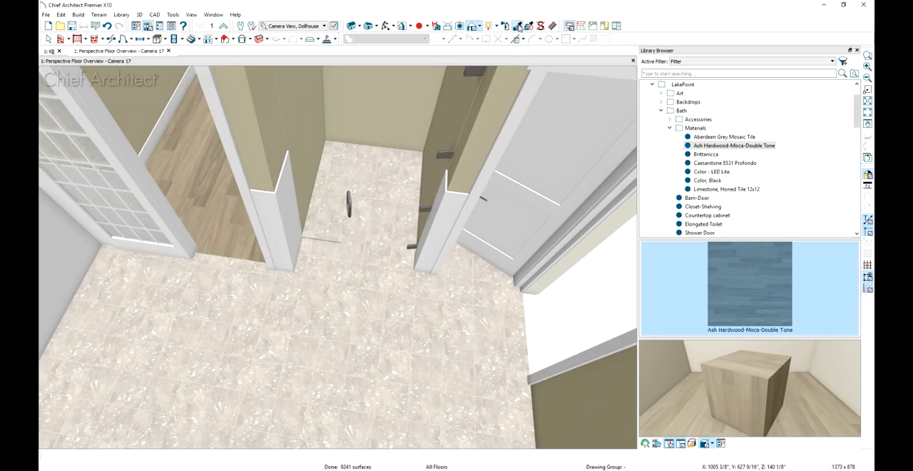
{"action": "left_click", "coordinate": [434, 304]}
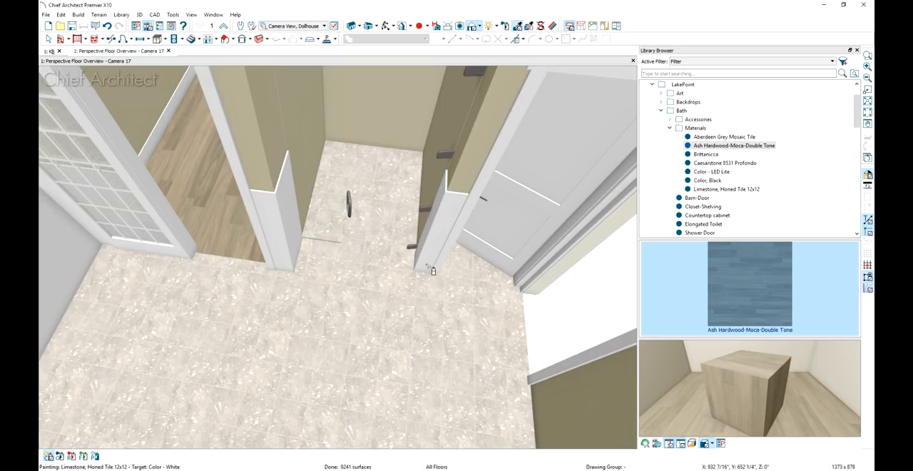
{"action": "left_click", "coordinate": [432, 268]}
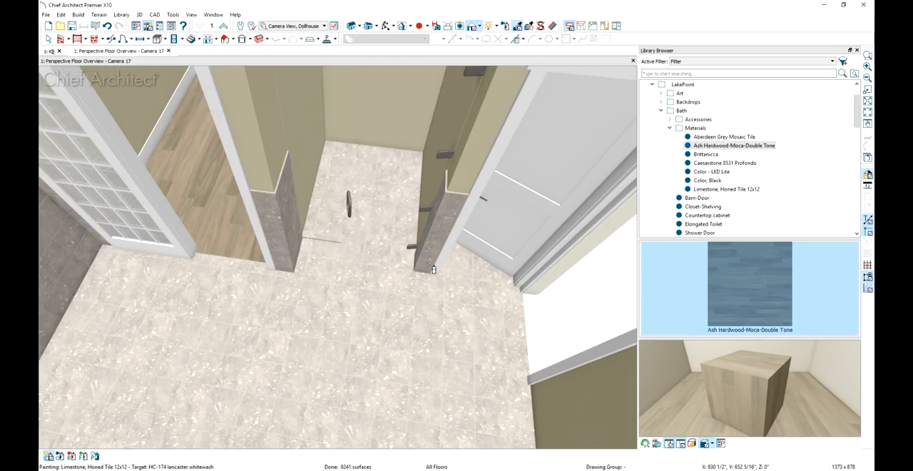
{"action": "middle_click_drag", "start_coordinate": [389, 295], "coordinate": [341, 333]}
{"action": "scroll", "coordinate": [470, 240], "scroll_direction": "down", "scroll_amount": 3}
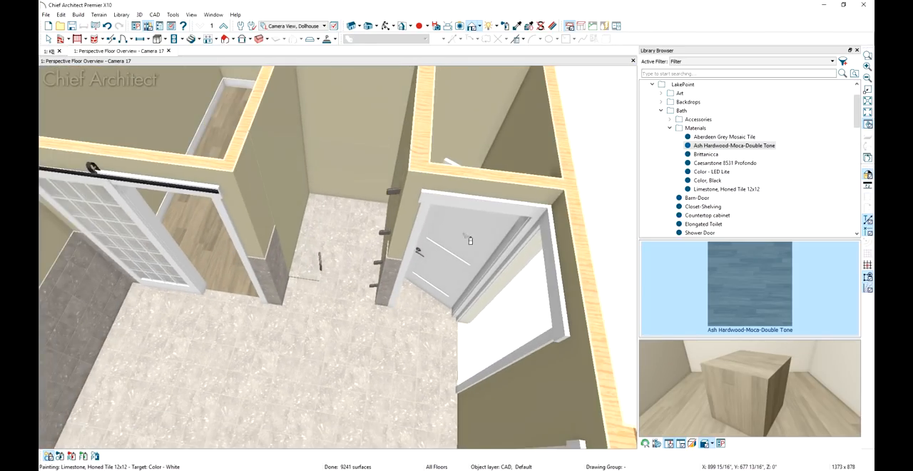
{"action": "scroll", "coordinate": [470, 239], "scroll_direction": "up", "scroll_amount": 3}
{"action": "scroll", "coordinate": [471, 214], "scroll_direction": "up", "scroll_amount": 2}
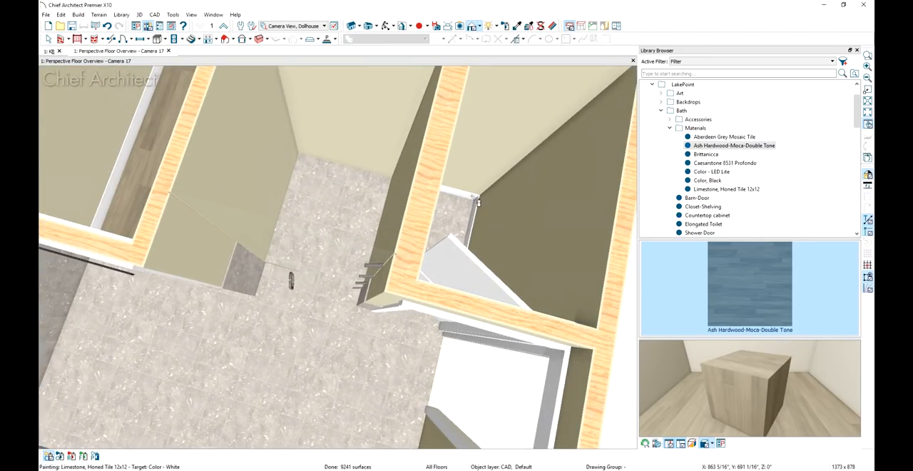
{"action": "left_click", "coordinate": [478, 202]}
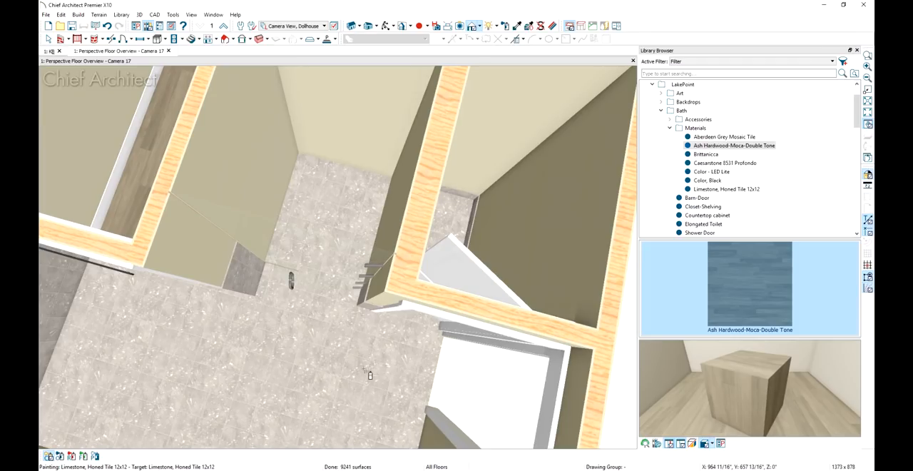
Place a custom backsplash on the bath's exterior wall with two windows
{"action": "middle_click_drag", "start_coordinate": [365, 379], "coordinate": [309, 318]}
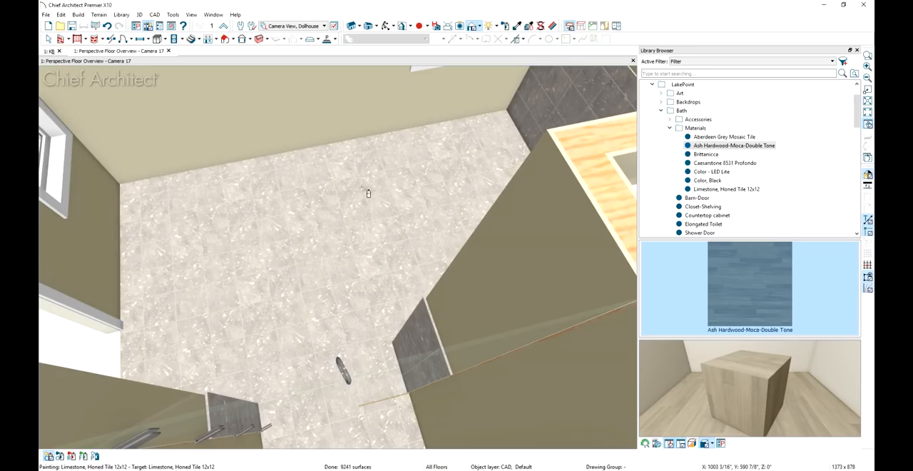
{"action": "middle_click_drag", "start_coordinate": [404, 173], "coordinate": [373, 266]}
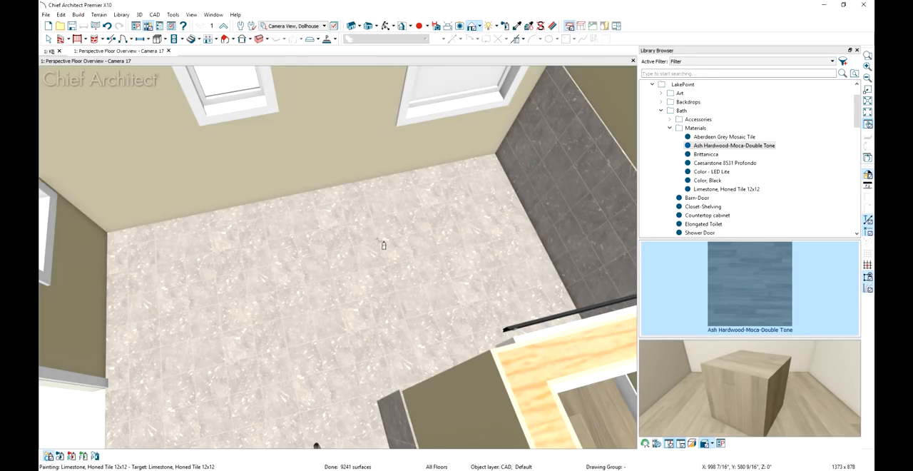
{"action": "left_click", "coordinate": [164, 39]}
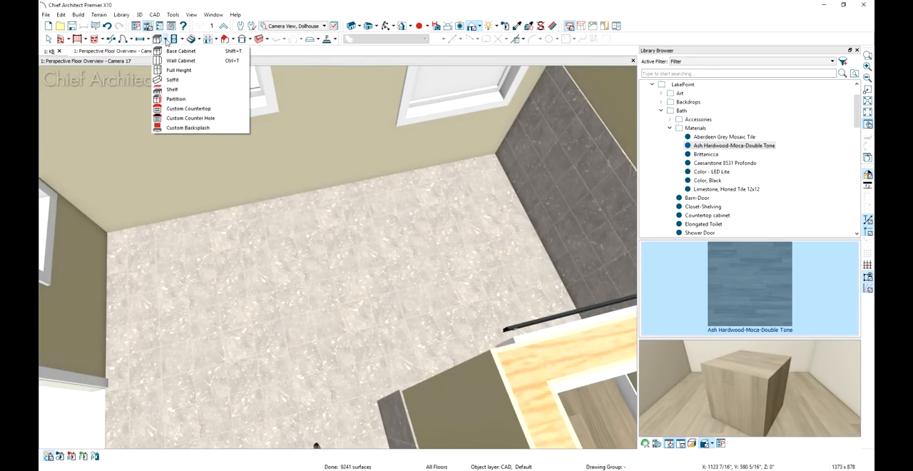
{"action": "left_click", "coordinate": [192, 128]}
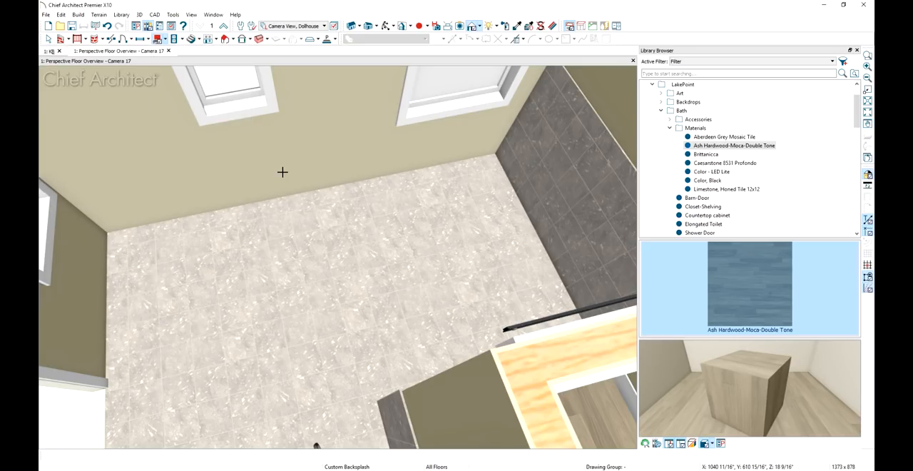
{"action": "left_click", "coordinate": [282, 171]}
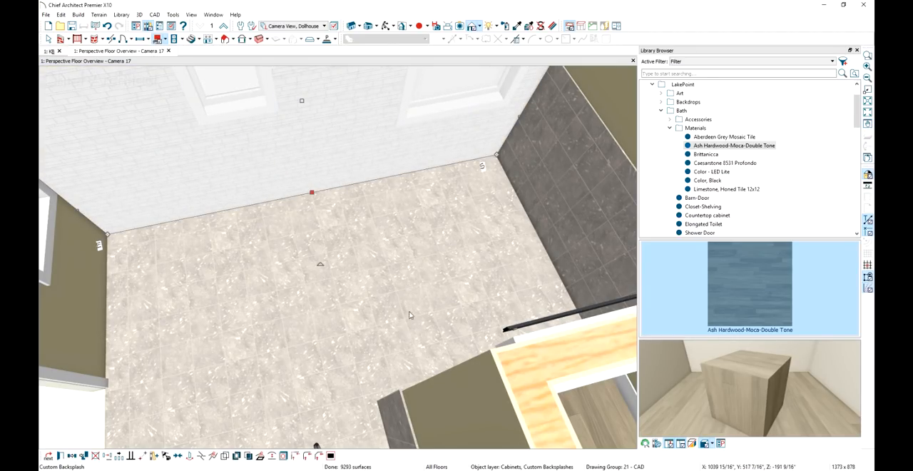
{"action": "middle_click_drag", "start_coordinate": [398, 293], "coordinate": [393, 290]}
{"action": "middle_click_drag", "start_coordinate": [394, 320], "coordinate": [392, 394]}
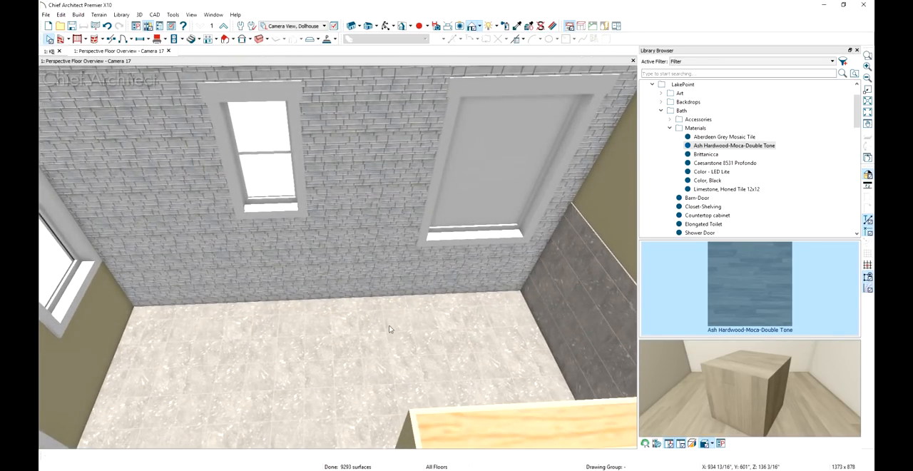
Lower the custom backsplash's top edge to the height of the adjoining dark wall tile and accept its structure specification
{"action": "middle_click_drag", "start_coordinate": [391, 212], "coordinate": [386, 258]}
{"action": "key", "text": "space"}
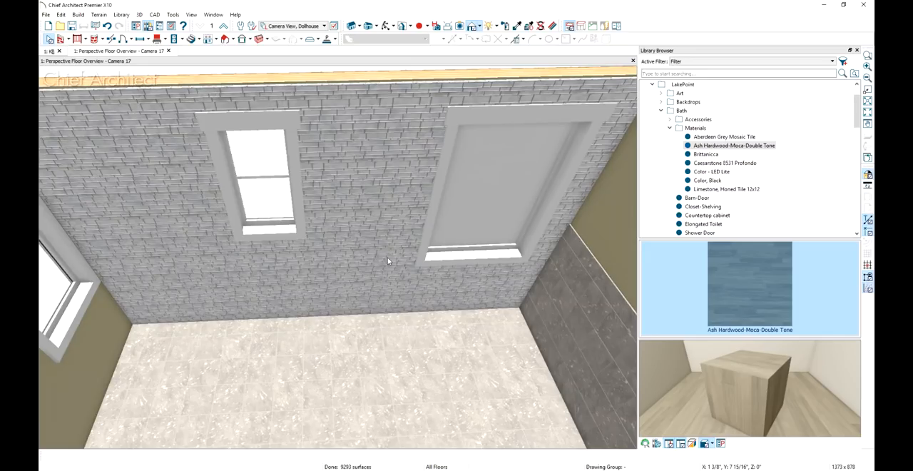
{"action": "left_click", "coordinate": [387, 257]}
{"action": "left_click_drag", "start_coordinate": [323, 83], "coordinate": [555, 223]}
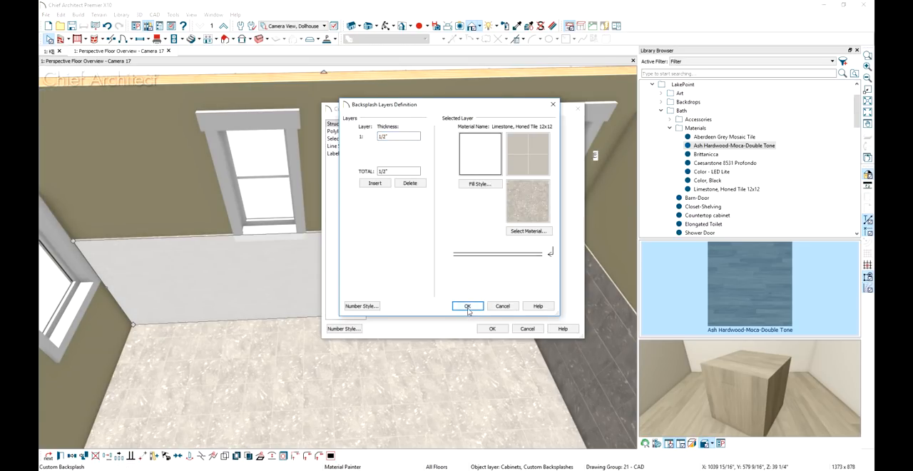
{"action": "left_click", "coordinate": [471, 306]}
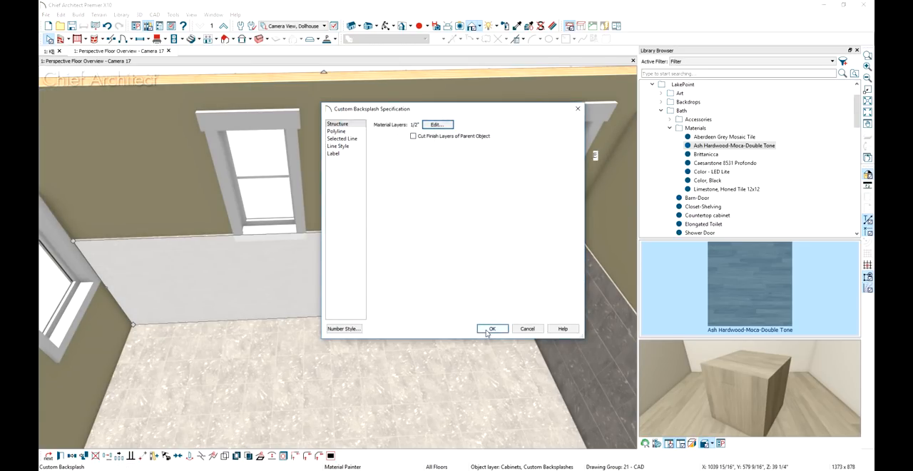
{"action": "left_click", "coordinate": [491, 329]}
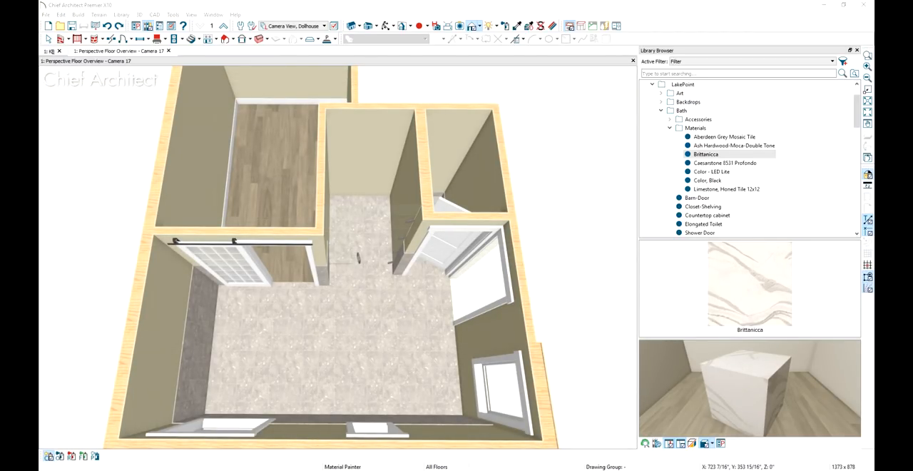
Apply the Brittanicca material from the LakePoint bath library to the walls of the shower alcove
{"action": "left_click", "coordinate": [753, 154]}
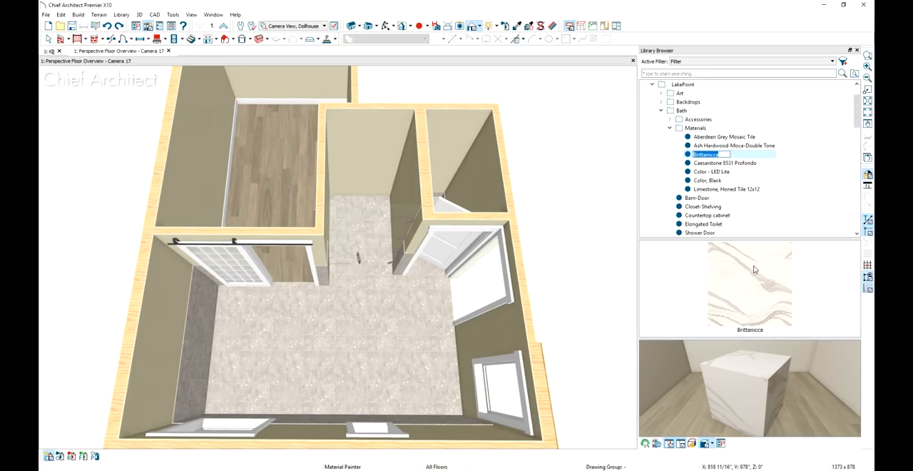
{"action": "left_click", "coordinate": [753, 269]}
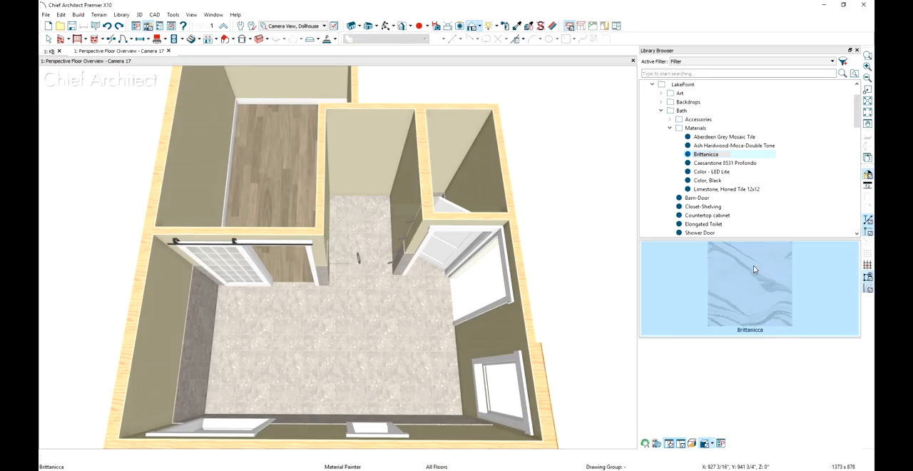
{"action": "left_click", "coordinate": [417, 175]}
{"action": "left_click", "coordinate": [391, 137]}
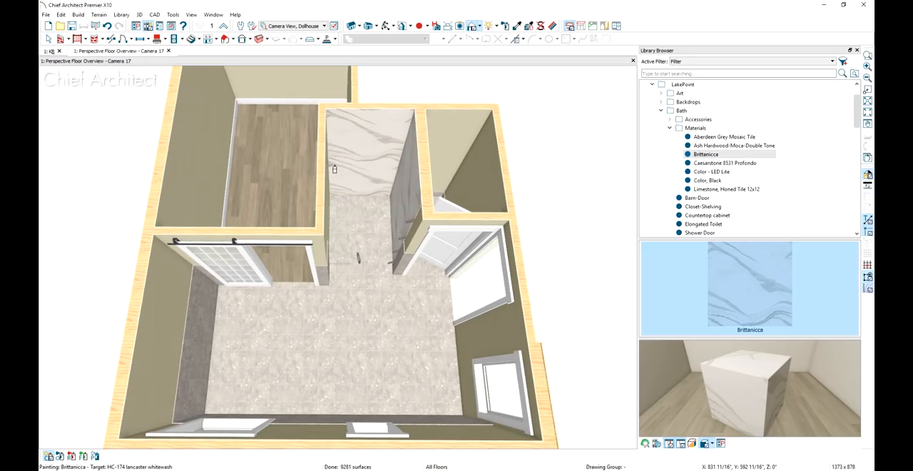
{"action": "left_click", "coordinate": [332, 168]}
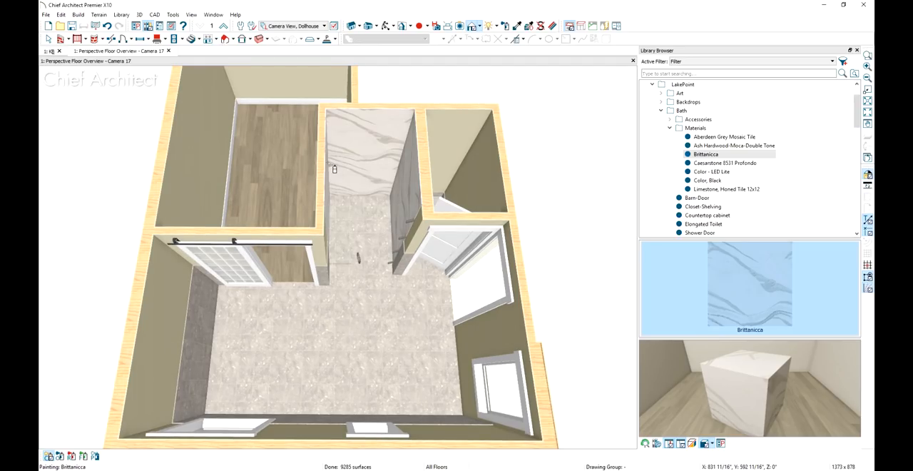
Apply the Aberdeen Grey Mosaic Tile material to the shower alcove's floor and leave the material painter
{"action": "left_click", "coordinate": [762, 137]}
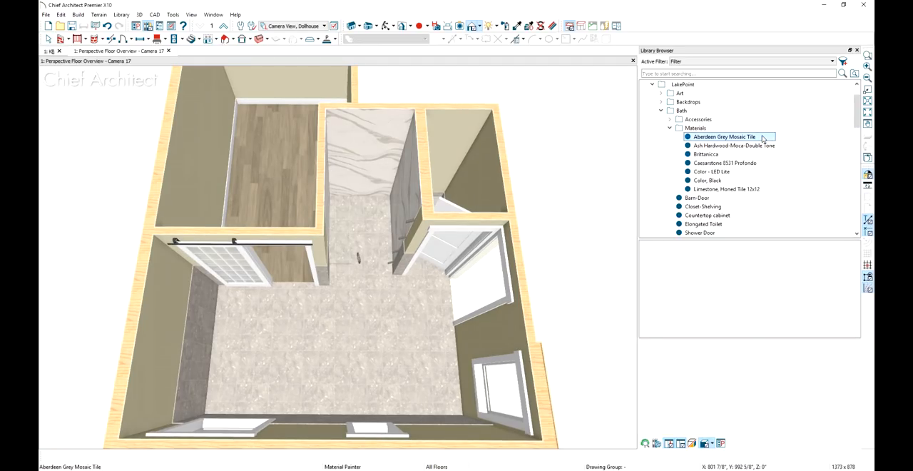
{"action": "left_click", "coordinate": [771, 265]}
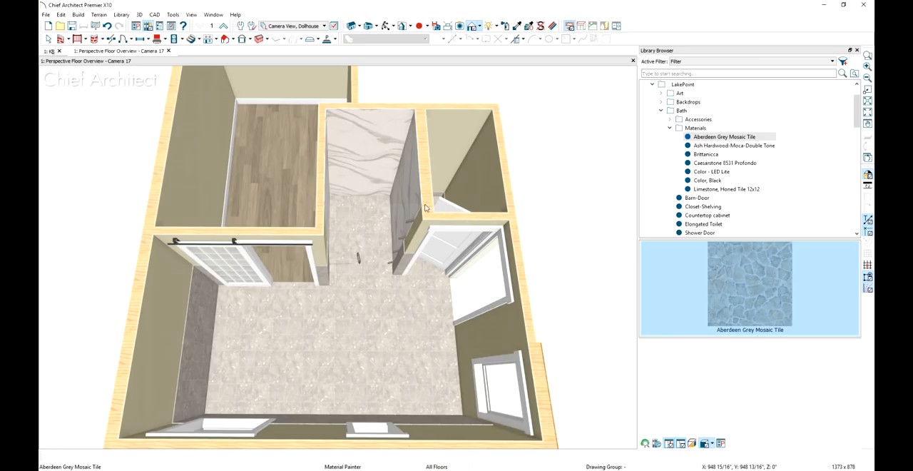
{"action": "left_click", "coordinate": [388, 206]}
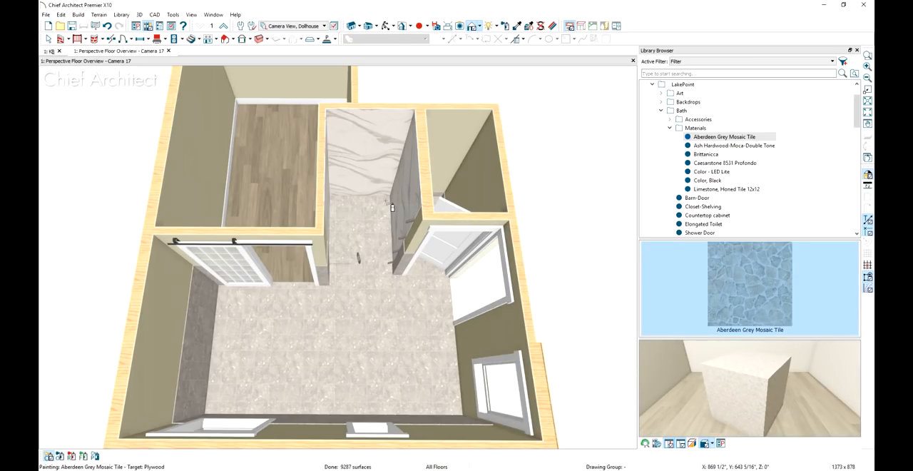
{"action": "key", "text": "space"}
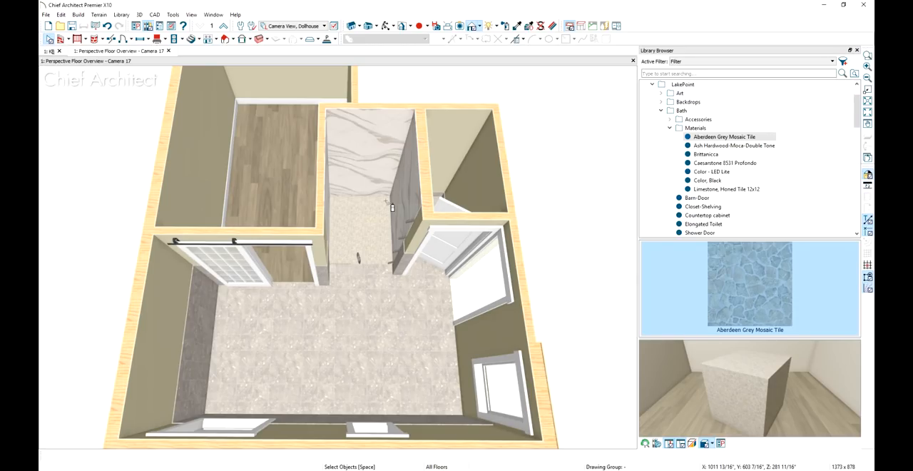
Check the room type and room name in the general settings of the wood-floored closet
{"action": "double_click", "coordinate": [258, 158]}
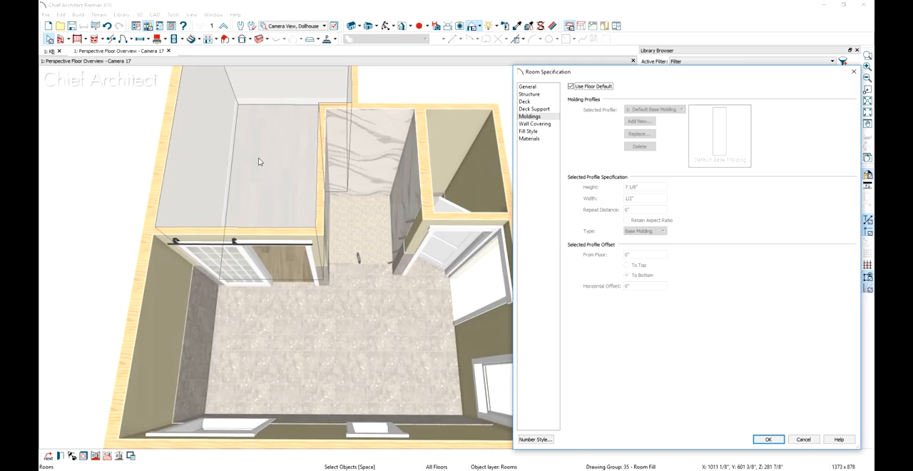
{"action": "left_click", "coordinate": [528, 87]}
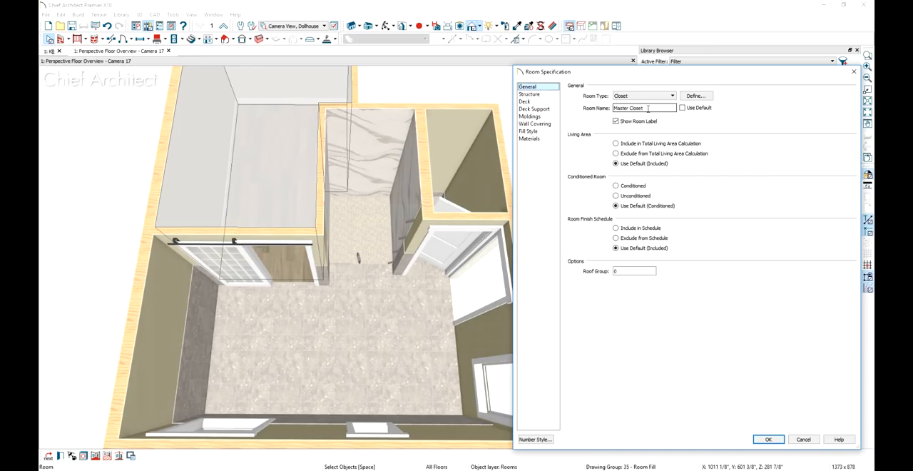
{"action": "left_click", "coordinate": [769, 439]}
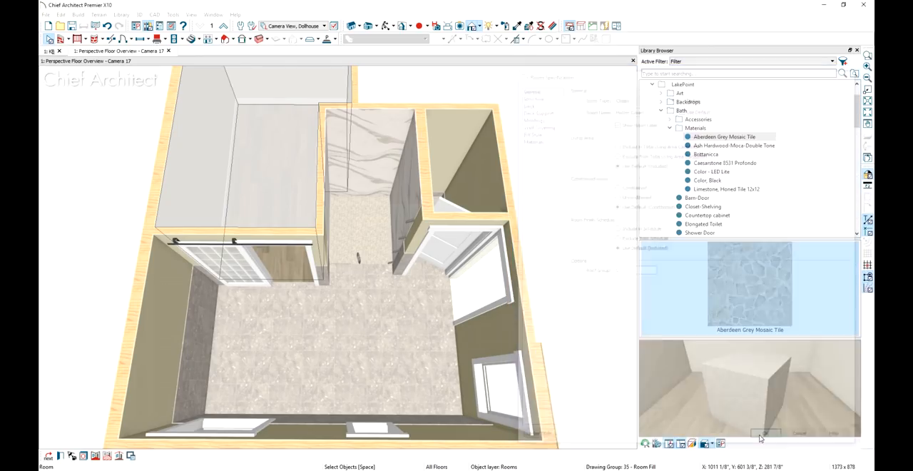
Override the default room name of the shower alcove and replace it with a custom name starting with "S"
{"action": "left_click", "coordinate": [377, 210]}
{"action": "key", "text": "Delete"}
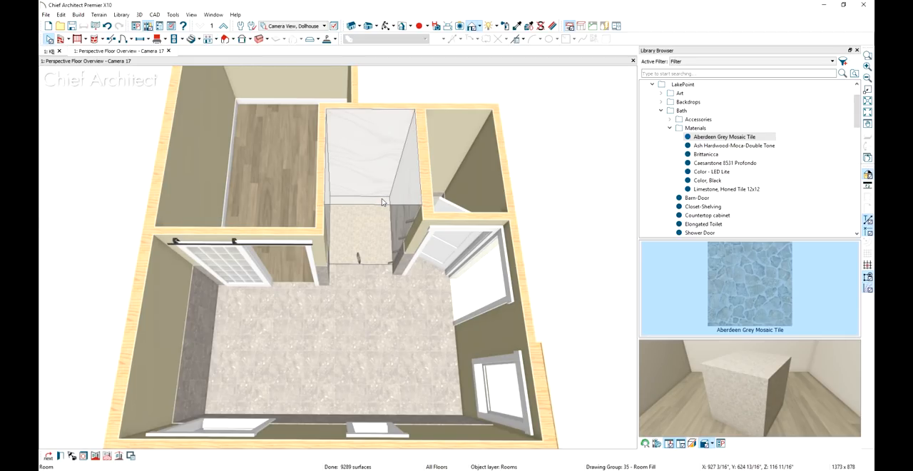
{"action": "double_click", "coordinate": [382, 202]}
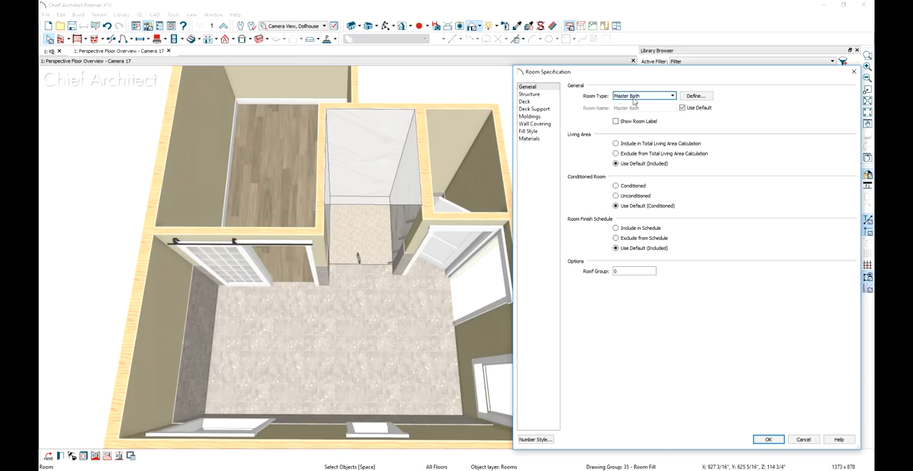
{"action": "left_click", "coordinate": [682, 107]}
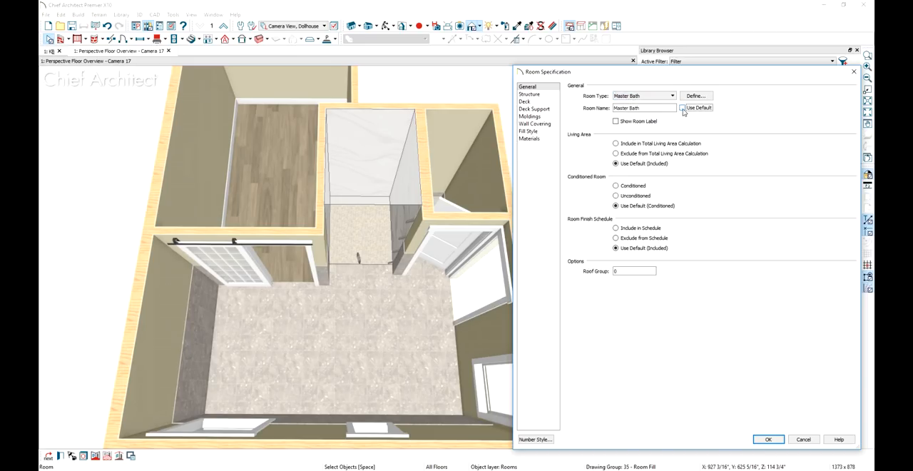
{"action": "left_click_drag", "start_coordinate": [640, 108], "coordinate": [597, 109]}
{"action": "type", "text": "Shower"}
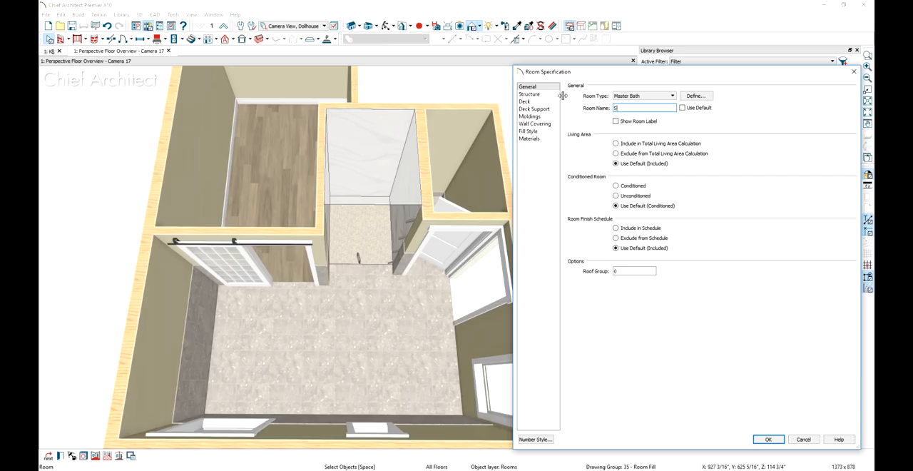
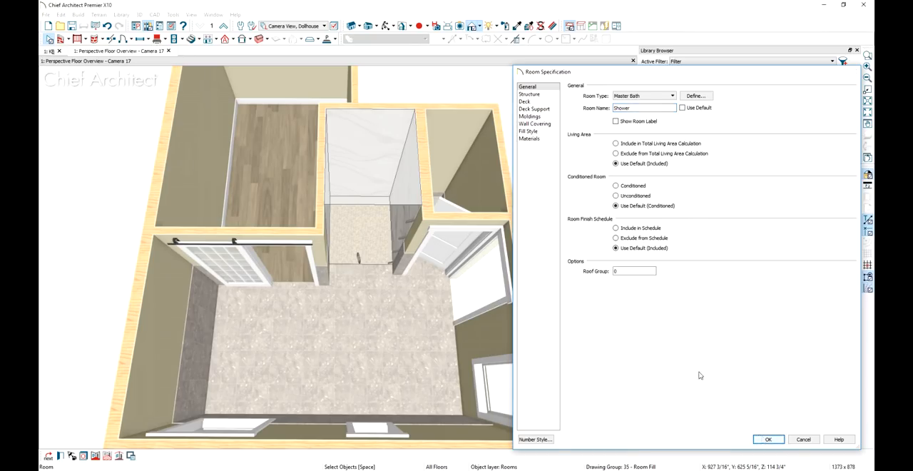
Accept the shower alcove's custom name and override the default name of the small adjacent room with WC
{"action": "key", "text": "Return"}
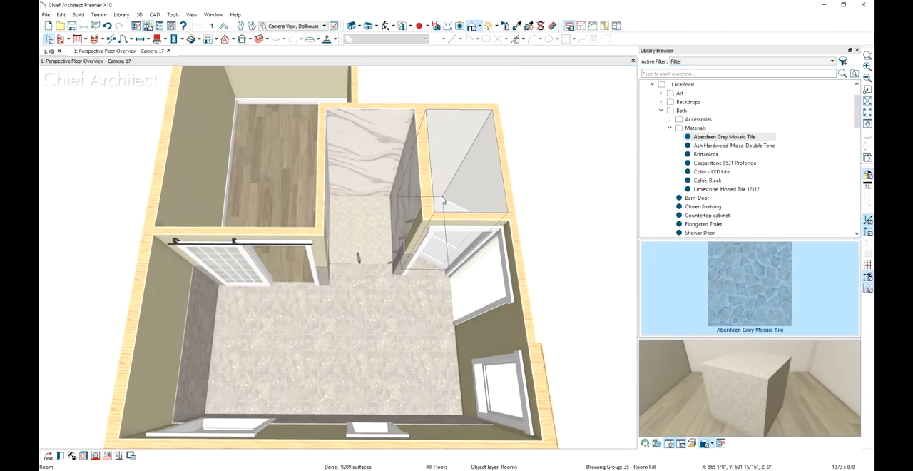
{"action": "double_click", "coordinate": [442, 197]}
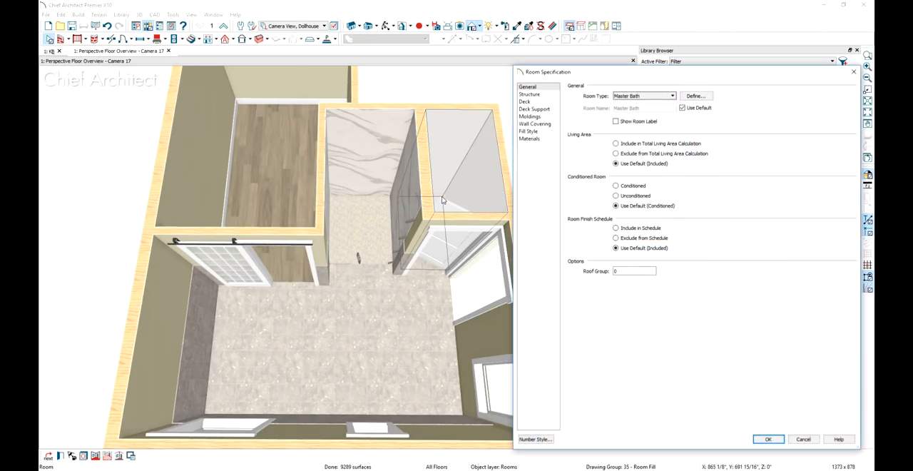
{"action": "left_click", "coordinate": [683, 109]}
{"action": "left_click_drag", "start_coordinate": [644, 108], "coordinate": [573, 105]}
{"action": "type", "text": "WC"}
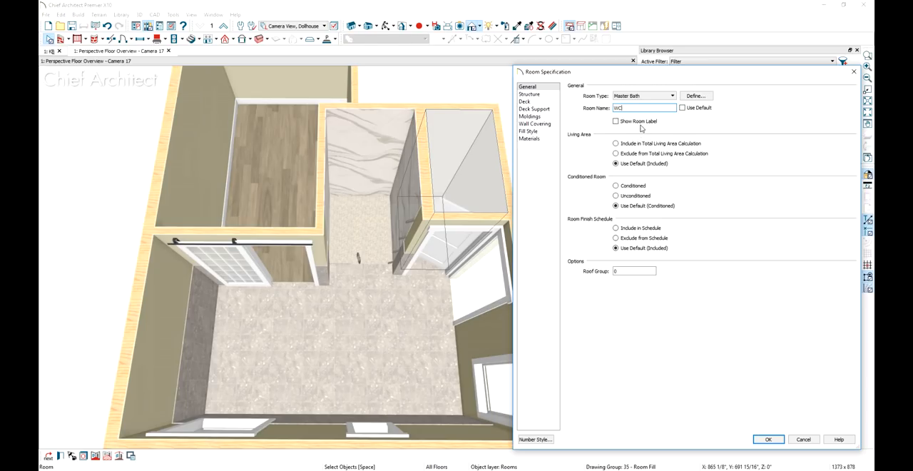
{"action": "left_click", "coordinate": [767, 438]}
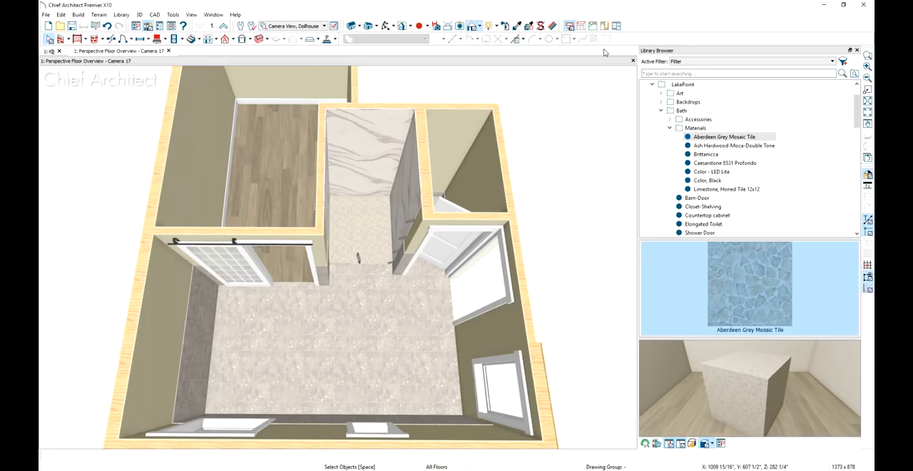
Place the Elongated Toilet from the LakePoint bath library inside the WC against its back wall
{"action": "left_click", "coordinate": [716, 224]}
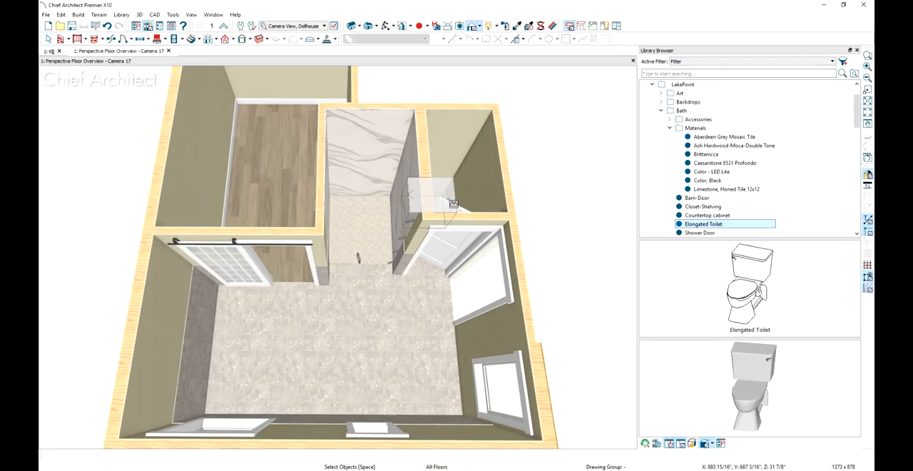
{"action": "middle_click_drag", "start_coordinate": [450, 199], "coordinate": [337, 216]}
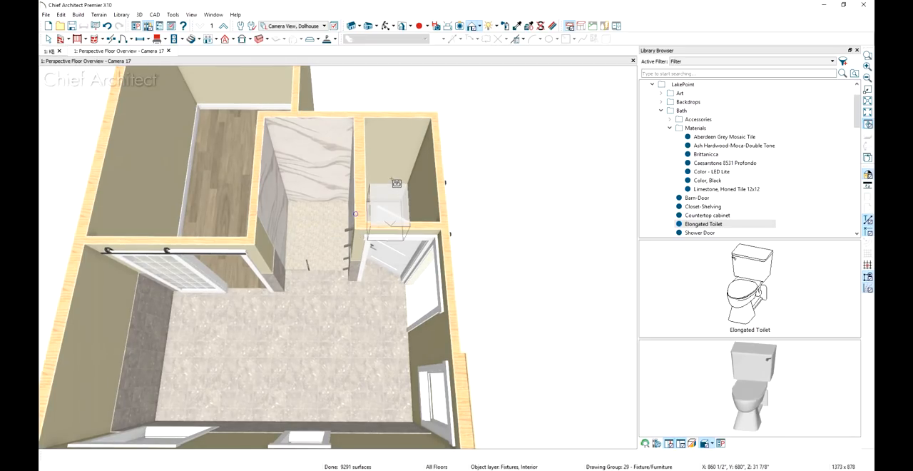
{"action": "left_click", "coordinate": [392, 180]}
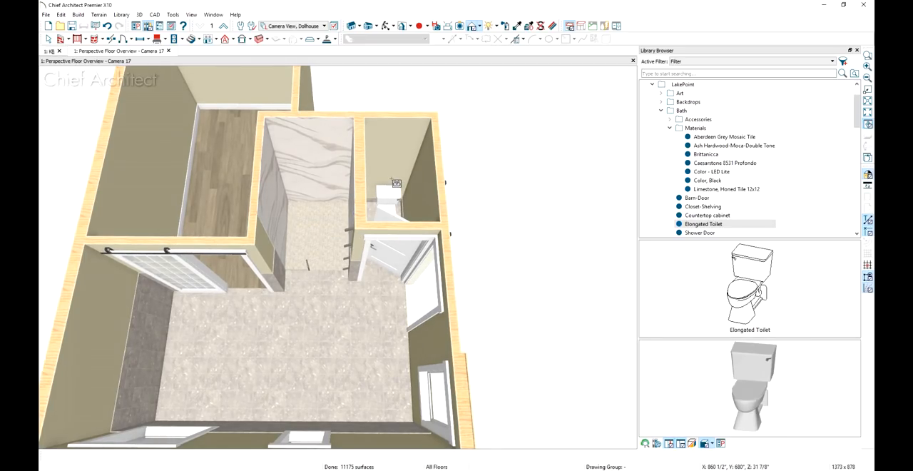
Place a Shower-Valve-Head on the shower's back wall and another on the wall it shares with the WC
{"action": "scroll", "coordinate": [737, 217], "scroll_direction": "down", "scroll_amount": 1}
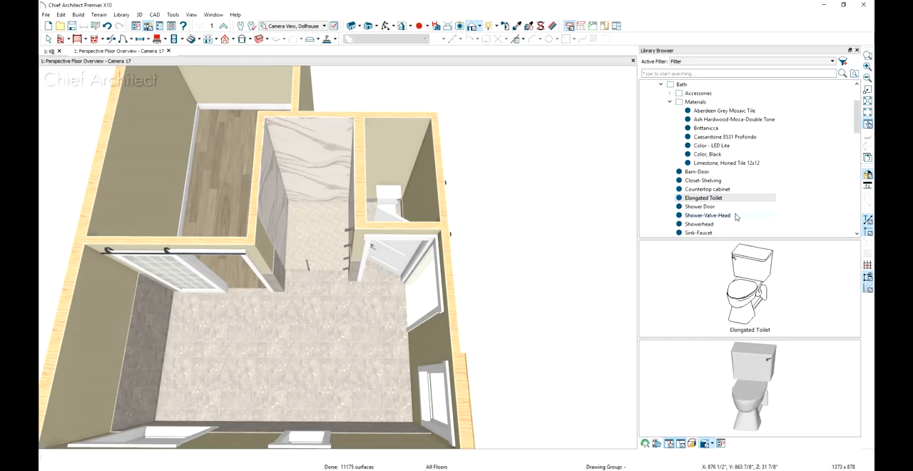
{"action": "left_click", "coordinate": [714, 215]}
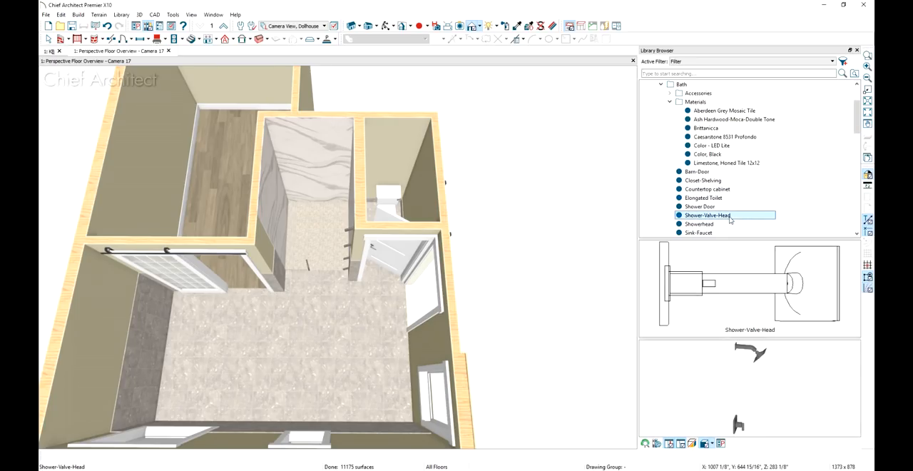
{"action": "left_click", "coordinate": [708, 282]}
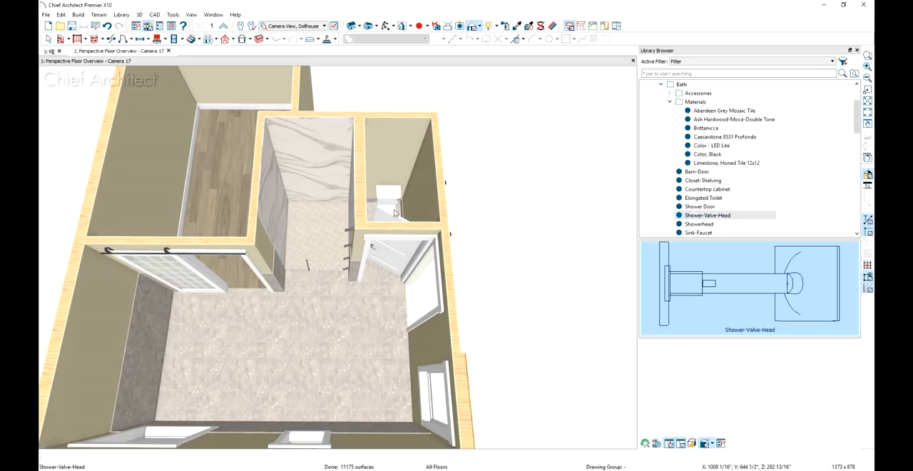
{"action": "left_click", "coordinate": [318, 160]}
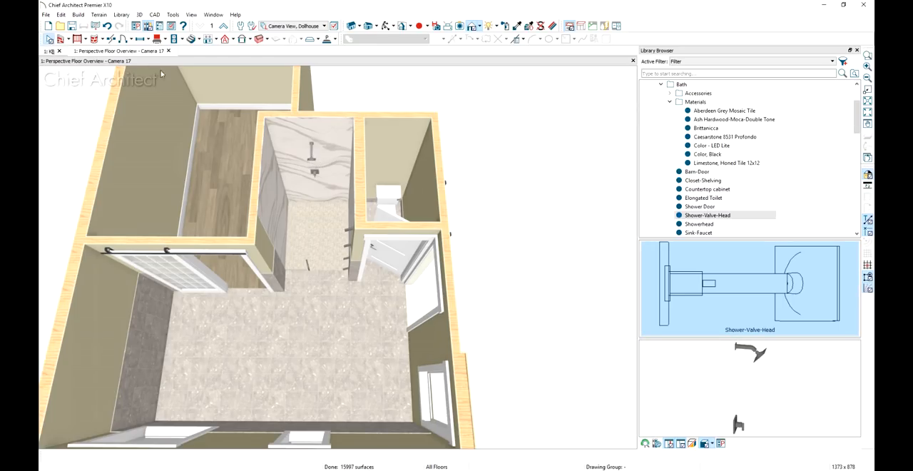
{"action": "middle_click_drag", "start_coordinate": [330, 320], "coordinate": [533, 322]}
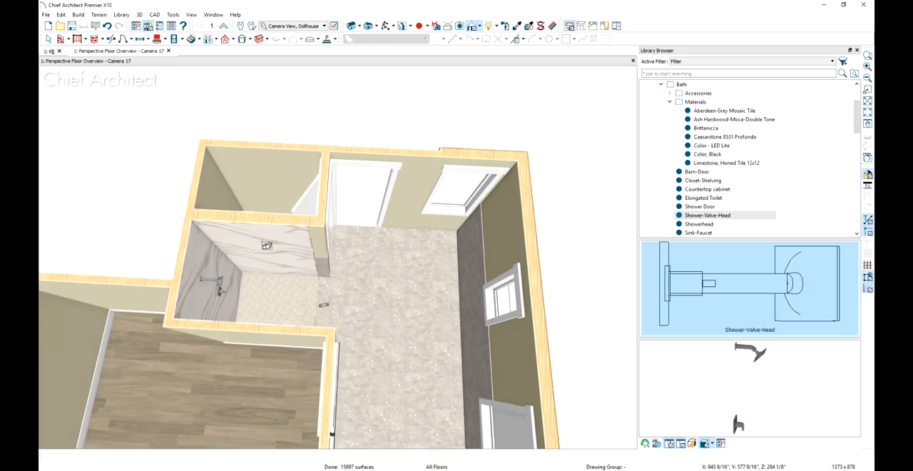
{"action": "left_click", "coordinate": [266, 246]}
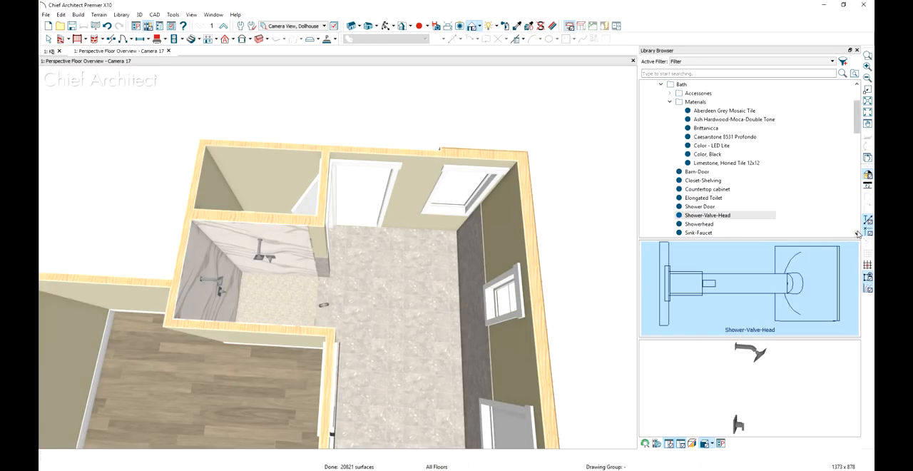
Place a Strip Drain on the shower floor along the back wall and leave the placement tool
{"action": "scroll", "coordinate": [858, 233], "scroll_direction": "down", "scroll_amount": 4}
{"action": "left_click", "coordinate": [709, 216]}
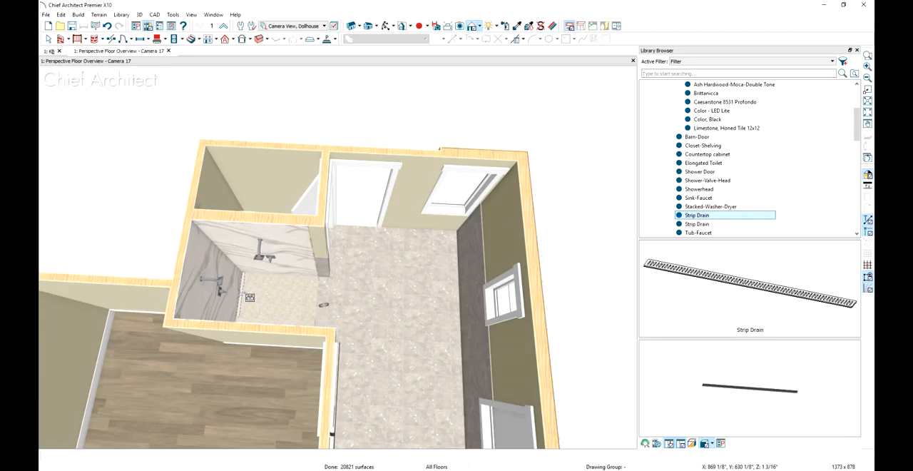
{"action": "left_click", "coordinate": [249, 297]}
{"action": "key", "text": "space"}
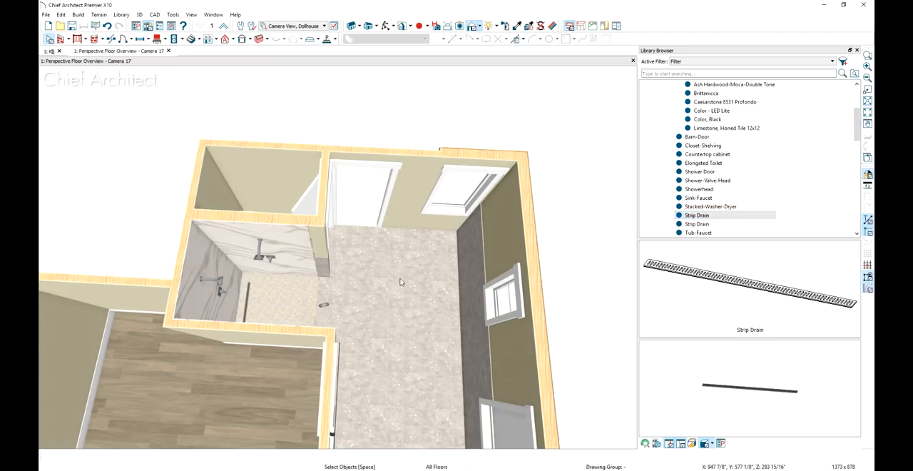
Place the Tub-Faucet bathtub on the bathroom floor against the end wall near the large window and barn door
{"action": "middle_click_drag", "start_coordinate": [435, 349], "coordinate": [425, 269]}
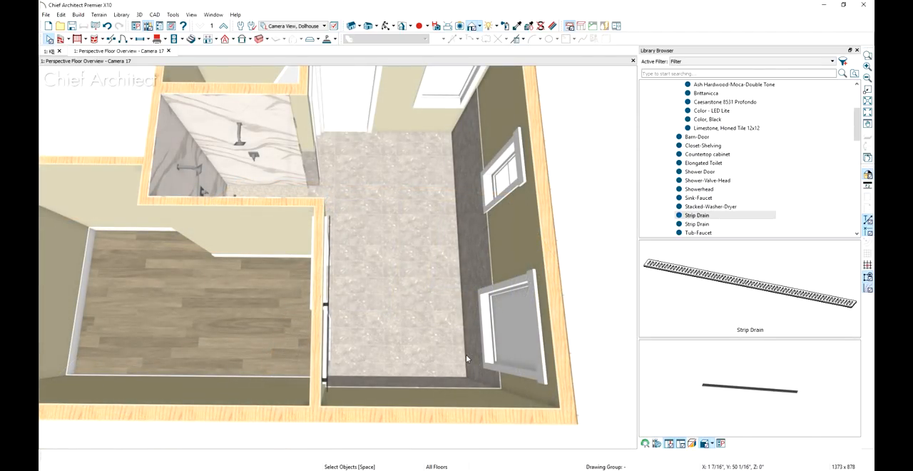
{"action": "left_click", "coordinate": [697, 233]}
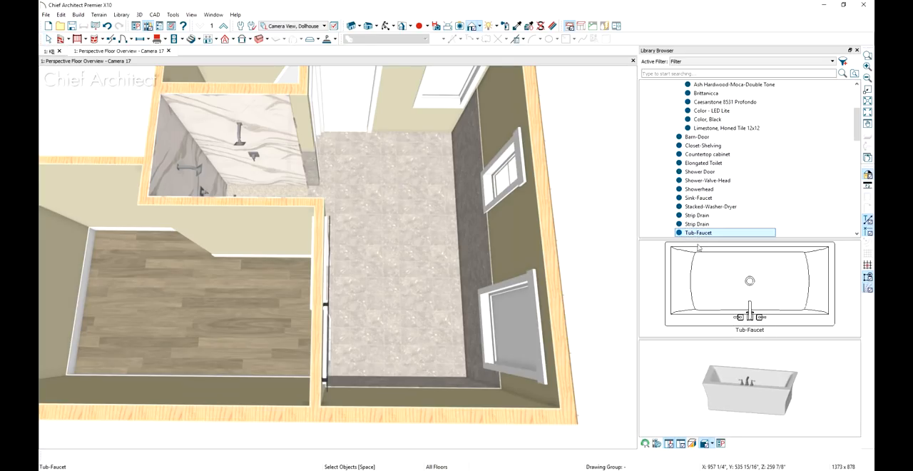
{"action": "left_click", "coordinate": [761, 300]}
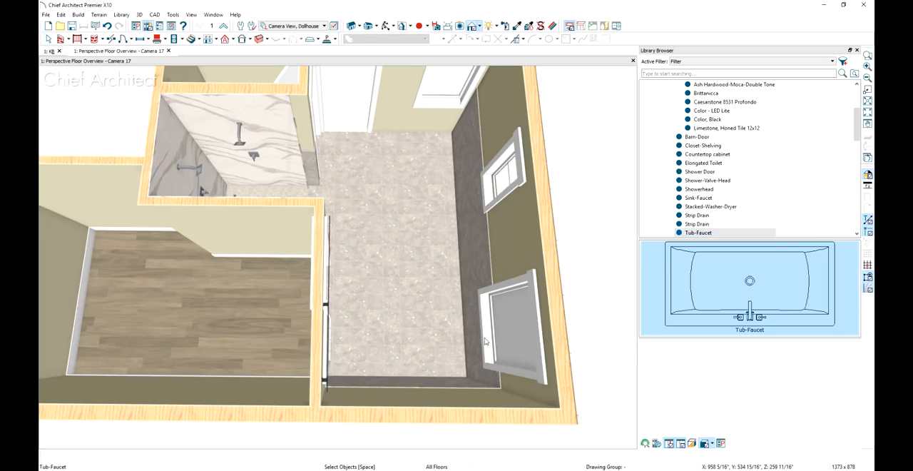
{"action": "left_click", "coordinate": [416, 341]}
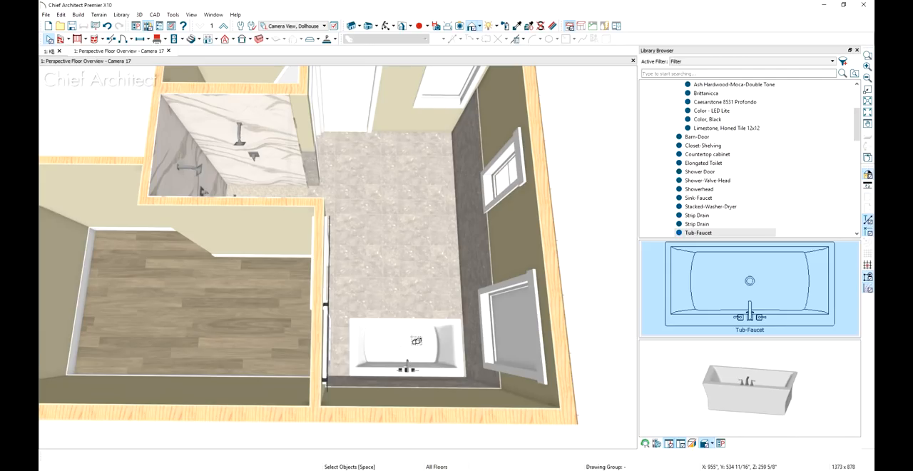
Render the dollhouse overview of the bathroom with the Vector View technique
{"action": "middle_click_drag", "start_coordinate": [530, 320], "coordinate": [259, 298]}
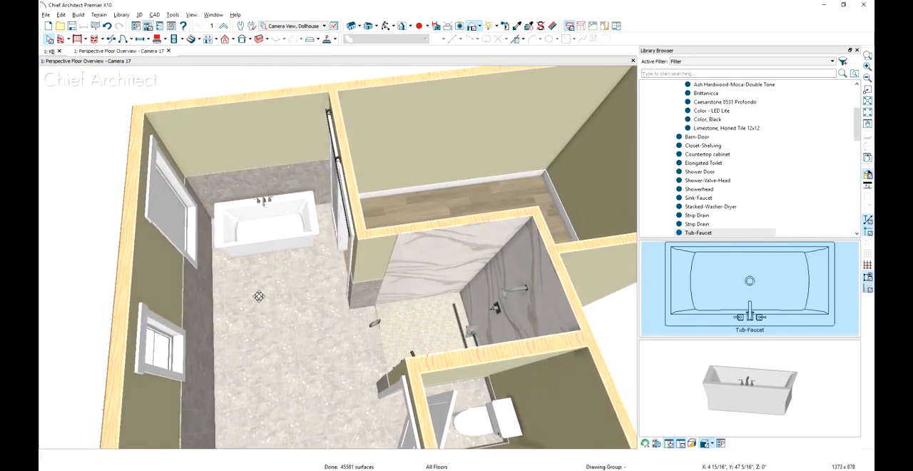
{"action": "scroll", "coordinate": [261, 296], "scroll_direction": "up", "scroll_amount": 1}
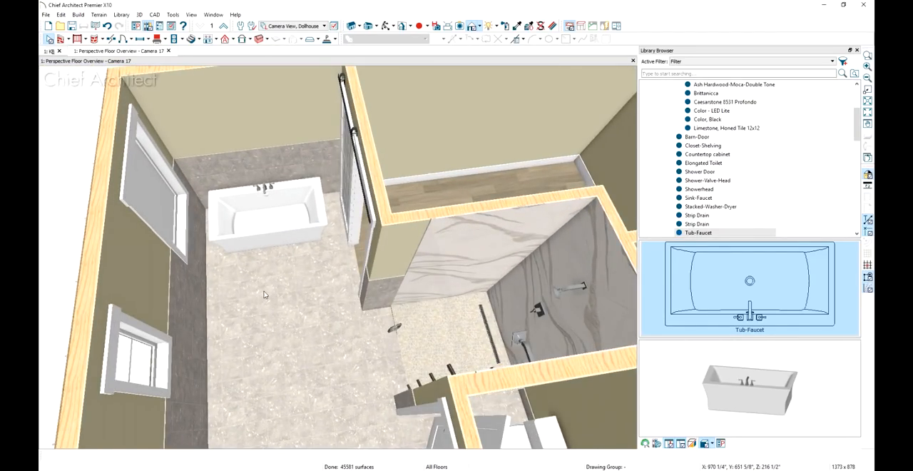
{"action": "left_click", "coordinate": [479, 27]}
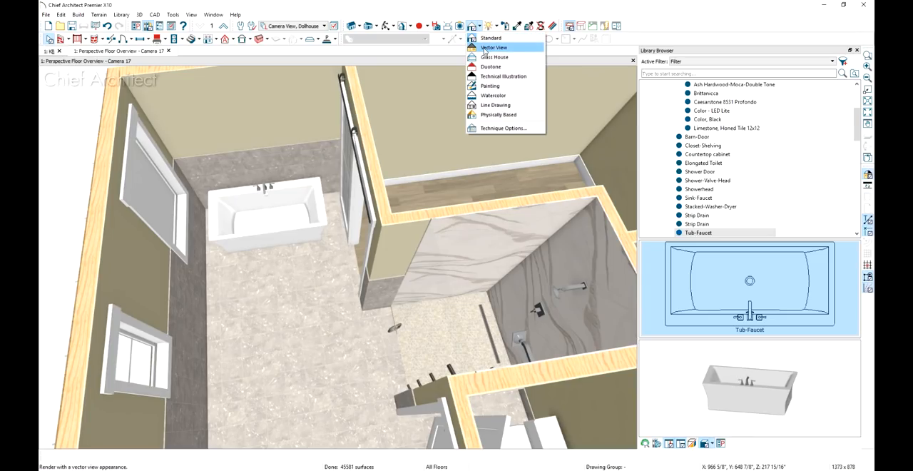
{"action": "left_click", "coordinate": [492, 48]}
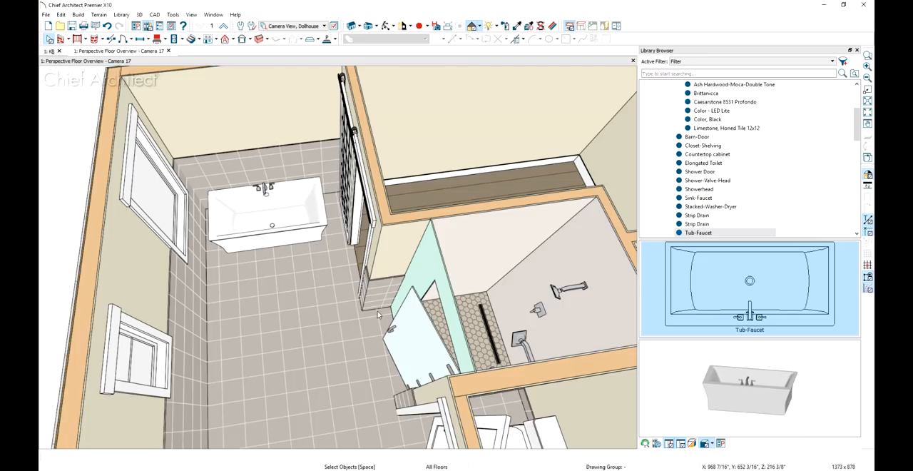
In the K&B plan, draw a 78" by 12" polyline solid from the shower's inside corner along the master closet wall
{"action": "left_click", "coordinate": [49, 52]}
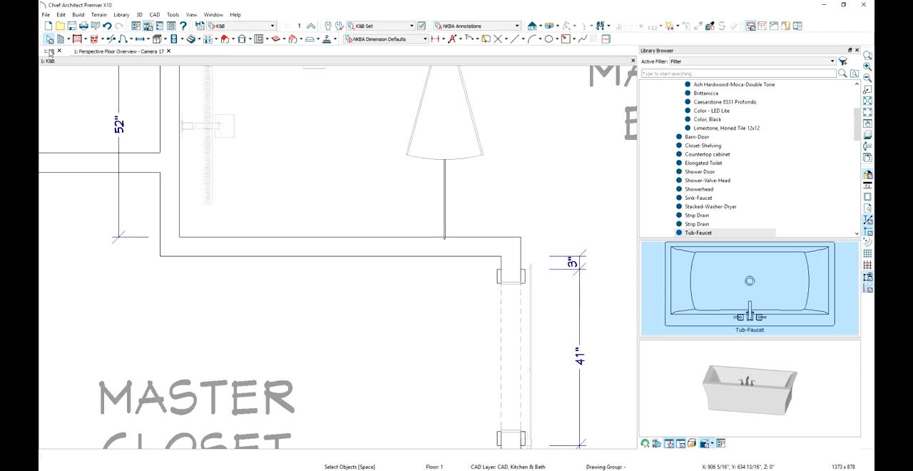
{"action": "left_click", "coordinate": [334, 41]}
{"action": "left_click", "coordinate": [350, 51]}
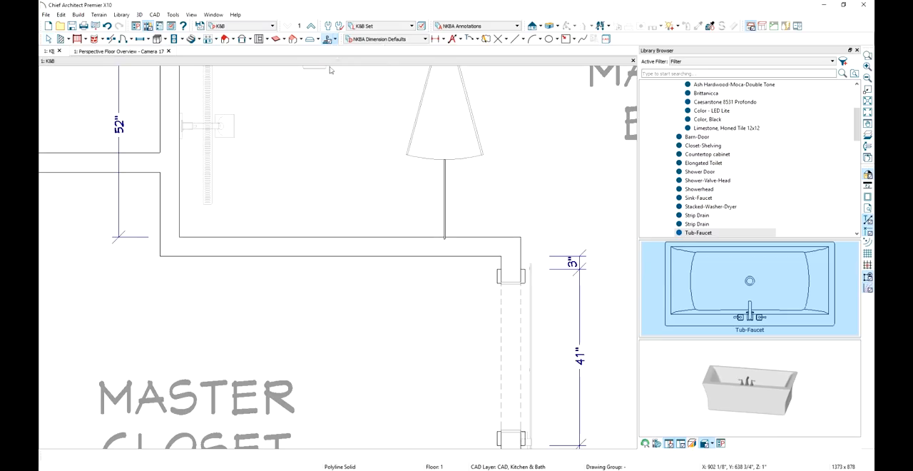
{"action": "mouse_move", "coordinate": [179, 238]}
{"action": "left_mouse_down"}
{"action": "mouse_move", "coordinate": [264, 204]}
{"action": "mouse_move", "coordinate": [507, 181]}
{"action": "left_mouse_up"}
{"action": "key", "text": "Tab"}
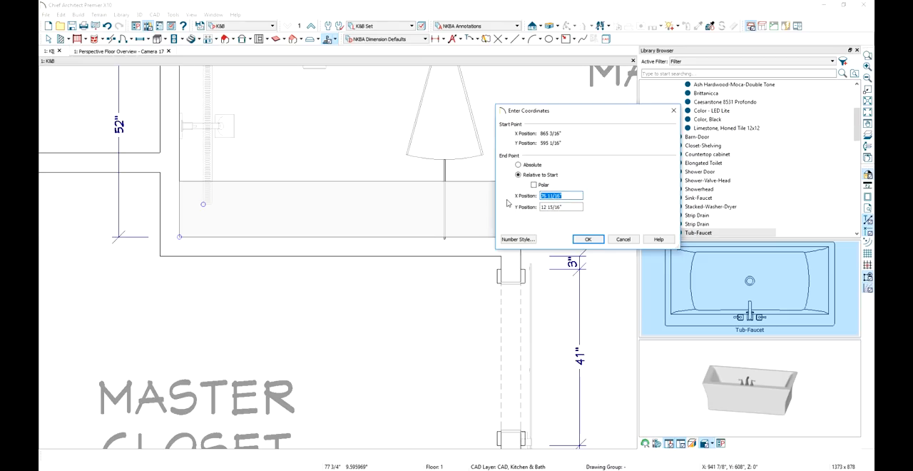
{"action": "type", "text": "78"}
{"action": "key", "text": "Tab"}
{"action": "type", "text": "12"}
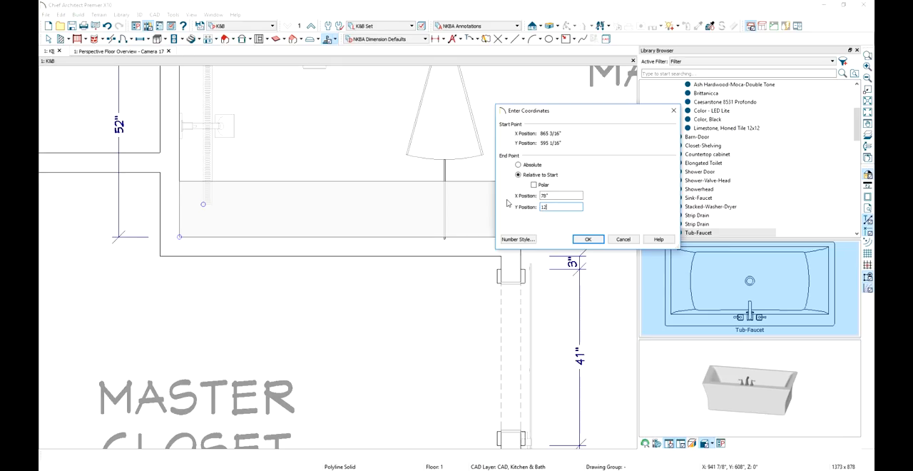
{"action": "left_click", "coordinate": [581, 239]}
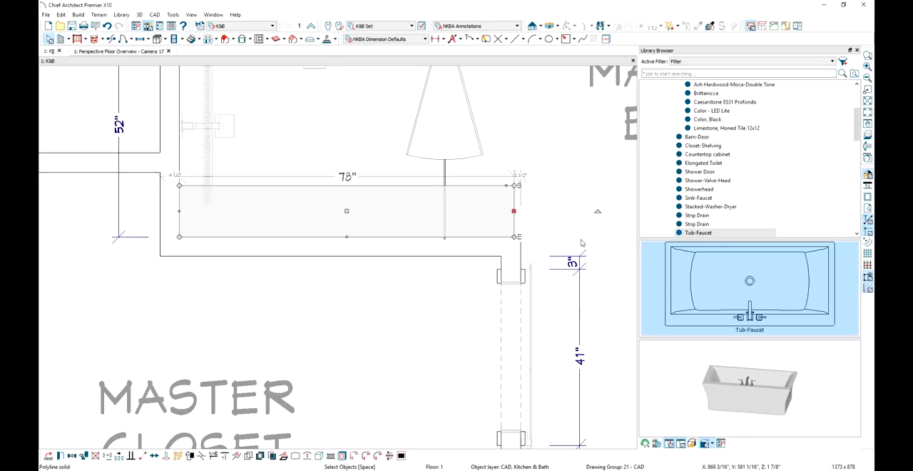
Give the shower's polyline solid a solid fill in a light custom color with 25% transparency
{"action": "key", "text": "ctrl+e"}
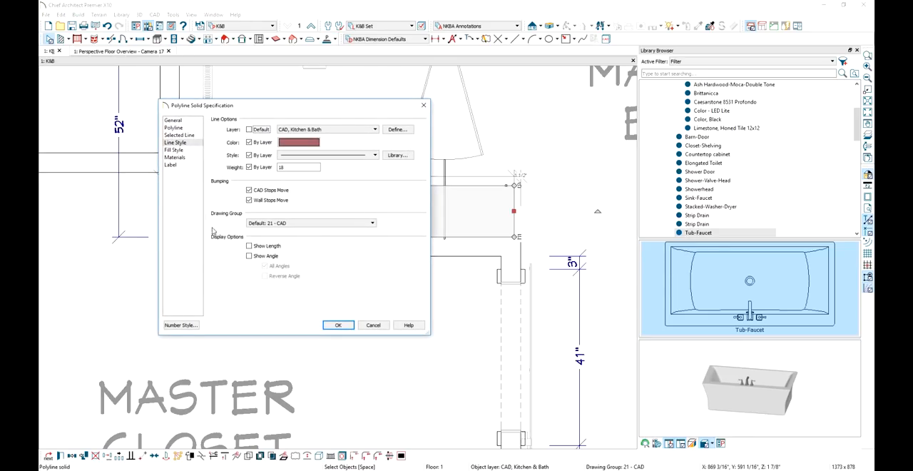
{"action": "left_click", "coordinate": [187, 150]}
{"action": "left_click", "coordinate": [280, 132]}
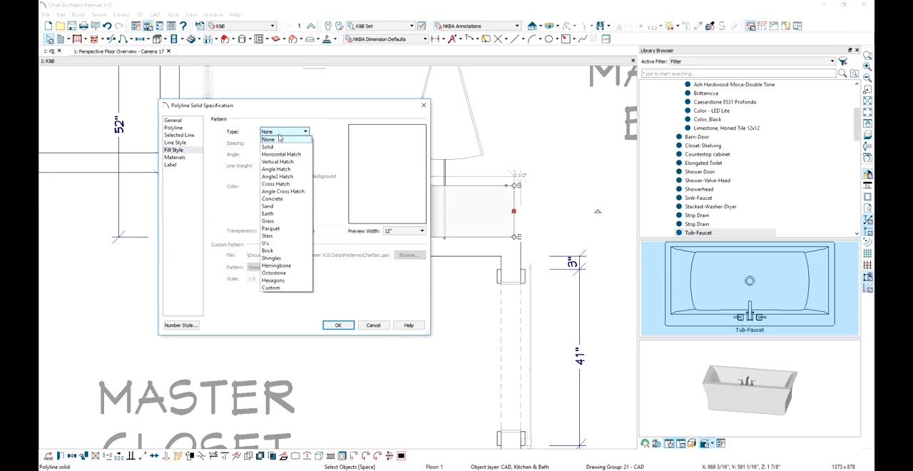
{"action": "left_click", "coordinate": [270, 146]}
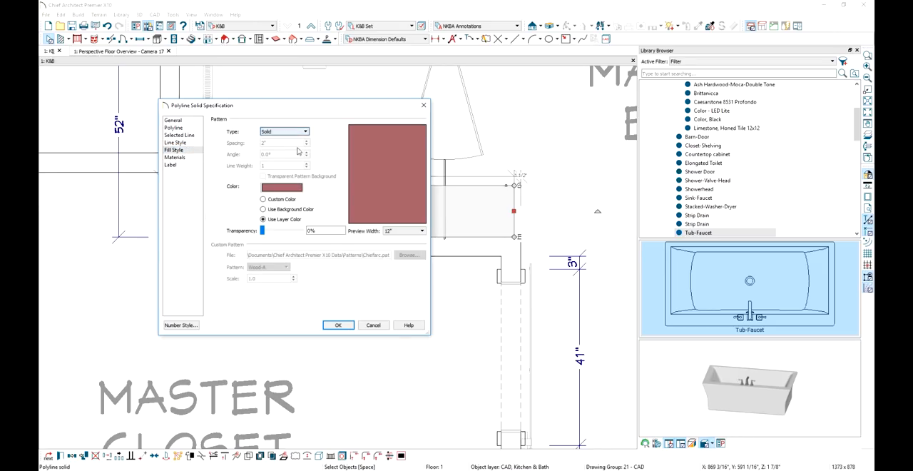
{"action": "left_click", "coordinate": [289, 188]}
{"action": "left_click", "coordinate": [195, 254]}
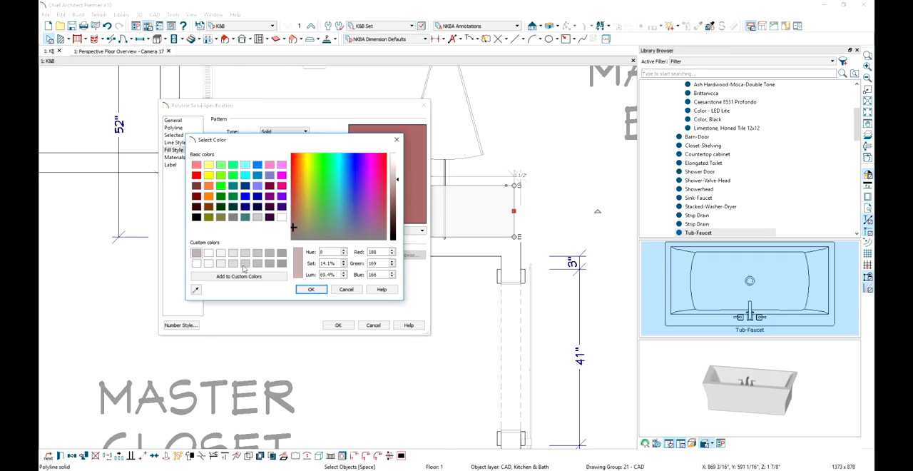
{"action": "left_click", "coordinate": [311, 290]}
{"action": "double_click", "coordinate": [314, 230]}
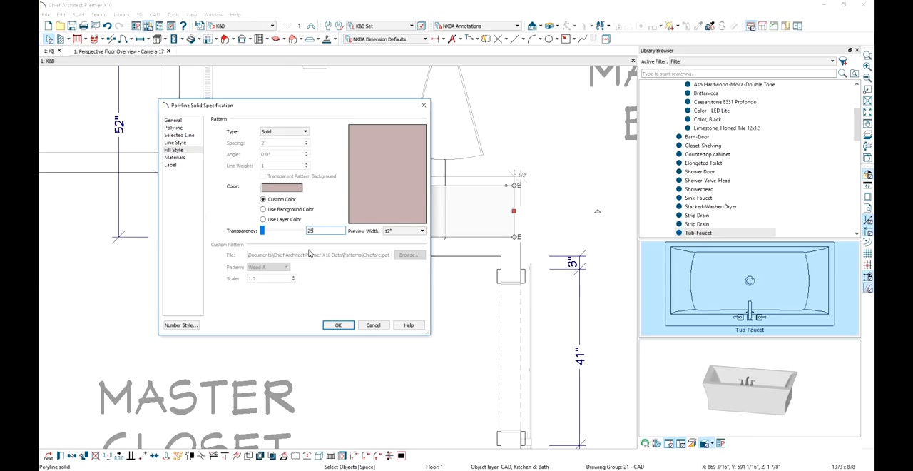
{"action": "left_click", "coordinate": [347, 327]}
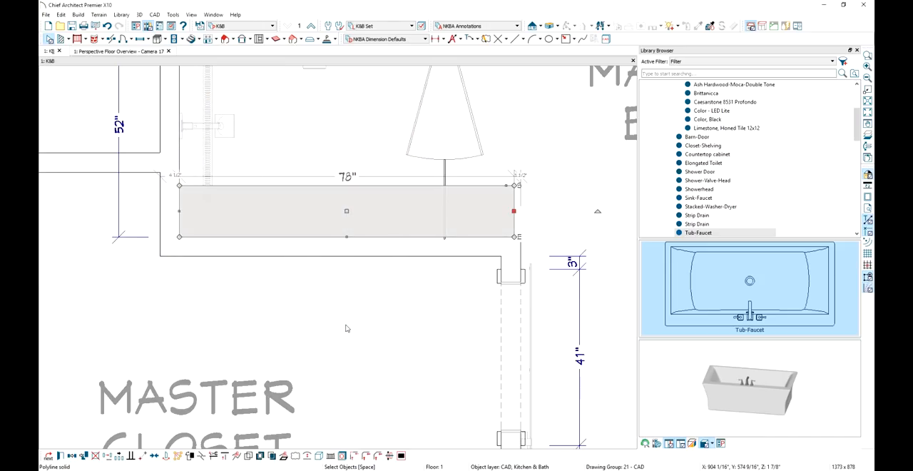
{"action": "left_click", "coordinate": [347, 328]}
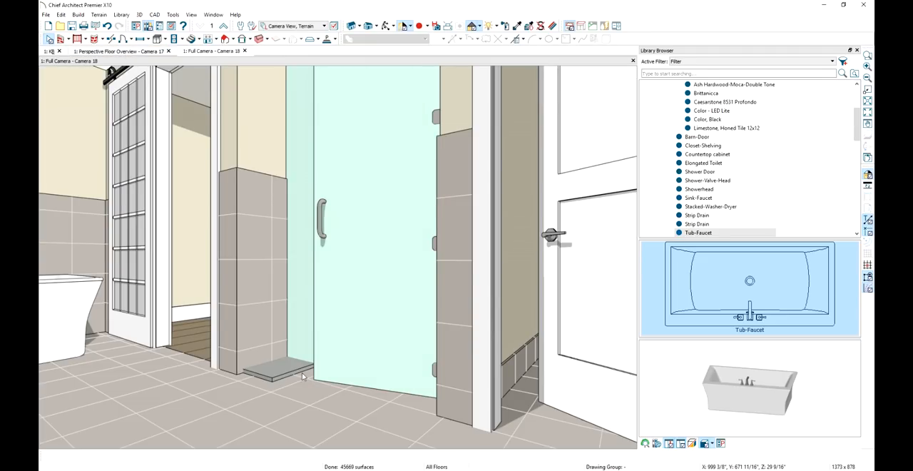
Set the shower bench solid's thickness to 4" and its top to 17" above the finished floor
{"action": "double_click", "coordinate": [292, 368]}
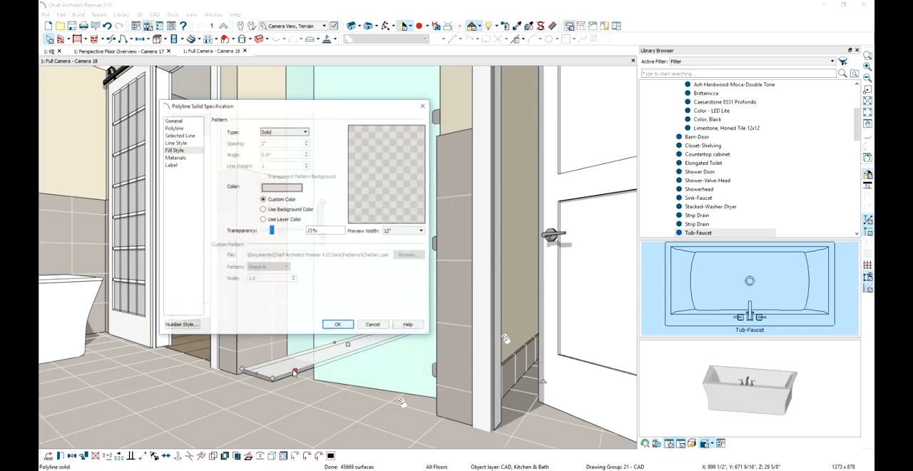
{"action": "left_click", "coordinate": [192, 120]}
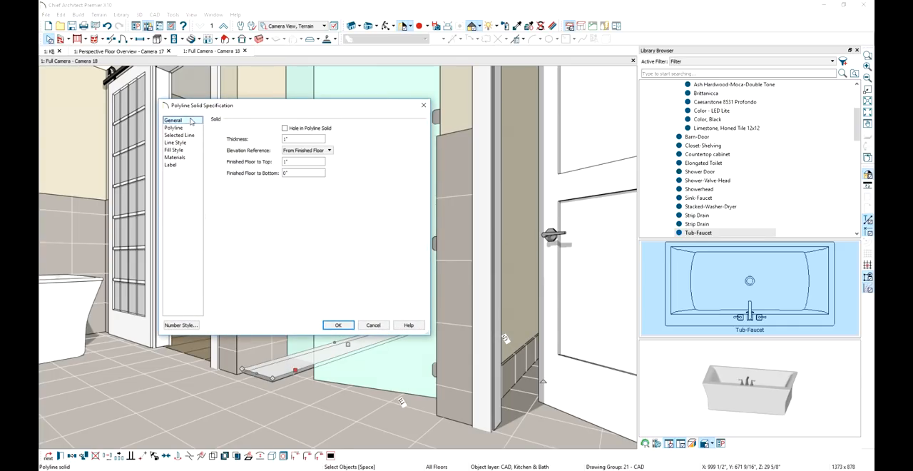
{"action": "double_click", "coordinate": [283, 139]}
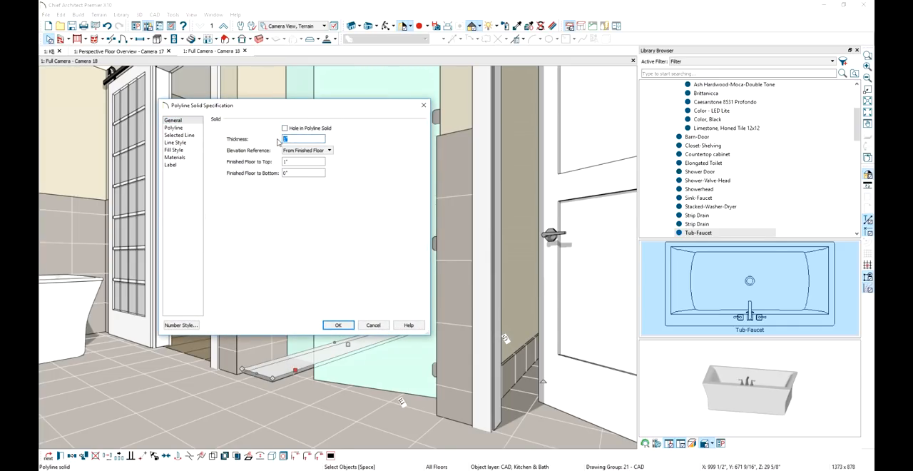
{"action": "type", "text": "4"}
{"action": "key", "text": "Tab"}
{"action": "type", "text": "18"}
{"action": "key", "text": "Return"}
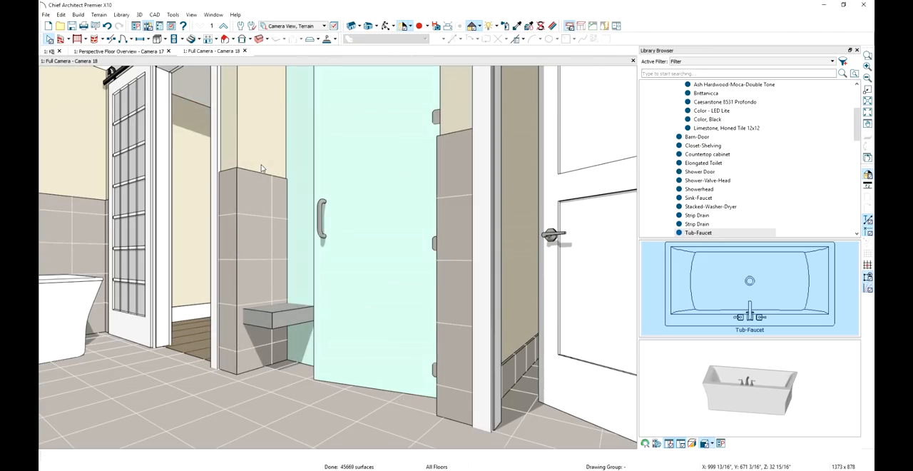
Sample the Limestone, Honed Tile 12x12 material from the bathroom floor and paint it onto the shower bench
{"action": "left_click", "coordinate": [517, 28]}
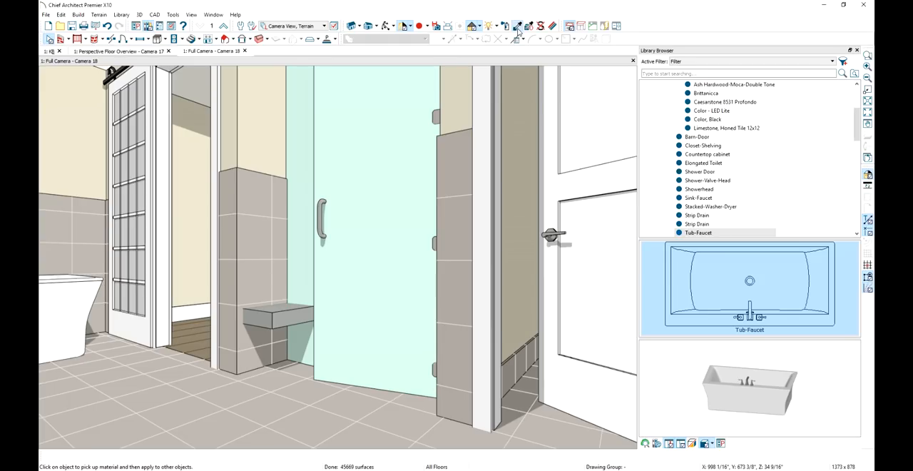
{"action": "left_click", "coordinate": [316, 388]}
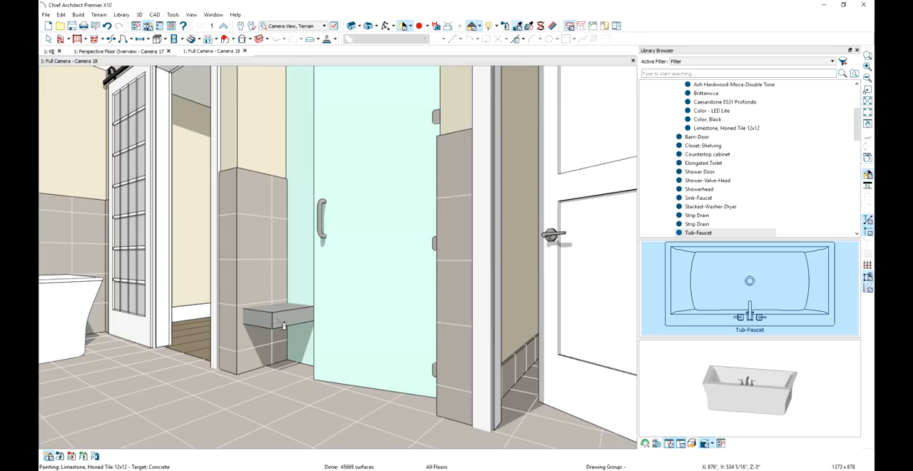
{"action": "left_click", "coordinate": [284, 325]}
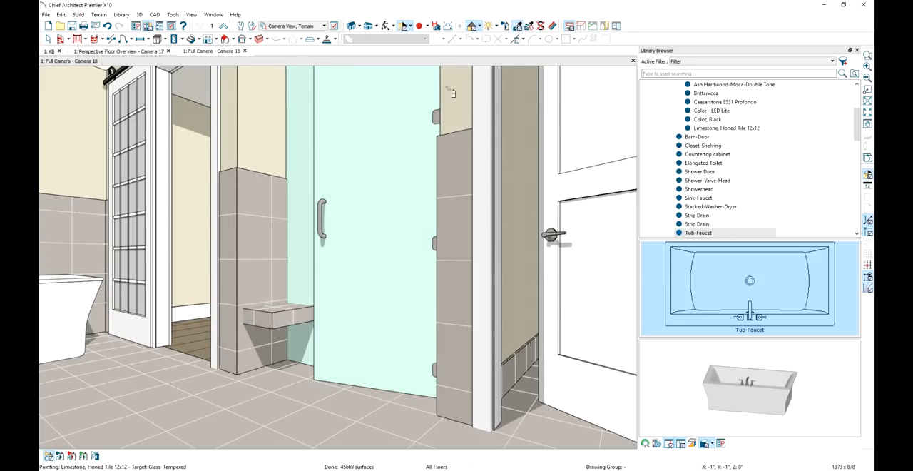
Render the full camera view of the shower with the Standard technique and leave the material painter
{"action": "left_click", "coordinate": [478, 27]}
{"action": "left_click", "coordinate": [489, 38]}
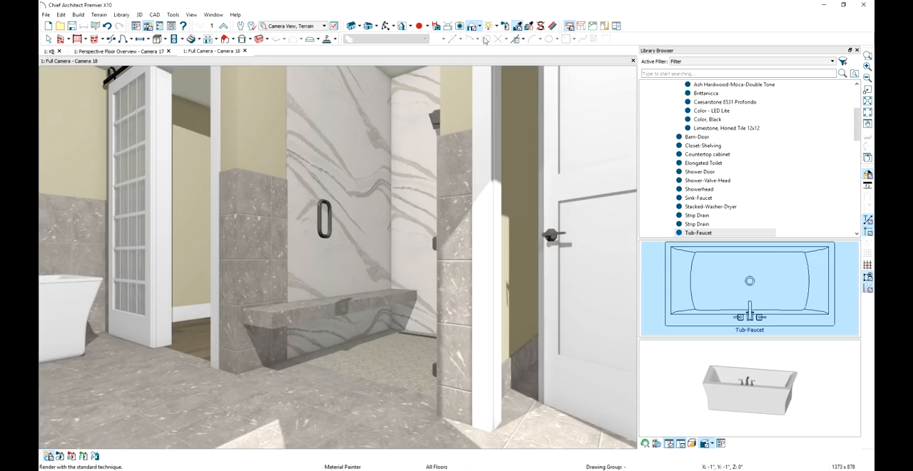
{"action": "key", "text": "space"}
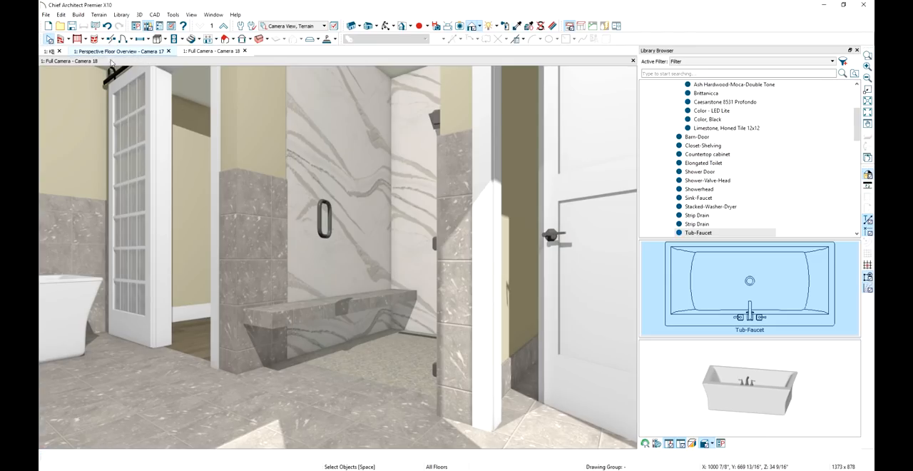
In the K&B plan, copy the bench solid in place and make the copy 0.5" thick with its top 17.5" above the finished floor
{"action": "left_click", "coordinate": [50, 52]}
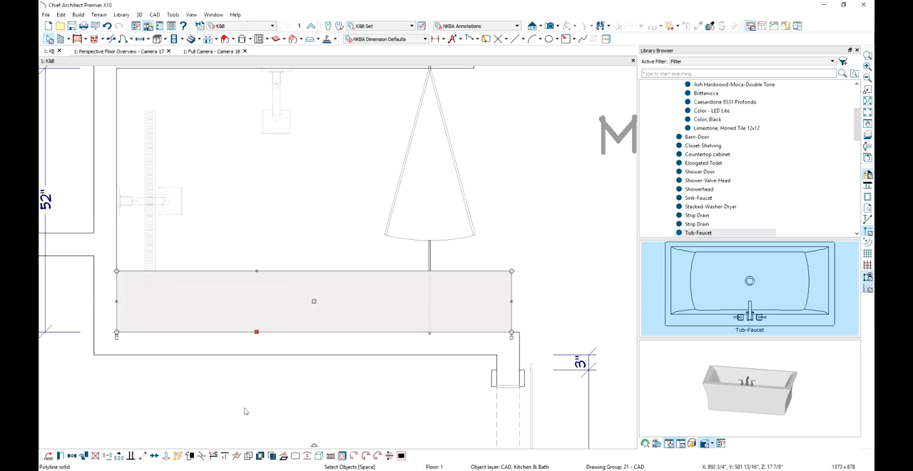
{"action": "left_click", "coordinate": [85, 460]}
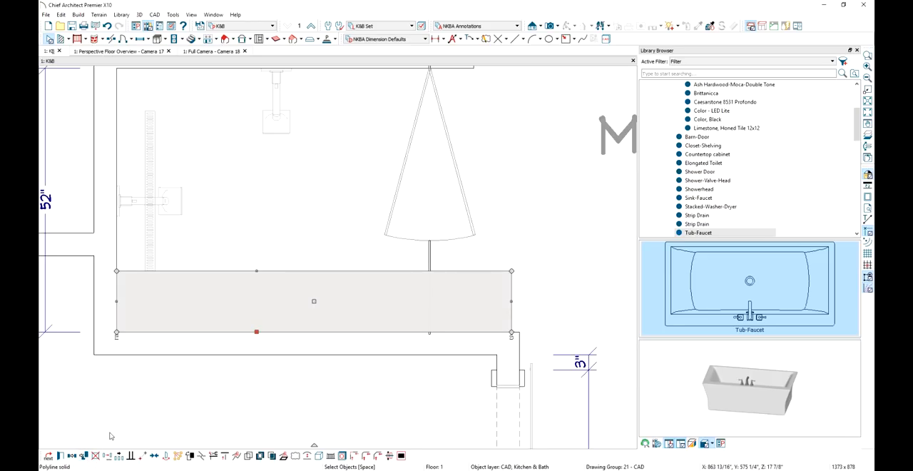
{"action": "key", "text": "ctrl+e"}
{"action": "left_click_drag", "start_coordinate": [305, 139], "coordinate": [282, 139]}
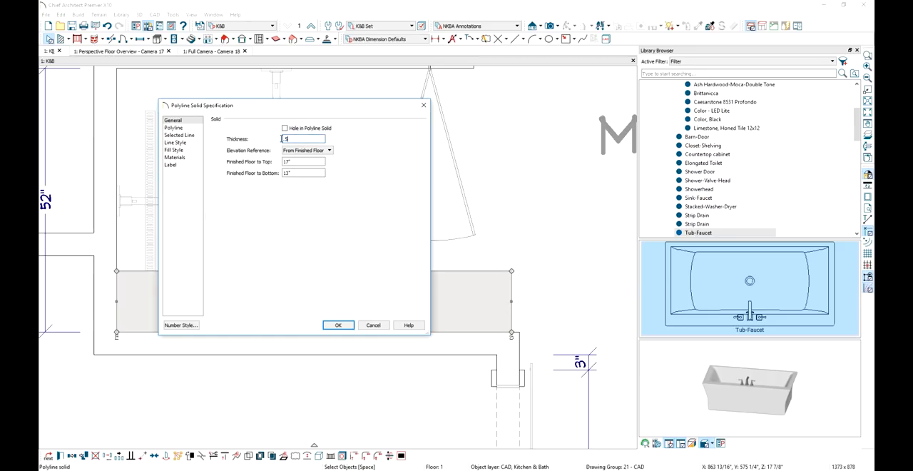
{"action": "type", "text": ".5"}
{"action": "key", "text": "Tab"}
{"action": "key", "text": "Tab"}
{"action": "type", "text": "17"}
{"action": "type", "text": ".5"}
{"action": "left_click", "coordinate": [329, 325]}
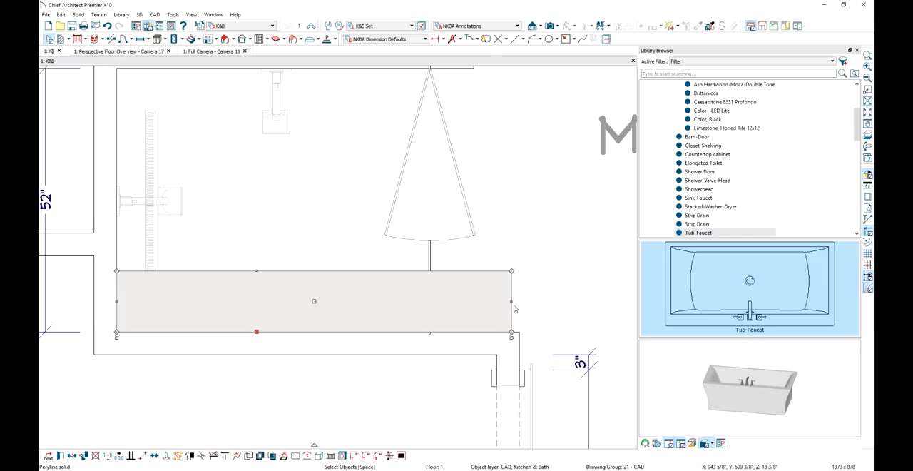
Resize the copied bench top slab to 78 1/2" long by 12 1/2" deep so it overhangs the bench
{"action": "scroll", "coordinate": [514, 308], "scroll_direction": "up", "scroll_amount": 2}
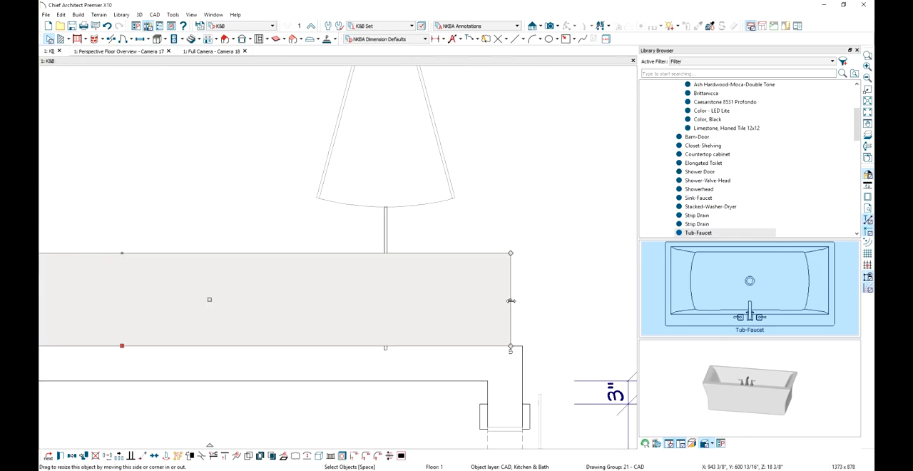
{"action": "left_click", "coordinate": [511, 300]}
{"action": "left_click_drag", "start_coordinate": [510, 300], "coordinate": [511, 301]}
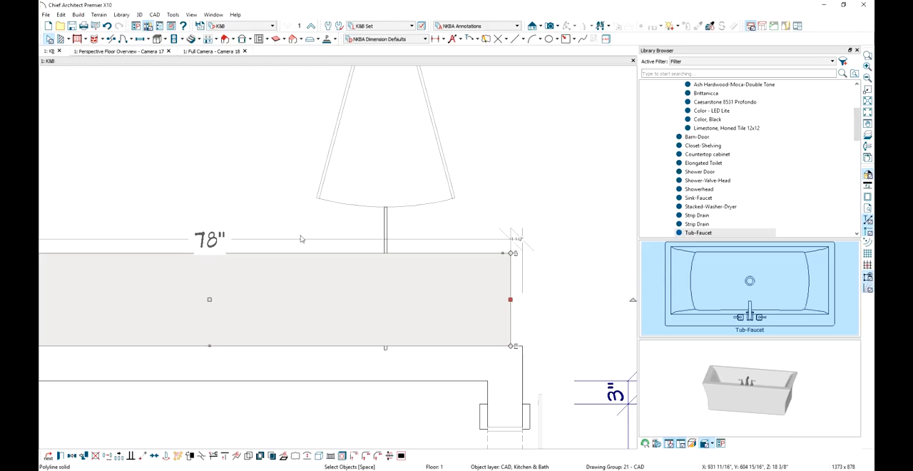
{"action": "left_click", "coordinate": [216, 238]}
{"action": "left_click", "coordinate": [232, 229]}
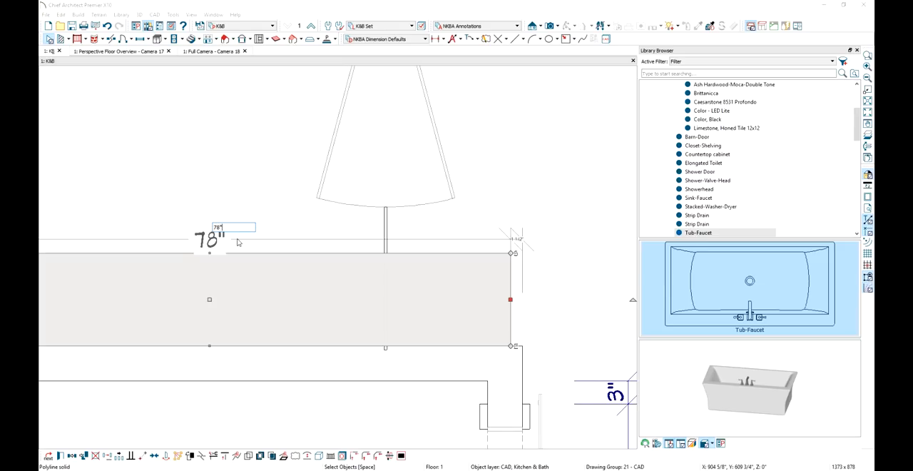
{"action": "type", "text": ".5"}
{"action": "key", "text": "Return"}
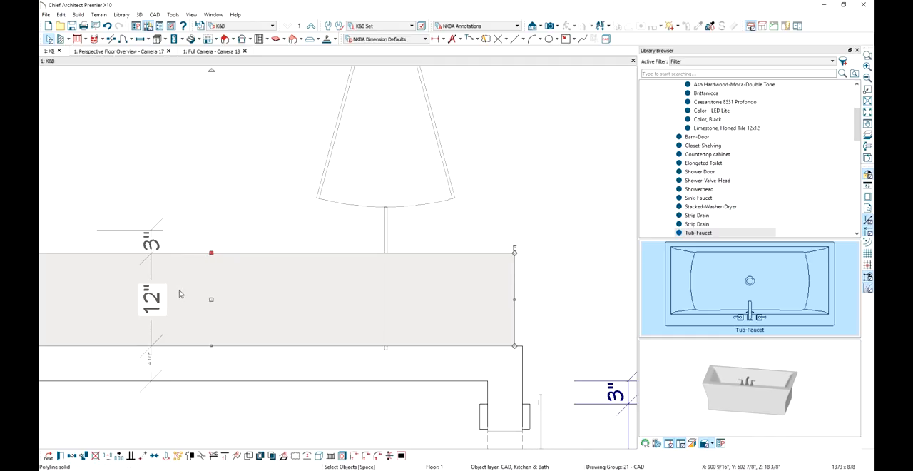
{"action": "left_click", "coordinate": [154, 301]}
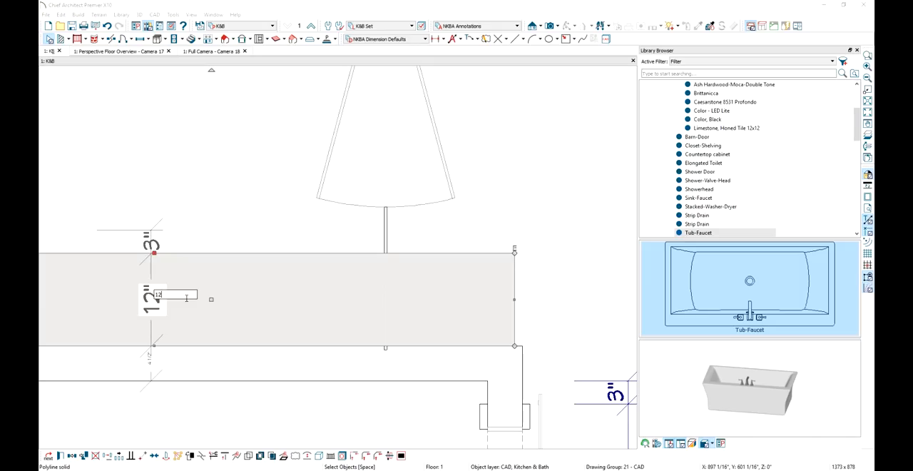
{"action": "key", "text": "Return"}
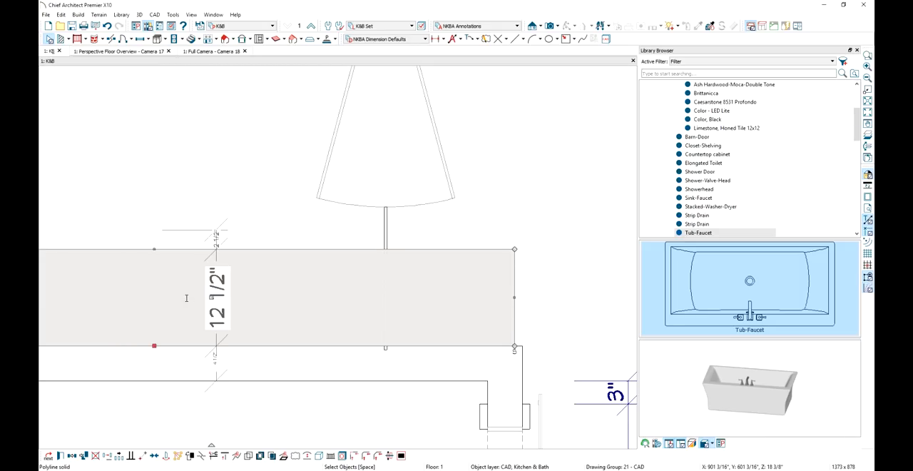
In the perspective floor overview, sample the Brittanicca material from the shower wall and paint it onto the bench's top slab
{"action": "left_click", "coordinate": [215, 51]}
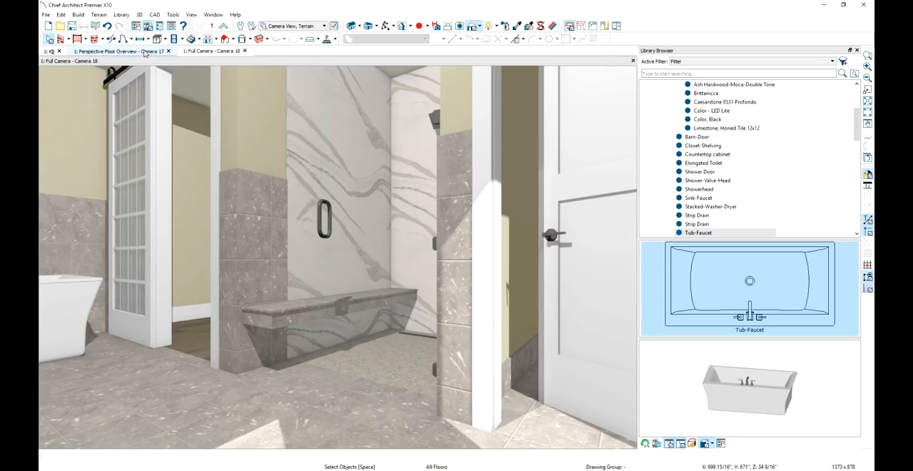
{"action": "left_click", "coordinate": [121, 51]}
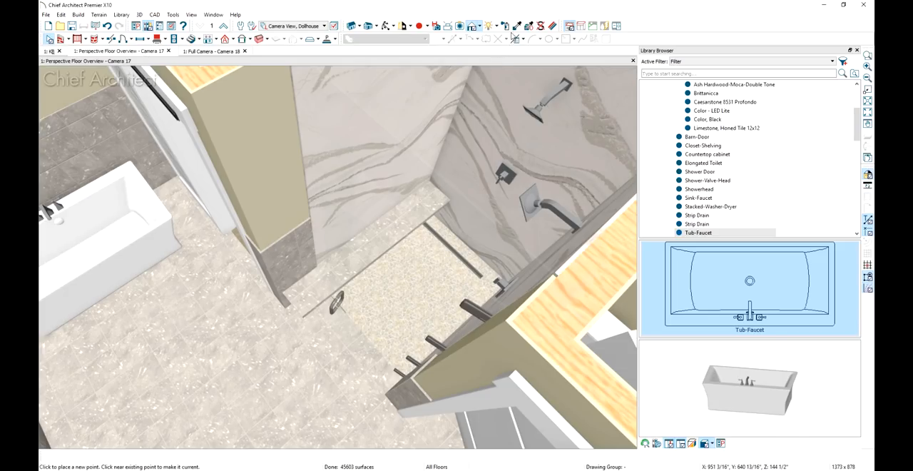
{"action": "left_click", "coordinate": [588, 109]}
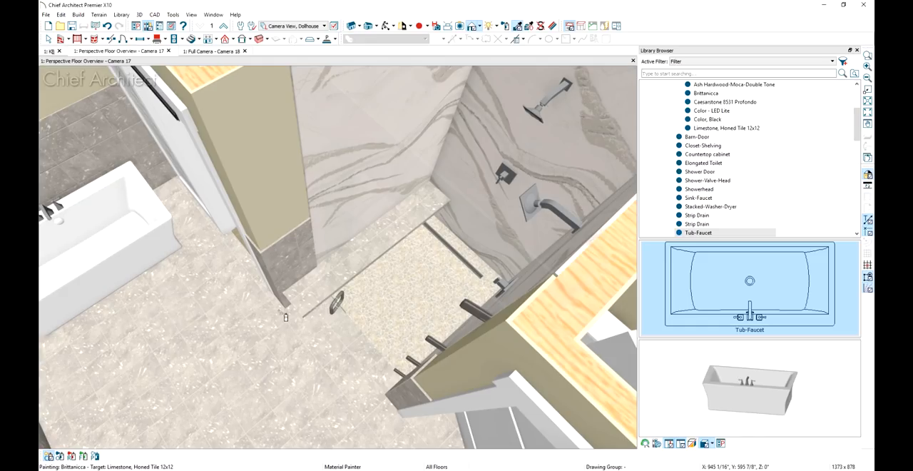
{"action": "left_click", "coordinate": [302, 307]}
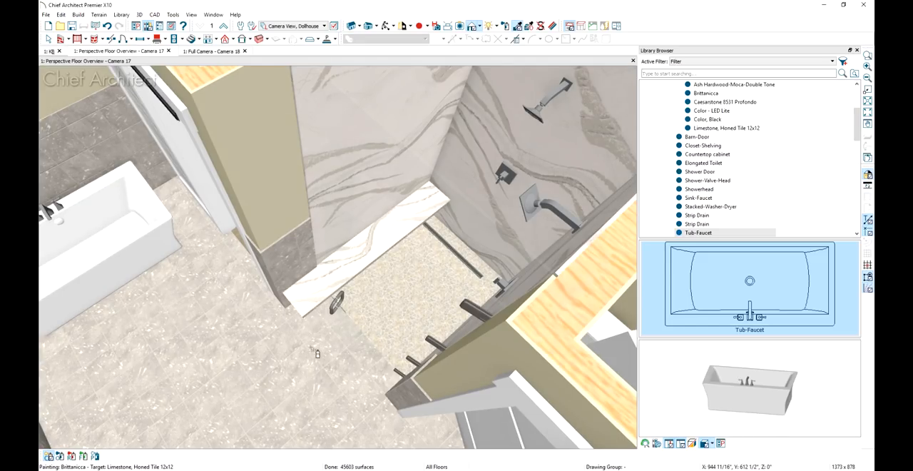
{"action": "middle_click_drag", "start_coordinate": [308, 352], "coordinate": [323, 243]}
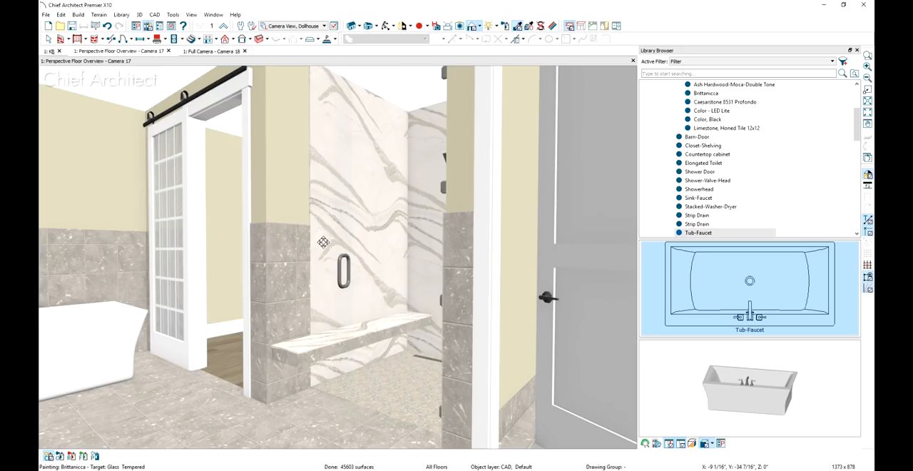
{"action": "key", "text": "space"}
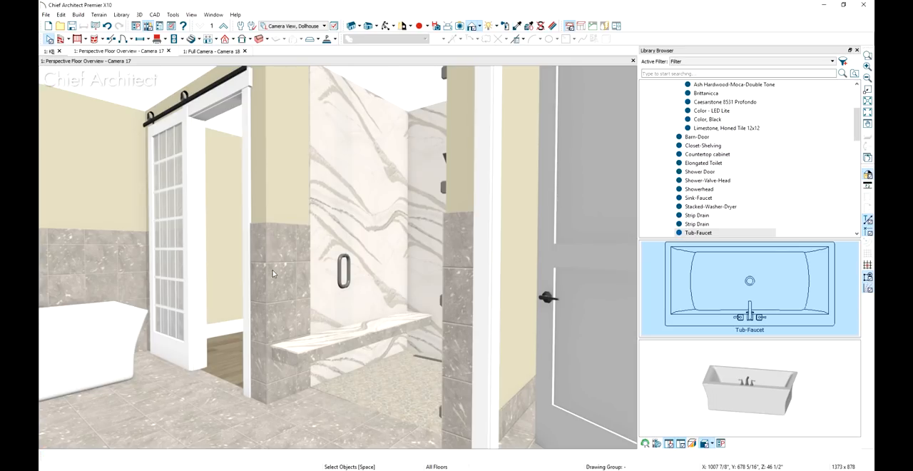
Place a wall niche with the default settings on the shower wall at the bench's far end, beside the showerhead
{"action": "middle_click_drag", "start_coordinate": [338, 248], "coordinate": [373, 440]}
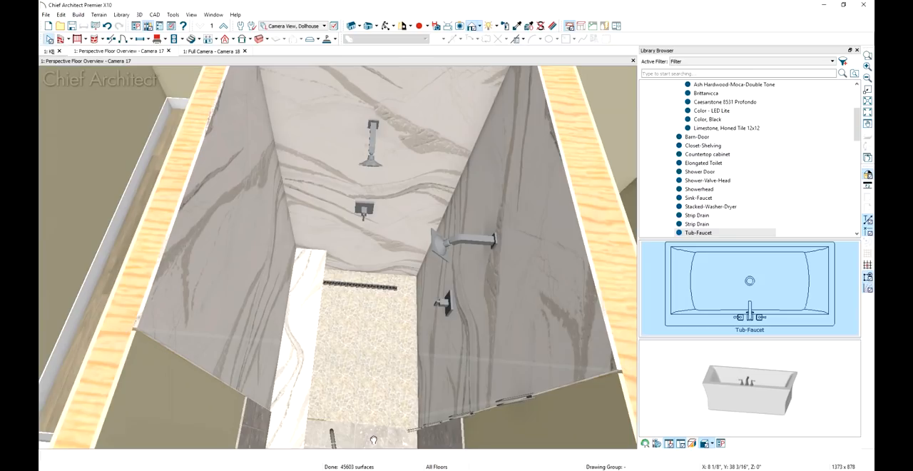
{"action": "left_click", "coordinate": [149, 40]}
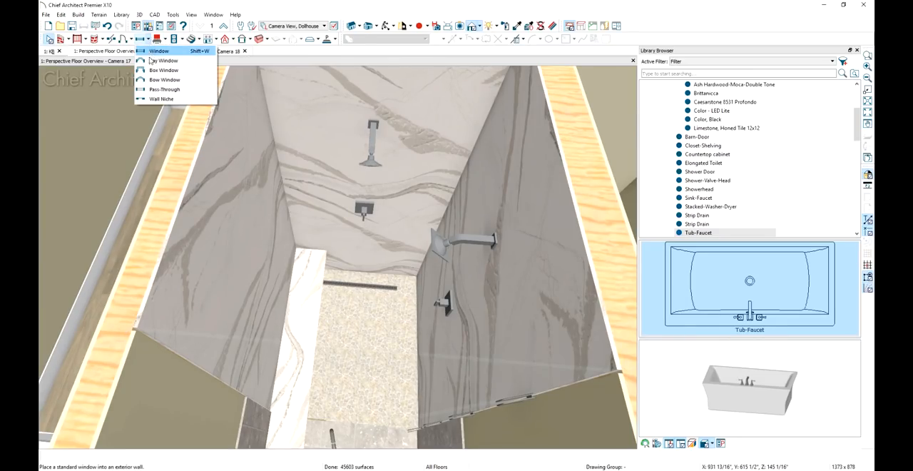
{"action": "left_click", "coordinate": [160, 97]}
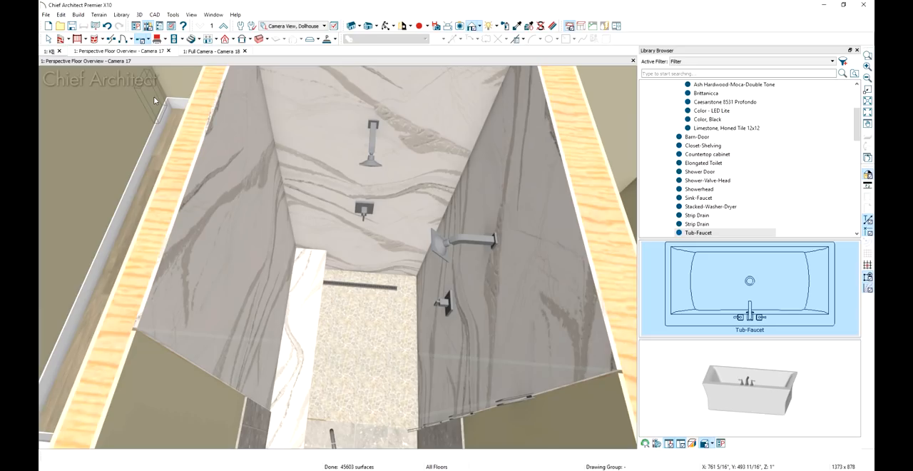
{"action": "double_click", "coordinate": [143, 41]}
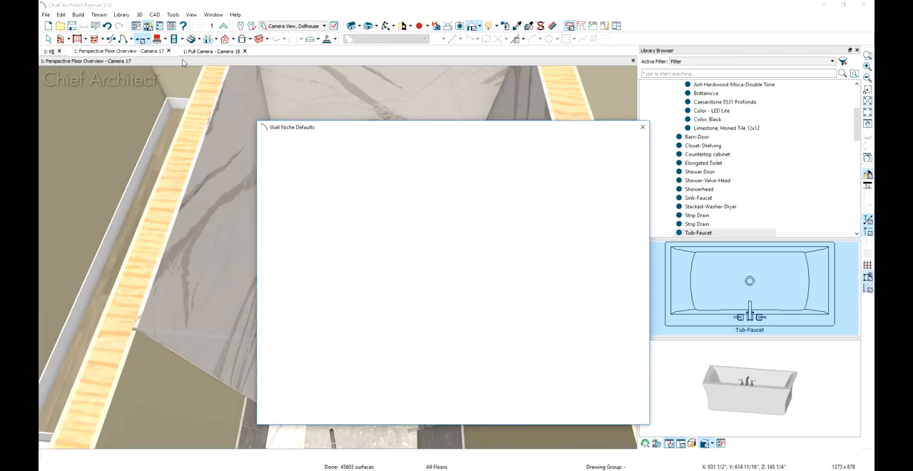
{"action": "left_click", "coordinate": [460, 151]}
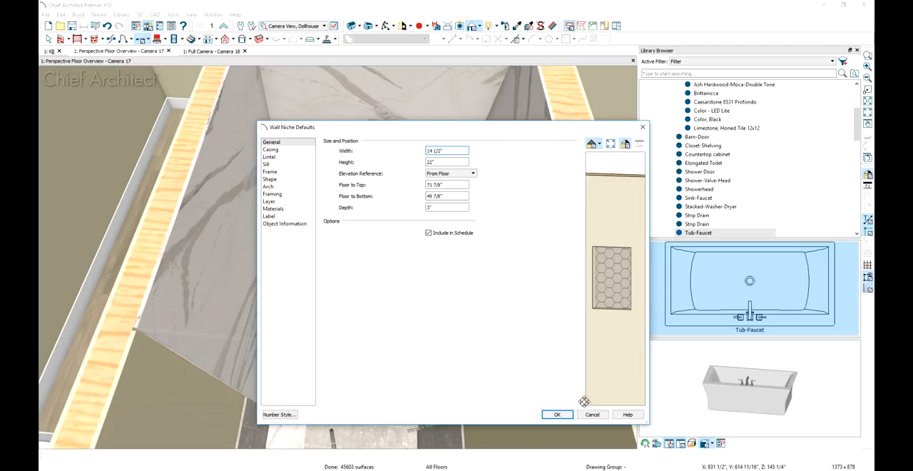
{"action": "left_click", "coordinate": [557, 415]}
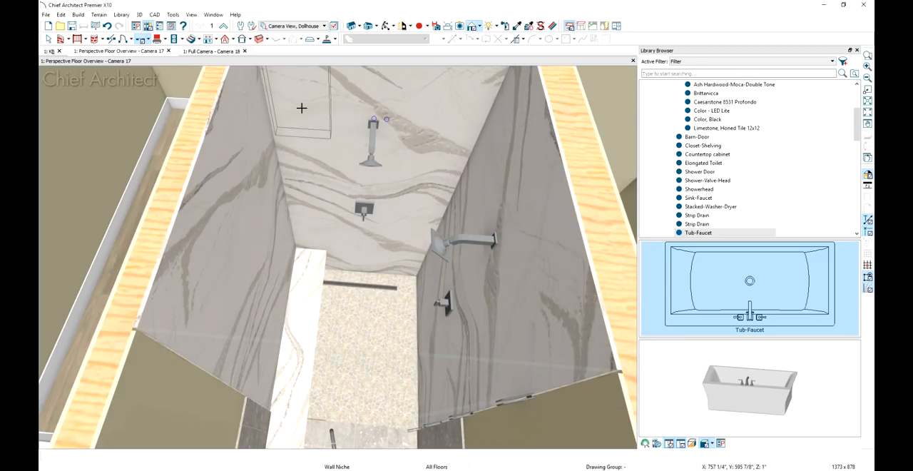
{"action": "left_click", "coordinate": [321, 179]}
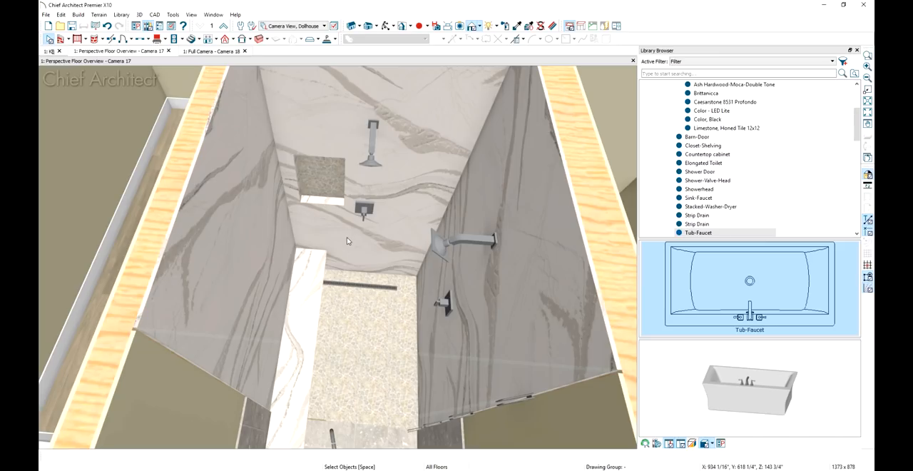
Place a second wall niche on the shower wall opposite the bench, beside that wall's showerhead
{"action": "middle_click_drag", "start_coordinate": [350, 246], "coordinate": [509, 256]}
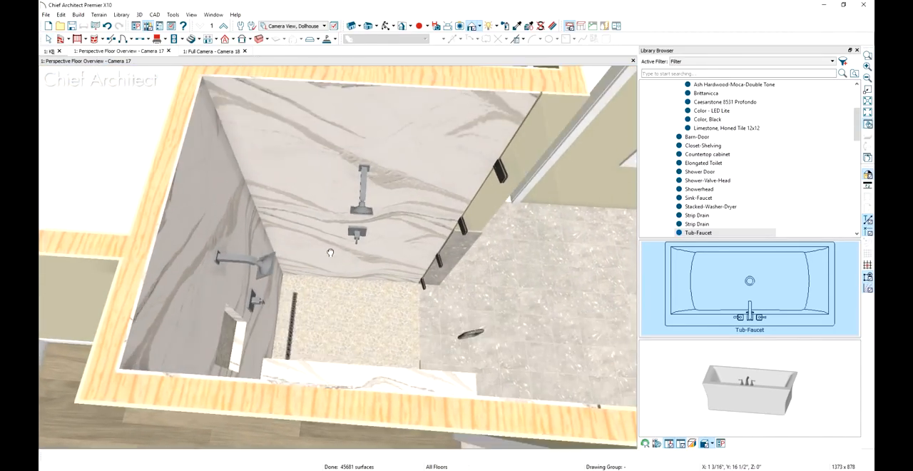
{"action": "middle_click_drag", "start_coordinate": [330, 253], "coordinate": [328, 239]}
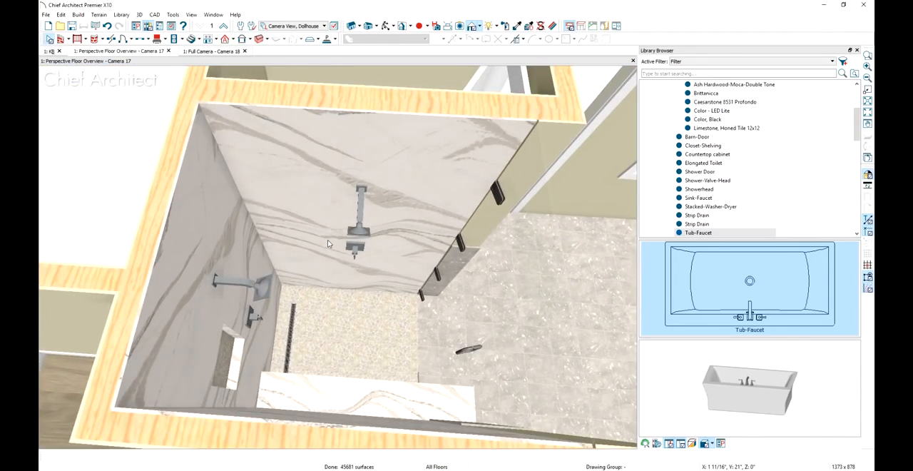
{"action": "scroll", "coordinate": [187, 115], "scroll_direction": "down", "scroll_amount": 1}
{"action": "left_click", "coordinate": [148, 54]}
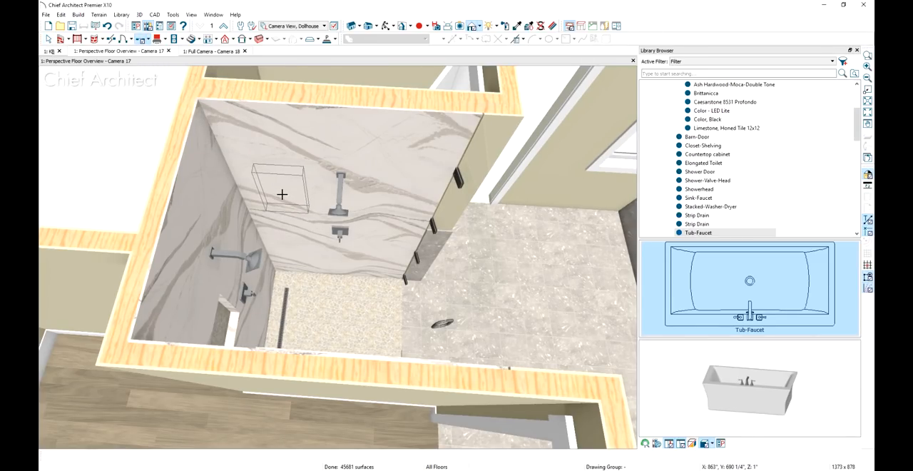
{"action": "left_click", "coordinate": [282, 194]}
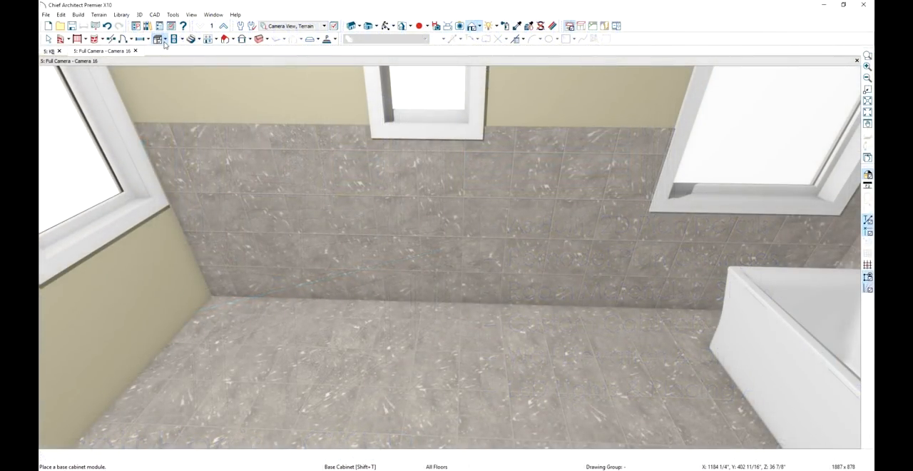
Place a base cabinet against the tiled wall, between the small window and the bathtub
{"action": "left_click", "coordinate": [163, 40]}
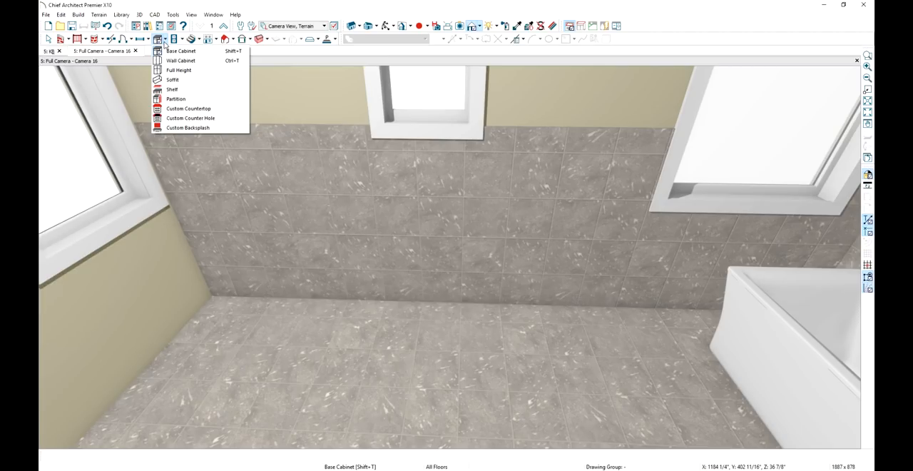
{"action": "left_click", "coordinate": [180, 51]}
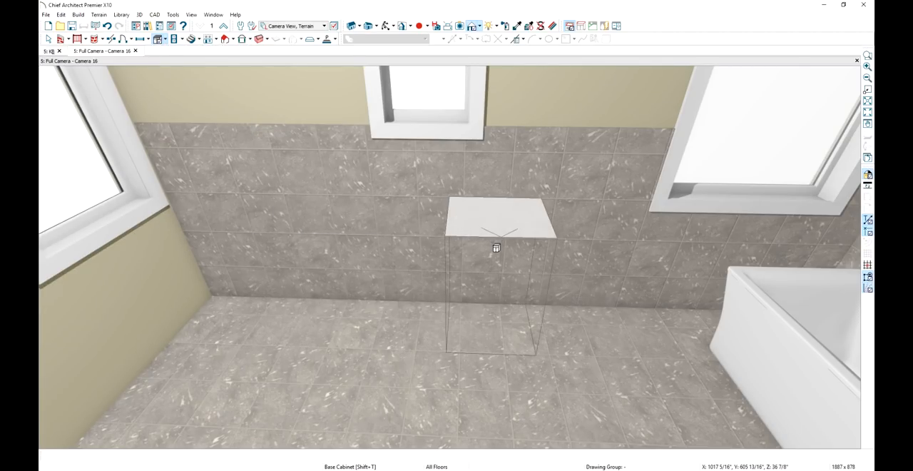
{"action": "left_click", "coordinate": [496, 248]}
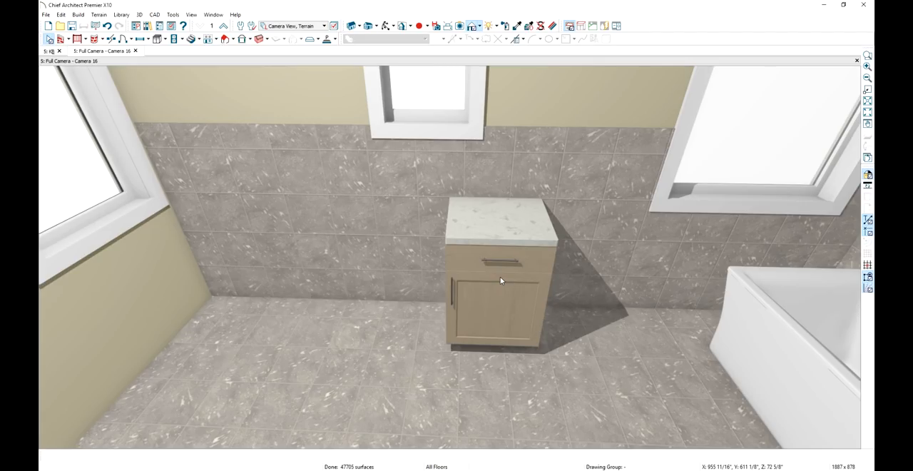
Set the base cabinet's height to 28 1/2" and its countertop thickness to 0"
{"action": "double_click", "coordinate": [501, 280]}
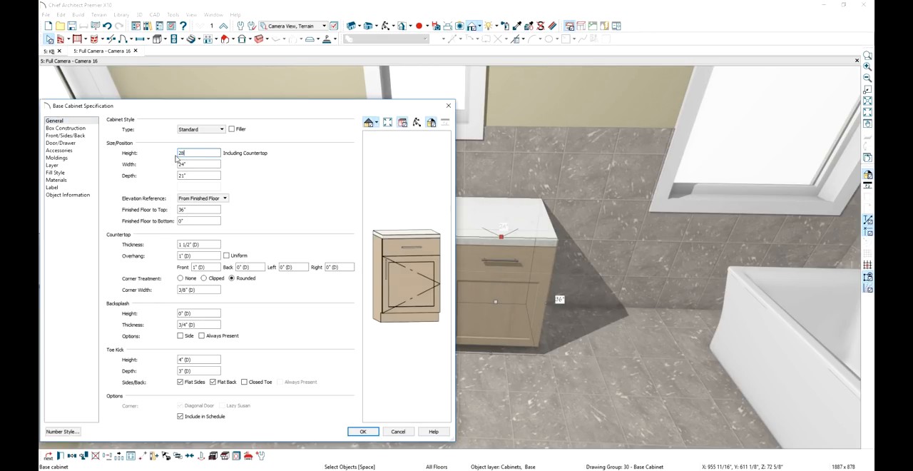
{"action": "key", "text": "Tab"}
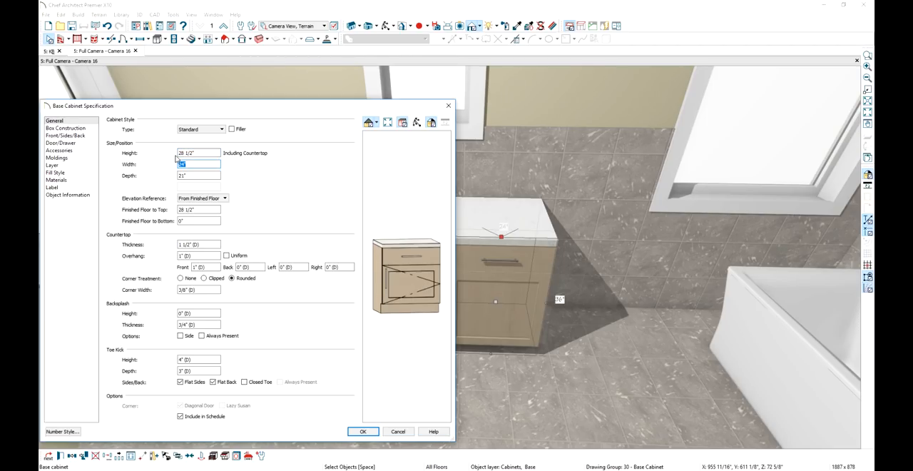
{"action": "left_click_drag", "start_coordinate": [200, 244], "coordinate": [178, 244]}
{"action": "type", "text": "0"}
{"action": "key", "text": "Tab"}
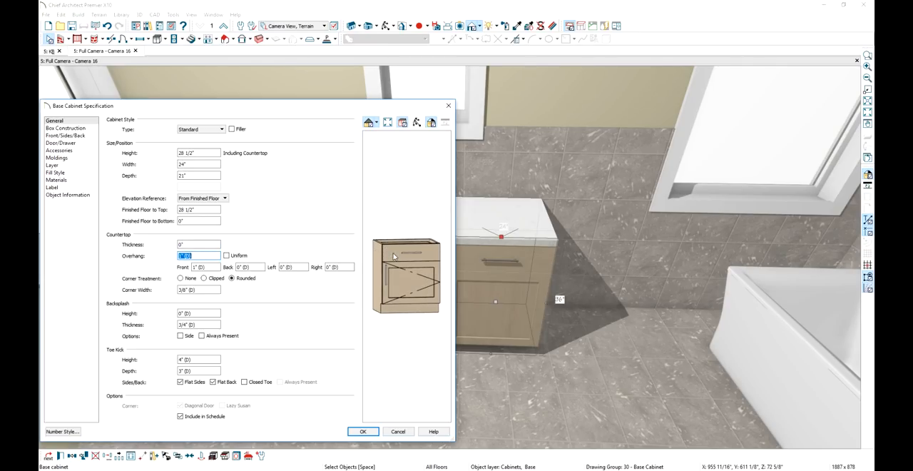
{"action": "left_click", "coordinate": [393, 257]}
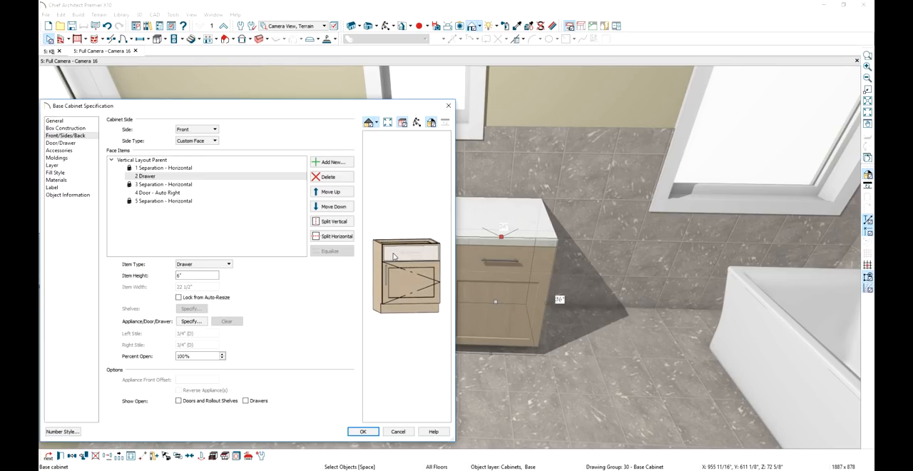
{"action": "left_click", "coordinate": [393, 257]}
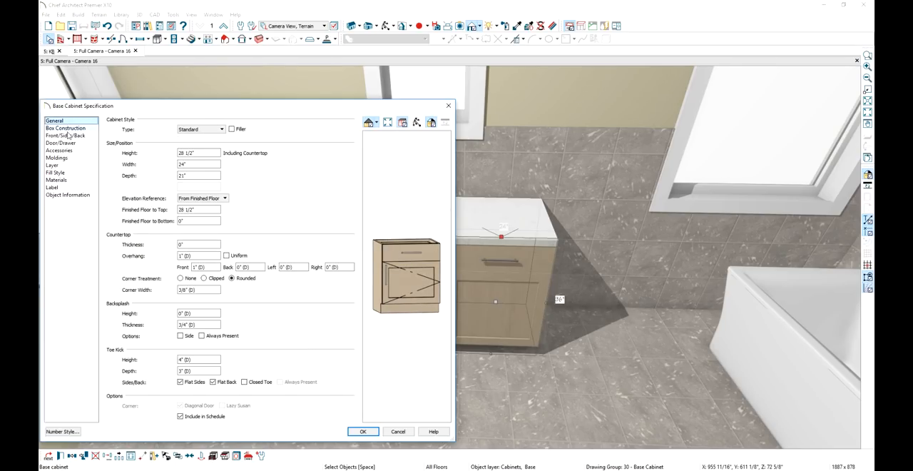
Assign the Cubic Knob from the bonus catalog's cabinet hardware as the cabinet's door handle and drawer handle
{"action": "left_click", "coordinate": [67, 144]}
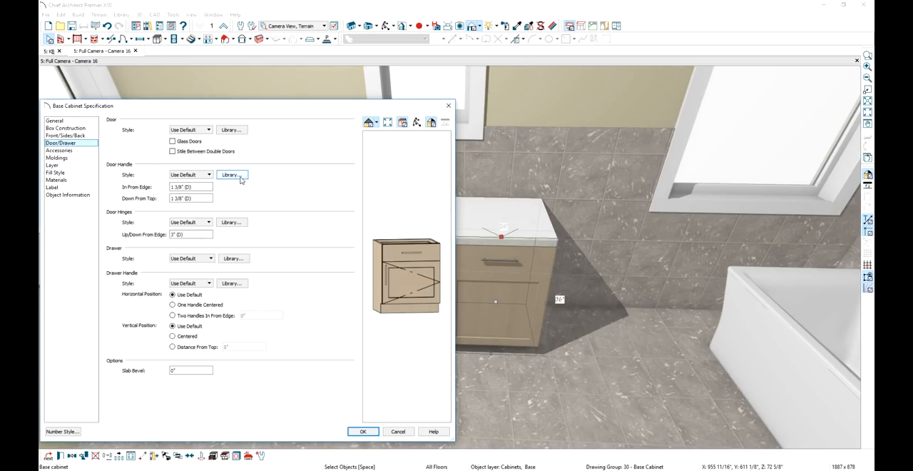
{"action": "left_click", "coordinate": [240, 180]}
{"action": "left_click", "coordinate": [749, 209]}
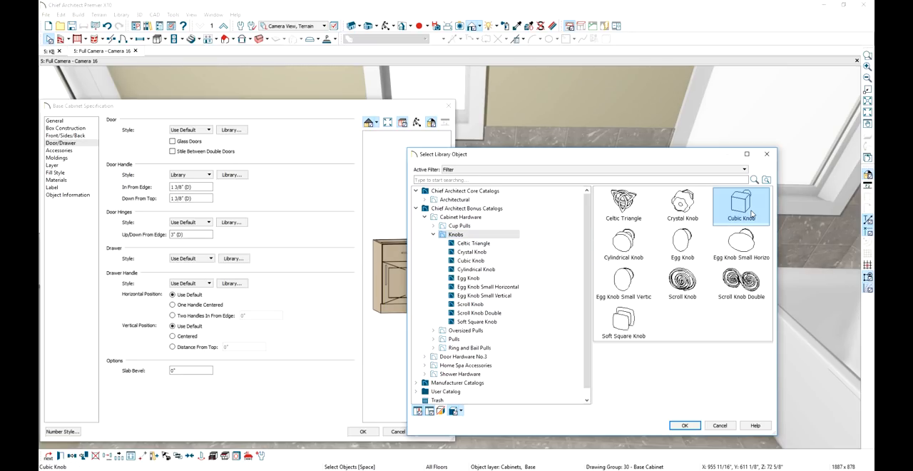
{"action": "left_click", "coordinate": [692, 425]}
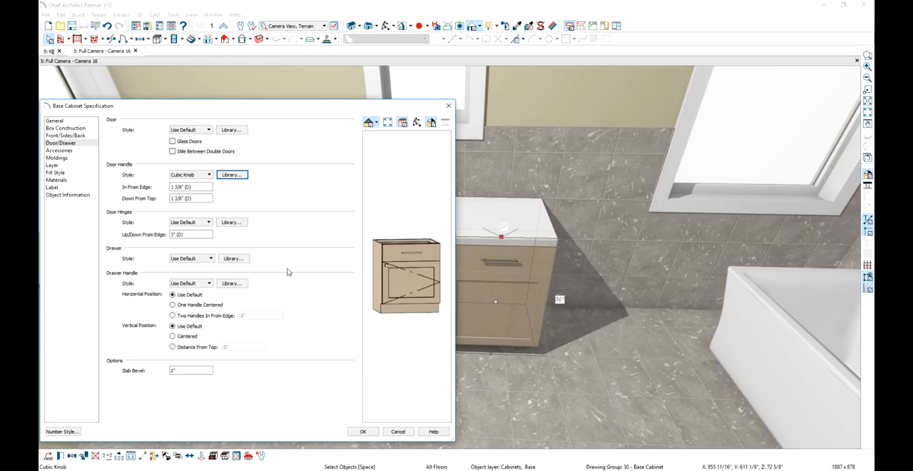
{"action": "left_click", "coordinate": [229, 285]}
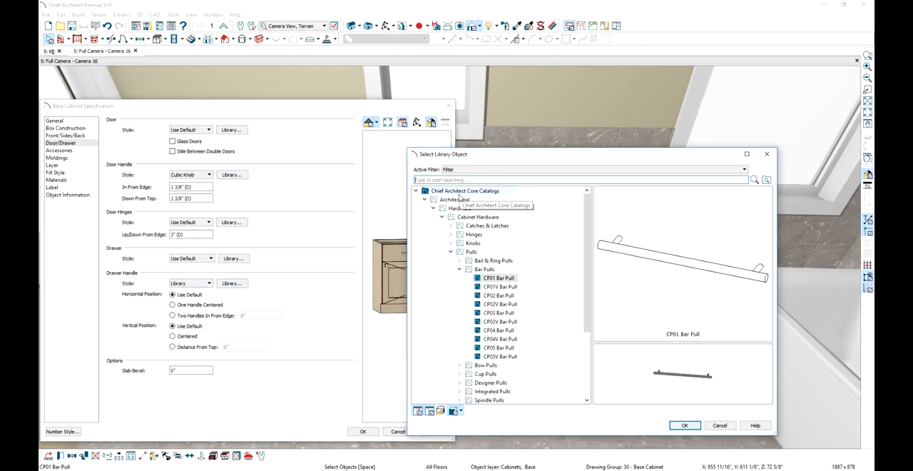
{"action": "left_click", "coordinate": [685, 425]}
{"action": "left_click", "coordinate": [370, 432]}
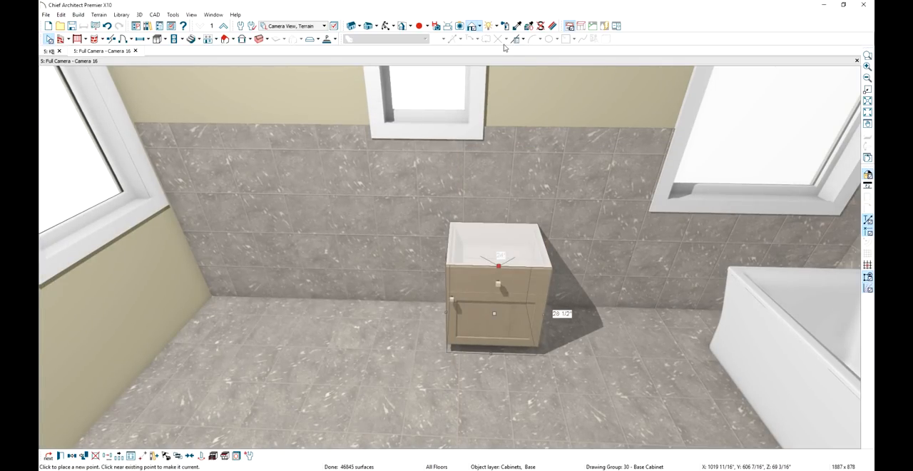
Sample the Glass Standard material from the small window and paint it onto the cabinet's knobs
{"action": "left_click", "coordinate": [517, 25]}
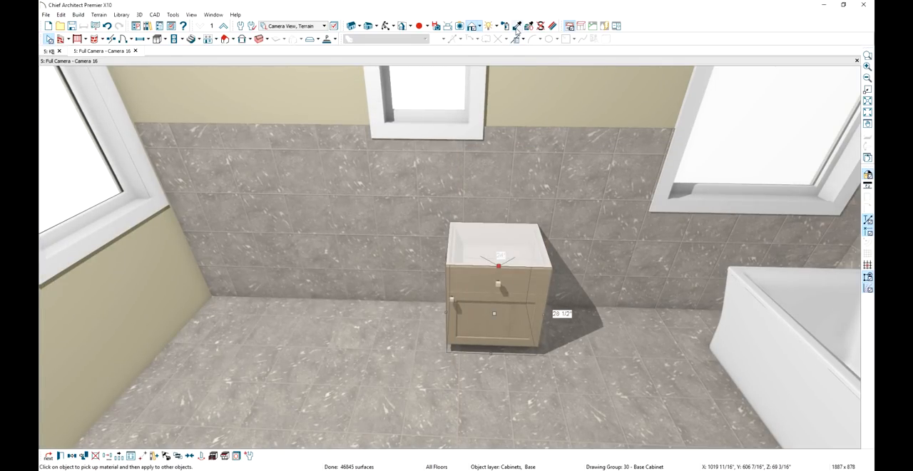
{"action": "left_click", "coordinate": [457, 75]}
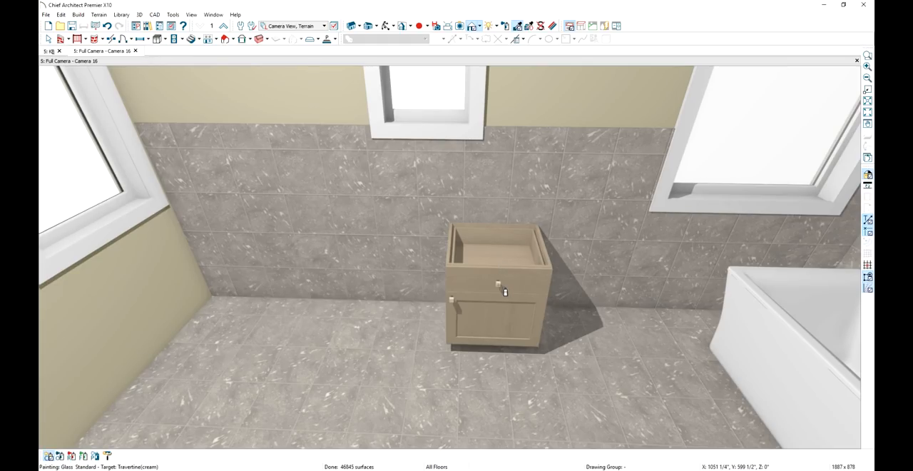
{"action": "left_click", "coordinate": [504, 291]}
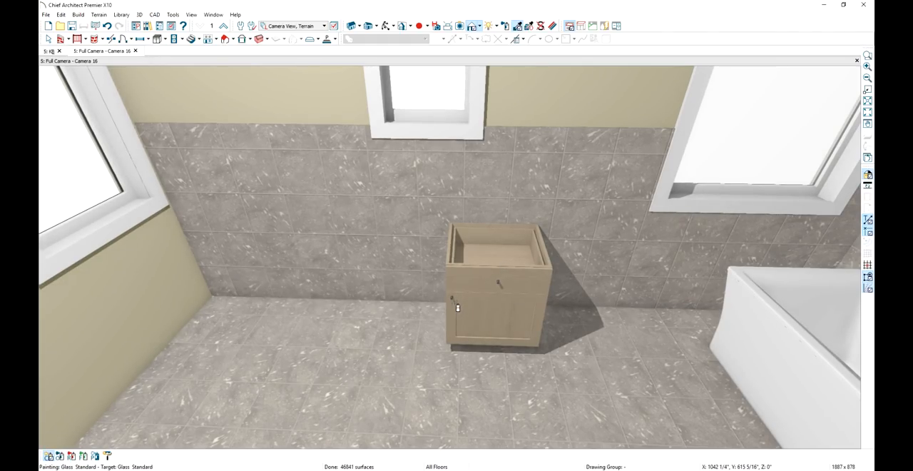
{"action": "key", "text": "Escape"}
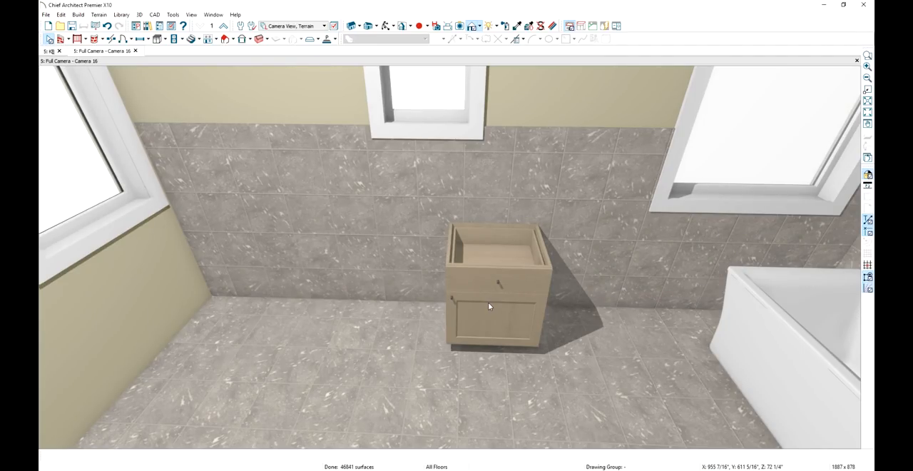
Make this cabinet the default for base cabinets and place a second one along the same wall, nearer the corner
{"action": "left_click", "coordinate": [488, 306]}
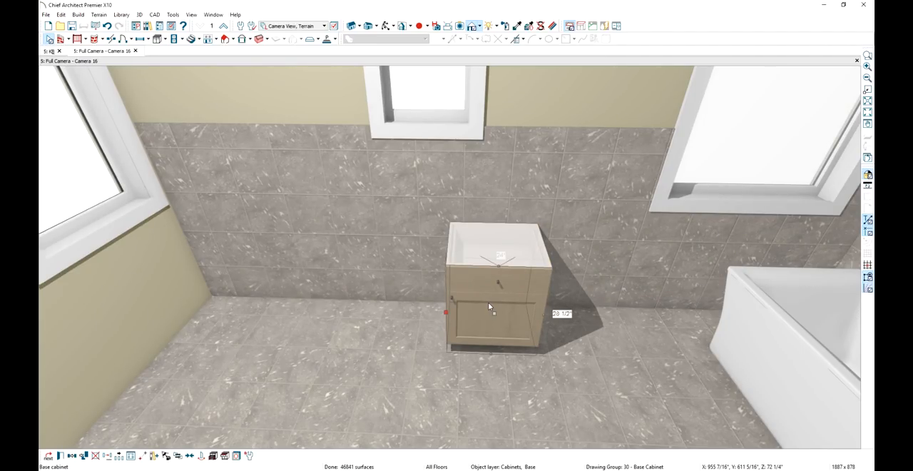
{"action": "left_click", "coordinate": [246, 454]}
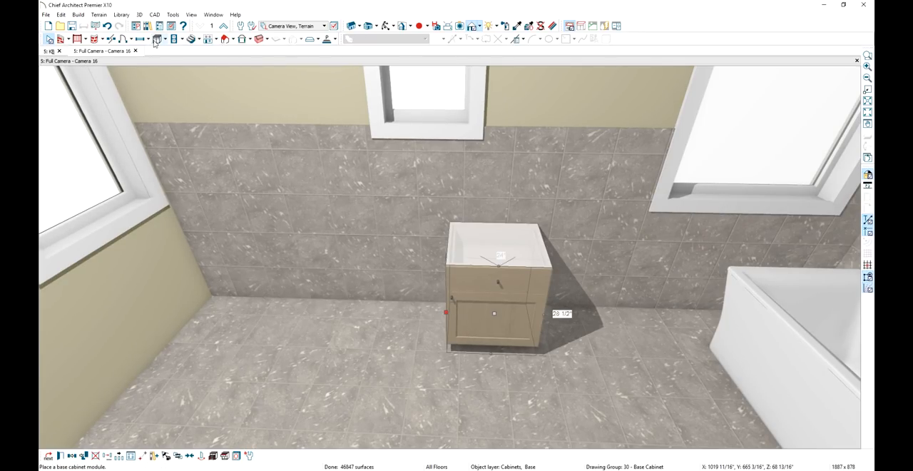
{"action": "left_click", "coordinate": [322, 232]}
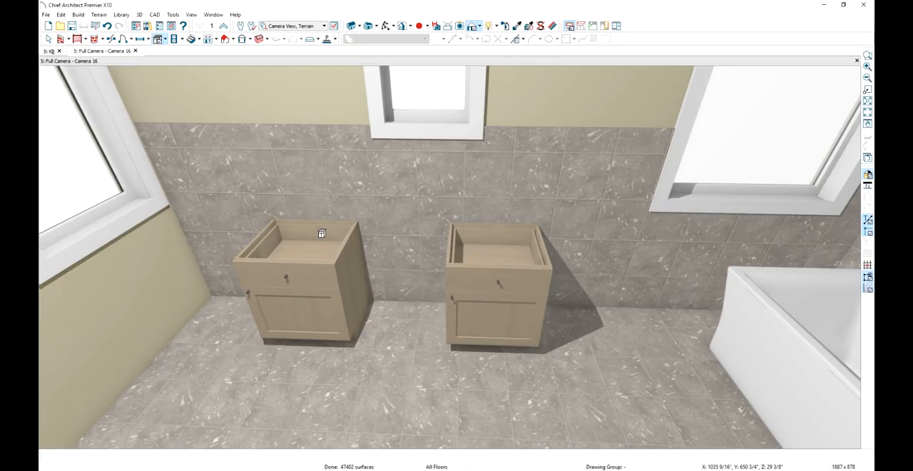
{"action": "key", "text": "space"}
Change the second cabinet's door to a drawer and split it horizontally to form a three-drawer front
{"action": "double_click", "coordinate": [317, 313]}
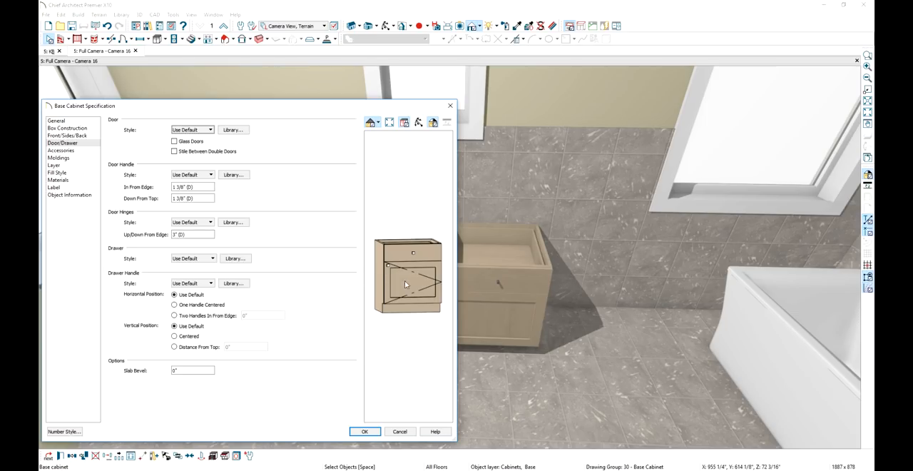
{"action": "left_click", "coordinate": [407, 280]}
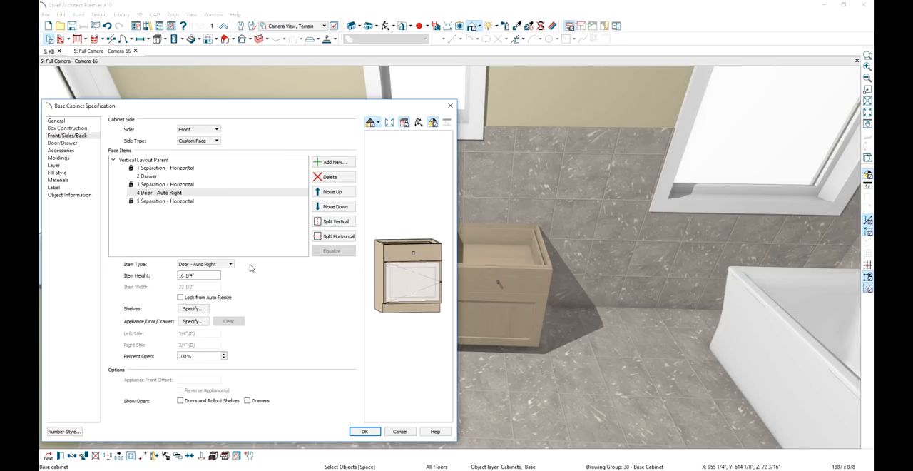
{"action": "left_click", "coordinate": [230, 263]}
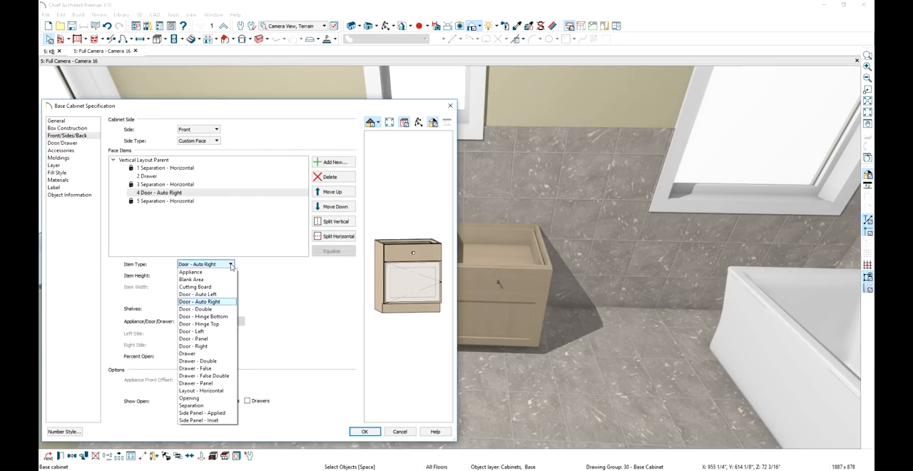
{"action": "left_click", "coordinate": [191, 353]}
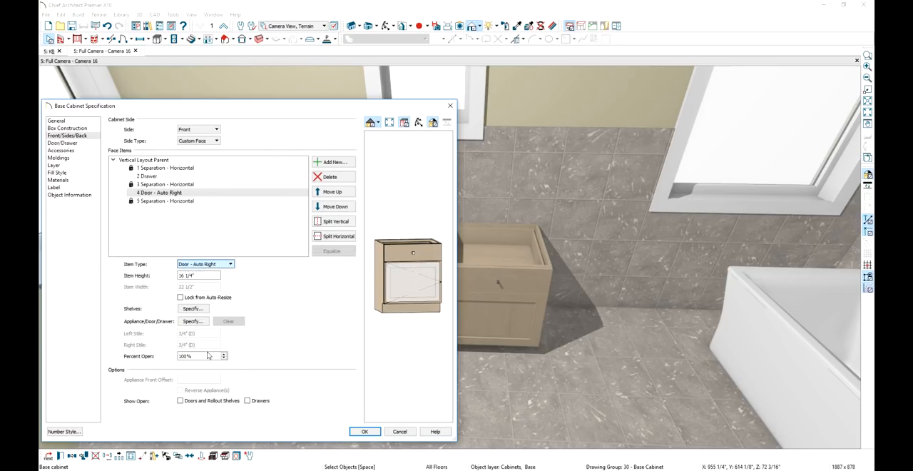
{"action": "left_click", "coordinate": [335, 236]}
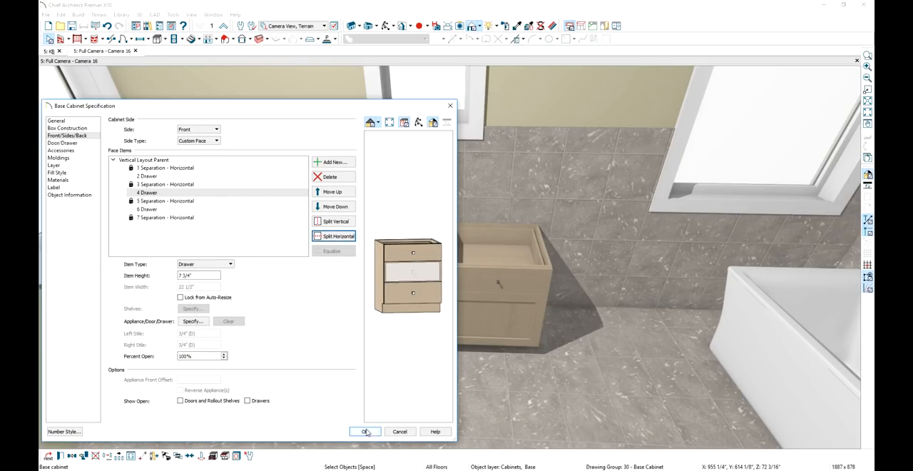
{"action": "left_click", "coordinate": [366, 431]}
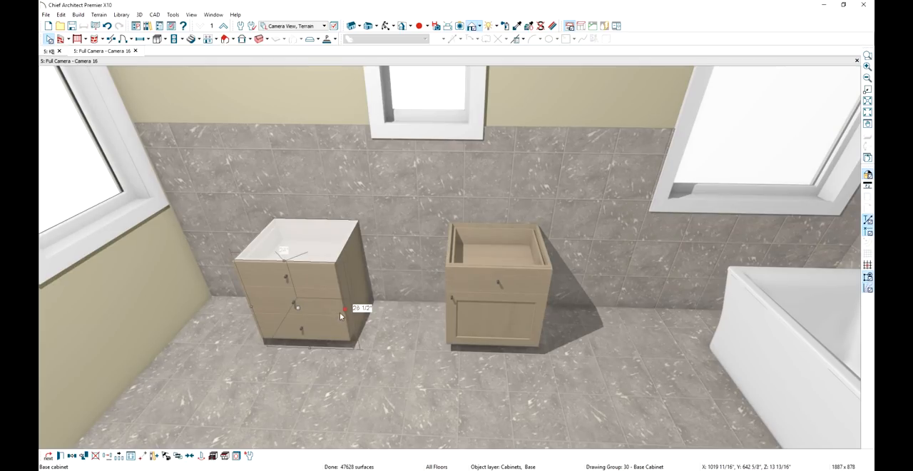
Narrow the three-drawer cabinet by pulling in its side that faces the door cabinet
{"action": "left_click_drag", "start_coordinate": [345, 308], "coordinate": [321, 308]}
{"action": "key", "text": "Escape"}
{"action": "middle_click_drag", "start_coordinate": [320, 358], "coordinate": [386, 360]}
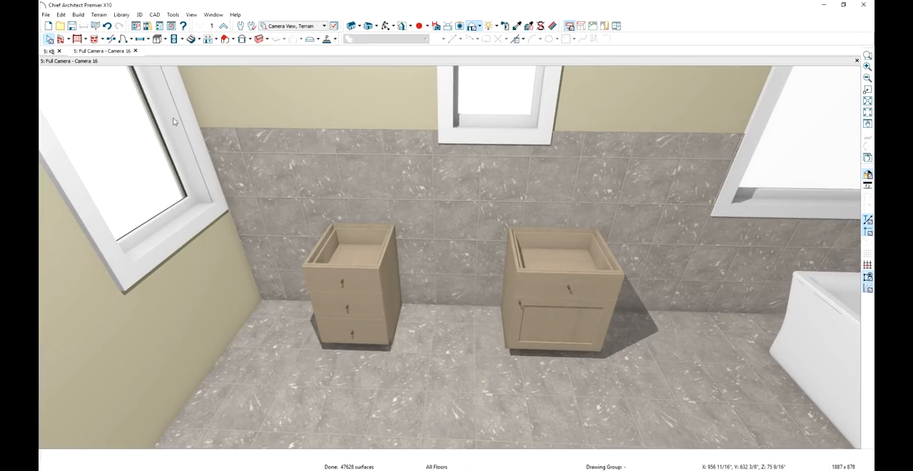
Place a base cabinet filler in the corner of the tiled wall, against the wall with the large window
{"action": "left_click", "coordinate": [82, 15]}
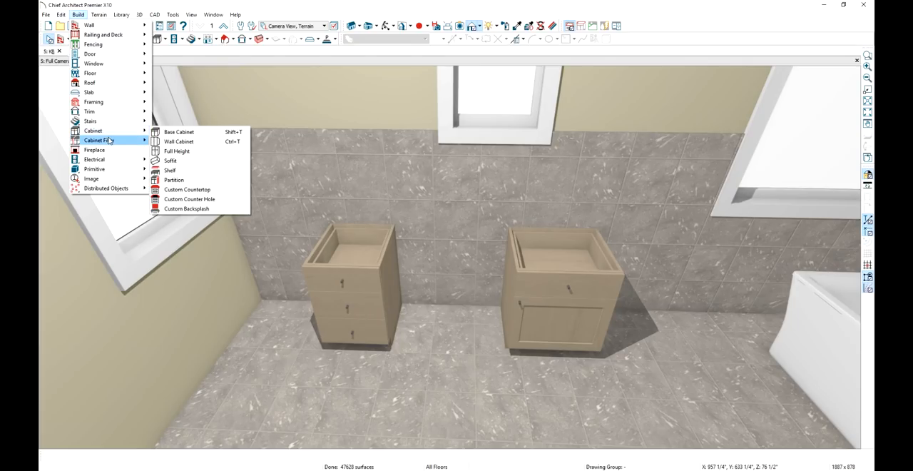
{"action": "mouse_move", "coordinate": [112, 142]}
{"action": "left_click", "coordinate": [176, 141]}
{"action": "left_click", "coordinate": [213, 303]}
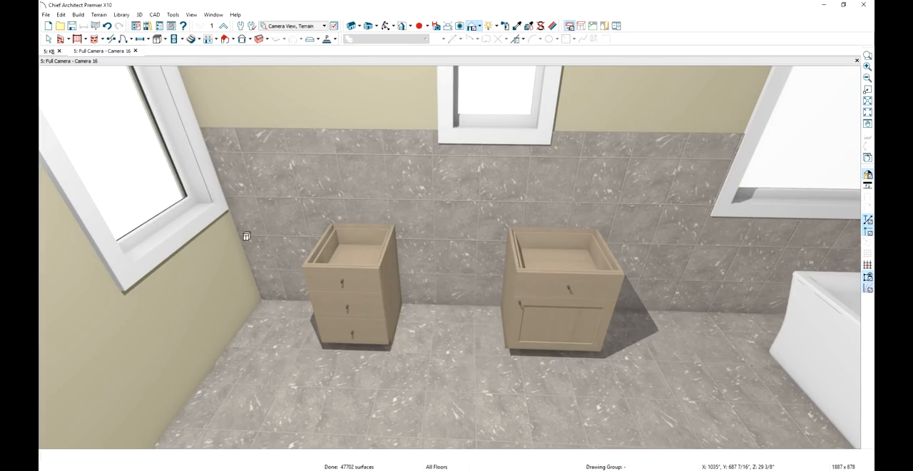
{"action": "left_click", "coordinate": [214, 303]}
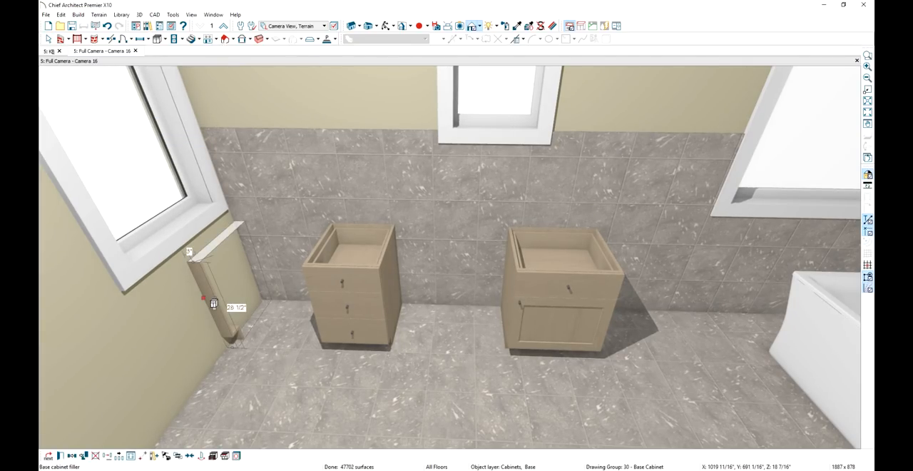
Set the corner filler's width to 1"
{"action": "double_click", "coordinate": [213, 303]}
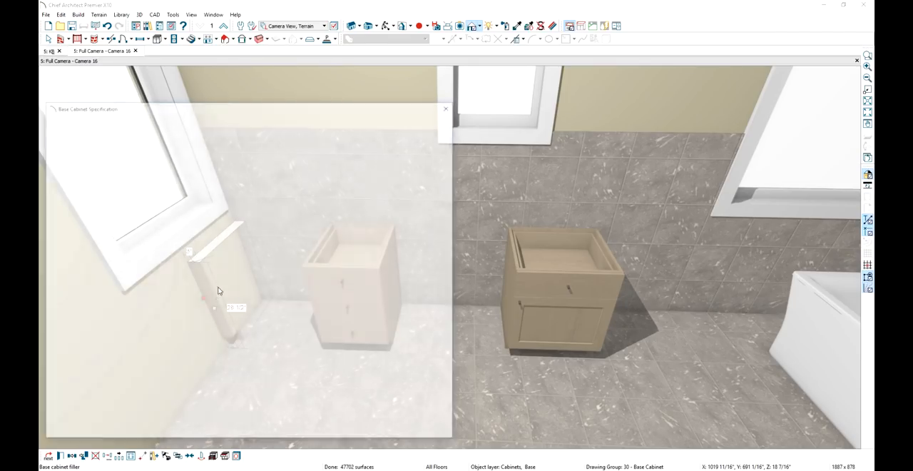
{"action": "left_click", "coordinate": [55, 121]}
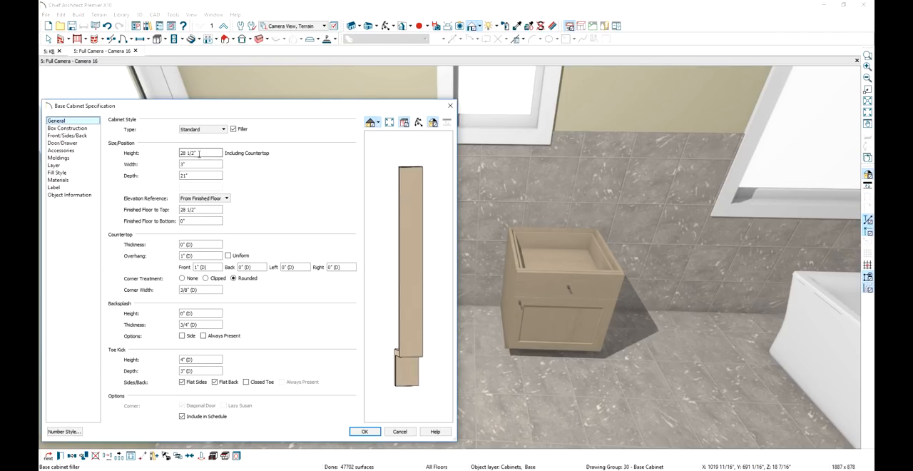
{"action": "double_click", "coordinate": [201, 164]}
{"action": "type", "text": "1"}
{"action": "left_click", "coordinate": [353, 433]}
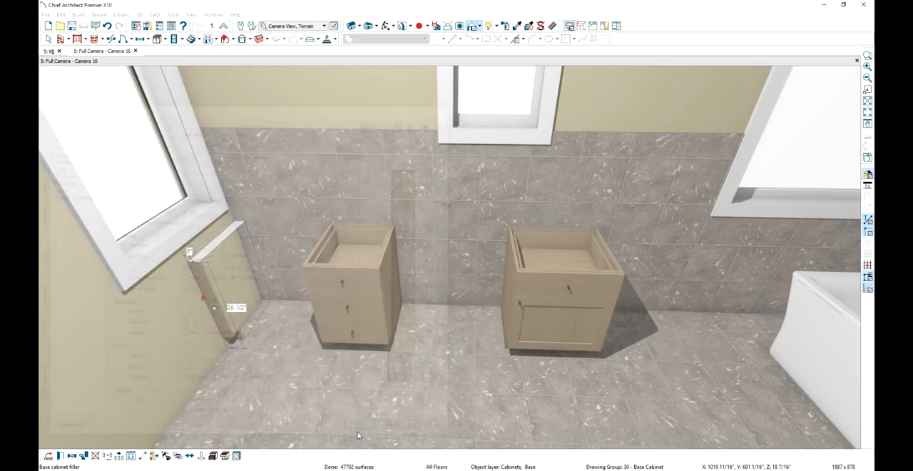
Move the three-drawer cabinet into the corner so it sits against the filler
{"action": "left_click", "coordinate": [349, 309]}
{"action": "left_click_drag", "start_coordinate": [348, 311], "coordinate": [235, 290]}
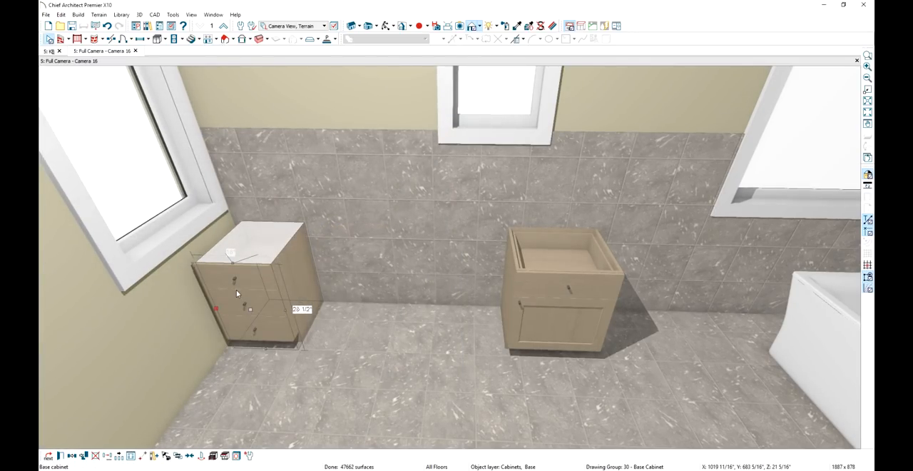
{"action": "key", "text": "Escape"}
Widen the door-and-drawer base cabinet to 36" and move it along the tiled wall against the three-drawer cabinet
{"action": "left_click", "coordinate": [541, 315]}
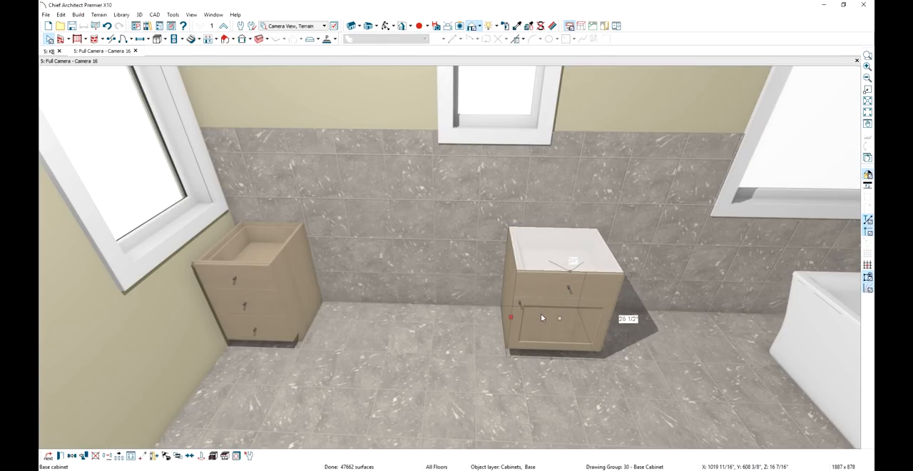
{"action": "left_click_drag", "start_coordinate": [505, 315], "coordinate": [462, 310]}
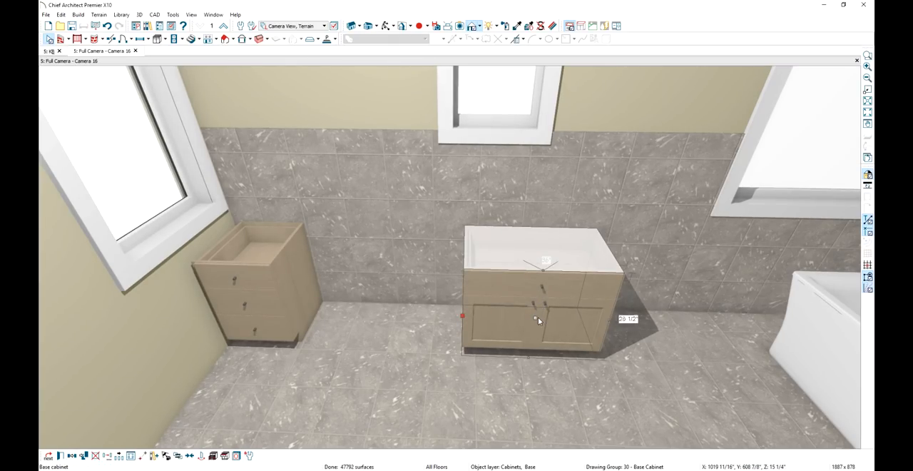
{"action": "left_click_drag", "start_coordinate": [538, 318], "coordinate": [322, 303]}
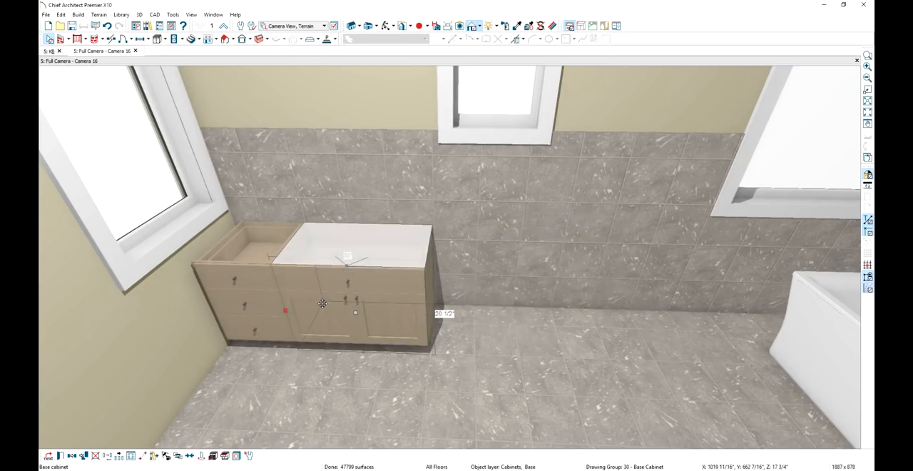
{"action": "key", "text": "Escape"}
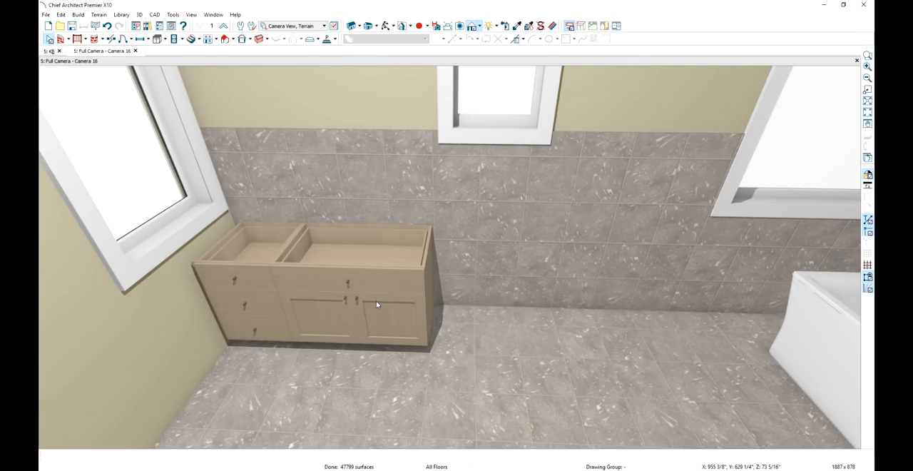
Delete the drawer from the 36" cabinet's front so only the double doors fill its face
{"action": "double_click", "coordinate": [376, 304]}
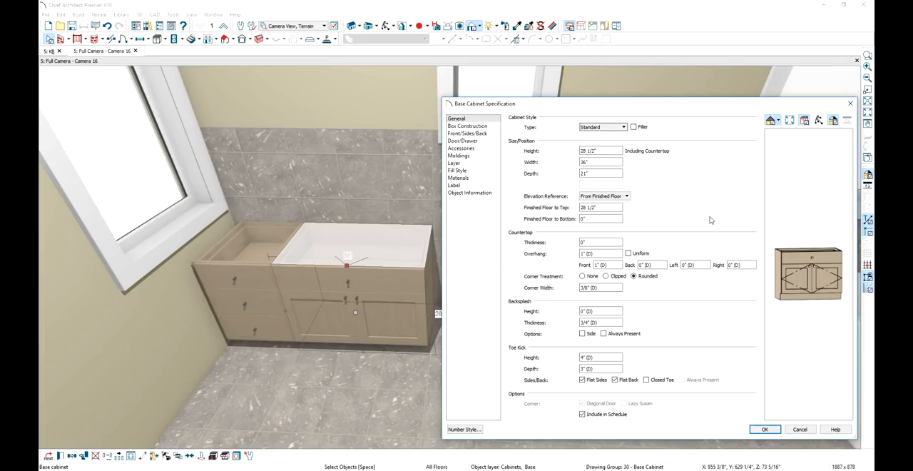
{"action": "left_click", "coordinate": [791, 264]}
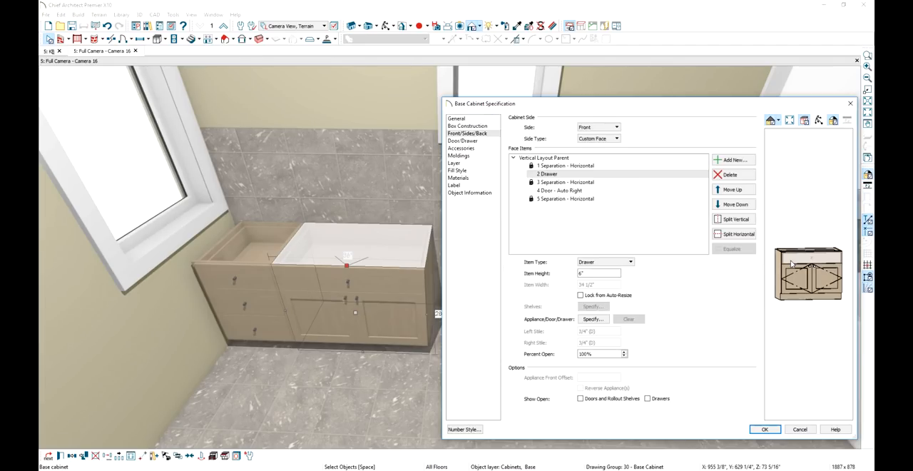
{"action": "left_click", "coordinate": [731, 175]}
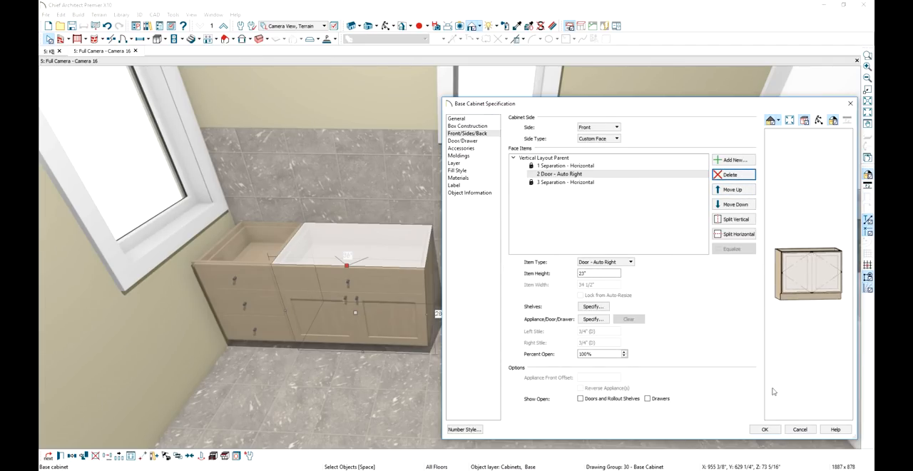
{"action": "left_click", "coordinate": [765, 429]}
Add another base cabinet against the open side of the 36" door cabinet and stretch it to 33" wide
{"action": "left_click", "coordinate": [157, 38]}
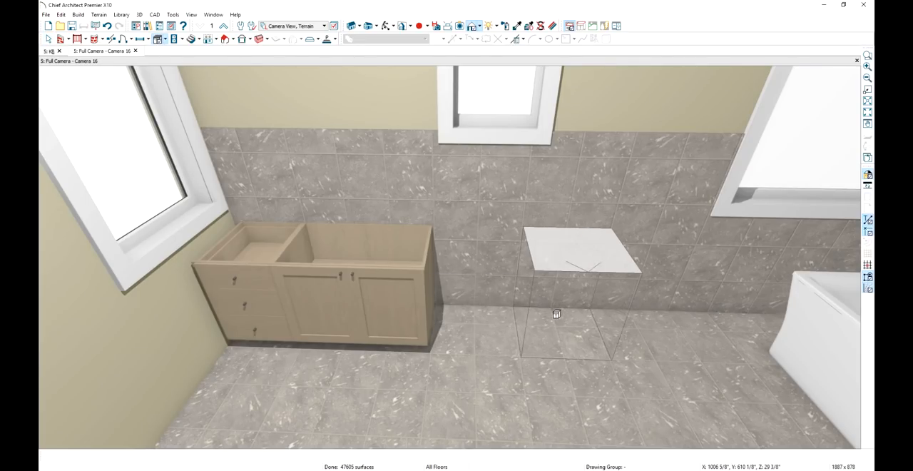
{"action": "left_click", "coordinate": [525, 318]}
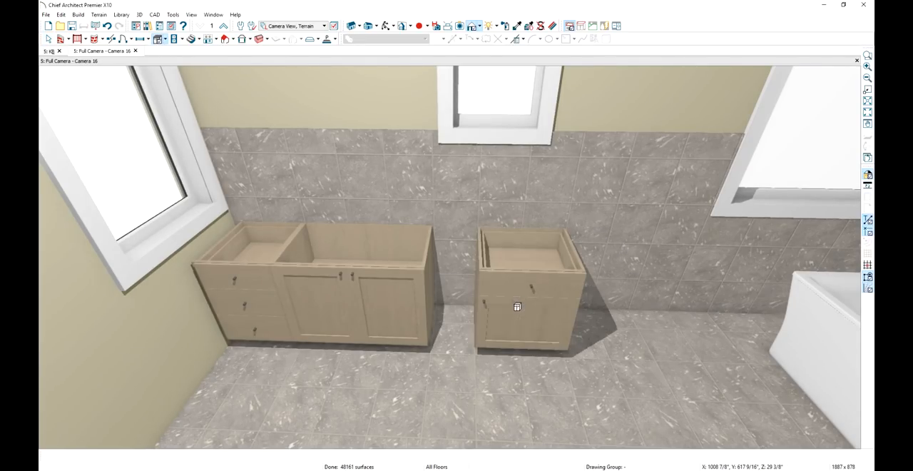
{"action": "left_click_drag", "start_coordinate": [526, 319], "coordinate": [467, 311]}
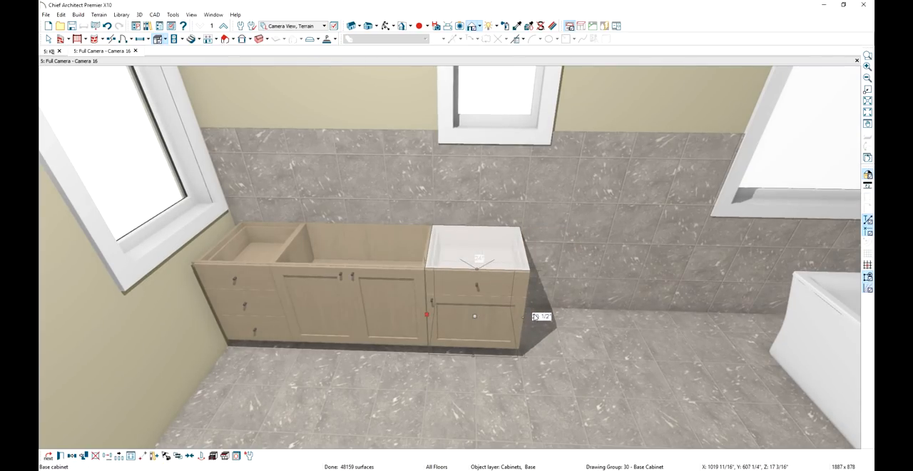
{"action": "left_click_drag", "start_coordinate": [523, 316], "coordinate": [561, 313]}
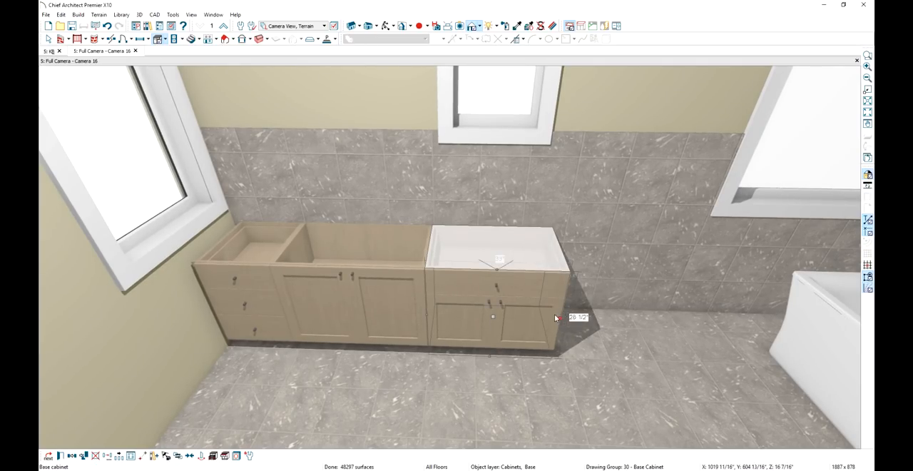
Set the 33" cabinet's door style to the library's X Storage and its door handle style to None
{"action": "double_click", "coordinate": [536, 328]}
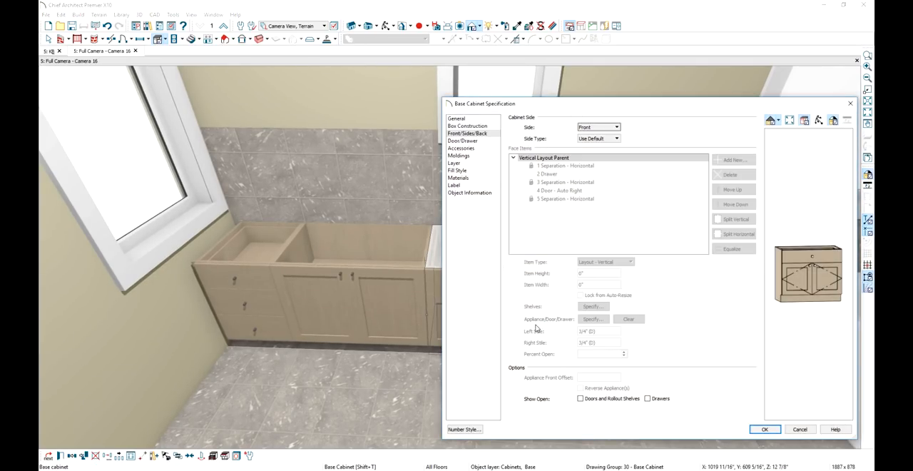
{"action": "left_click", "coordinate": [807, 288]}
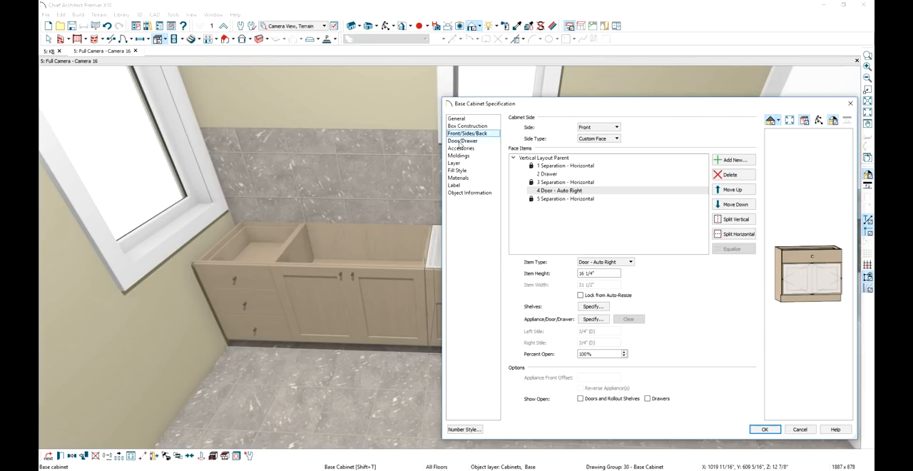
{"action": "left_click", "coordinate": [461, 142]}
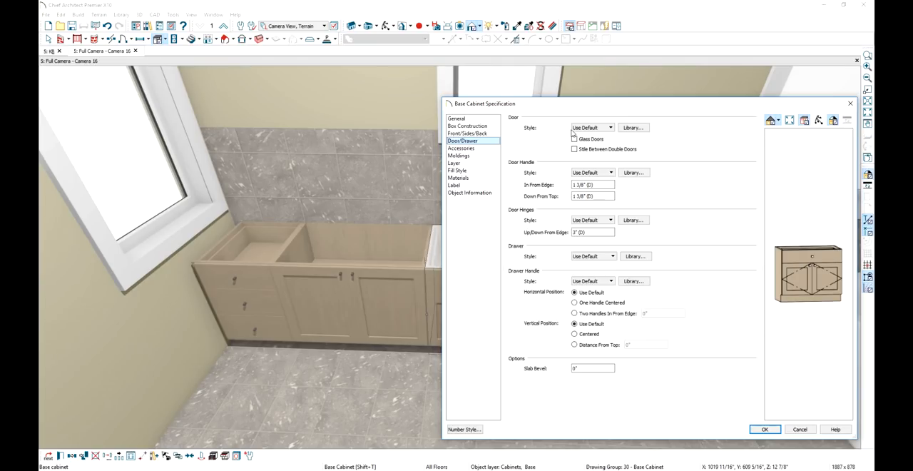
{"action": "left_click", "coordinate": [637, 128]}
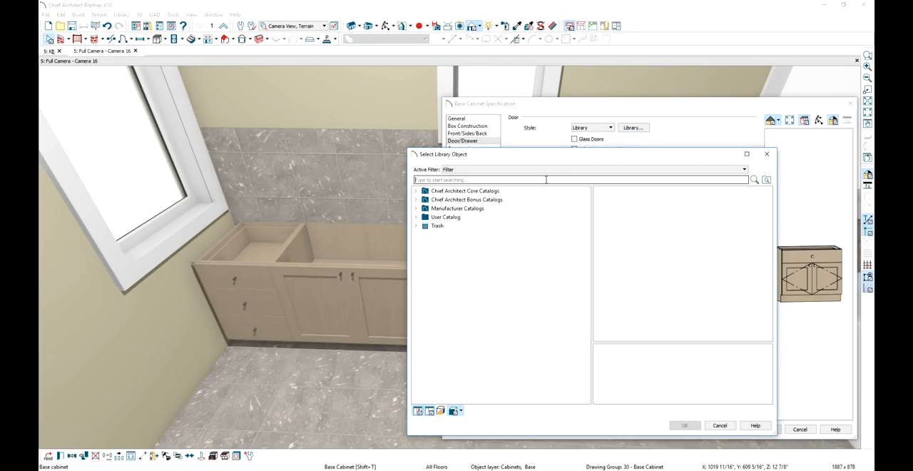
{"action": "type", "text": "x storage"}
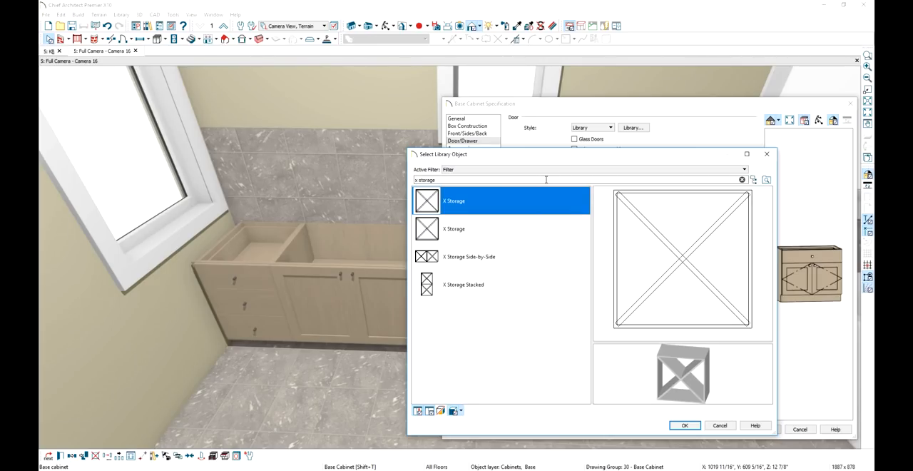
{"action": "left_click", "coordinate": [696, 428]}
{"action": "left_click", "coordinate": [610, 173]}
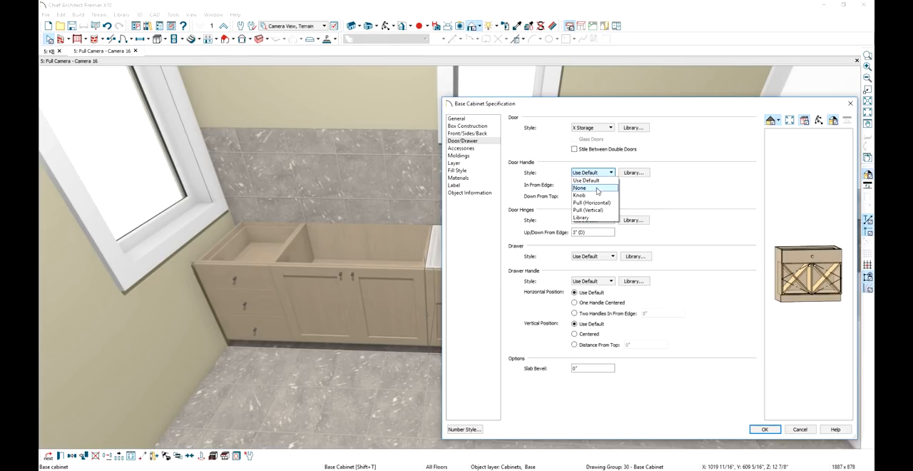
{"action": "left_click", "coordinate": [580, 188]}
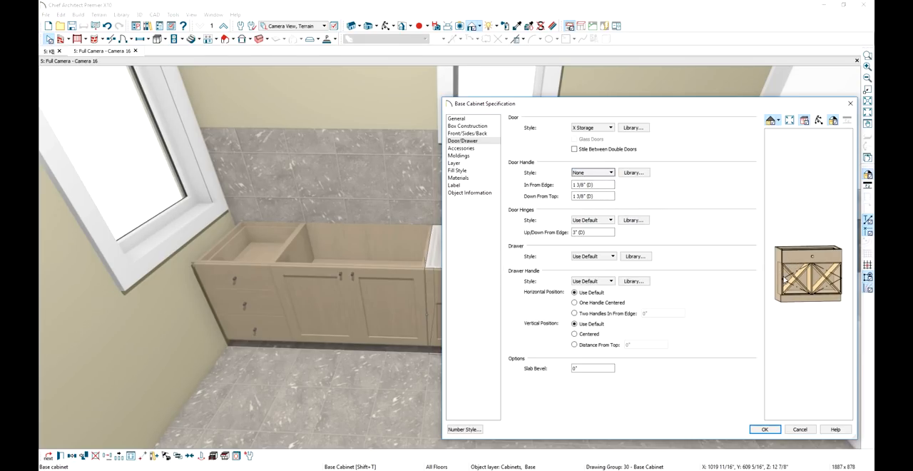
Change the 33" cabinet's door face item to Door - Left so a single X storage panel fills the opening
{"action": "left_click", "coordinate": [487, 134]}
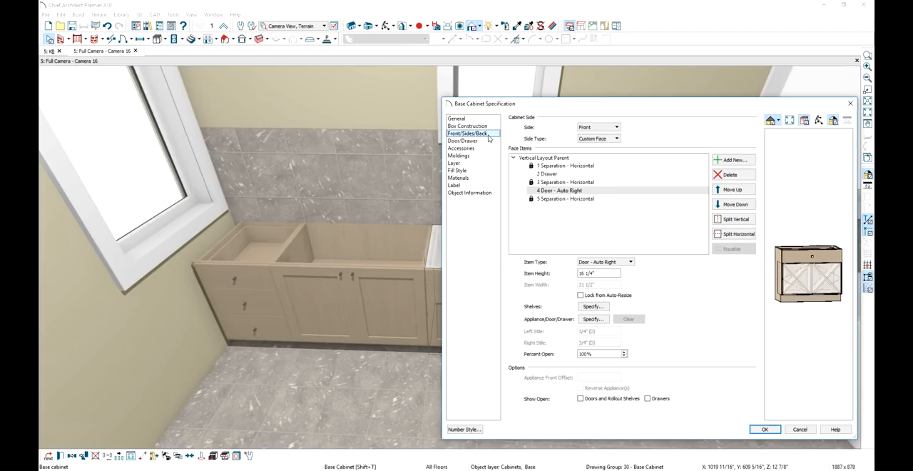
{"action": "left_click", "coordinate": [607, 262]}
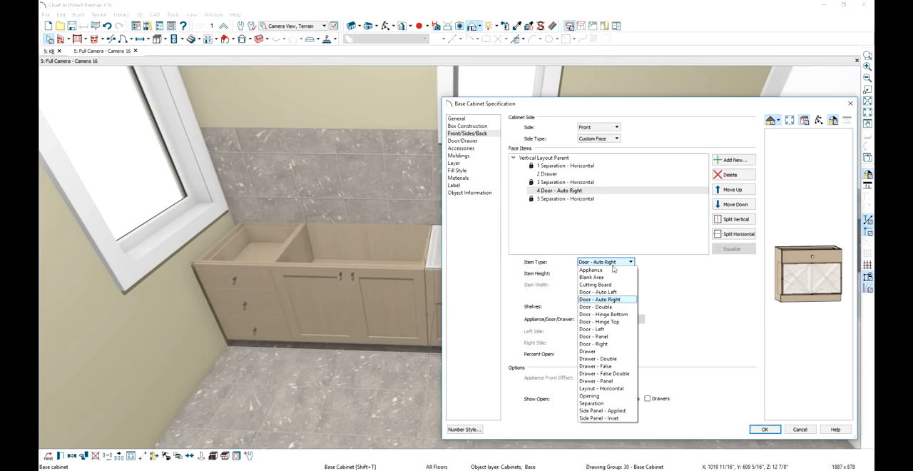
{"action": "left_click", "coordinate": [608, 331]}
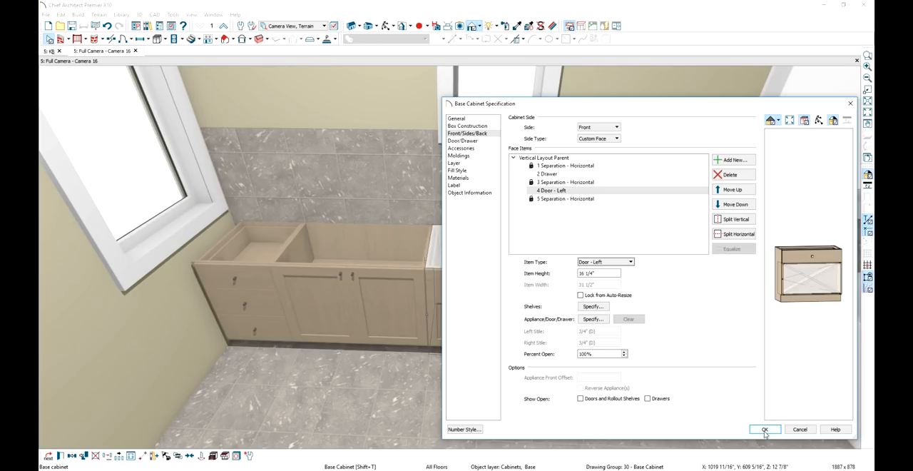
{"action": "left_click", "coordinate": [764, 428]}
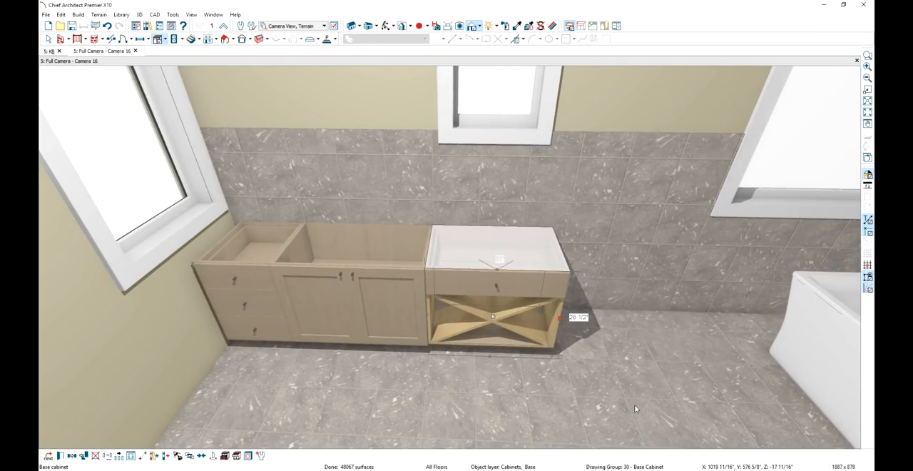
{"action": "key", "text": "Escape"}
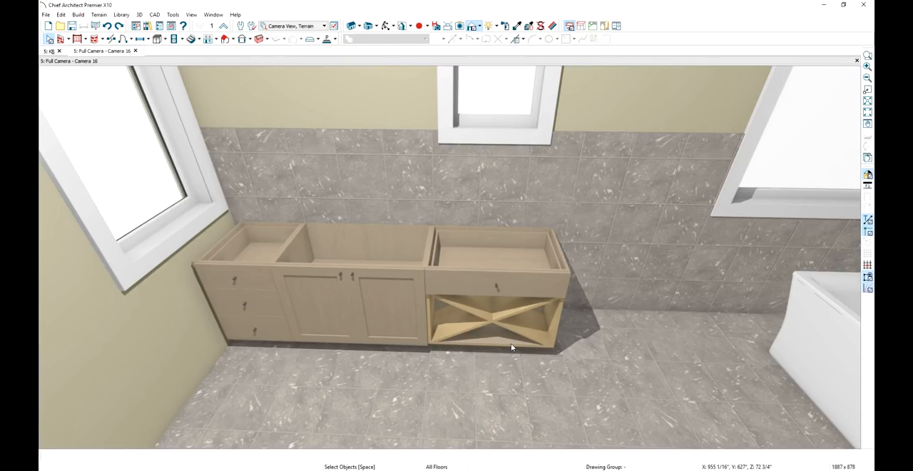
Delete the lowest horizontal separation from the front of the X storage cabinet
{"action": "double_click", "coordinate": [511, 343]}
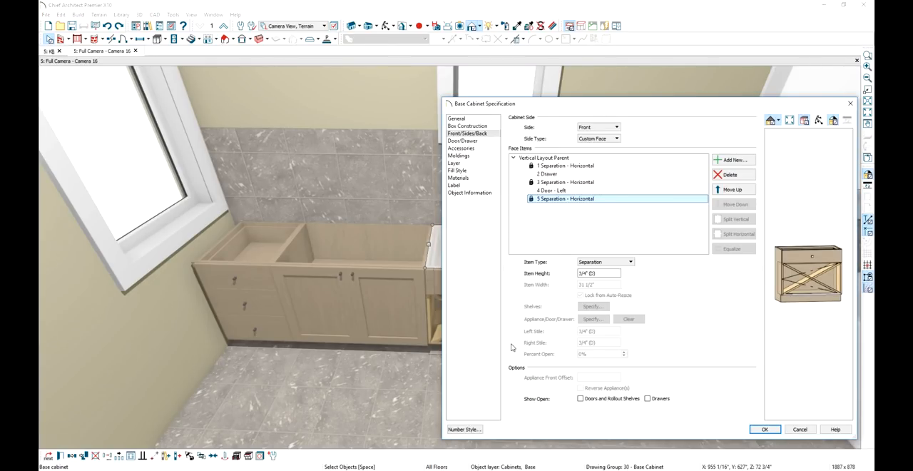
{"action": "left_click", "coordinate": [729, 176]}
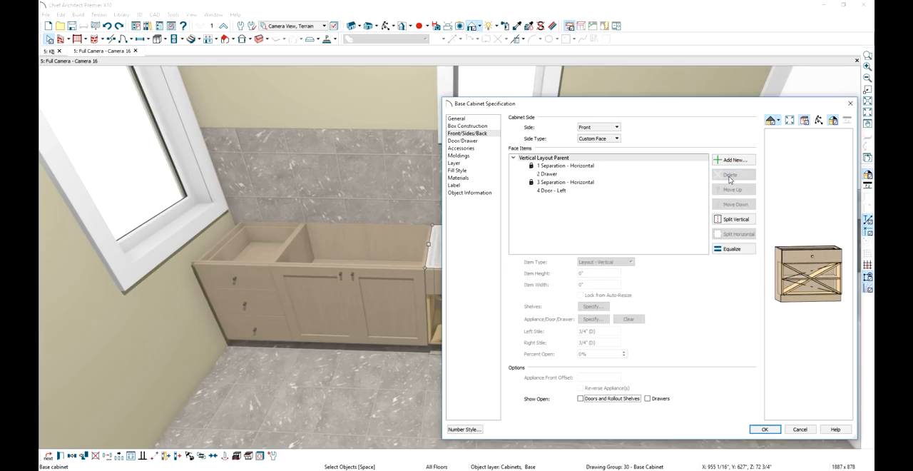
{"action": "left_click", "coordinate": [764, 428]}
{"action": "key", "text": "Escape"}
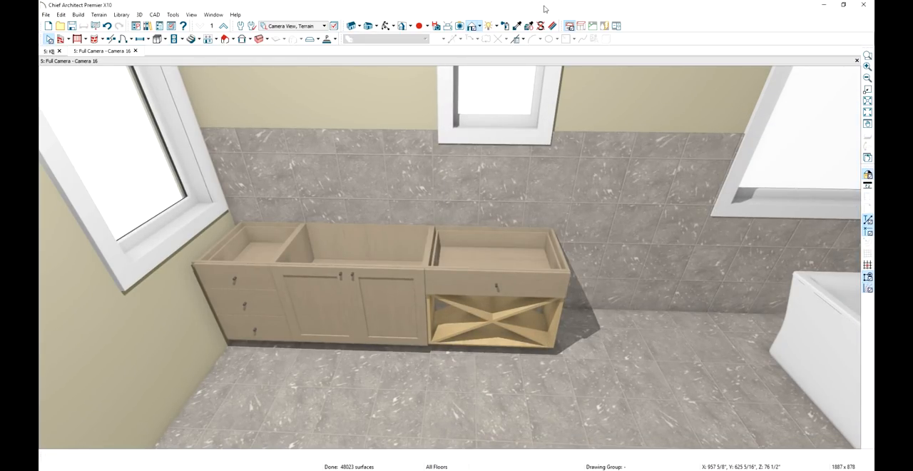
Paint the X storage panel with the Alder-Mocca material sampled from the cabinet
{"action": "left_click", "coordinate": [518, 26]}
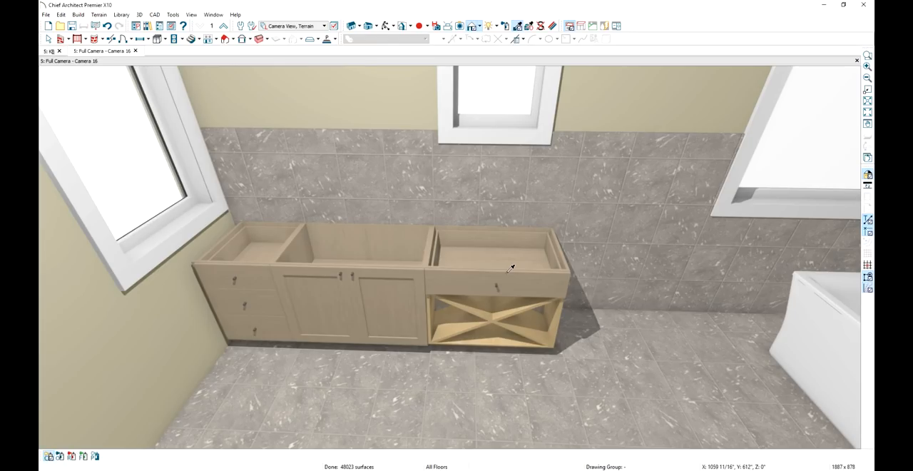
{"action": "left_click", "coordinate": [513, 314]}
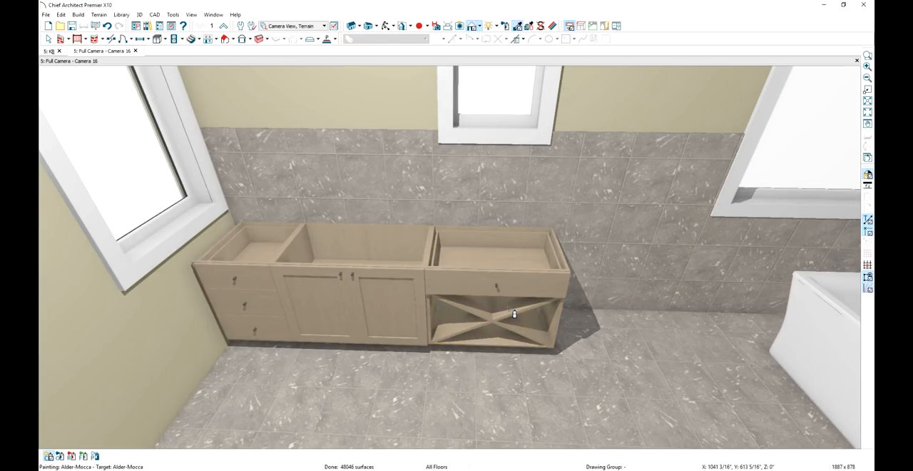
{"action": "key", "text": "space"}
Copy the 36" door cabinet by reflecting it about the X storage cabinet
{"action": "left_click", "coordinate": [371, 332]}
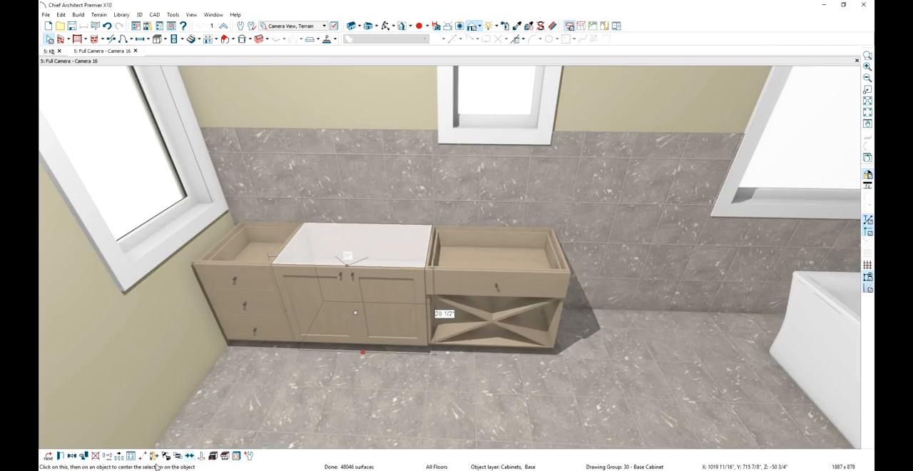
{"action": "left_click", "coordinate": [74, 457]}
{"action": "left_click", "coordinate": [72, 457]}
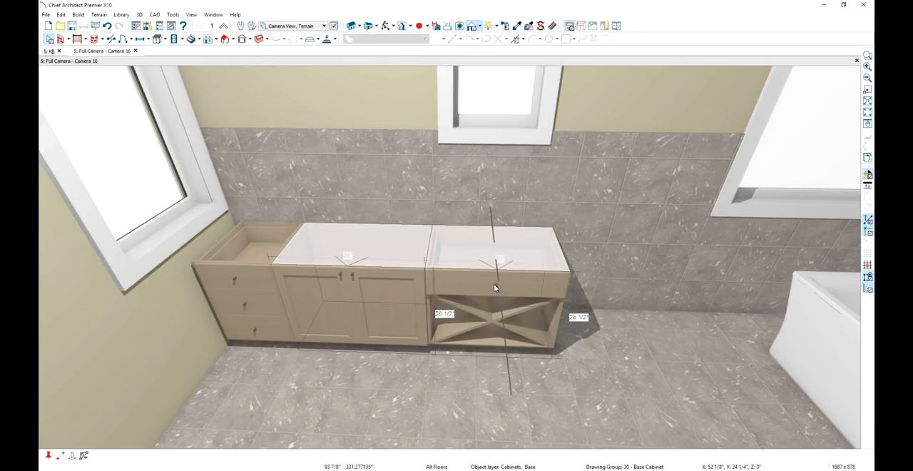
{"action": "left_click", "coordinate": [495, 287]}
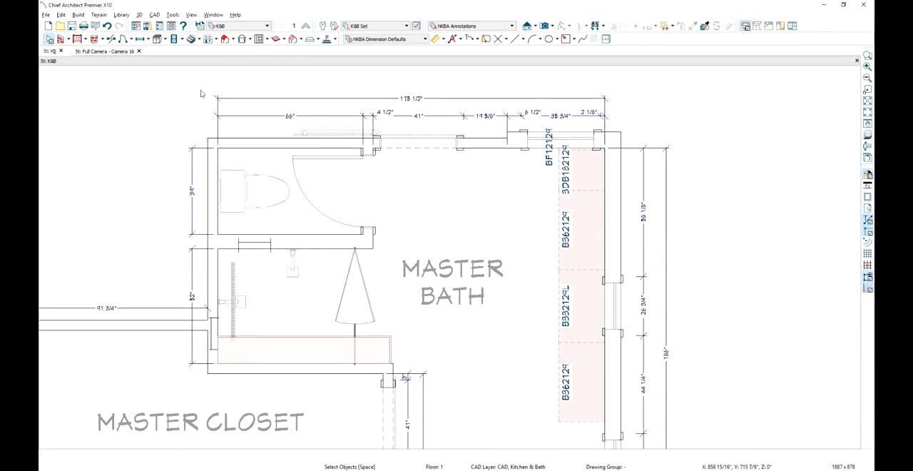
Place a base cabinet in the Master Bath beside the vanity run and stretch it to match the run's full length
{"action": "left_click", "coordinate": [166, 39]}
{"action": "left_click", "coordinate": [181, 51]}
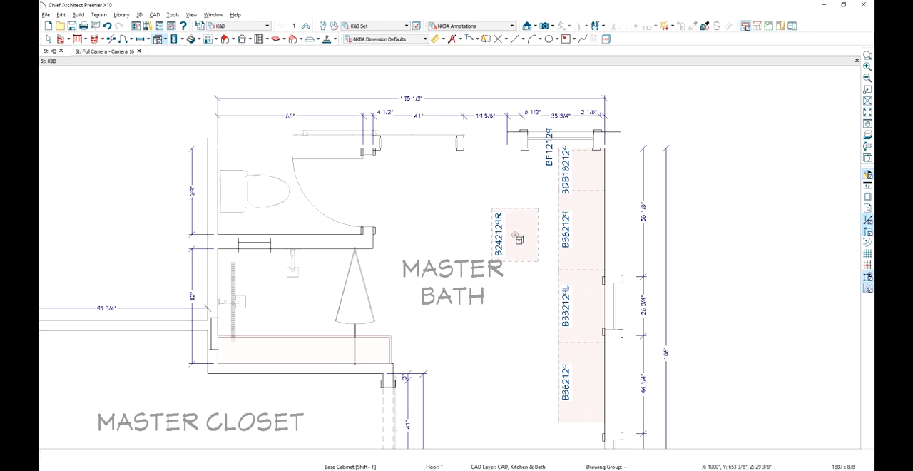
{"action": "left_click", "coordinate": [517, 214]}
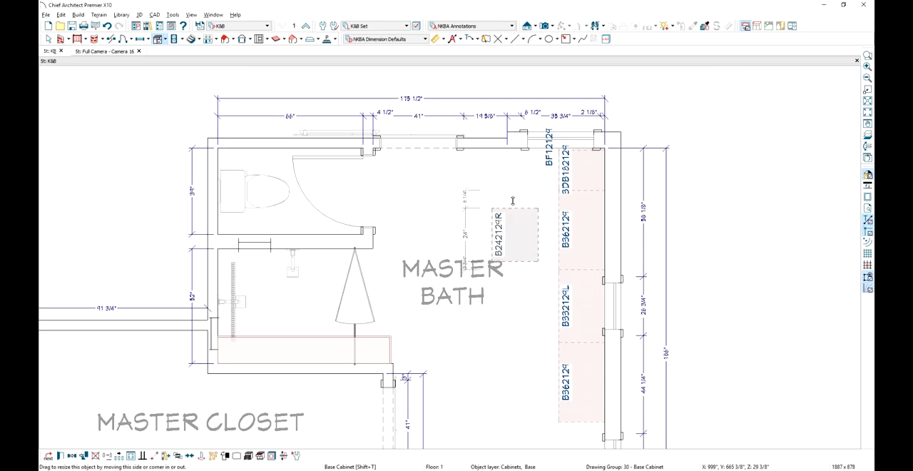
{"action": "left_click_drag", "start_coordinate": [514, 209], "coordinate": [513, 142]}
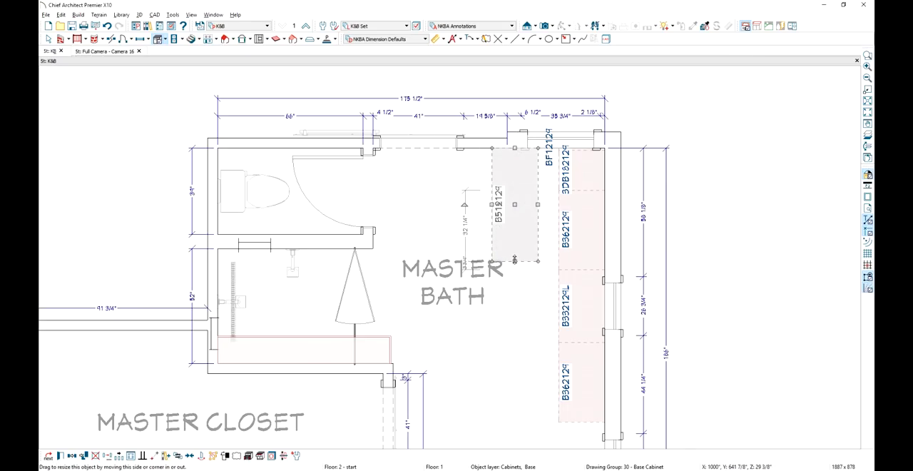
{"action": "left_click_drag", "start_coordinate": [515, 261], "coordinate": [538, 425]}
Size the long base cabinet to 124 1/2" wide, 4 1/2" high and 22" deep
{"action": "double_click", "coordinate": [536, 423]}
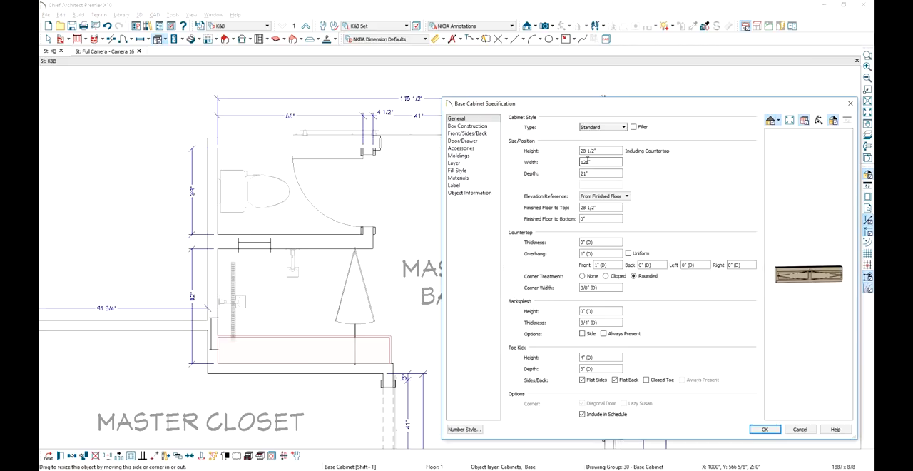
{"action": "double_click", "coordinate": [587, 162]}
{"action": "type", "text": "12"}
{"action": "left_click", "coordinate": [588, 151]}
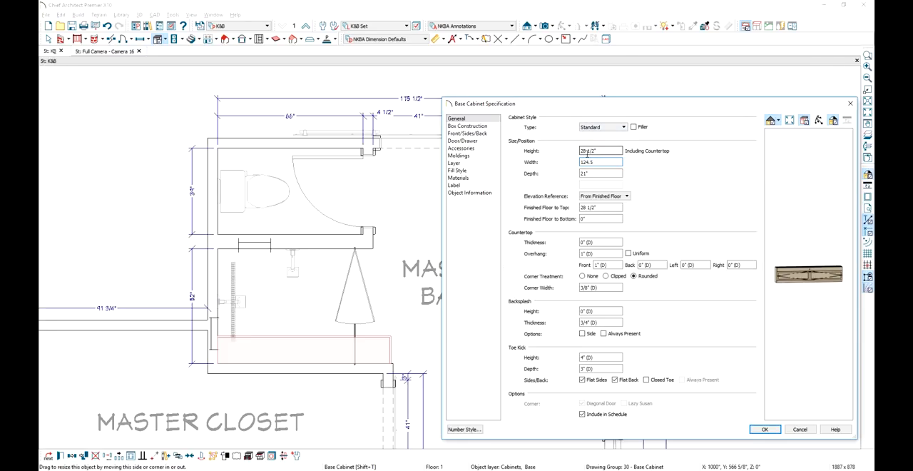
{"action": "left_click_drag", "start_coordinate": [587, 151], "coordinate": [547, 176]}
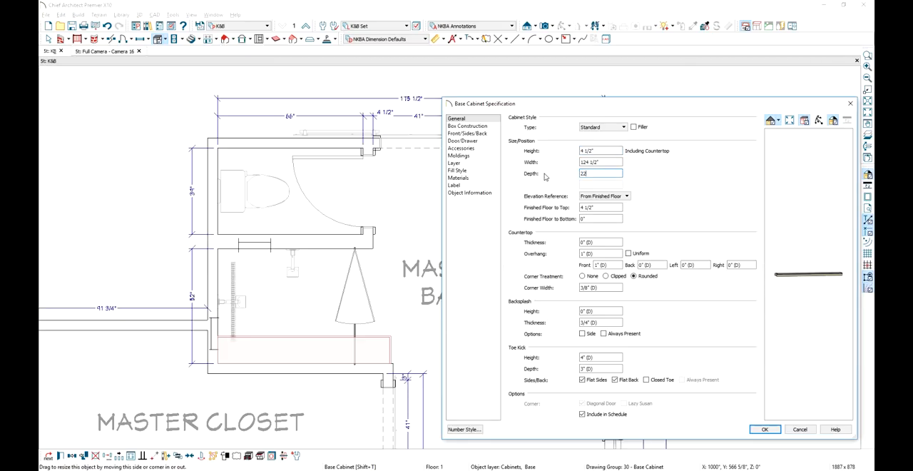
{"action": "type", "text": "22"}
{"action": "key", "text": "Tab"}
Raise the long cabinet's bottom to 28 1/2" above the finished floor, with a 1/2" thick countertop and a 0" front overhang
{"action": "left_click_drag", "start_coordinate": [603, 218], "coordinate": [563, 225]}
{"action": "key", "text": "Tab"}
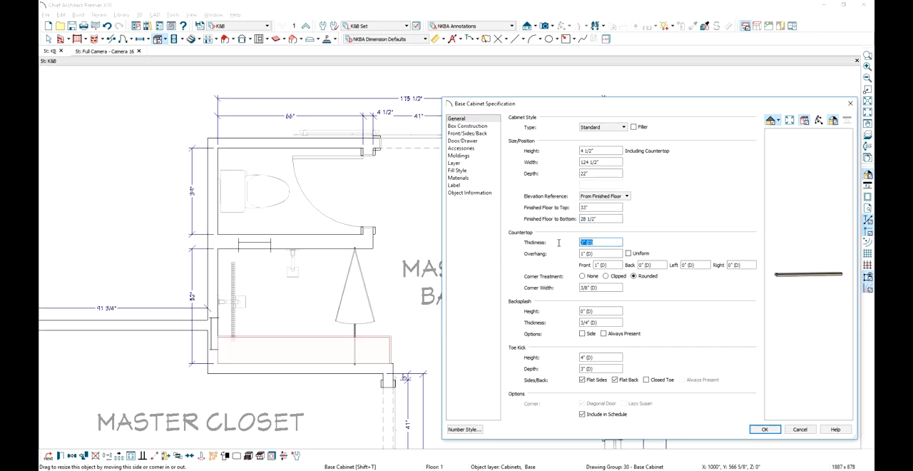
{"action": "type", "text": ".5"}
{"action": "key", "text": "Tab"}
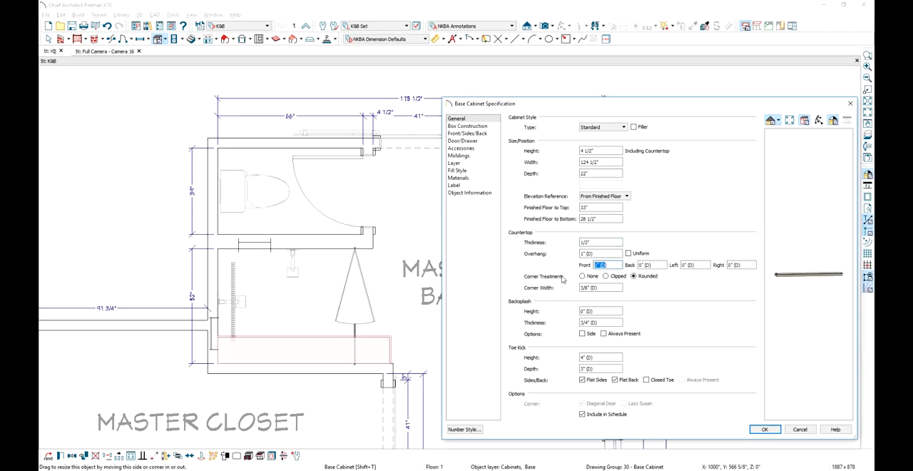
{"action": "type", "text": "0"}
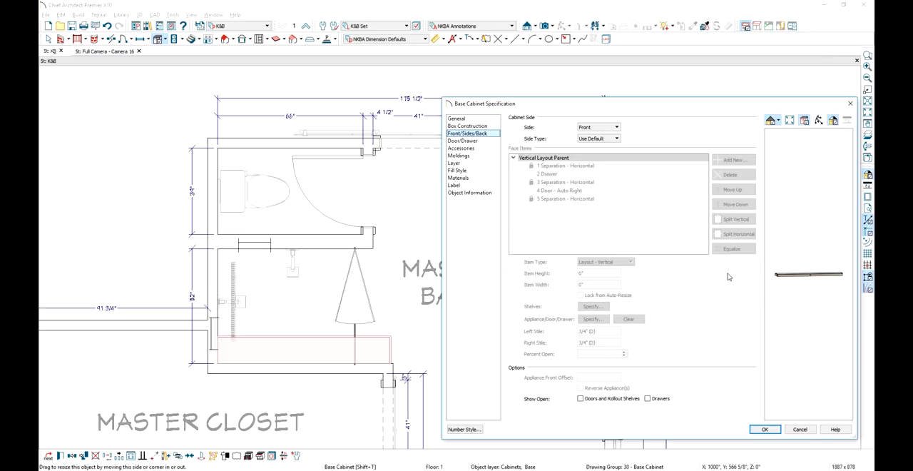
Give the long cabinet a custom front with only a Blank Area and move it onto the vanity run against the wall
{"action": "left_click", "coordinate": [597, 141]}
{"action": "left_click", "coordinate": [591, 151]}
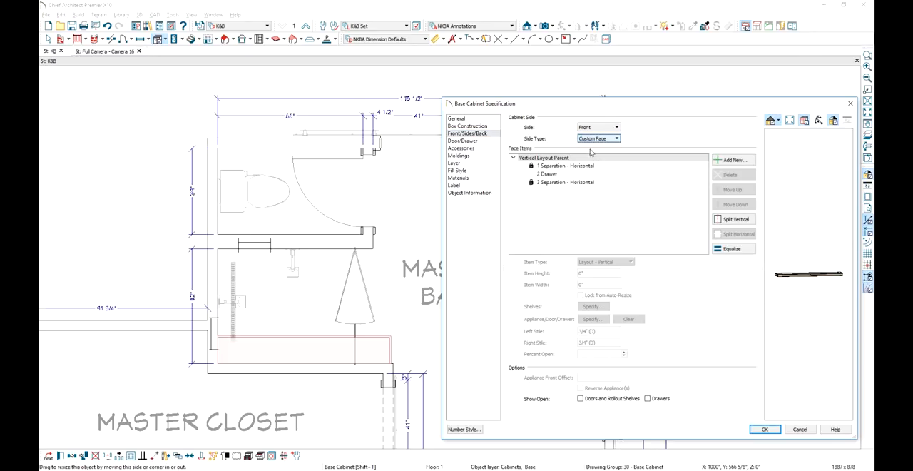
{"action": "left_click", "coordinate": [582, 166]}
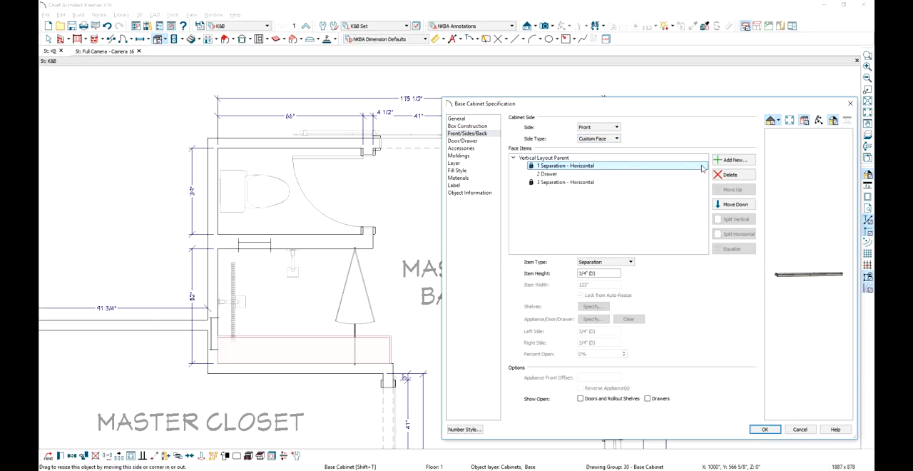
{"action": "left_click", "coordinate": [728, 175]}
{"action": "left_click", "coordinate": [560, 166]}
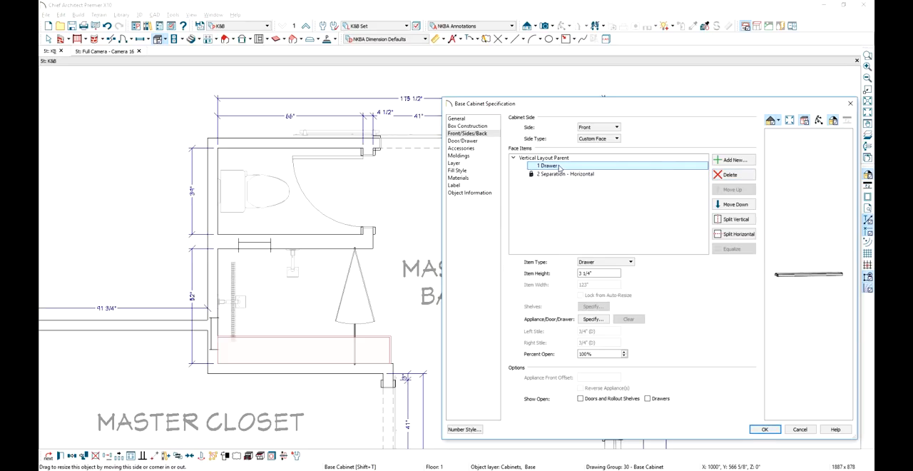
{"action": "left_click", "coordinate": [630, 261]}
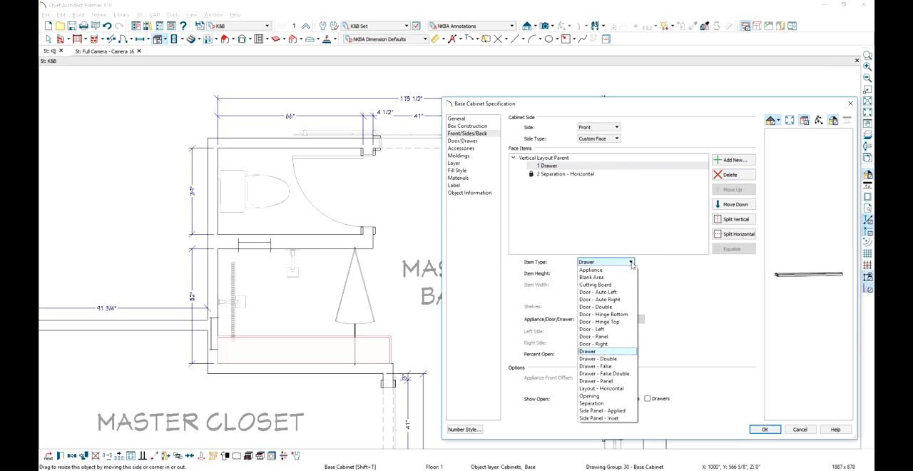
{"action": "left_click", "coordinate": [592, 277]}
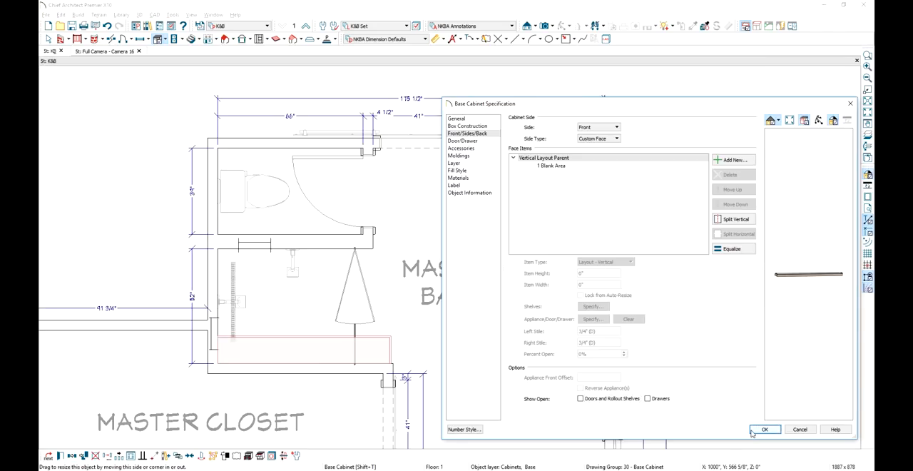
{"action": "left_click", "coordinate": [764, 428]}
{"action": "left_click_drag", "start_coordinate": [528, 281], "coordinate": [583, 275]}
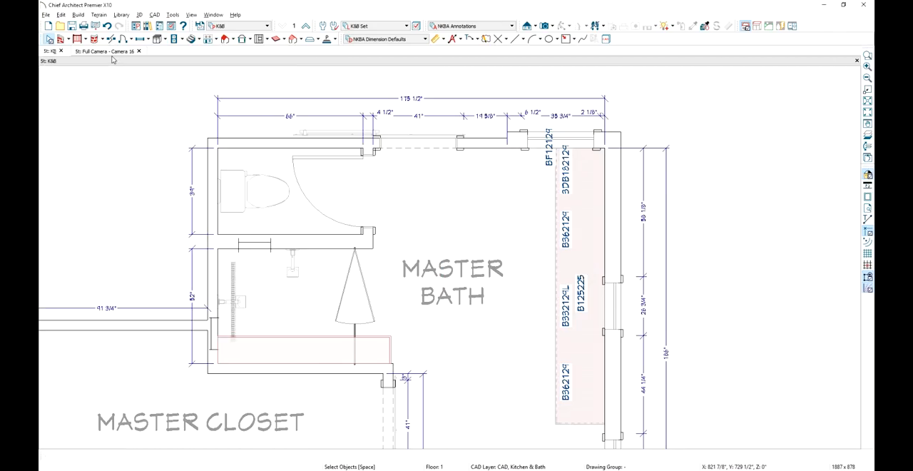
In the camera view, paint the long cabinet's countertop with the Glass Standard material sampled from the window
{"action": "left_click", "coordinate": [112, 53]}
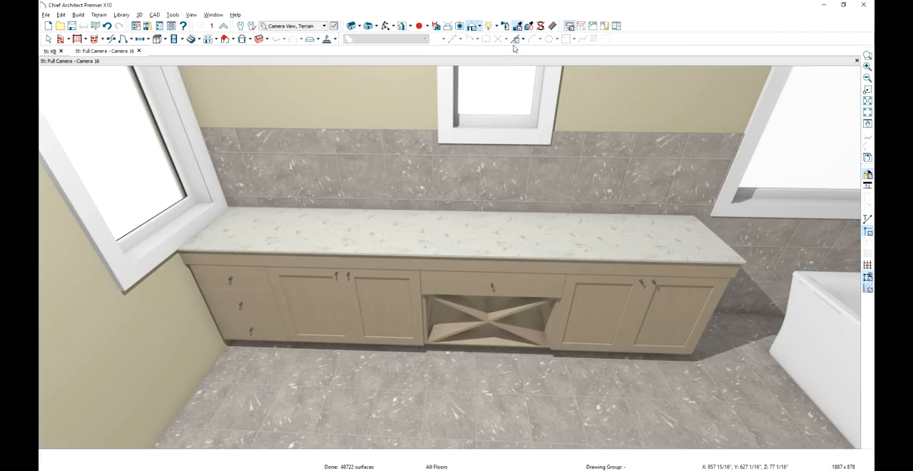
{"action": "left_click", "coordinate": [508, 84]}
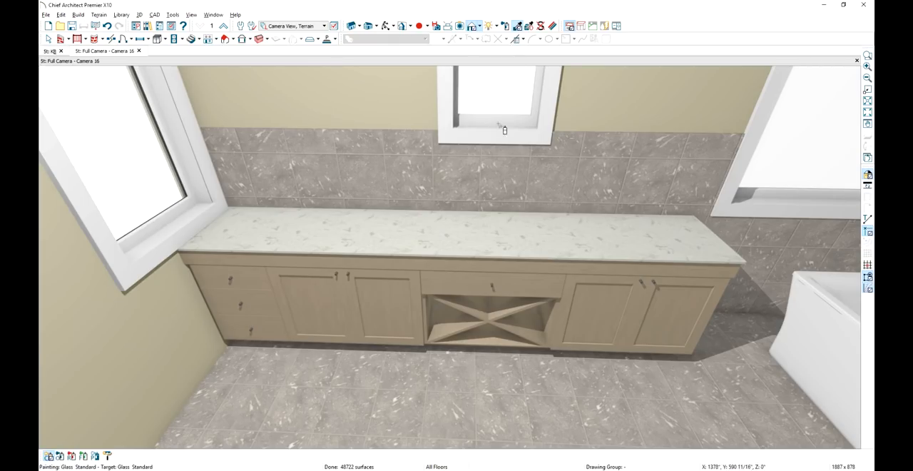
{"action": "left_click", "coordinate": [491, 231]}
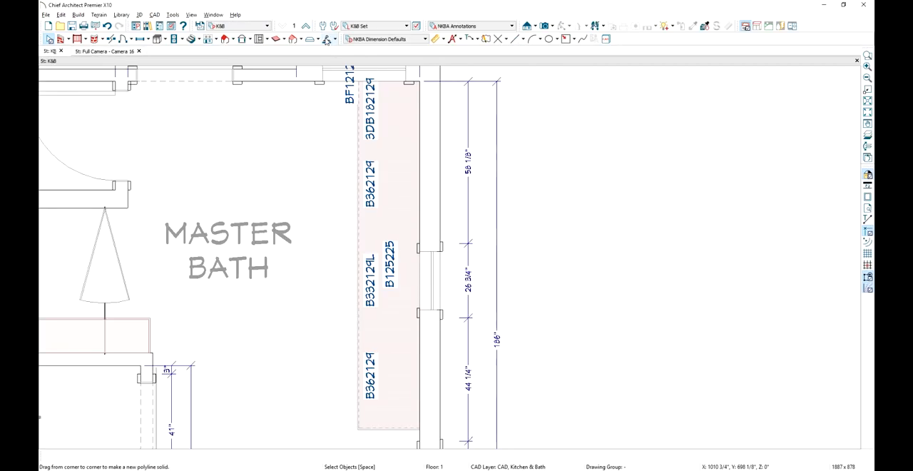
Draw a rectangular polyline solid over the vanity in plan, insetting its front edge and extending its lower end past the cabinets
{"action": "left_click", "coordinate": [326, 40]}
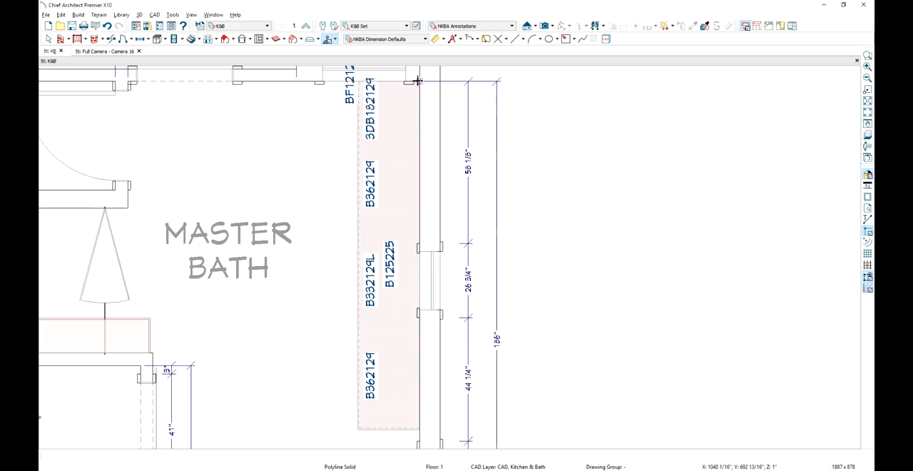
{"action": "left_click_drag", "start_coordinate": [417, 81], "coordinate": [358, 428]}
{"action": "left_click", "coordinate": [362, 428]}
{"action": "left_click", "coordinate": [358, 405]}
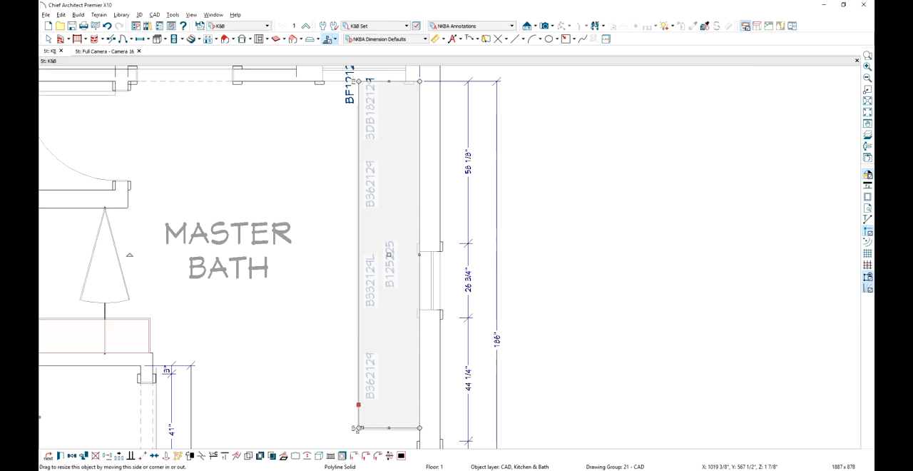
{"action": "left_click_drag", "start_coordinate": [358, 428], "coordinate": [365, 460]}
{"action": "middle_click_drag", "start_coordinate": [356, 415], "coordinate": [362, 360]}
{"action": "scroll", "coordinate": [365, 354], "scroll_direction": "up", "scroll_amount": 1}
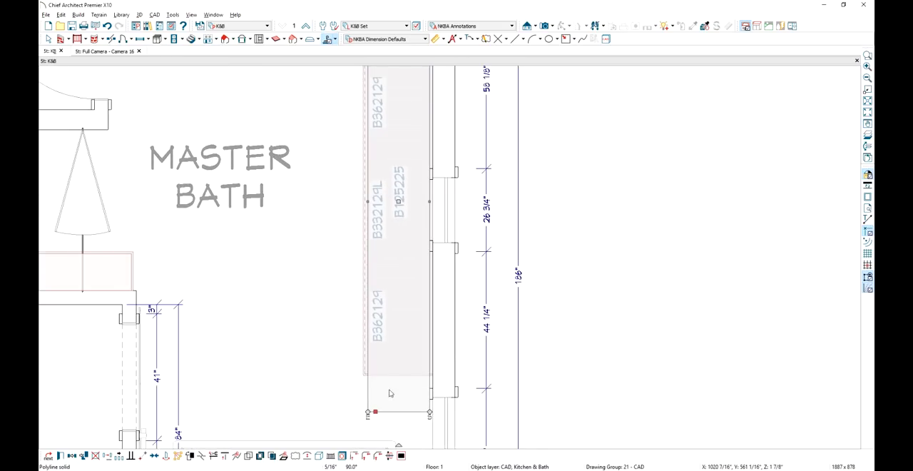
Set the polyline solid to 2" thick with its top 31" above the finished floor
{"action": "double_click", "coordinate": [364, 379]}
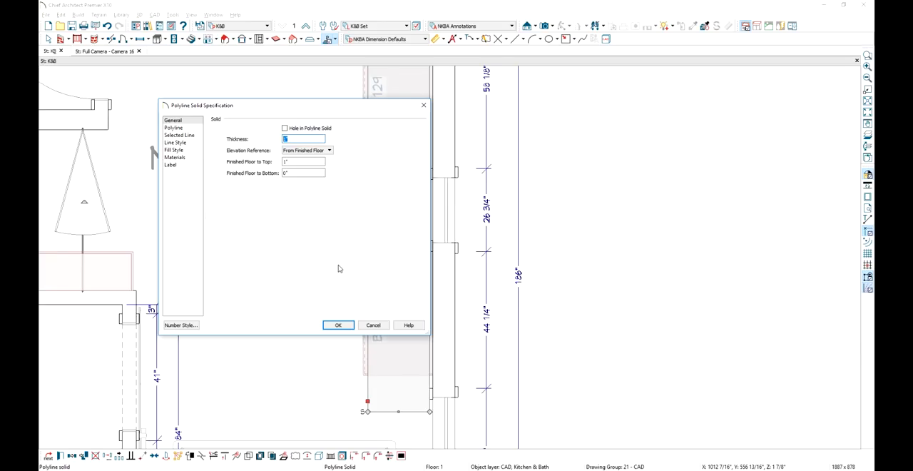
{"action": "type", "text": "2"}
{"action": "key", "text": "Tab"}
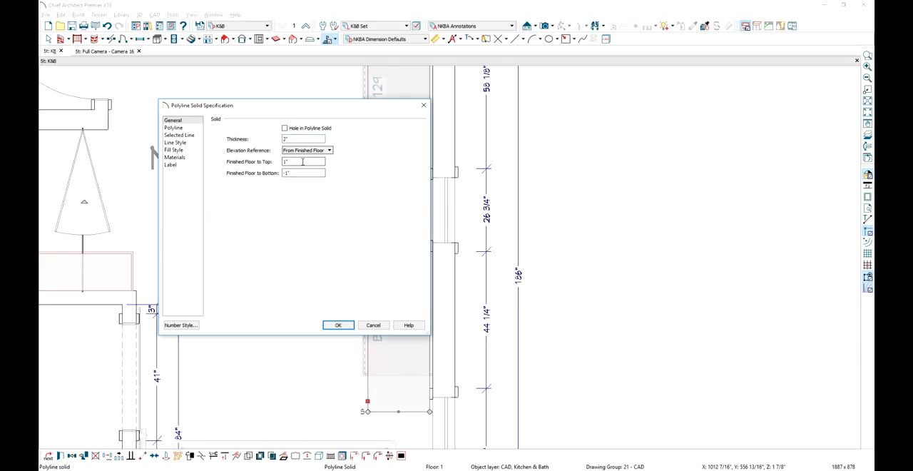
{"action": "key", "text": "Tab"}
{"action": "type", "text": "31"}
{"action": "left_click", "coordinate": [337, 326]}
Apply Caesarstone Concetto 8531 Profondo to the polyline solid under the glass top in the camera view
{"action": "left_click", "coordinate": [127, 54]}
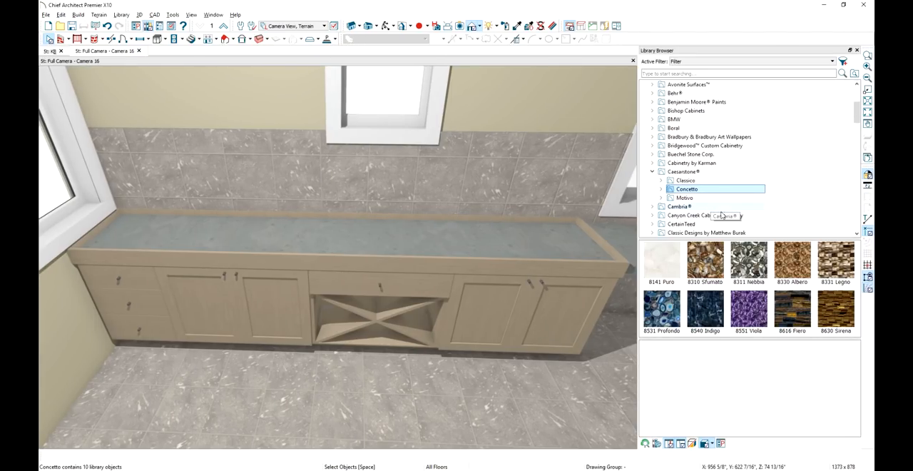
{"action": "left_click", "coordinate": [667, 326]}
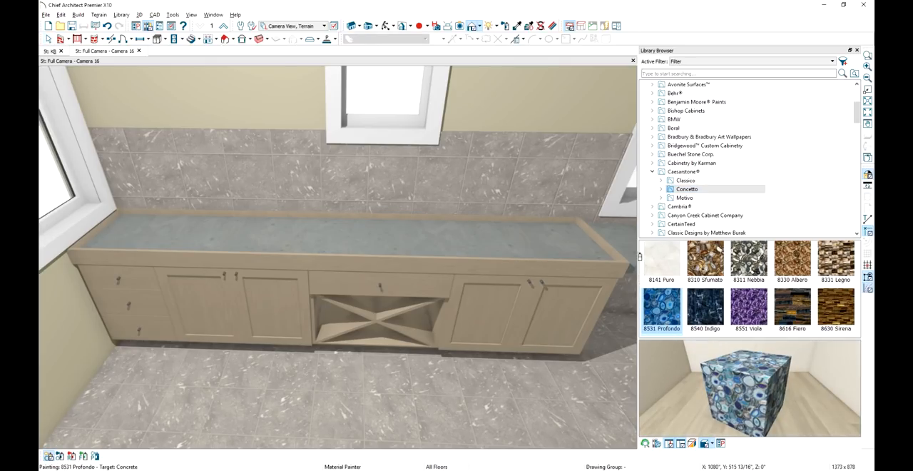
{"action": "left_click", "coordinate": [634, 253]}
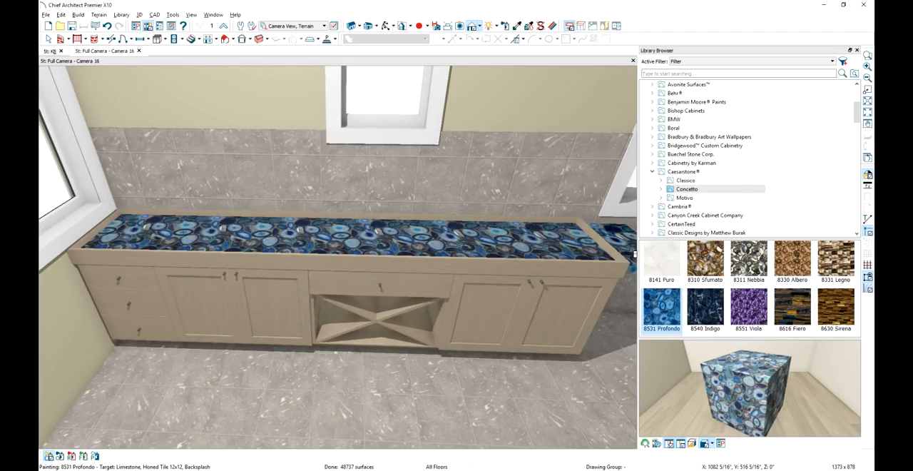
{"action": "middle_click_drag", "start_coordinate": [524, 285], "coordinate": [523, 288]}
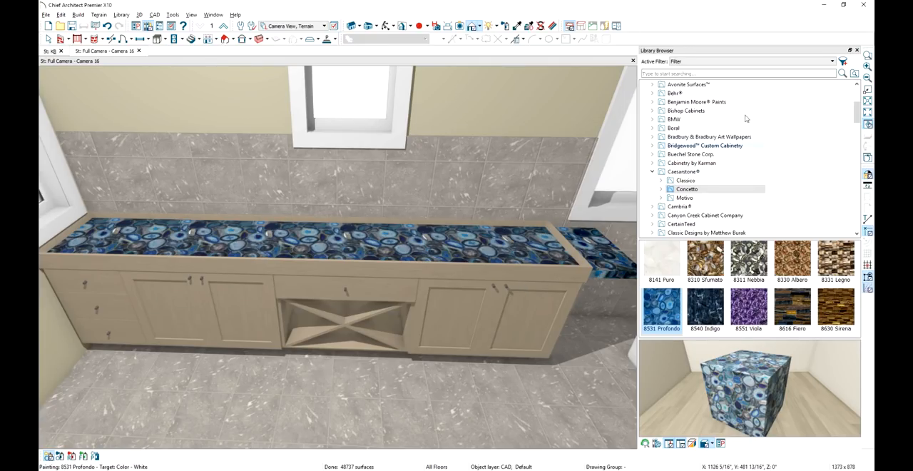
{"action": "left_click", "coordinate": [856, 50]}
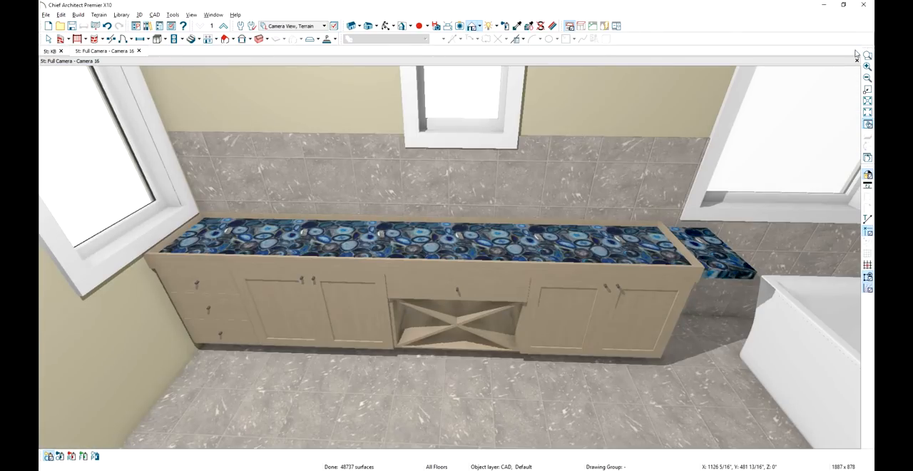
Adjust the emissive value in the 8531 Profondo material's properties
{"action": "left_click", "coordinate": [553, 27]}
{"action": "left_click", "coordinate": [698, 245]}
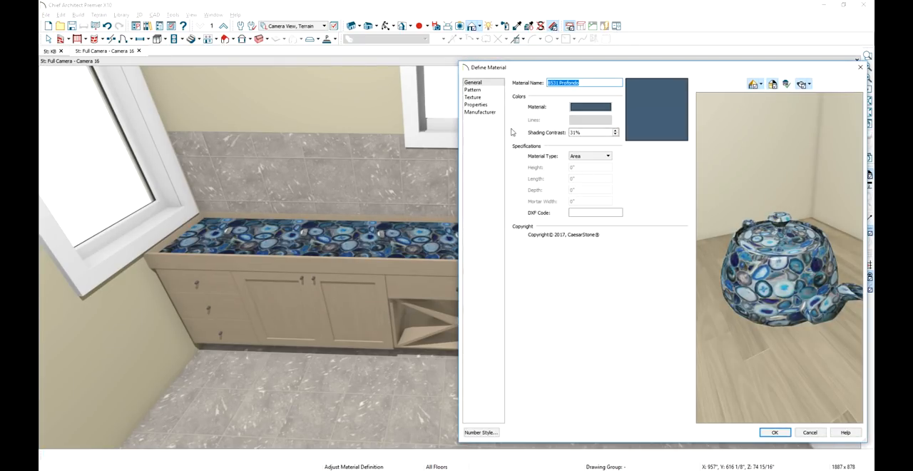
{"action": "left_click", "coordinate": [486, 106]}
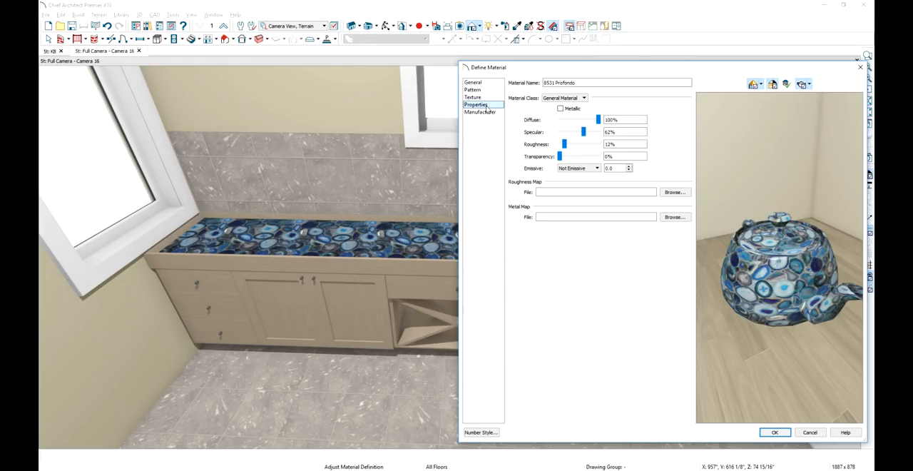
{"action": "left_click", "coordinate": [607, 167]}
{"action": "double_click", "coordinate": [608, 168]}
{"action": "left_click", "coordinate": [767, 431]}
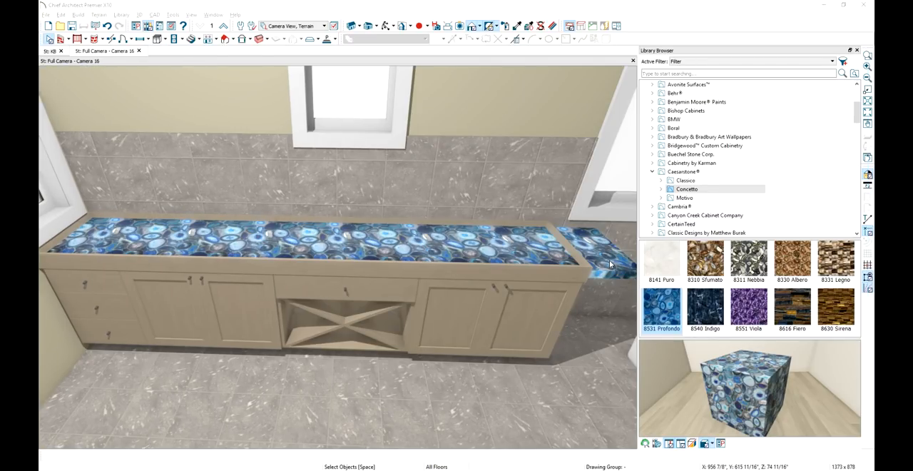
Shorten the protruding end of the Profondo slab so it stays within the vanity cabinet
{"action": "left_click", "coordinate": [611, 264]}
{"action": "left_click_drag", "start_coordinate": [616, 248], "coordinate": [569, 251]}
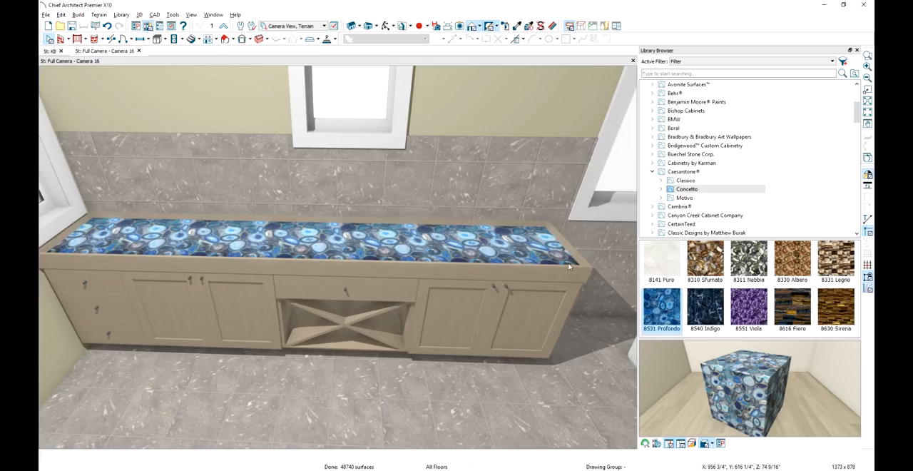
Pick up the white material from the window trim with the Material Eyedropper and paint it onto the vanity cabinets
{"action": "left_click", "coordinate": [518, 26]}
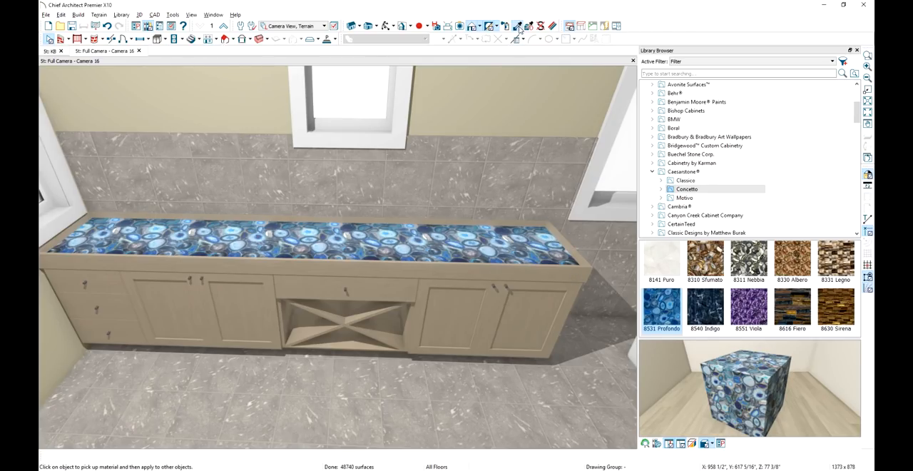
{"action": "left_click", "coordinate": [618, 126]}
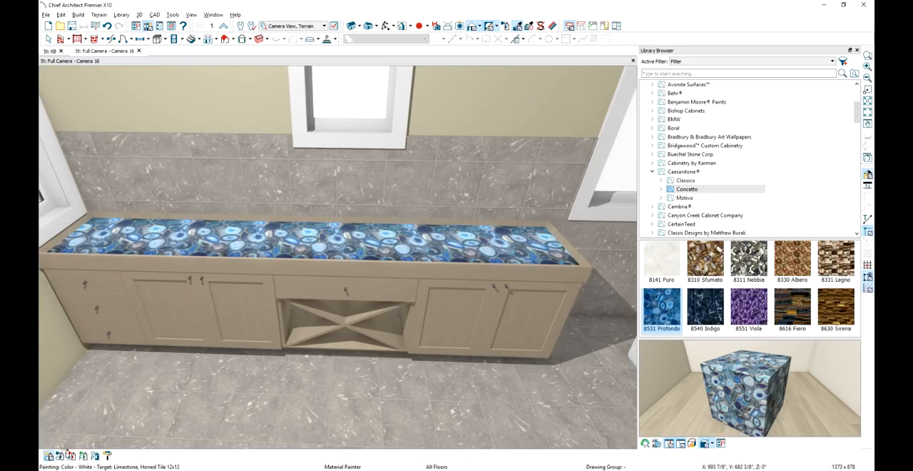
{"action": "left_click", "coordinate": [169, 333]}
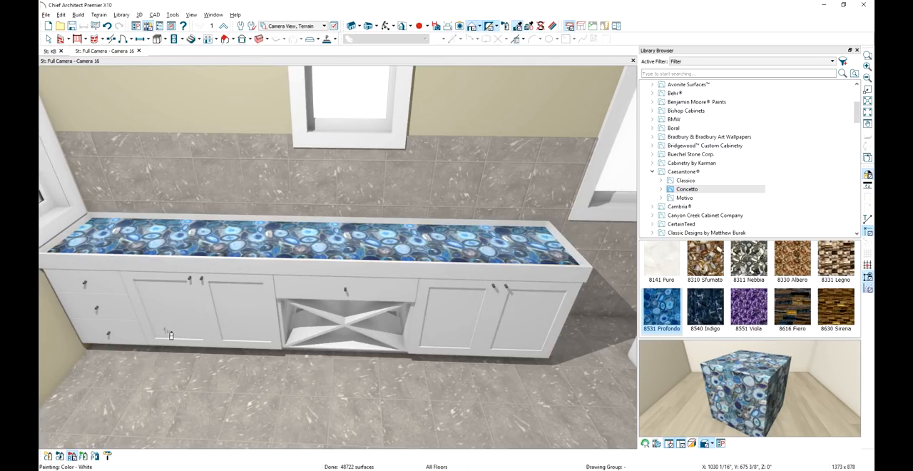
Search the library for "black" and apply the Black material to the vanity countertop using the Material Painter's Object Mode
{"action": "left_click", "coordinate": [690, 74]}
{"action": "type", "text": "ba"}
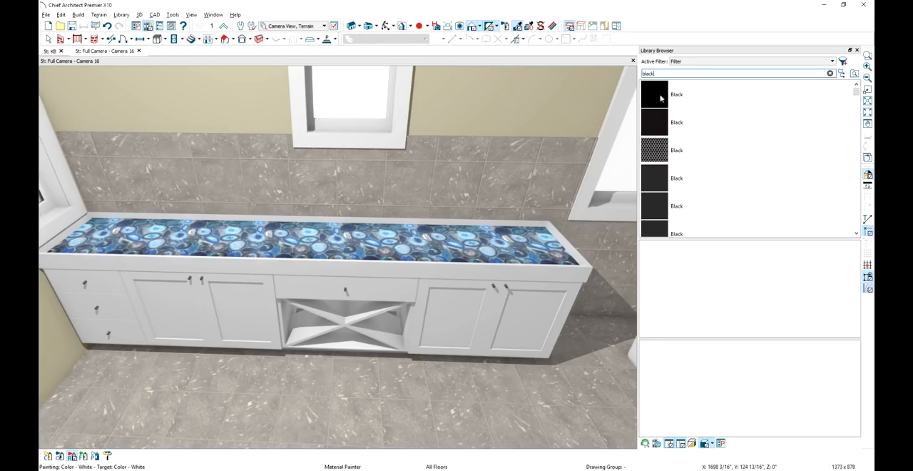
{"action": "left_click", "coordinate": [660, 98]}
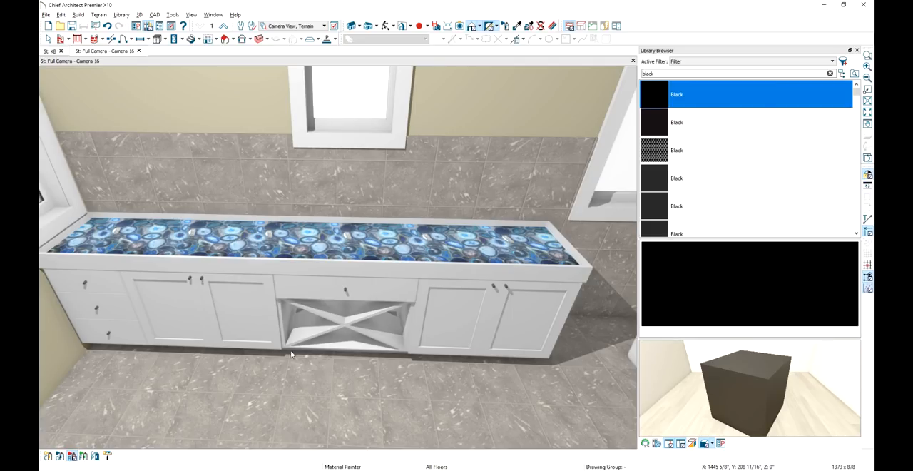
{"action": "left_click", "coordinate": [60, 456]}
{"action": "left_click", "coordinate": [473, 275]}
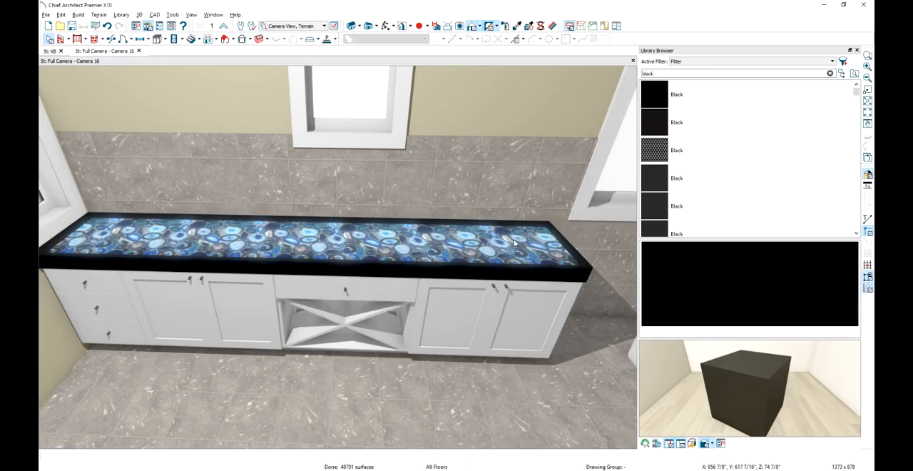
Place the Countertop cabinet from the Bath library mid-vanity and a Sink-Faucet over the double-door cabinet at the vanity's exposed end
{"action": "left_click", "coordinate": [830, 75]}
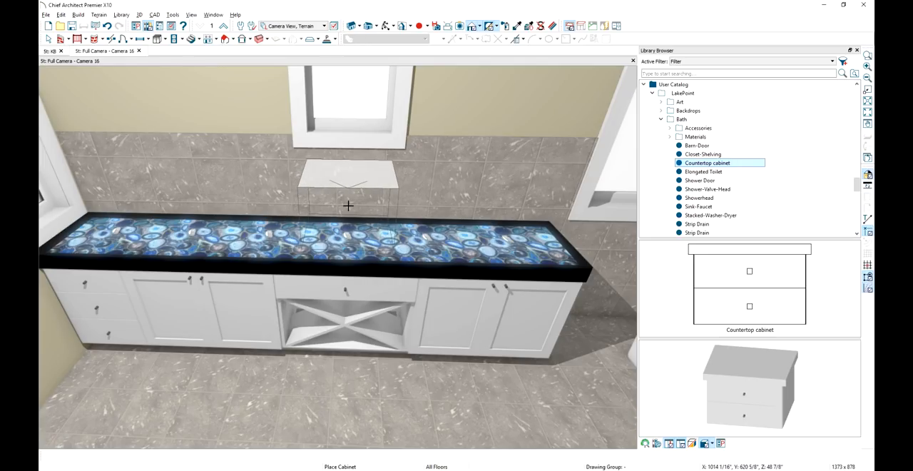
{"action": "left_click", "coordinate": [348, 206]}
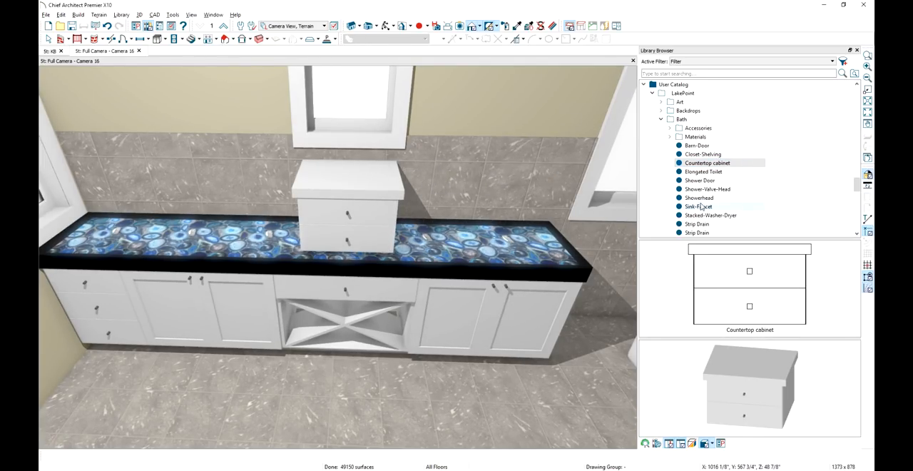
{"action": "left_click", "coordinate": [721, 208]}
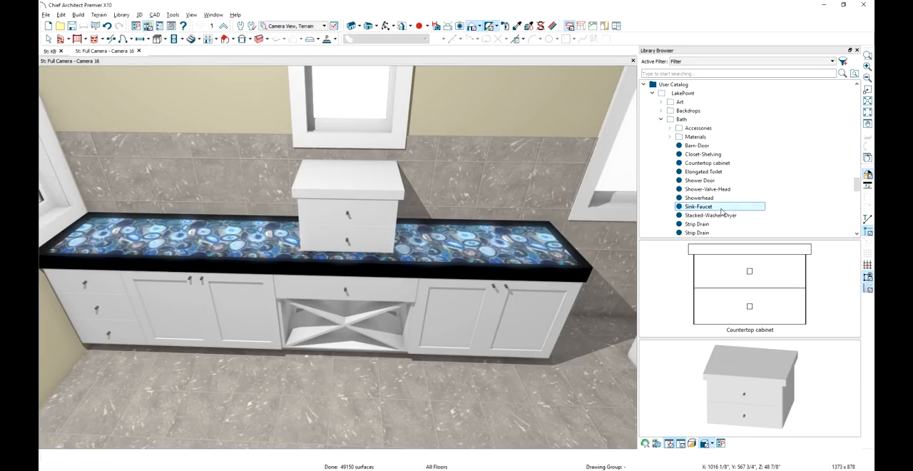
{"action": "left_click", "coordinate": [742, 277]}
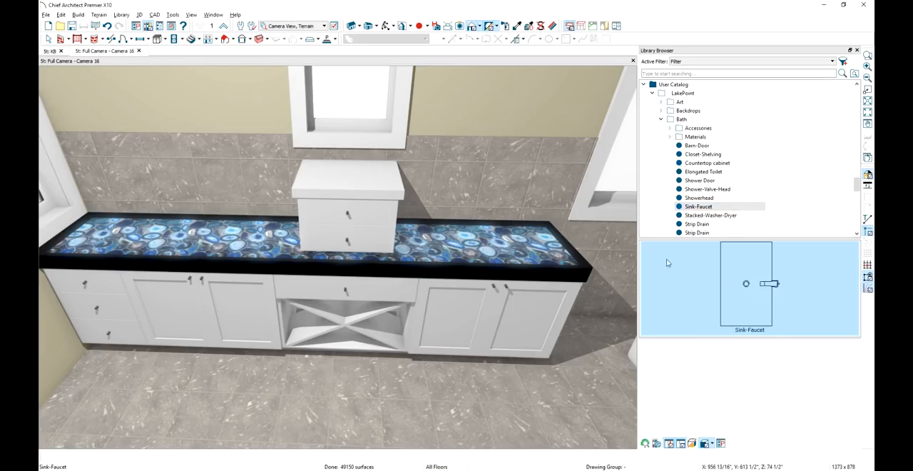
{"action": "left_click", "coordinate": [505, 224]}
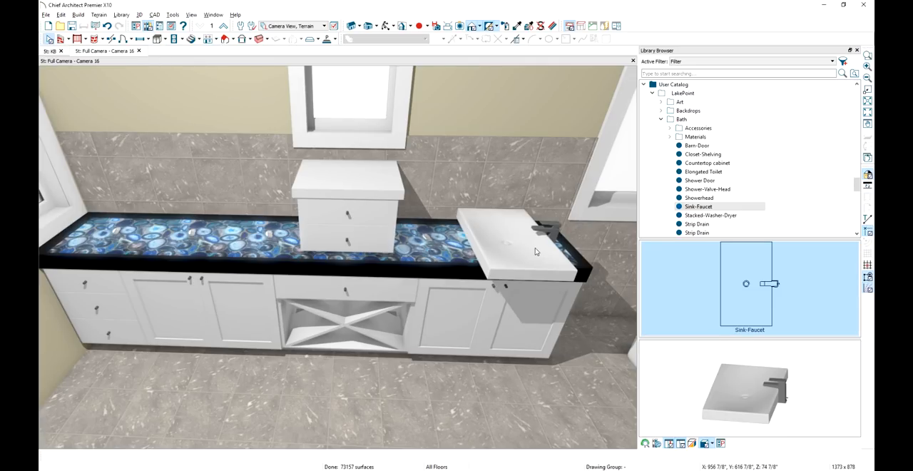
Rotate the sink so its faucet faces the back wall and center it on the double-door cabinet below
{"action": "left_click", "coordinate": [531, 251]}
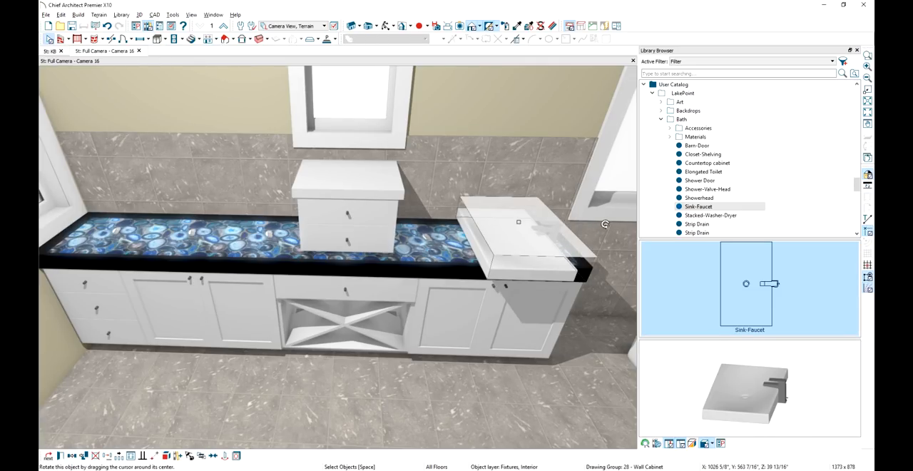
{"action": "left_click_drag", "start_coordinate": [617, 228], "coordinate": [492, 183]}
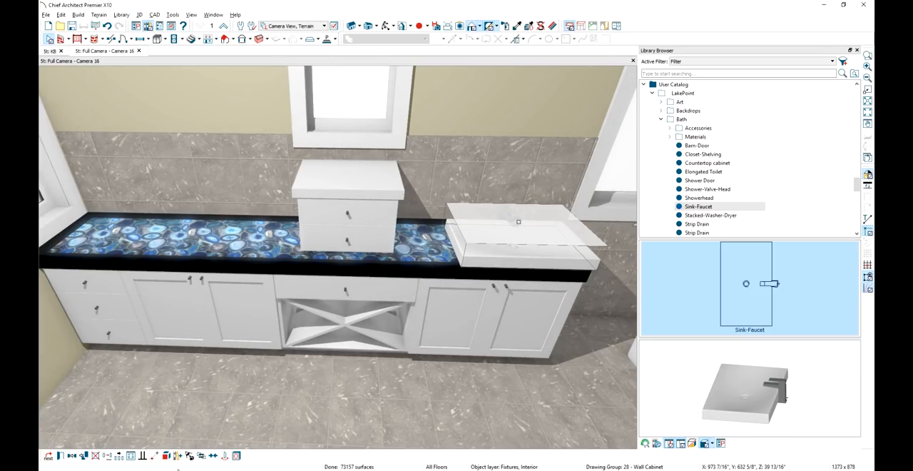
{"action": "left_click", "coordinate": [222, 455]}
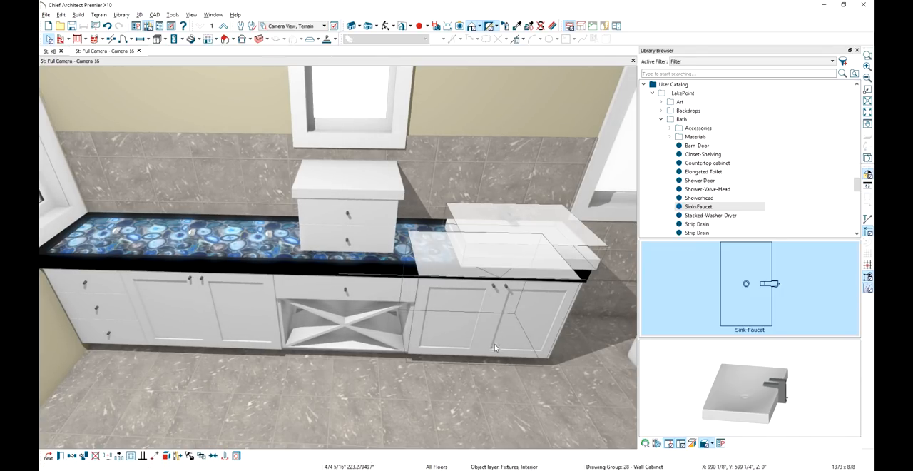
{"action": "left_click", "coordinate": [492, 365]}
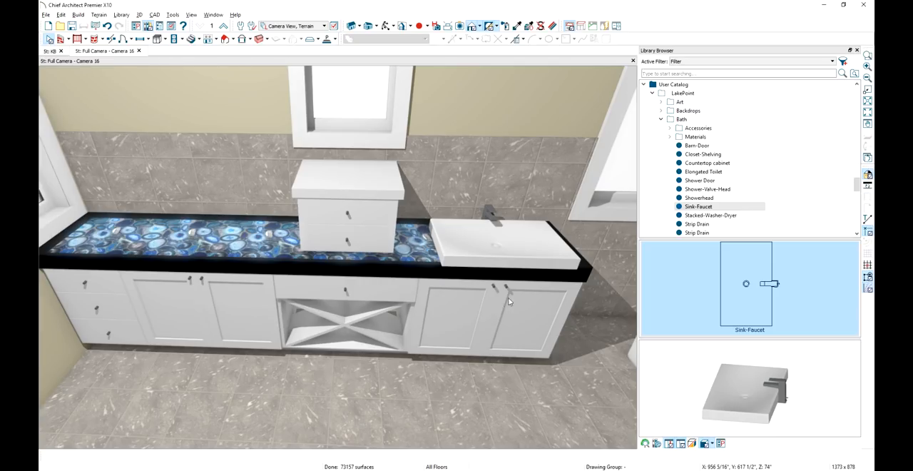
In the K&B plan, move the sink back toward the wall so it sits within the vanity countertop
{"action": "left_click", "coordinate": [48, 51]}
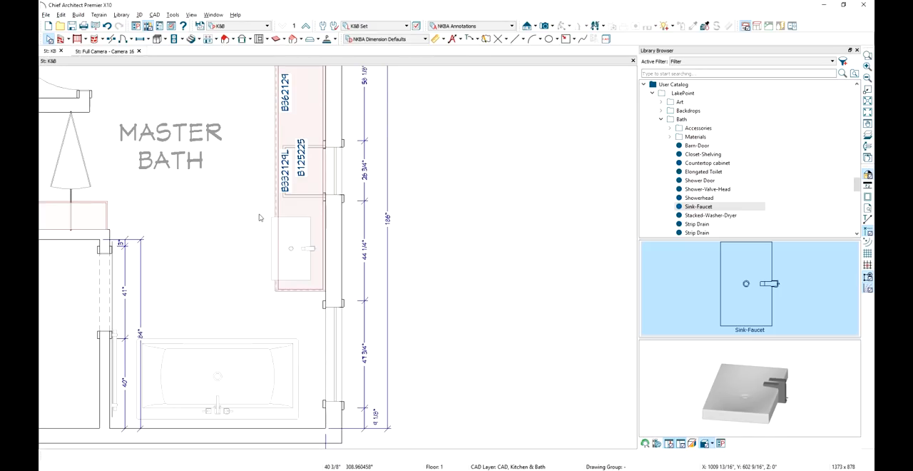
{"action": "left_click_drag", "start_coordinate": [260, 218], "coordinate": [318, 286]}
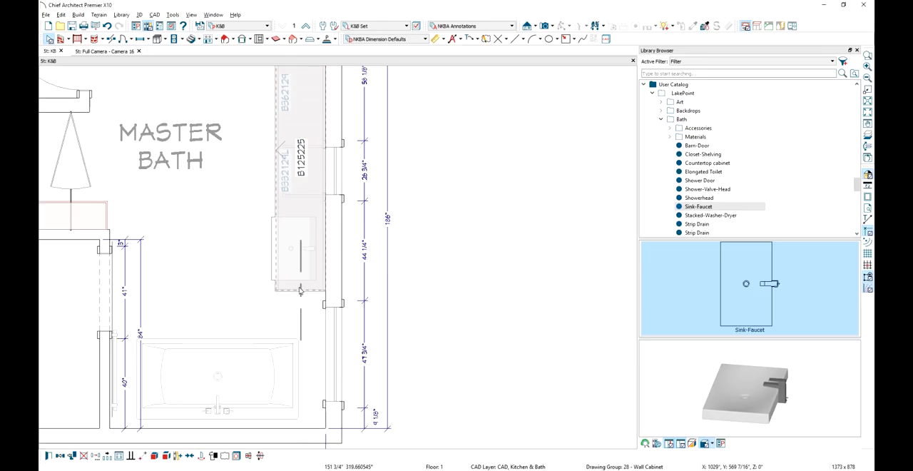
{"action": "middle_click_drag", "start_coordinate": [287, 282], "coordinate": [289, 356]}
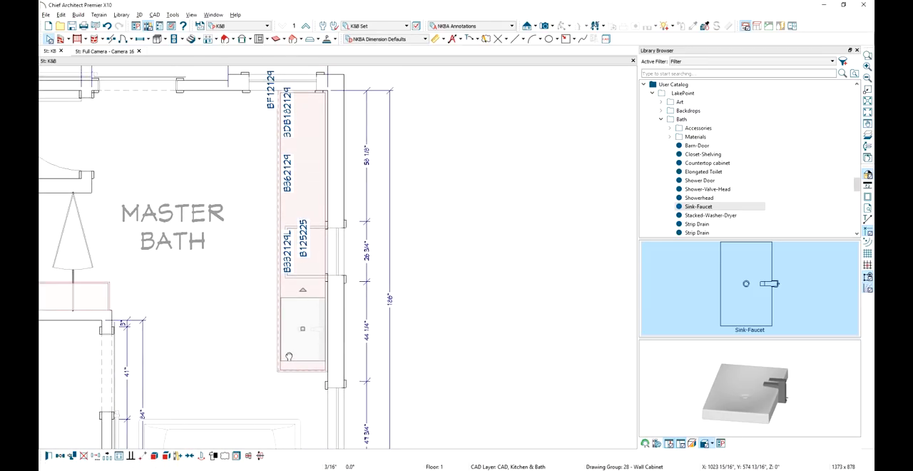
Copy the sink by reflecting it about the middle of the vanity, and return to the camera view
{"action": "left_click", "coordinate": [95, 455]}
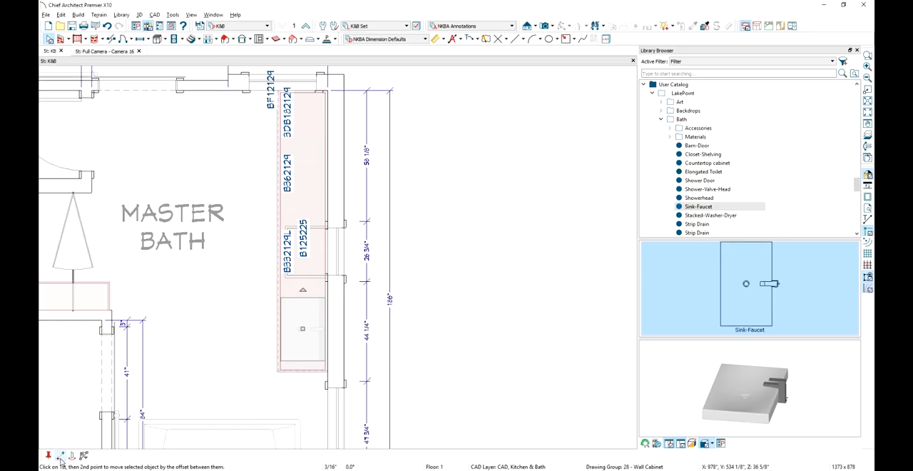
{"action": "left_click", "coordinate": [71, 458]}
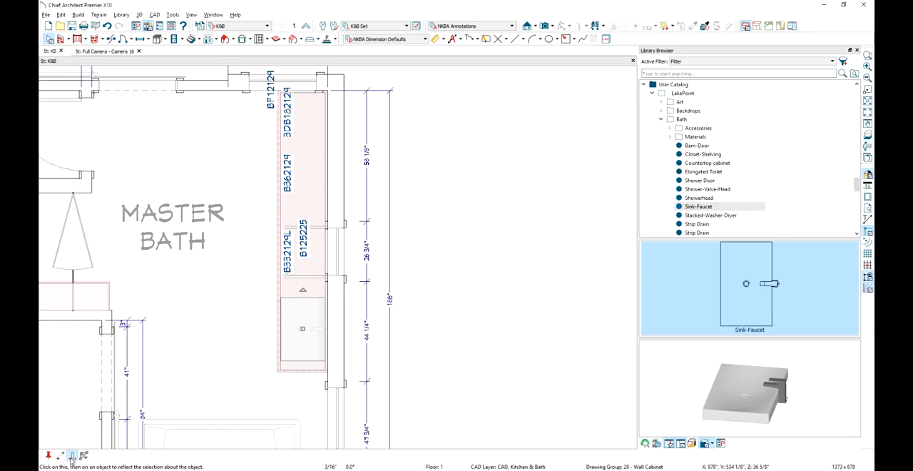
{"action": "left_click", "coordinate": [277, 254]}
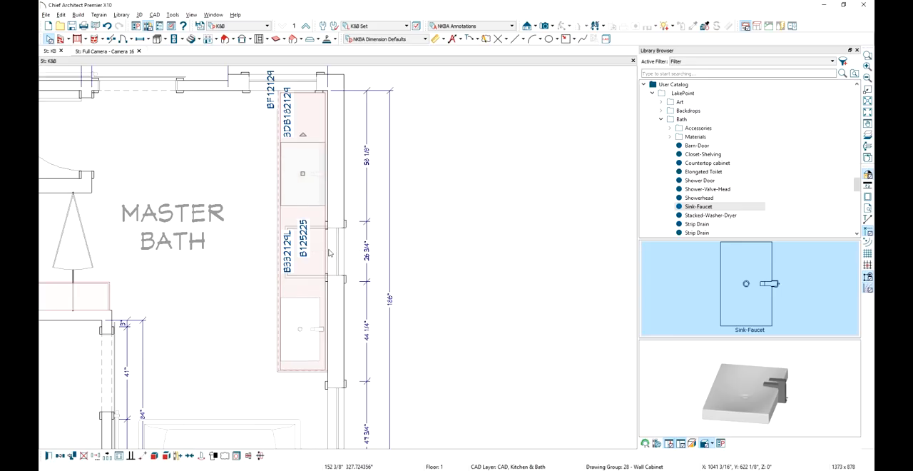
{"action": "key", "text": "Escape"}
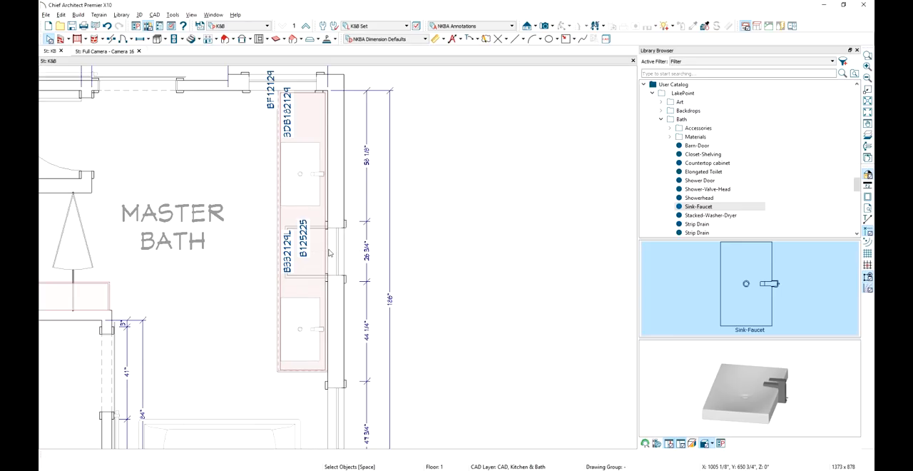
{"action": "left_click", "coordinate": [105, 52]}
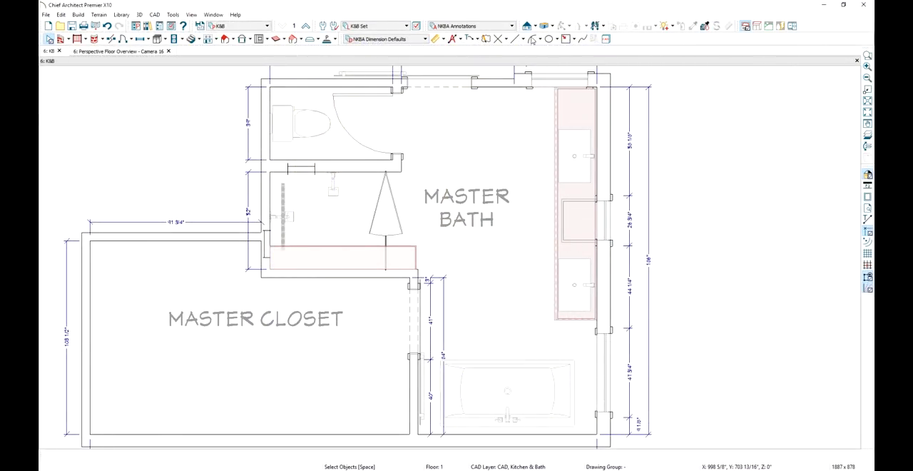
Create a wall elevation facing the master bath's vanity wall and add NKBA Auto Elevation Dimensions to it
{"action": "left_click", "coordinate": [535, 27]}
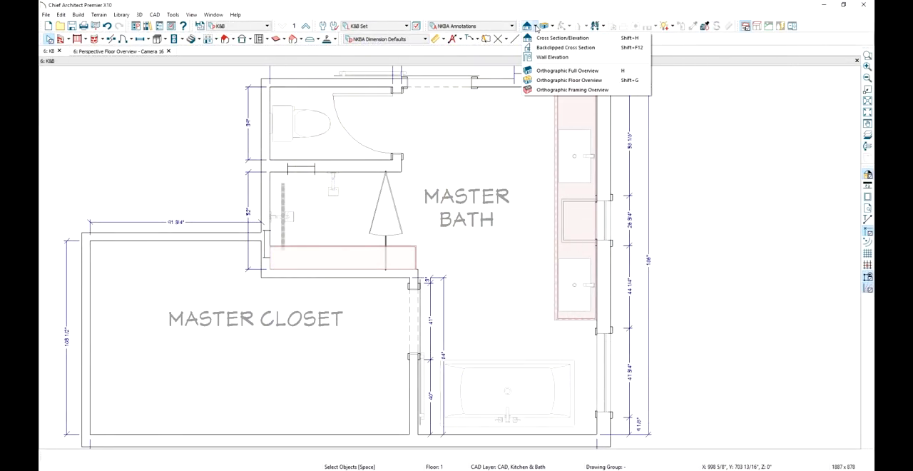
{"action": "left_click", "coordinate": [553, 57]}
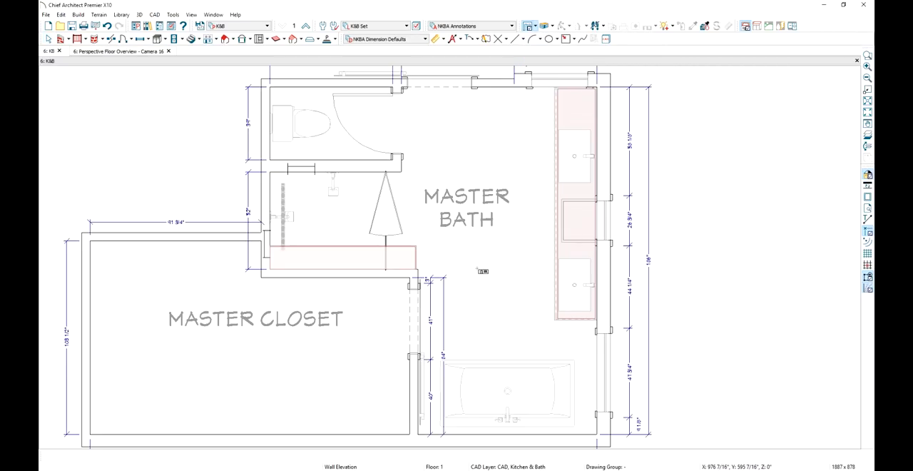
{"action": "left_click_drag", "start_coordinate": [478, 269], "coordinate": [655, 259]}
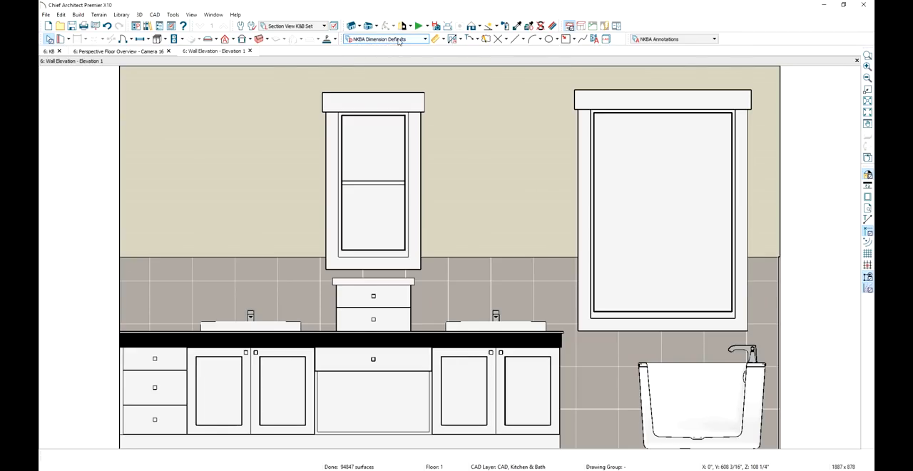
{"action": "left_click", "coordinate": [460, 41]}
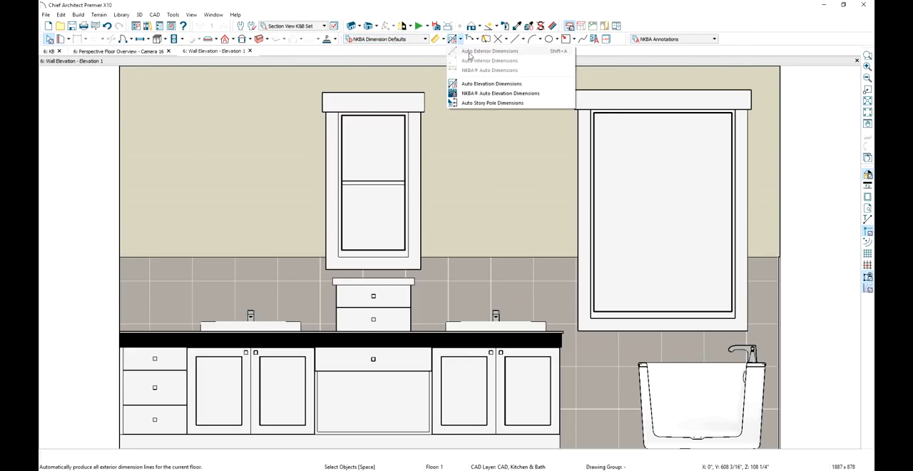
{"action": "left_click", "coordinate": [545, 97]}
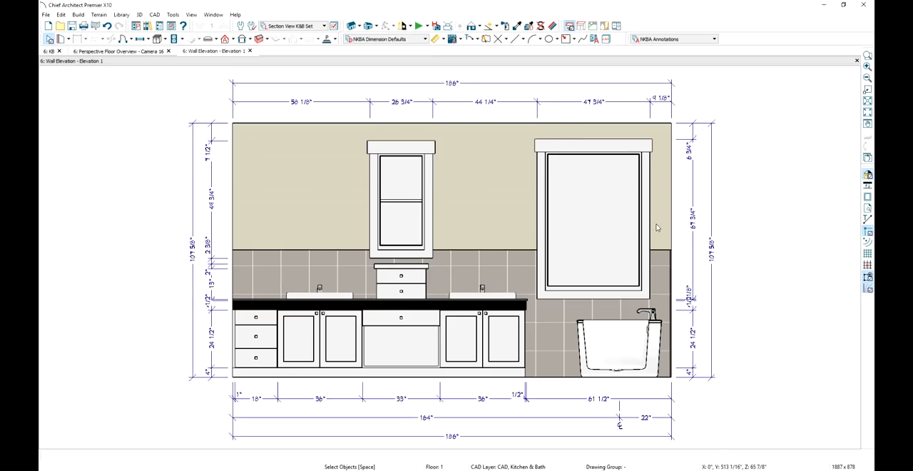
Remove the vanity cabinet and window sill points from the vertical dimension line beside the bathtub so it locates the tub faucet height
{"action": "left_click", "coordinate": [693, 192]}
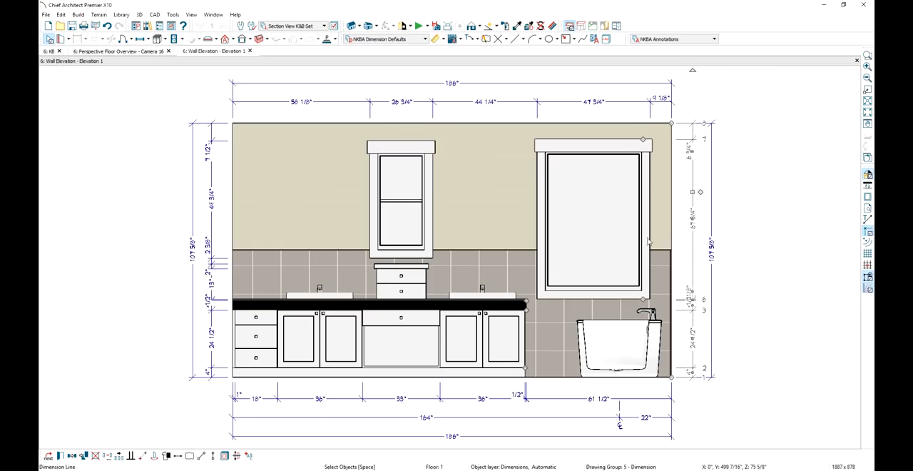
{"action": "mouse_move", "coordinate": [532, 315]}
{"action": "left_mouse_down"}
{"action": "mouse_move", "coordinate": [540, 312]}
{"action": "mouse_move", "coordinate": [547, 334]}
{"action": "left_mouse_up"}
{"action": "left_click_drag", "start_coordinate": [526, 367], "coordinate": [558, 374]}
{"action": "left_click_drag", "start_coordinate": [526, 300], "coordinate": [528, 281]}
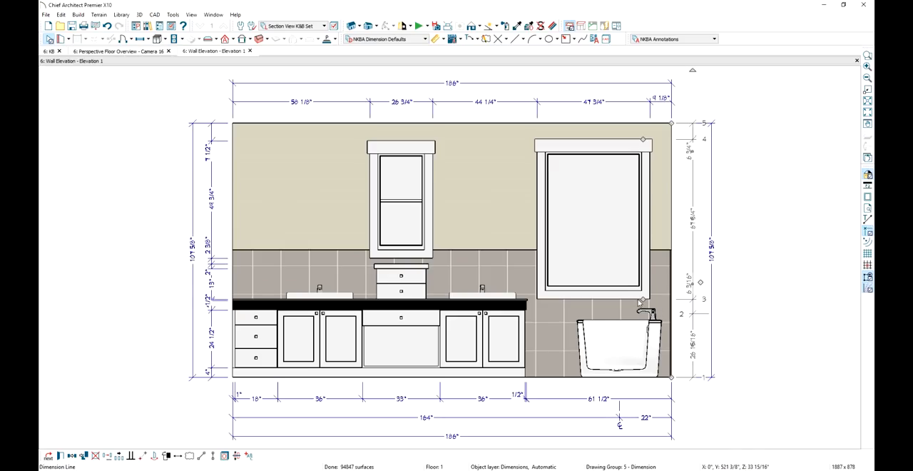
{"action": "left_click_drag", "start_coordinate": [643, 300], "coordinate": [749, 325]}
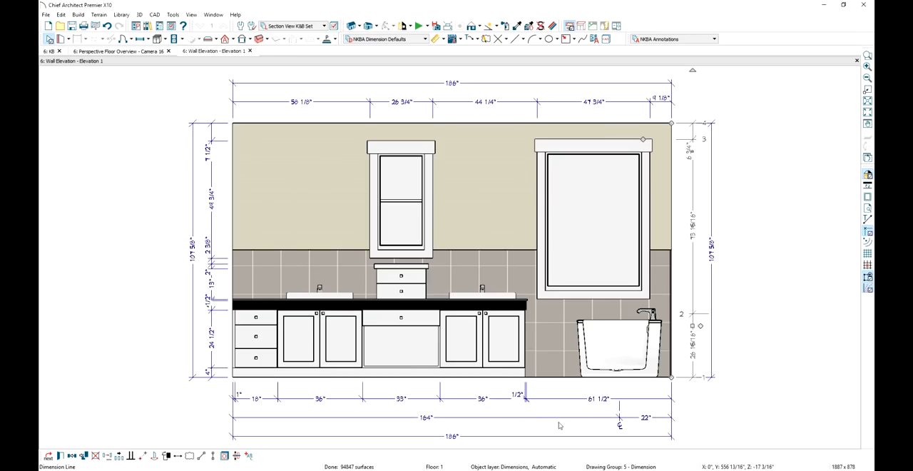
Lengthen the bathtub's center extension line up into the tub and add both sink centers to the same horizontal dimension line
{"action": "left_click", "coordinate": [620, 408]}
{"action": "left_click_drag", "start_coordinate": [620, 407], "coordinate": [619, 342]}
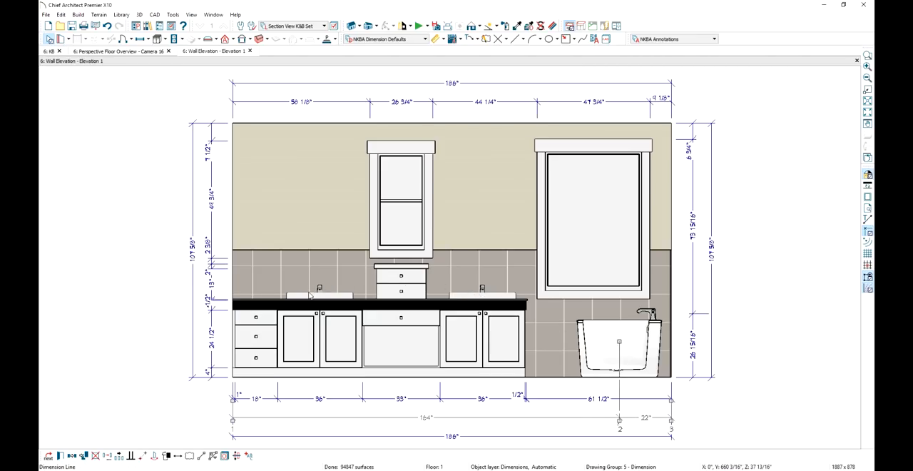
{"action": "left_click", "coordinate": [488, 417]}
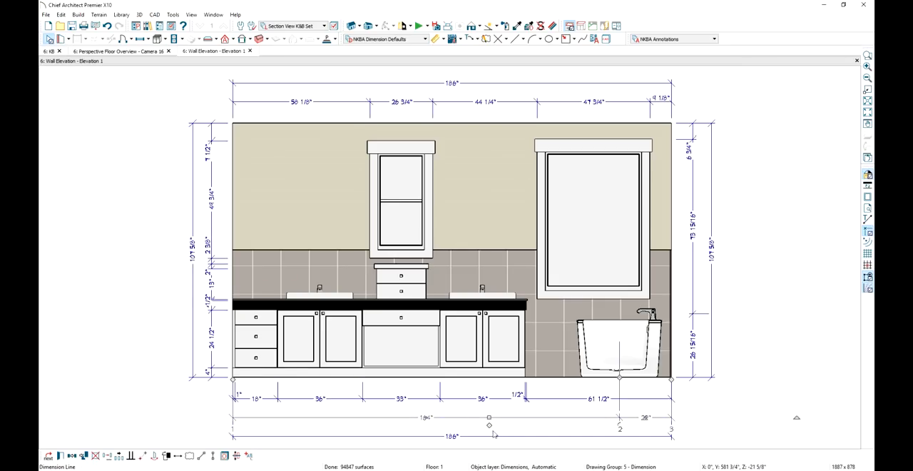
{"action": "left_click_drag", "start_coordinate": [490, 427], "coordinate": [485, 296]}
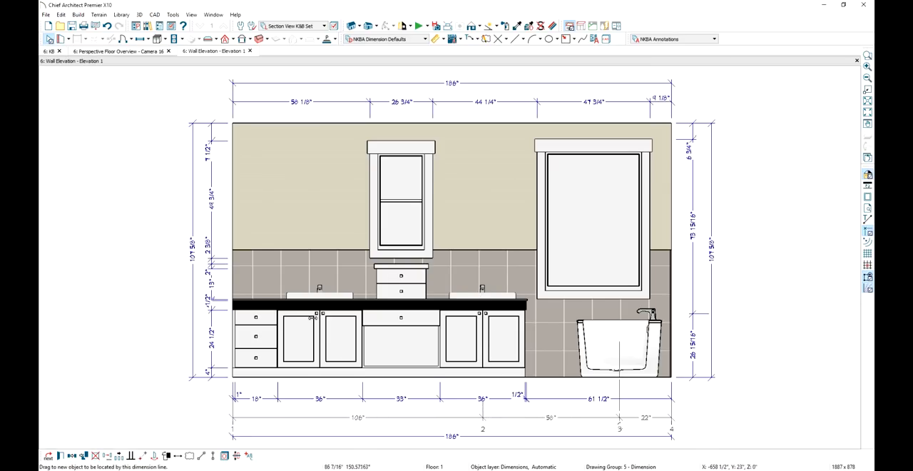
{"action": "left_click_drag", "start_coordinate": [312, 317], "coordinate": [320, 293]}
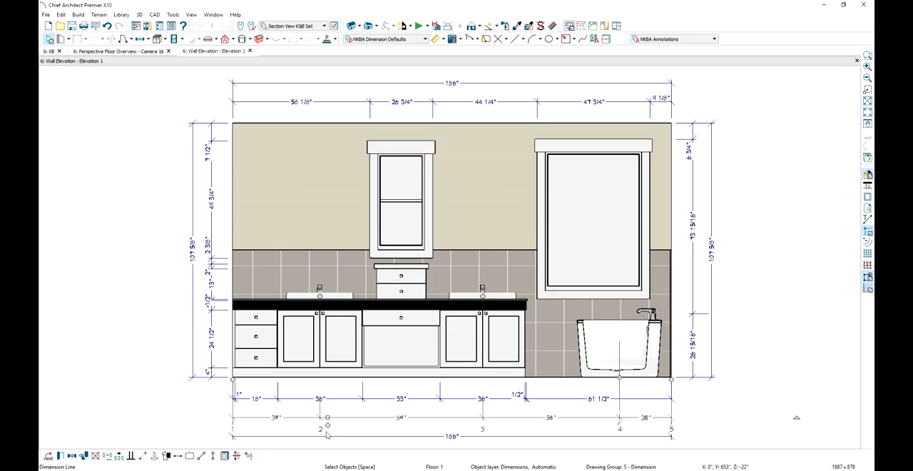
Mark extensions 2 and 3 of the lower horizontal dimension line, at the two sink centers, as centerlines
{"action": "double_click", "coordinate": [482, 433]}
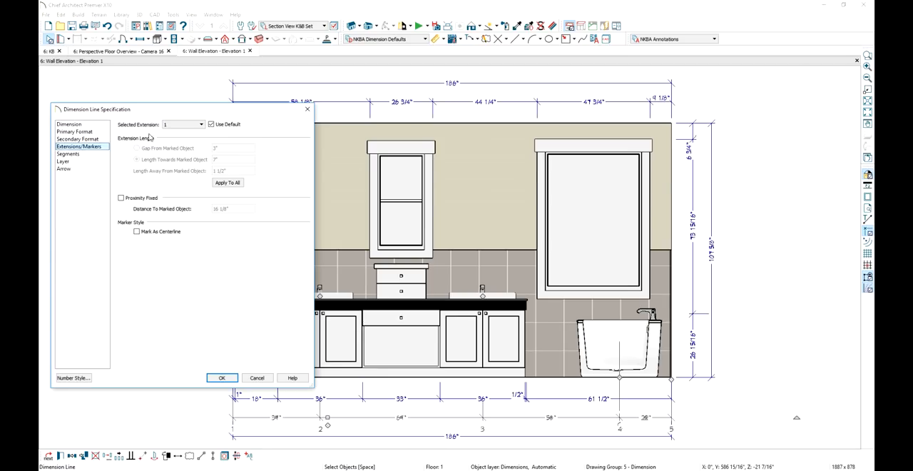
{"action": "left_click", "coordinate": [183, 124]}
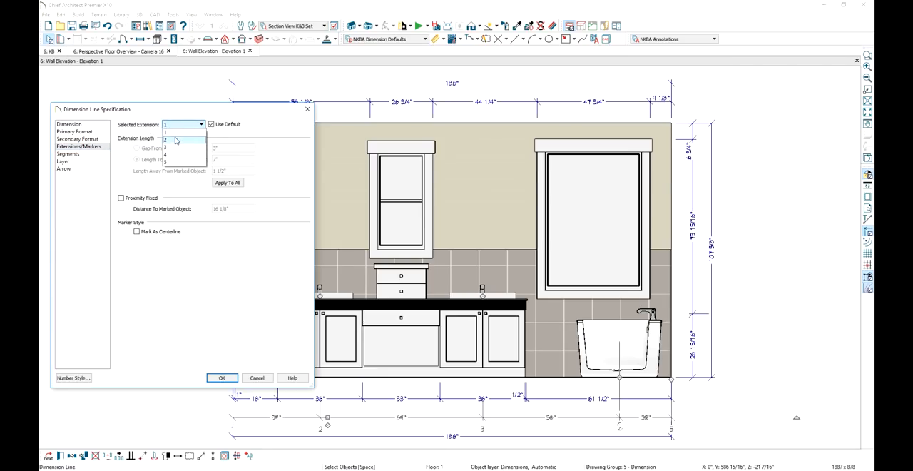
{"action": "left_click", "coordinate": [174, 139]}
{"action": "left_click", "coordinate": [155, 233]}
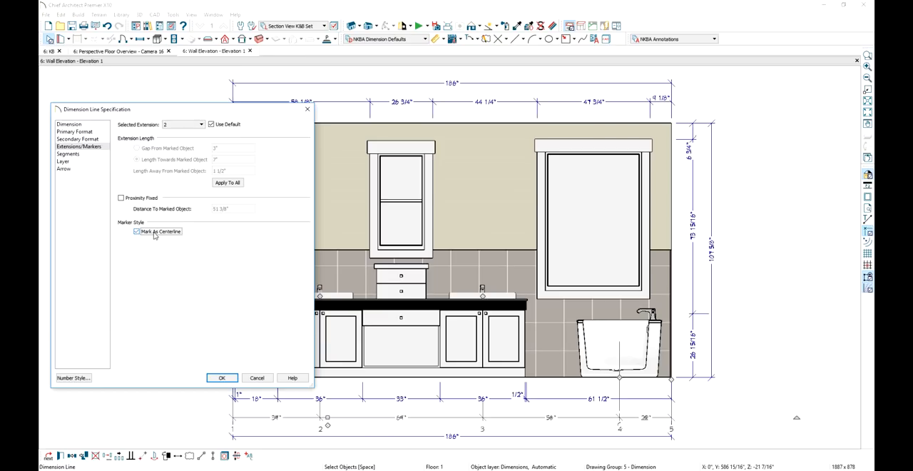
{"action": "left_click", "coordinate": [201, 124]}
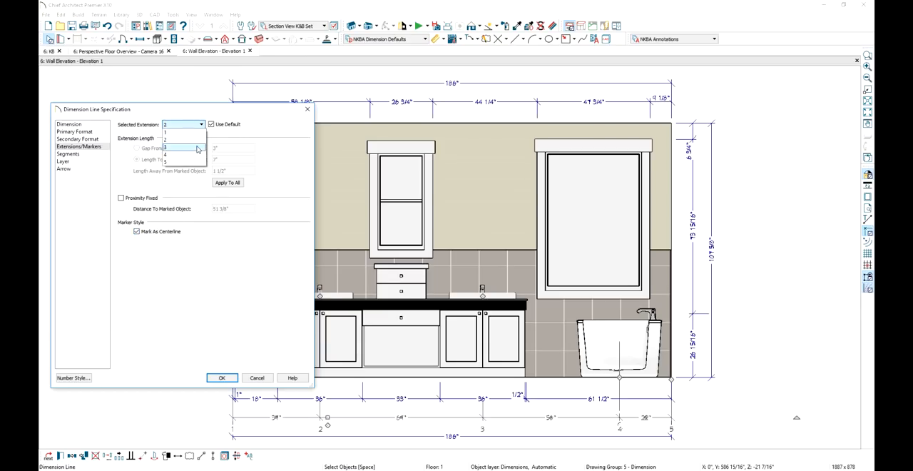
{"action": "left_click", "coordinate": [179, 147]}
{"action": "left_click", "coordinate": [142, 233]}
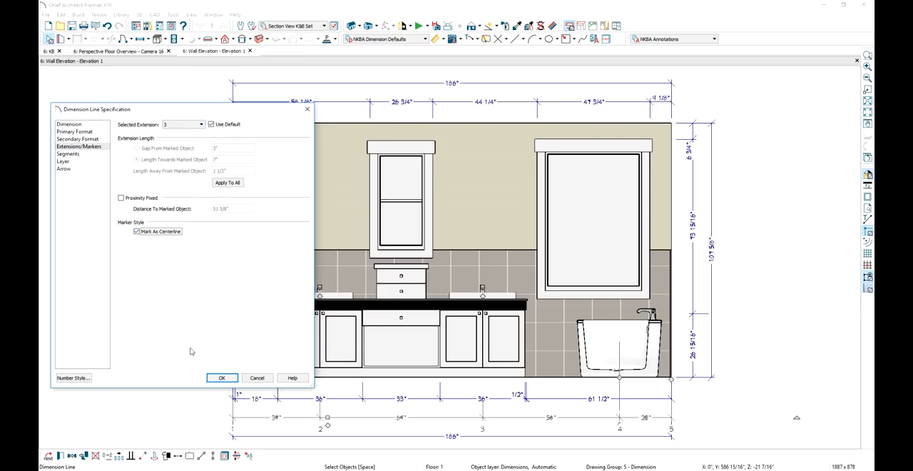
{"action": "left_click", "coordinate": [217, 377]}
Lengthen both sink centerline extension lines up into the vanity door cabinets and deselect the dimension line
{"action": "left_click", "coordinate": [321, 414]}
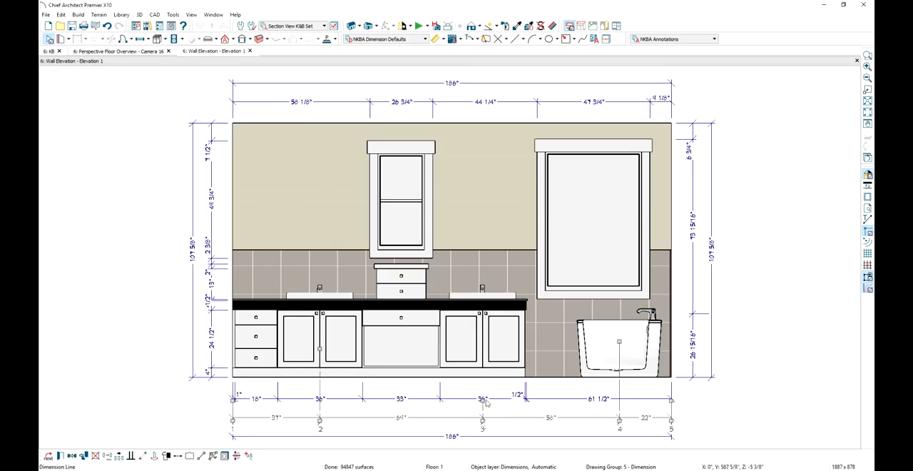
{"action": "left_click_drag", "start_coordinate": [483, 366], "coordinate": [484, 352]}
{"action": "key", "text": "Escape"}
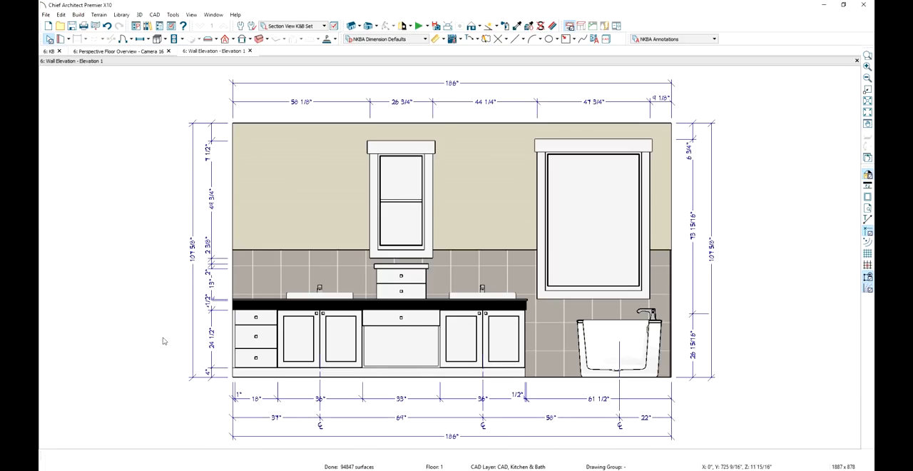
Move the overlapping 1/2" countertop label on the vanity's vertical dimension line outward, clear of the 4" label
{"action": "scroll", "coordinate": [163, 335], "scroll_direction": "up", "scroll_amount": 1}
{"action": "scroll", "coordinate": [208, 337], "scroll_direction": "up", "scroll_amount": 2}
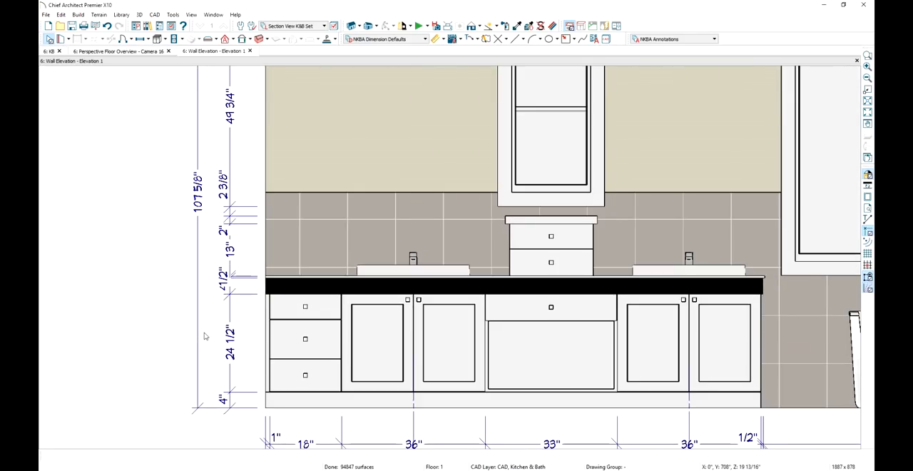
{"action": "left_click", "coordinate": [230, 315]}
{"action": "scroll", "coordinate": [228, 286], "scroll_direction": "up", "scroll_amount": 2}
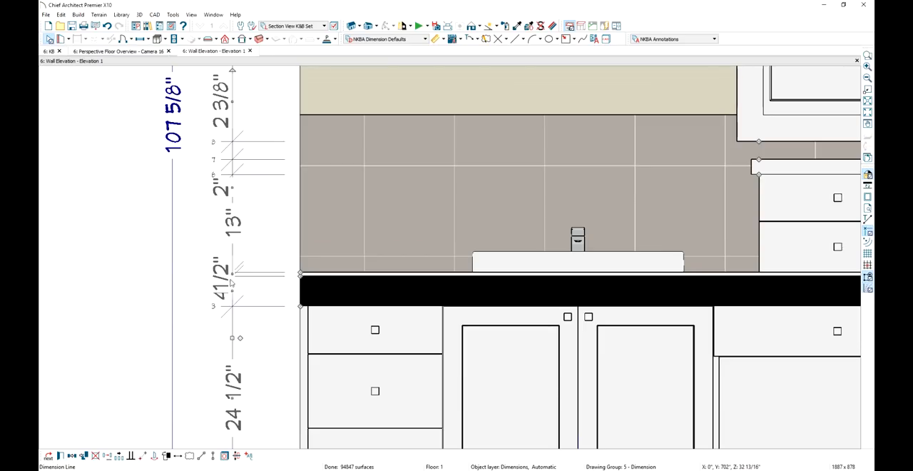
{"action": "left_click_drag", "start_coordinate": [231, 275], "coordinate": [200, 283]}
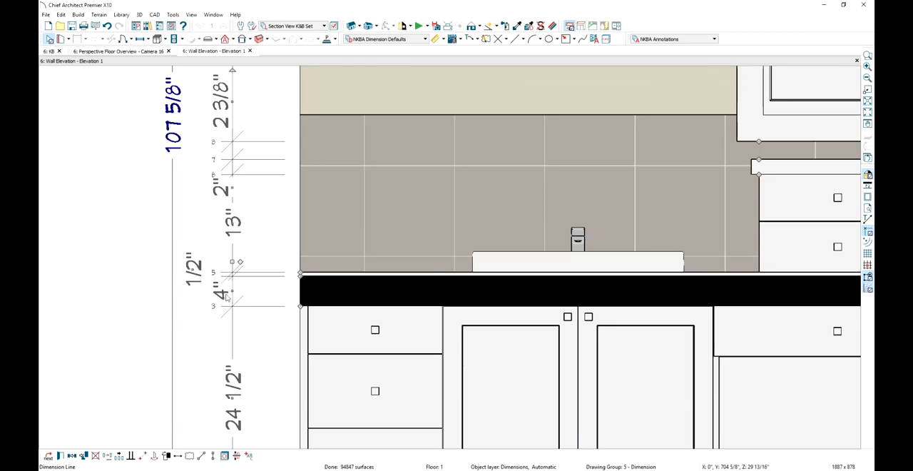
Remove the small drawer cabinet and window points from the vanity's vertical dimension line so it runs from countertop to ceiling
{"action": "left_click_drag", "start_coordinate": [759, 174], "coordinate": [662, 159]}
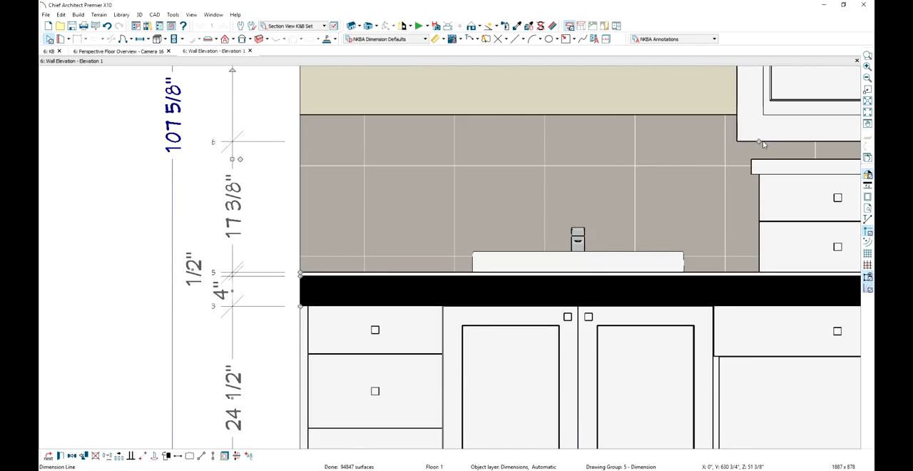
{"action": "left_click_drag", "start_coordinate": [759, 141], "coordinate": [706, 169]}
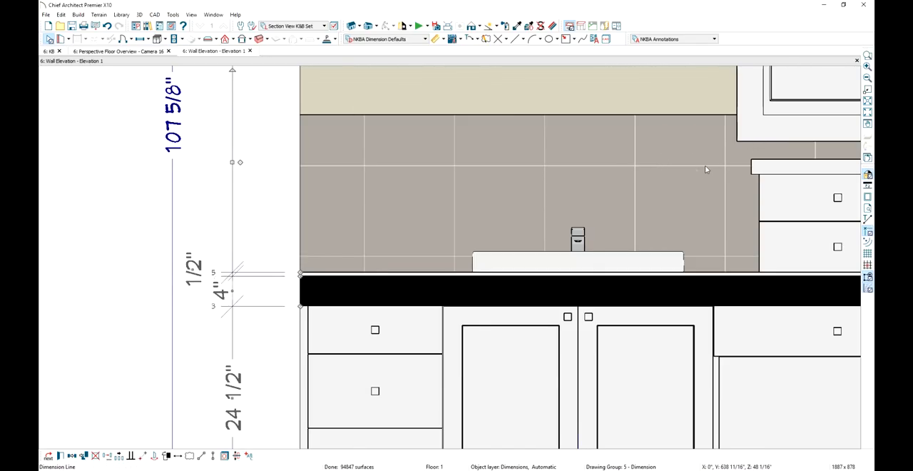
{"action": "scroll", "coordinate": [693, 169], "scroll_direction": "down", "scroll_amount": 6}
{"action": "middle_click_drag", "start_coordinate": [600, 279], "coordinate": [473, 348]}
{"action": "left_click", "coordinate": [218, 102]}
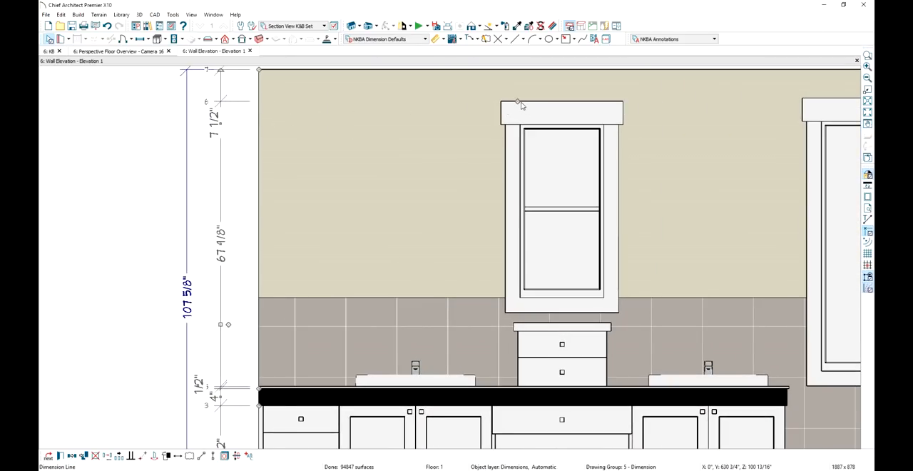
{"action": "left_click_drag", "start_coordinate": [516, 102], "coordinate": [387, 131]}
{"action": "scroll", "coordinate": [387, 135], "scroll_direction": "down", "scroll_amount": 3}
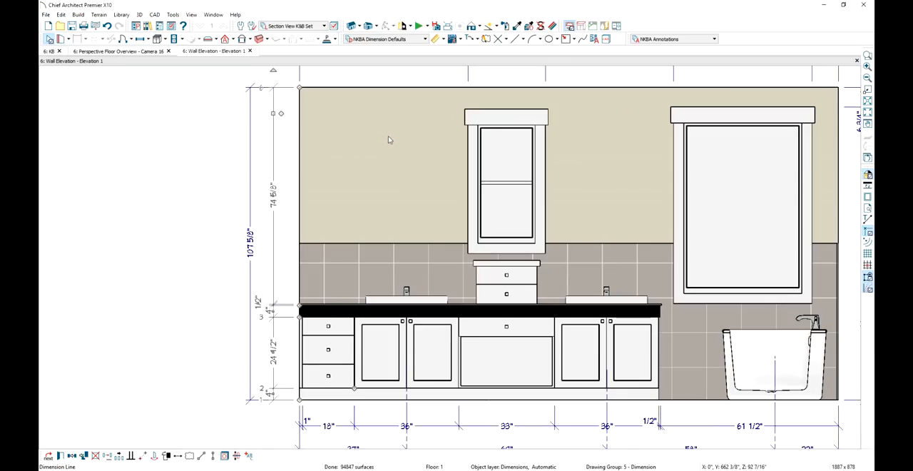
{"action": "middle_click_drag", "start_coordinate": [431, 148], "coordinate": [319, 175]}
{"action": "scroll", "coordinate": [319, 175], "scroll_direction": "down", "scroll_amount": 3}
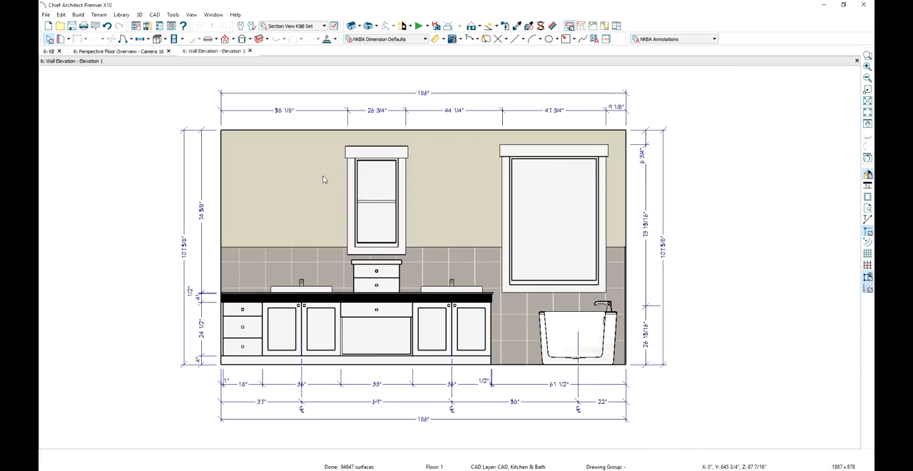
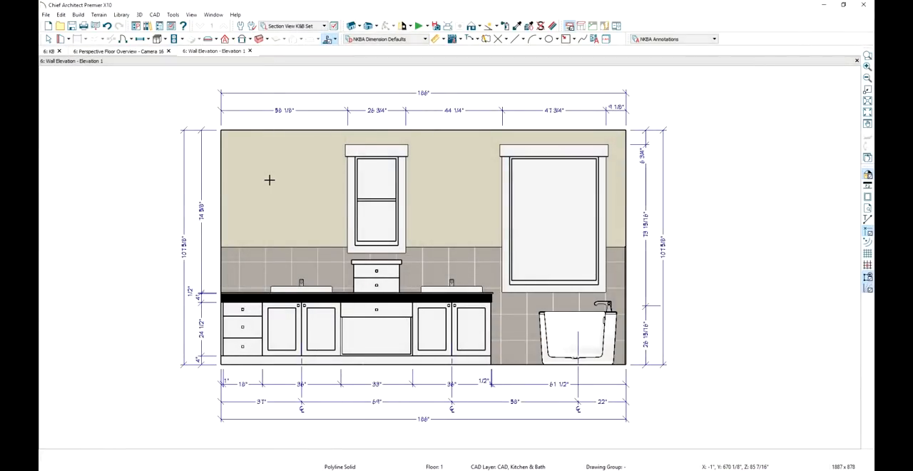
Draw a 28" wide rectangular polyline solid on the wall above the left sink, reaching down to about the sink rim
{"action": "left_click_drag", "start_coordinate": [268, 181], "coordinate": [324, 270]}
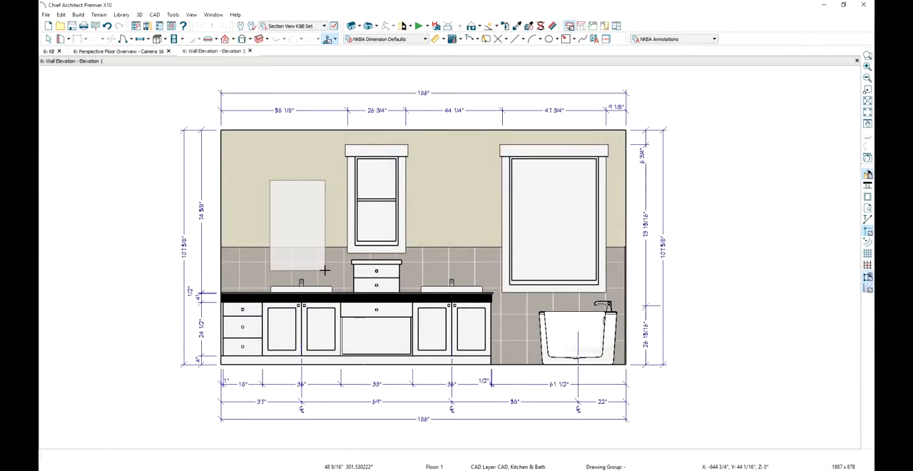
{"action": "key", "text": "Tab"}
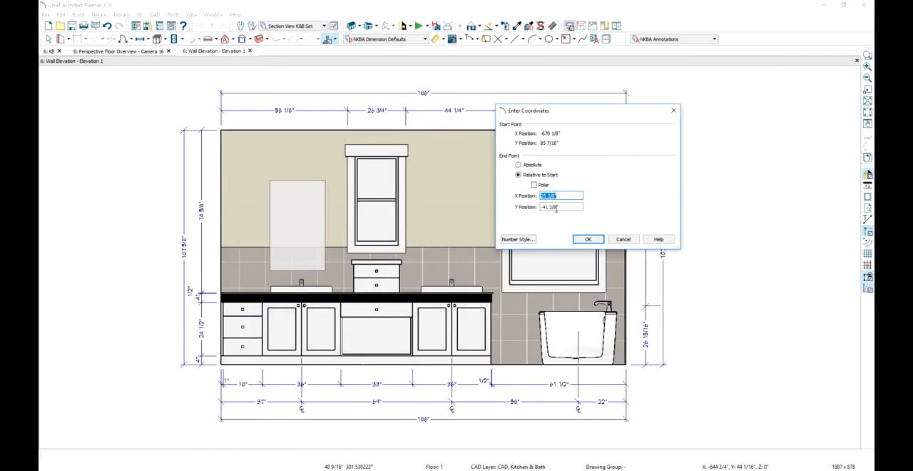
{"action": "type", "text": "28"}
{"action": "key", "text": "Tab"}
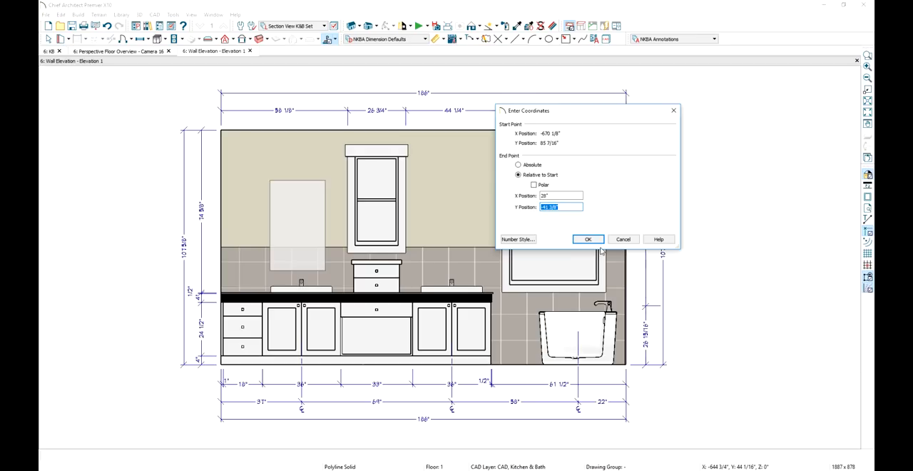
{"action": "type", "text": "-4"}
{"action": "left_click", "coordinate": [587, 239]}
Check the new polyline solid's thickness in its specification and accept the settings
{"action": "double_click", "coordinate": [295, 233]}
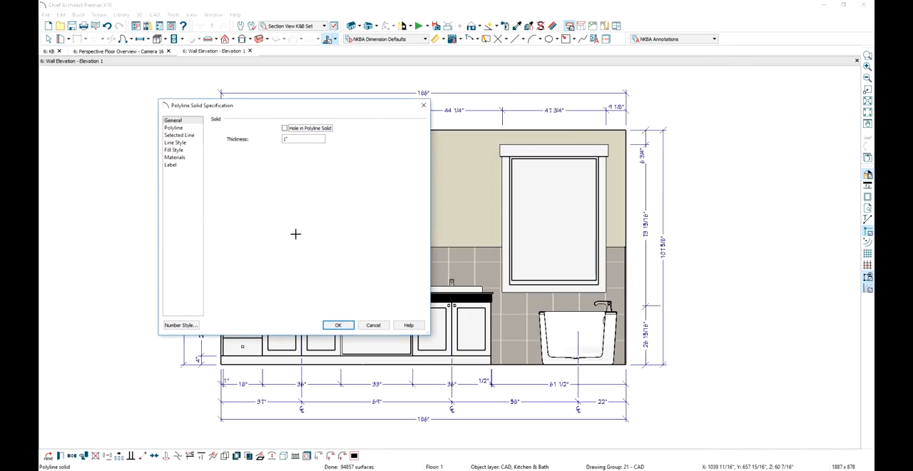
{"action": "double_click", "coordinate": [299, 138]}
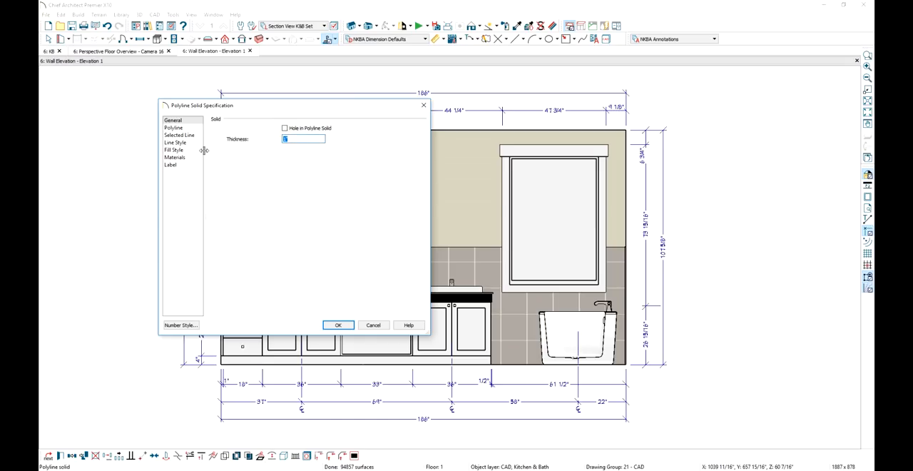
{"action": "left_click", "coordinate": [338, 325]}
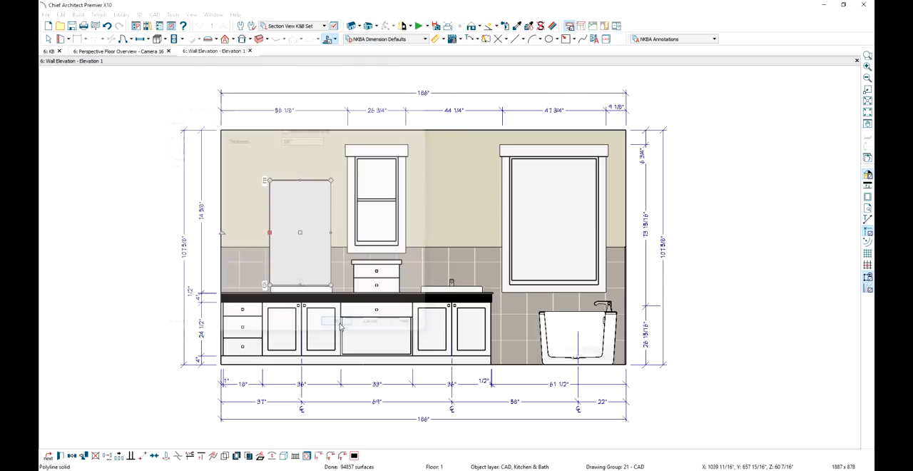
Center the mirror panel on the left sink and raise it on the wall, clear of the faucet
{"action": "left_click", "coordinate": [153, 458]}
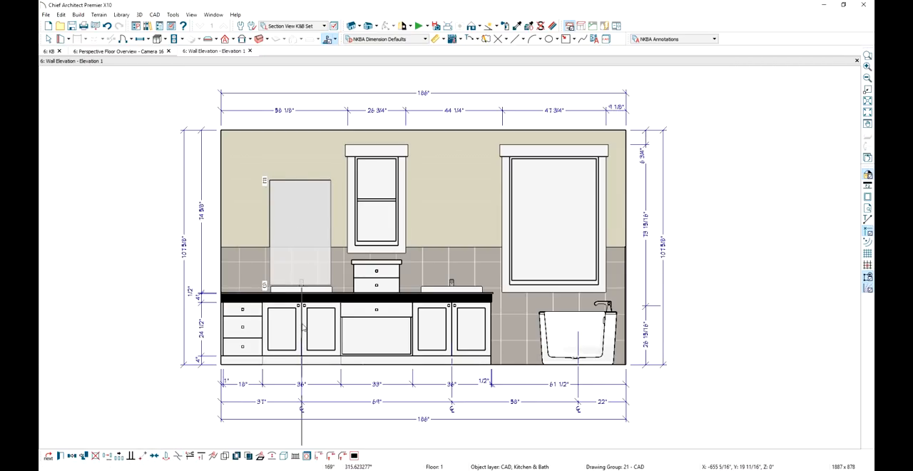
{"action": "left_click", "coordinate": [305, 231]}
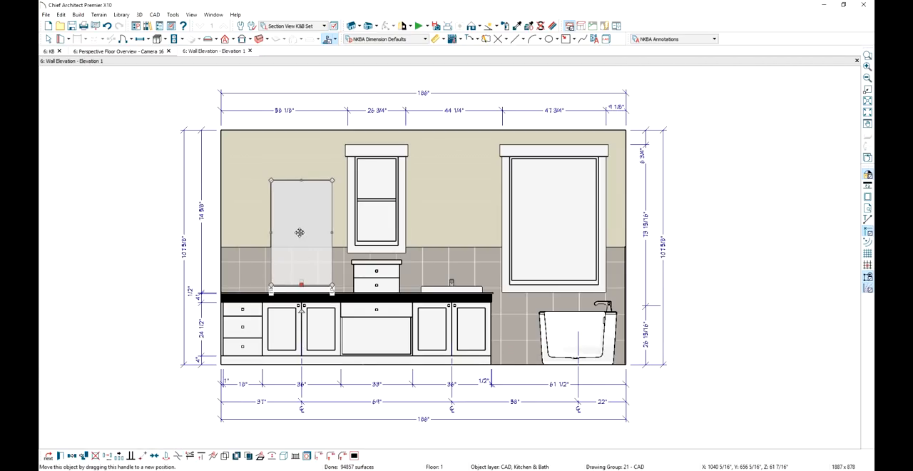
{"action": "left_click_drag", "start_coordinate": [301, 232], "coordinate": [300, 215]}
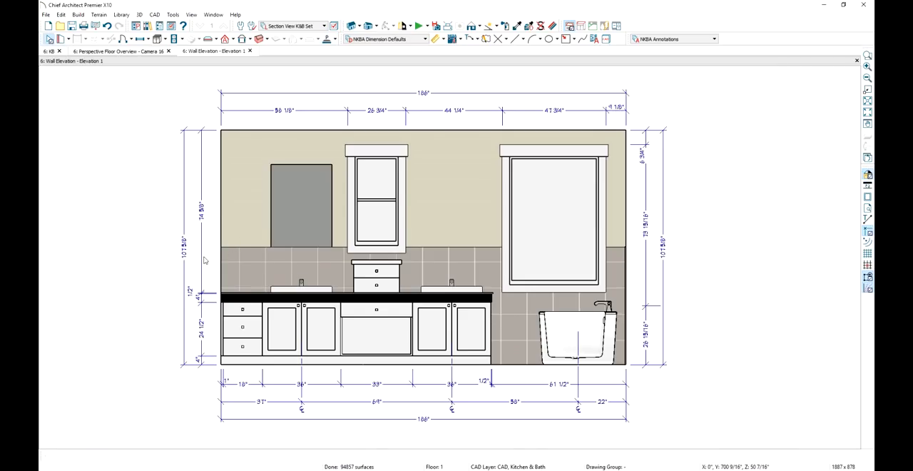
Try to add the mirror panel's lower edge to the vanity's vertical dimension line
{"action": "left_click", "coordinate": [203, 260]}
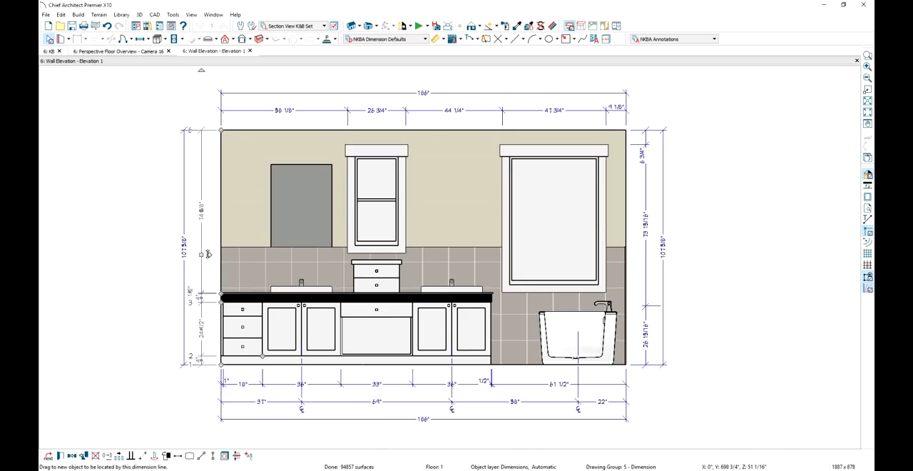
{"action": "left_click_drag", "start_coordinate": [209, 255], "coordinate": [277, 252]}
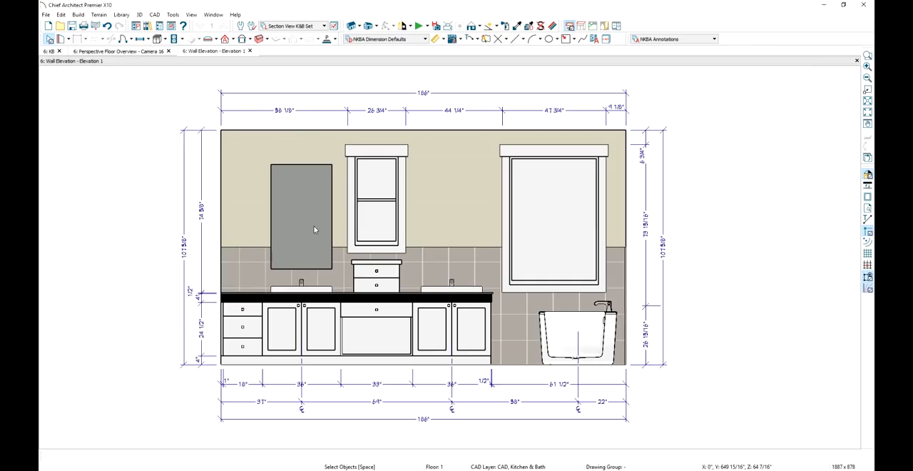
Copy the mirror panel against its left edge and narrow the copy to a 4" wide vertical light strip
{"action": "left_click", "coordinate": [314, 229]}
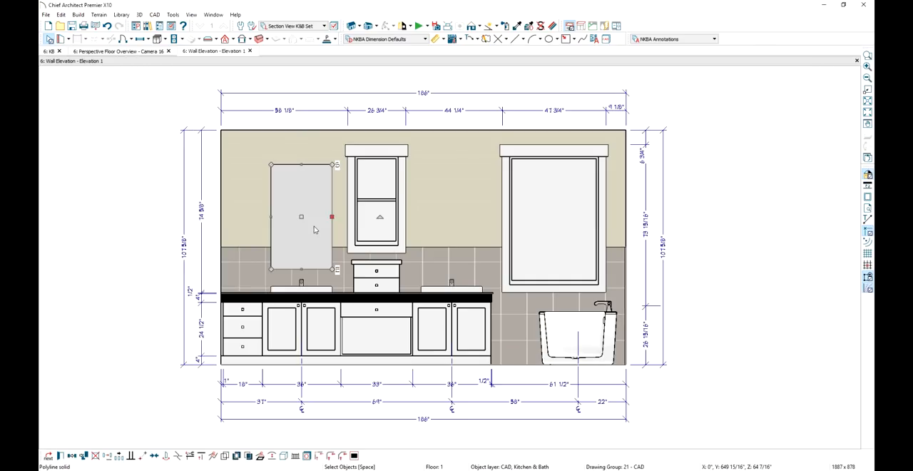
{"action": "left_click", "coordinate": [70, 457]}
{"action": "left_click_drag", "start_coordinate": [301, 216], "coordinate": [241, 216]}
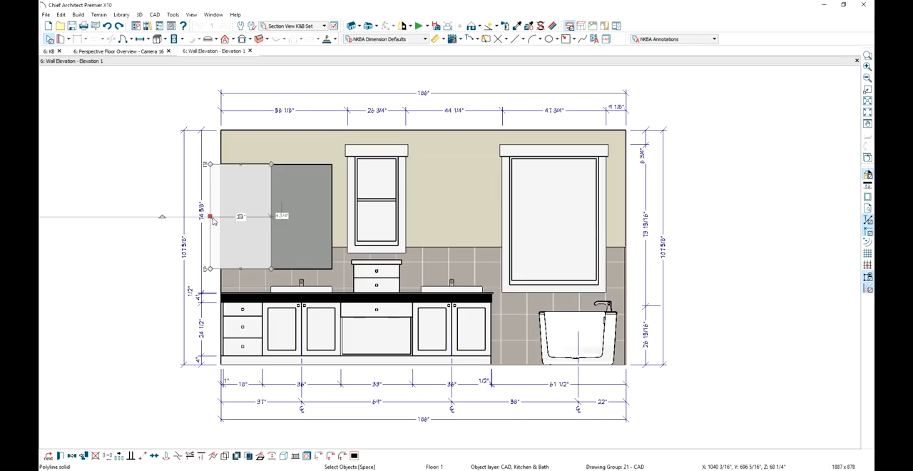
{"action": "left_click_drag", "start_coordinate": [213, 221], "coordinate": [255, 221]}
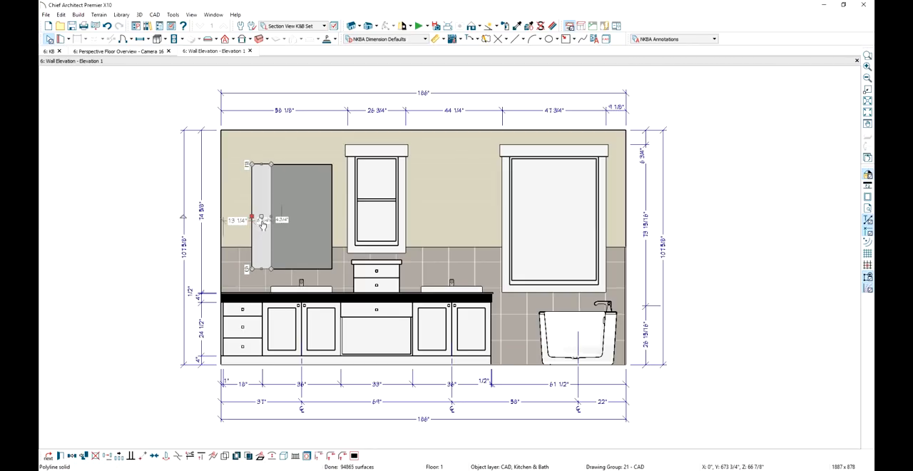
{"action": "left_click", "coordinate": [264, 226]}
{"action": "type", "text": "4"}
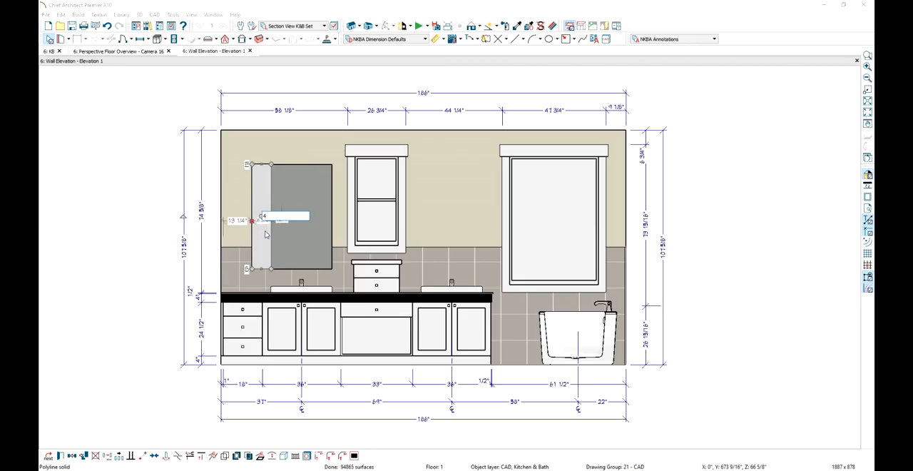
{"action": "key", "text": "Return"}
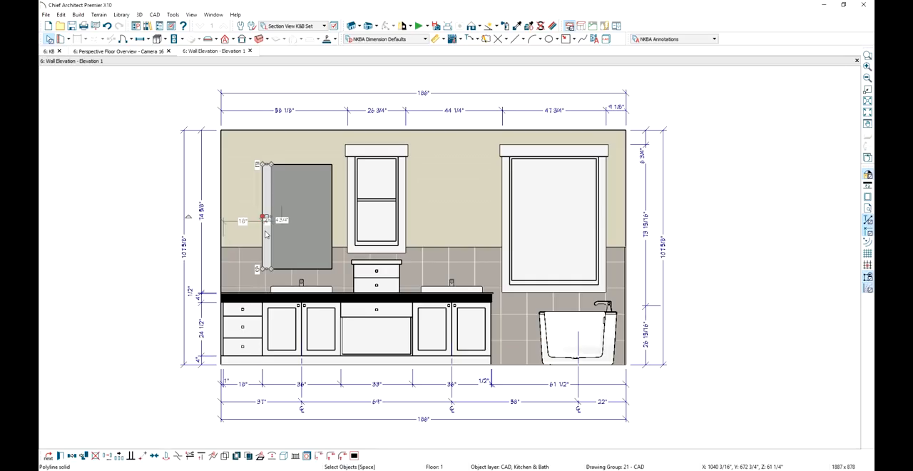
Place a reflected copy of the 4" strip on the mirror's opposite side, using the left sink's center
{"action": "left_click", "coordinate": [70, 457]}
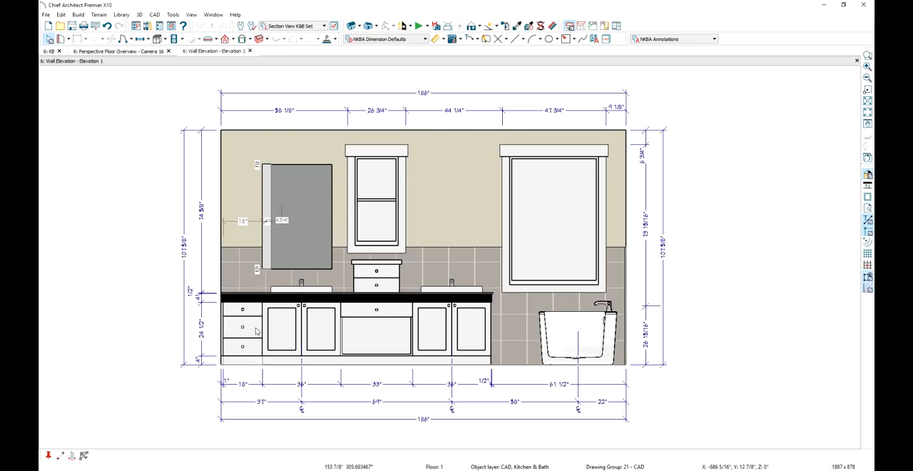
{"action": "left_click", "coordinate": [301, 289]}
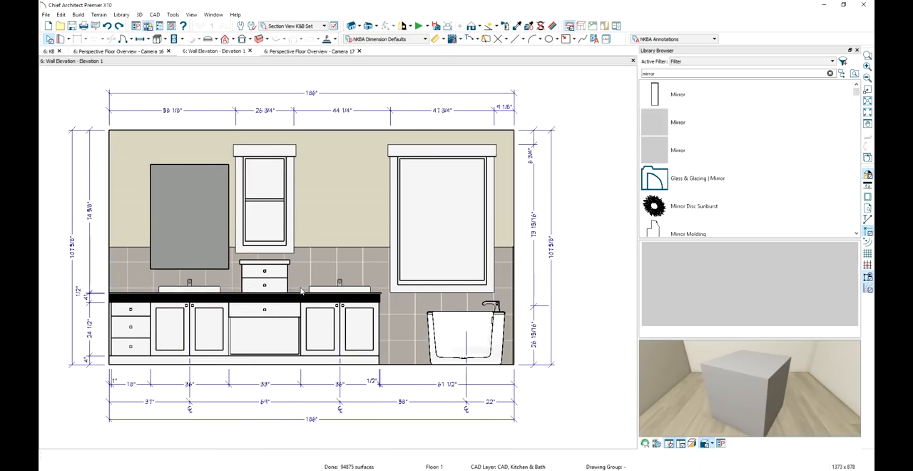
In the Camera 17 perspective overview, apply the library's Mirror material to the center panel above the left sink
{"action": "left_click", "coordinate": [278, 52]}
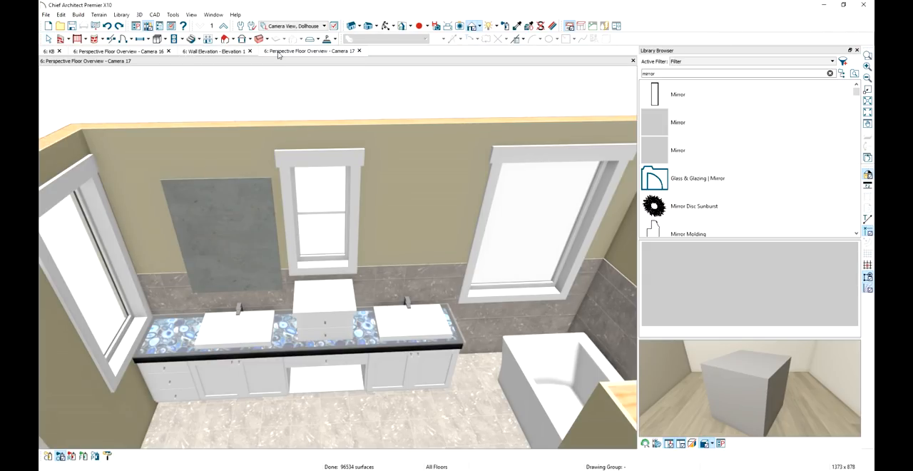
{"action": "left_click", "coordinate": [694, 124]}
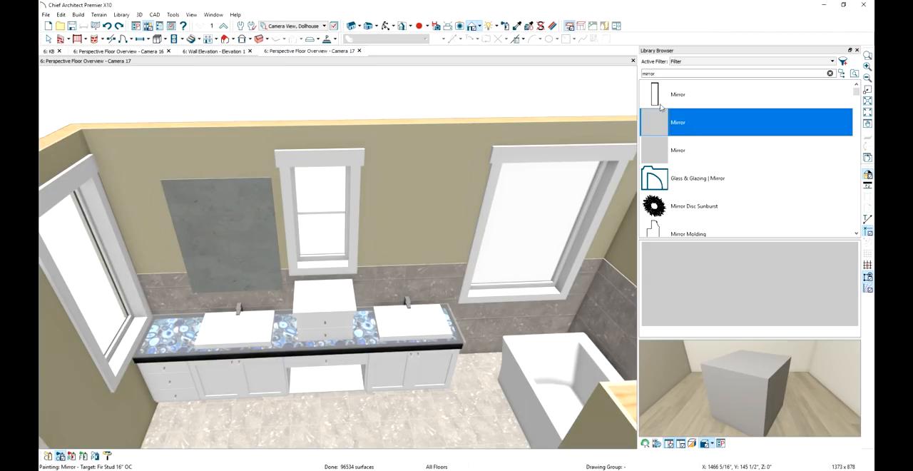
{"action": "left_click", "coordinate": [236, 231]}
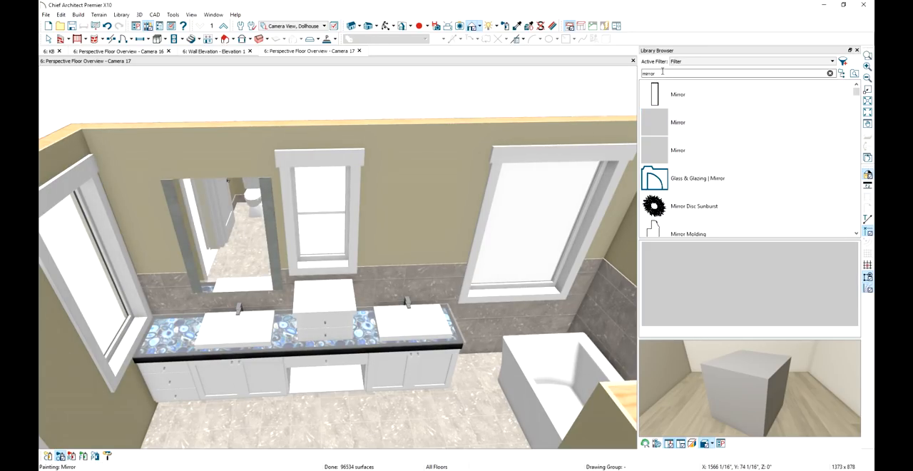
Search the library for "white" and paint both vertical strips beside the mirror with the plain White material
{"action": "left_click_drag", "start_coordinate": [662, 73], "coordinate": [641, 72]}
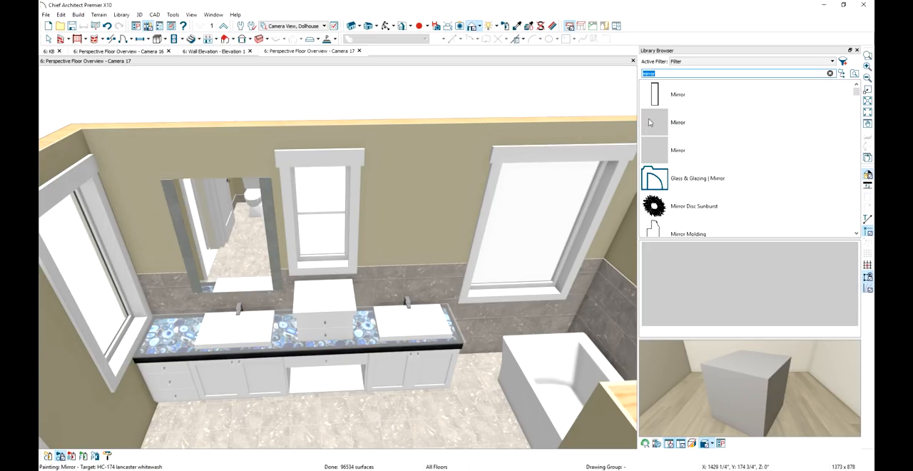
{"action": "type", "text": "white"}
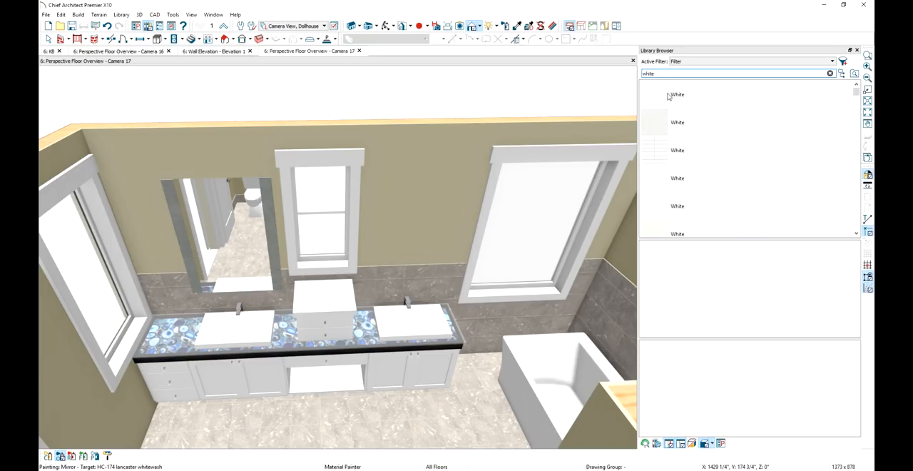
{"action": "left_click", "coordinate": [669, 96]}
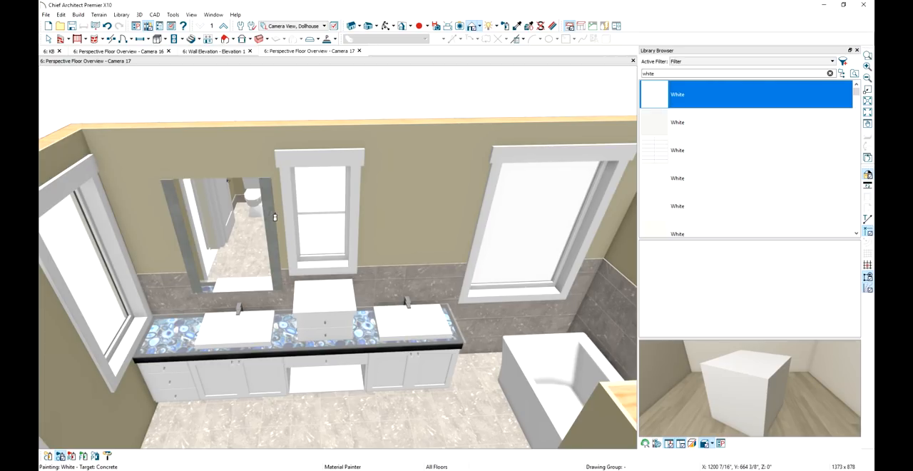
{"action": "left_click", "coordinate": [274, 217]}
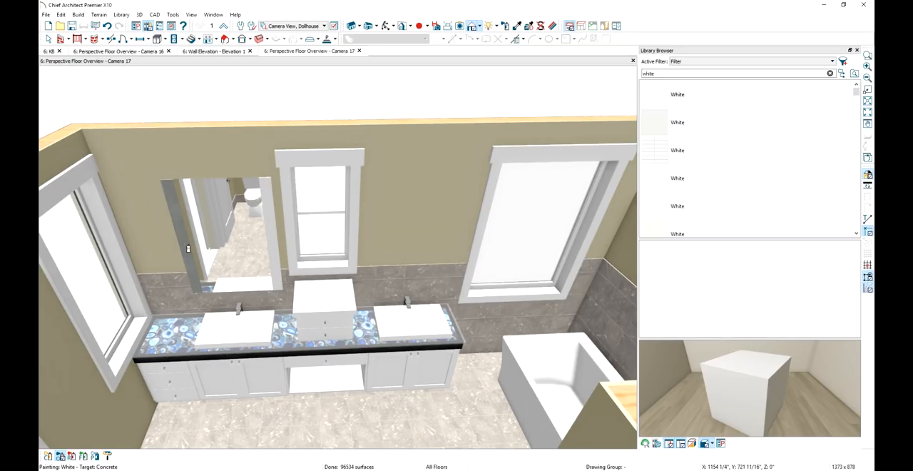
{"action": "left_click", "coordinate": [188, 249]}
{"action": "key", "text": "Escape"}
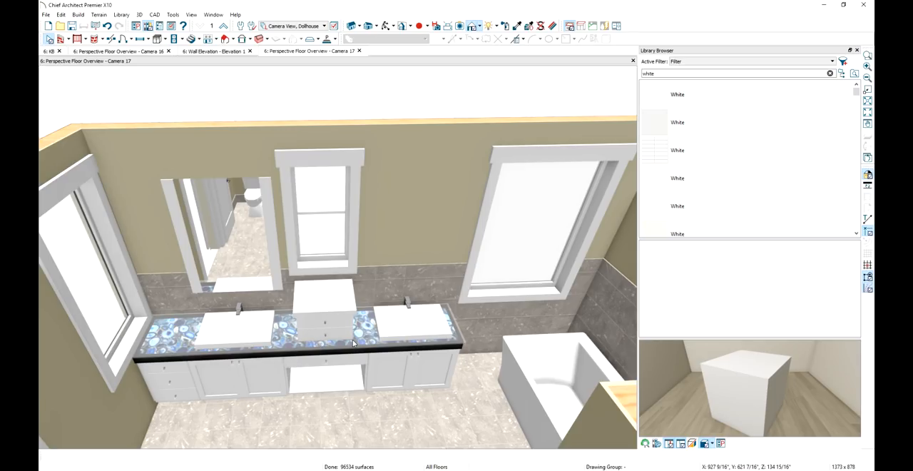
Make the mirror strips glow by setting the emissive value of their White material to 0.7
{"action": "left_click", "coordinate": [552, 25]}
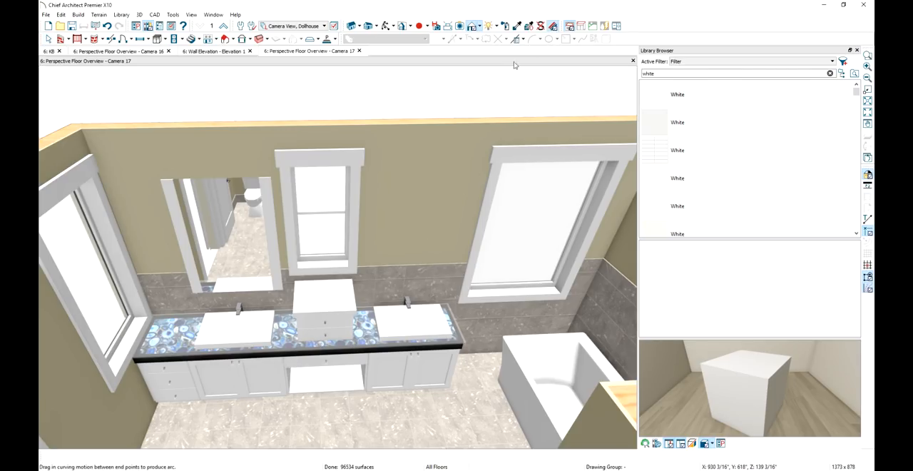
{"action": "left_click", "coordinate": [270, 208]}
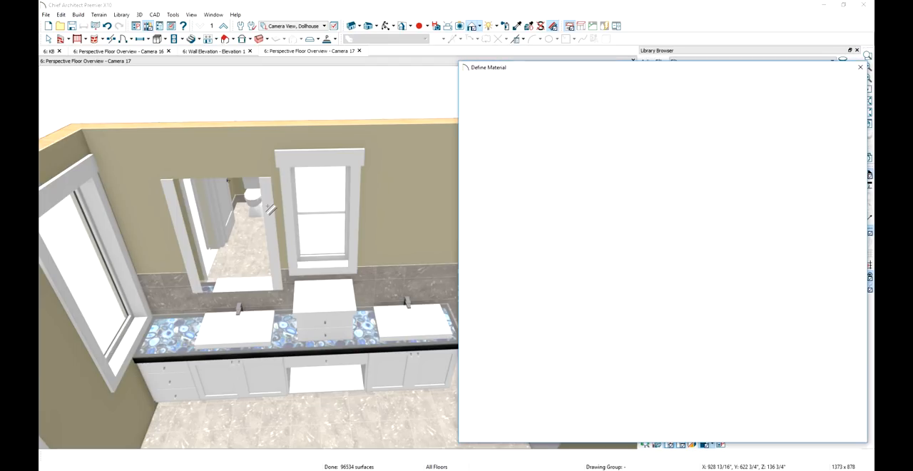
{"action": "left_click_drag", "start_coordinate": [619, 169], "coordinate": [598, 178]}
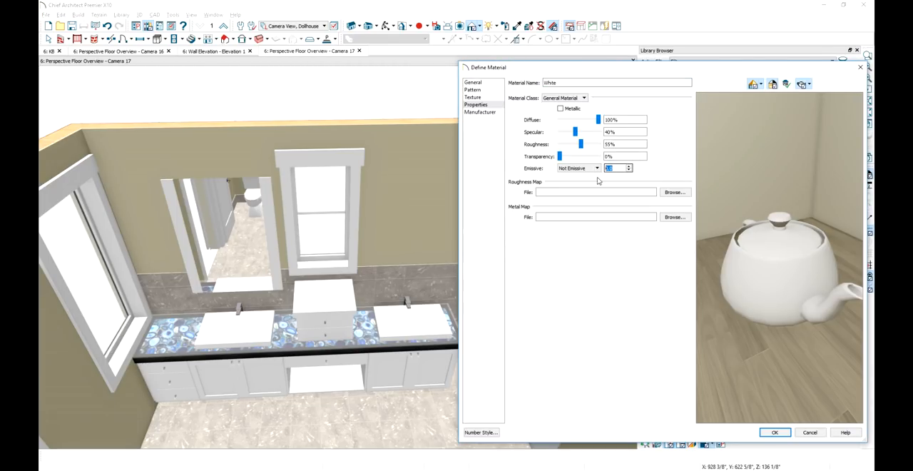
{"action": "type", "text": ".75"}
{"action": "key", "text": "Return"}
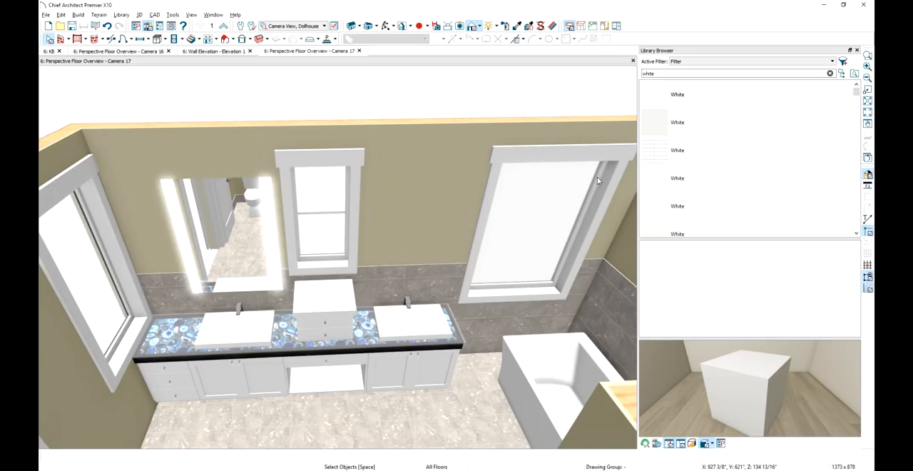
Group the mirror and both light strips as an architectural block and reflect a copy about the small drawer cabinet to above the right sink
{"action": "left_click", "coordinate": [243, 246]}
{"action": "left_click", "coordinate": [189, 256]}
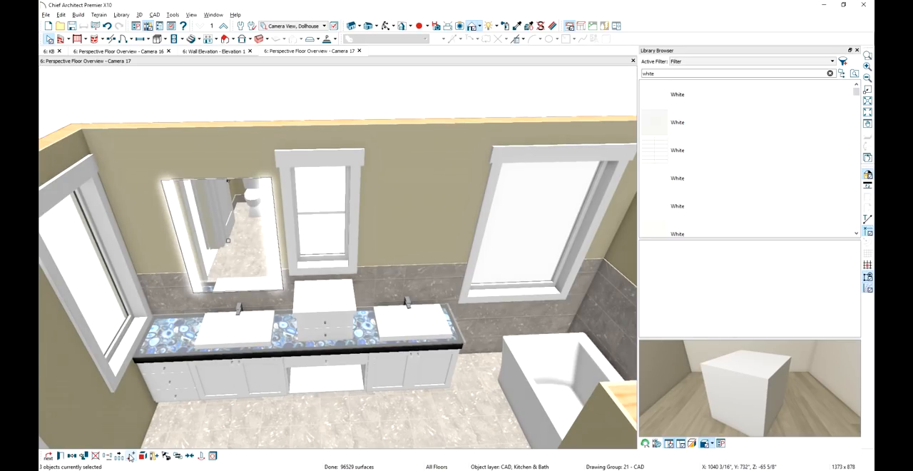
{"action": "left_click", "coordinate": [131, 456]}
{"action": "left_click", "coordinate": [73, 460]}
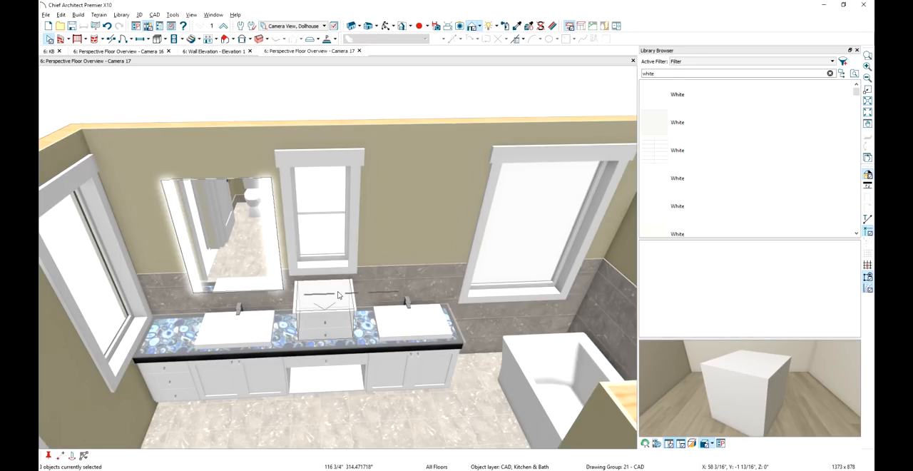
{"action": "left_click", "coordinate": [325, 309]}
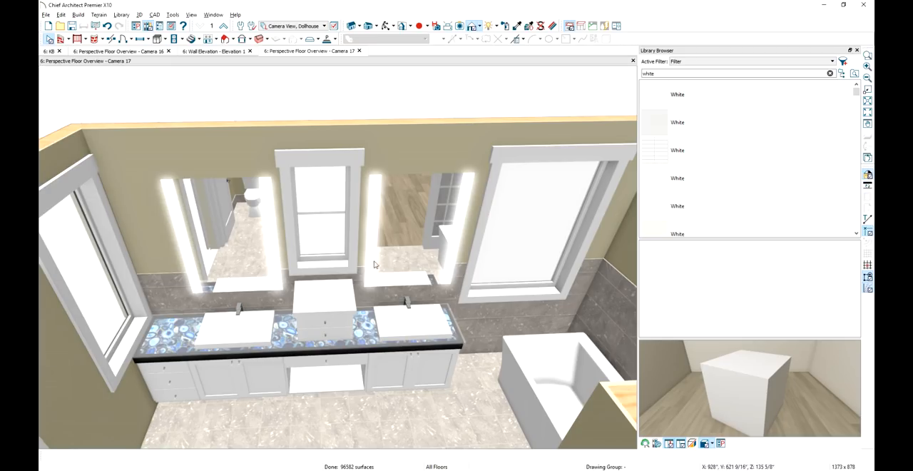
Add the lighted mirror block above the right sink to the library and name it LED Mirror
{"action": "left_click", "coordinate": [407, 220]}
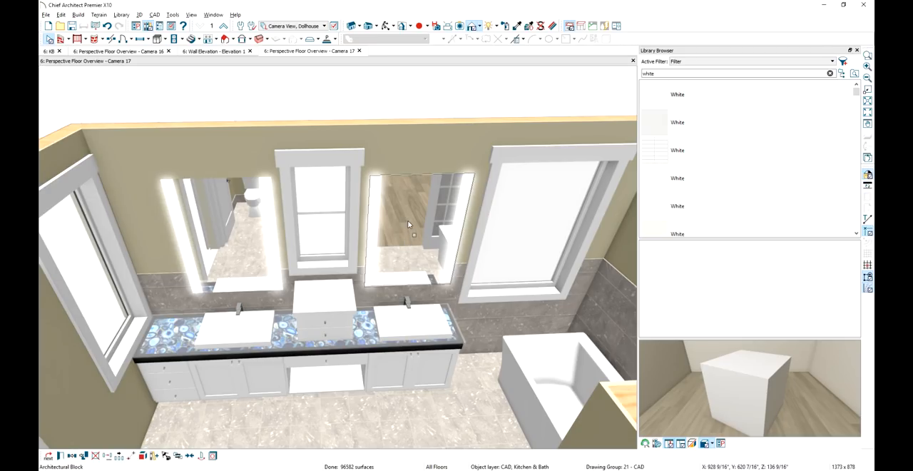
{"action": "left_click", "coordinate": [153, 456]}
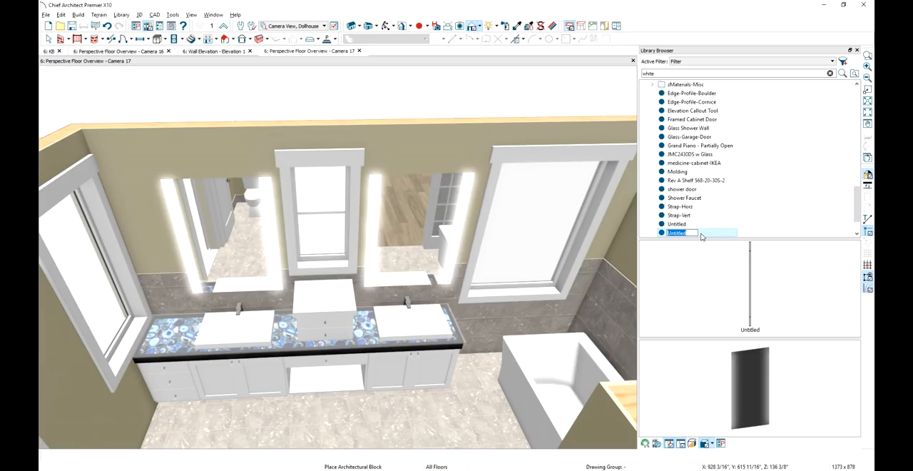
{"action": "key", "text": "BackSpace"}
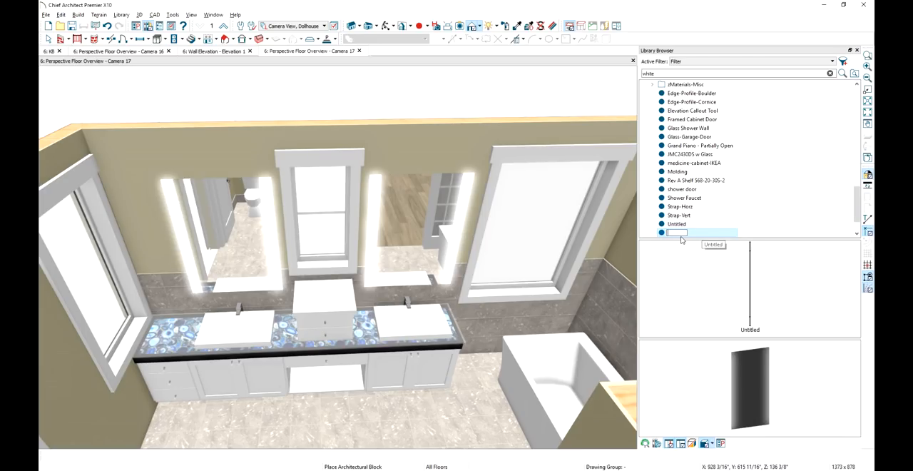
{"action": "type", "text": "LED Mirror"}
{"action": "key", "text": "Return"}
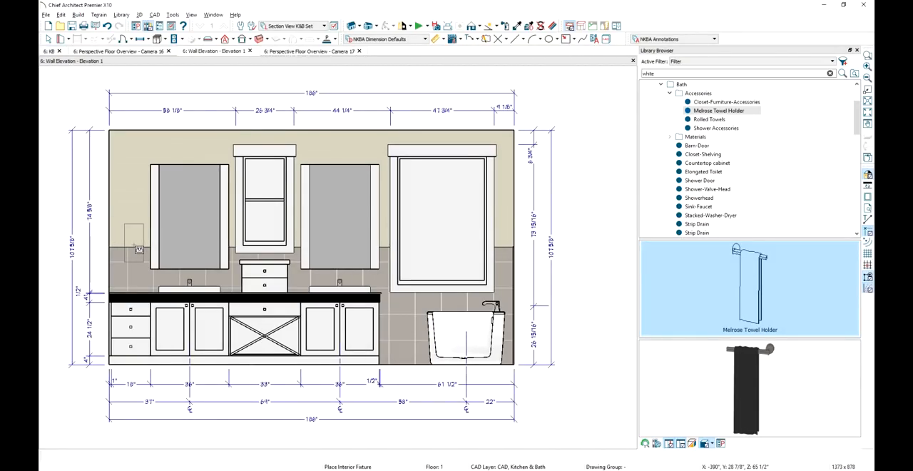
Place a Melrose Towel Holder on the wall beside the left mirror in Elevation 1 and copy it beside the right mirror
{"action": "left_click", "coordinate": [138, 249]}
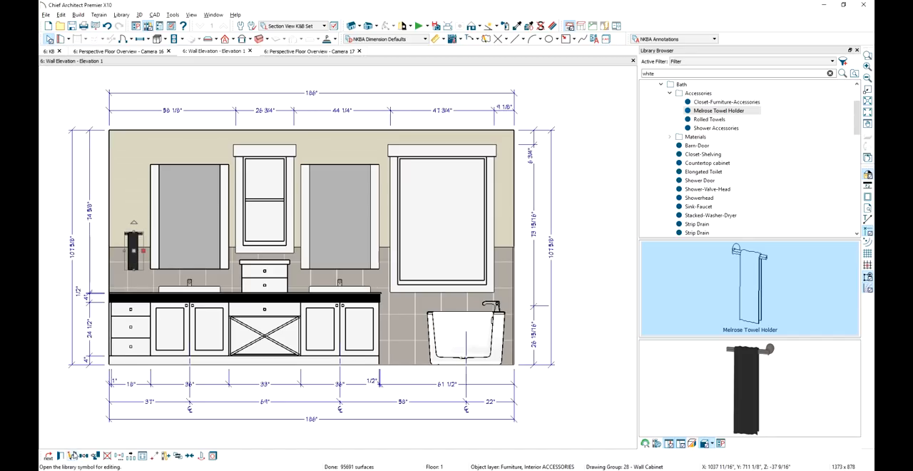
{"action": "left_click", "coordinate": [81, 457]}
{"action": "left_click_drag", "start_coordinate": [143, 251], "coordinate": [383, 258]}
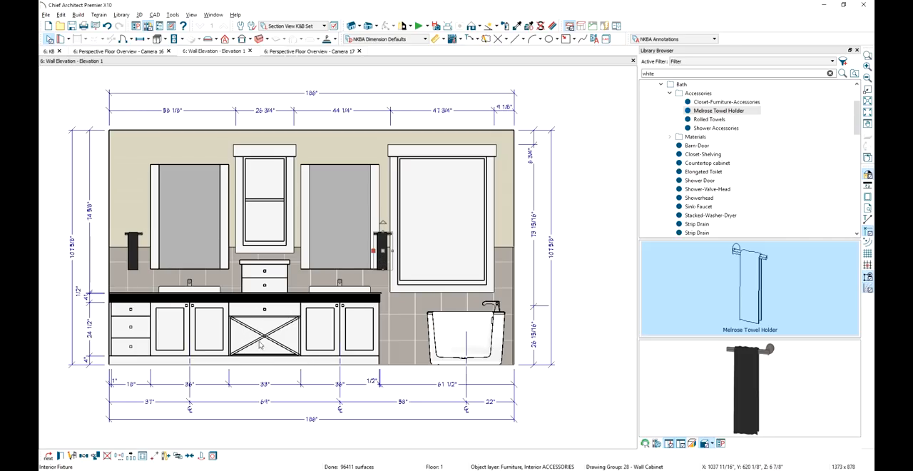
In the Floor Plan, Interior view, place the library's Rolled Towels in the vanity's open center cabinet and check them in the wall elevation
{"action": "left_click", "coordinate": [50, 52]}
{"action": "left_click", "coordinate": [244, 26]}
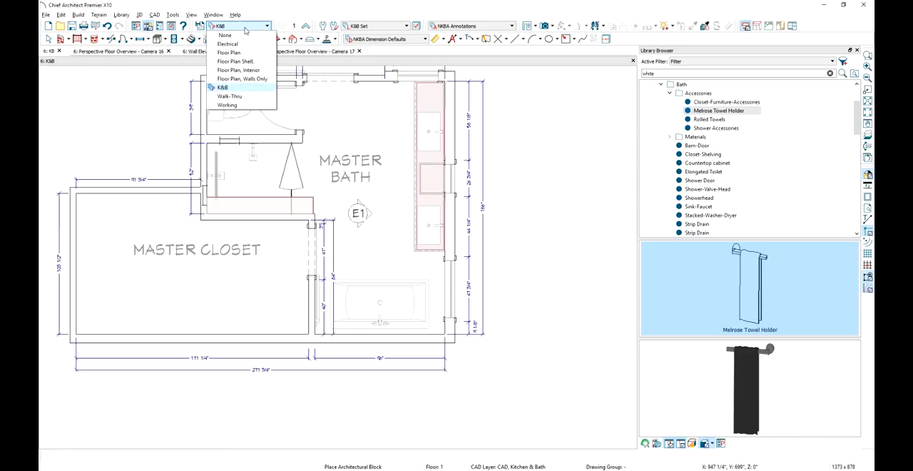
{"action": "left_click", "coordinate": [246, 70]}
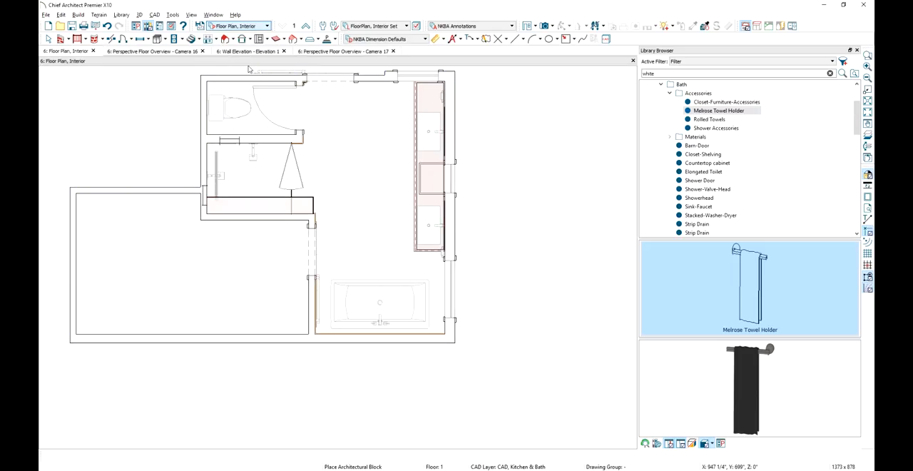
{"action": "left_click", "coordinate": [725, 120]}
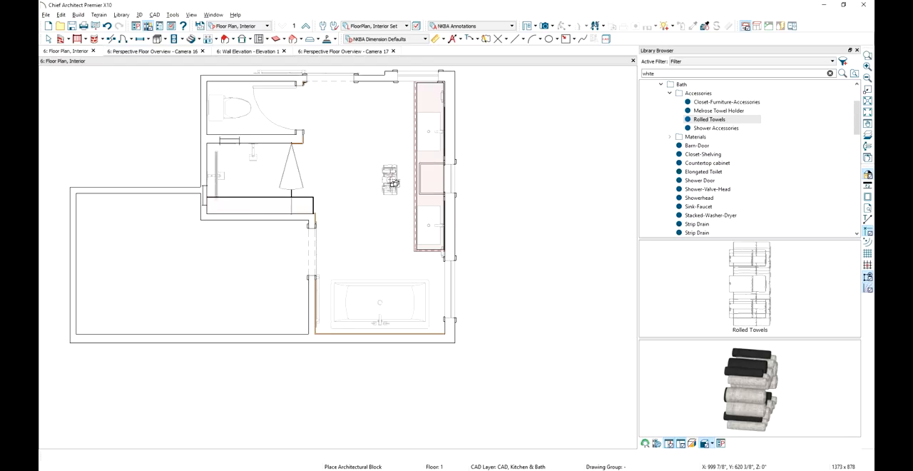
{"action": "left_click", "coordinate": [393, 183]}
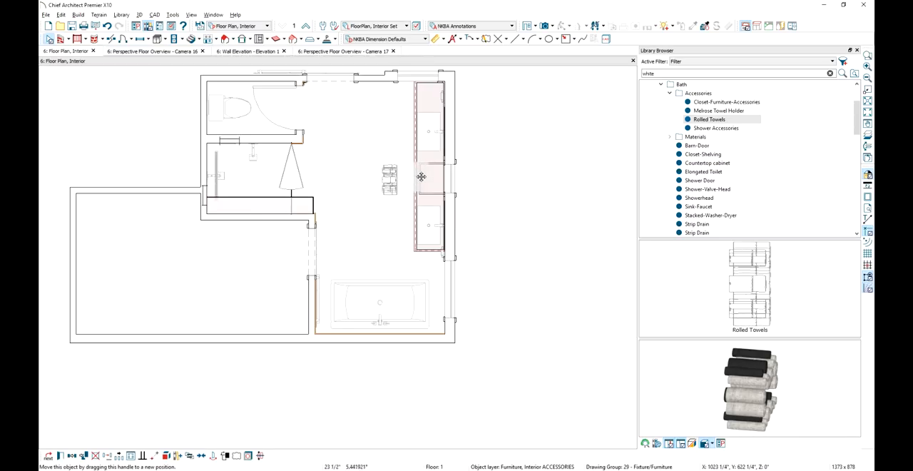
{"action": "left_click_drag", "start_coordinate": [423, 179], "coordinate": [423, 179]}
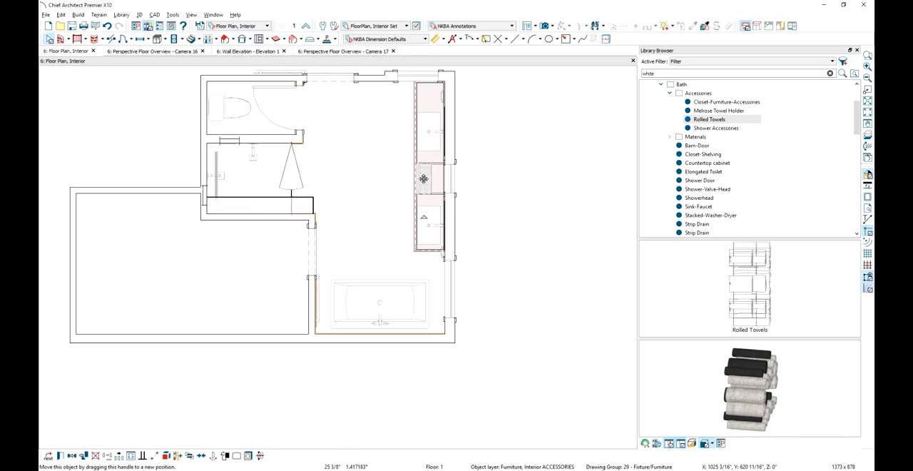
{"action": "left_click", "coordinate": [253, 52]}
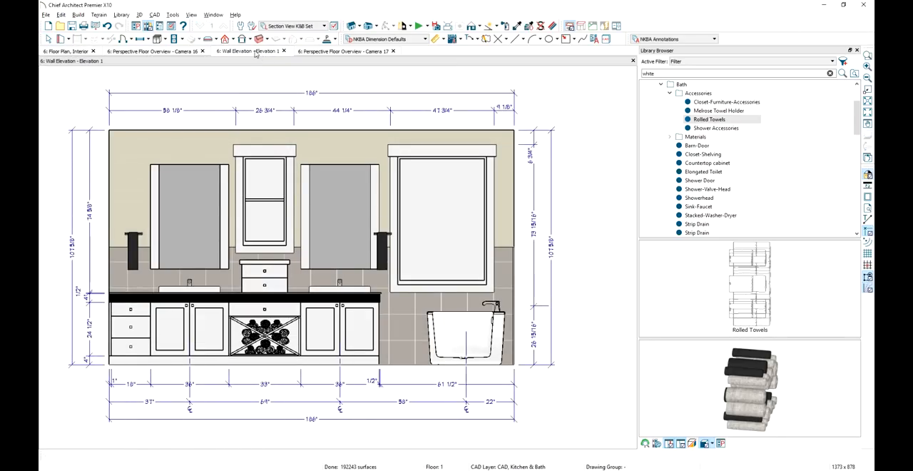
Place the library's Shower Accessories block in the floor plan and move it onto the shower
{"action": "left_click", "coordinate": [76, 53]}
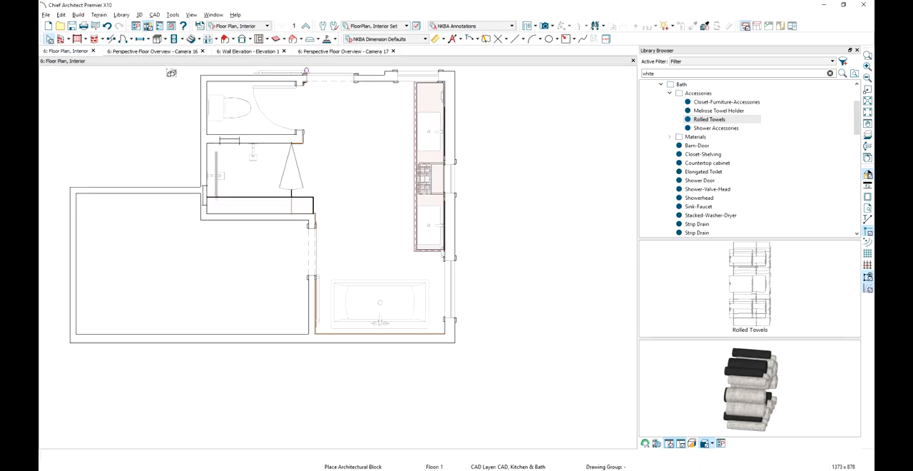
{"action": "left_click", "coordinate": [712, 129]}
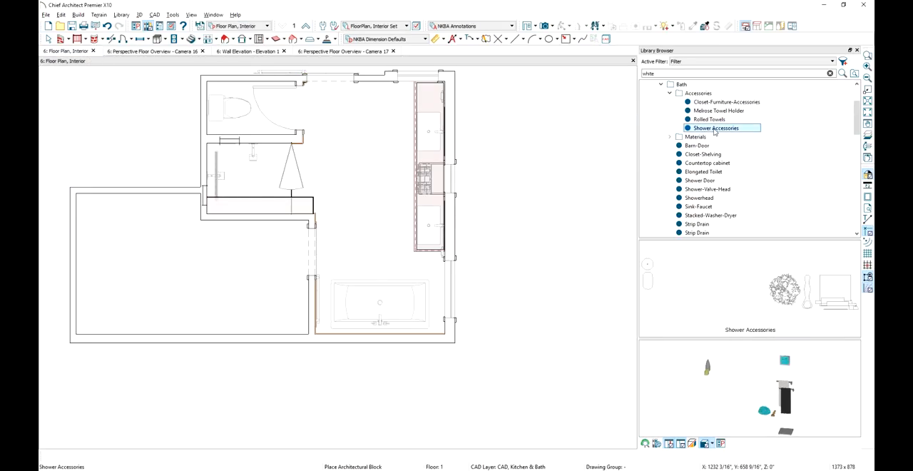
{"action": "left_click", "coordinate": [774, 298]}
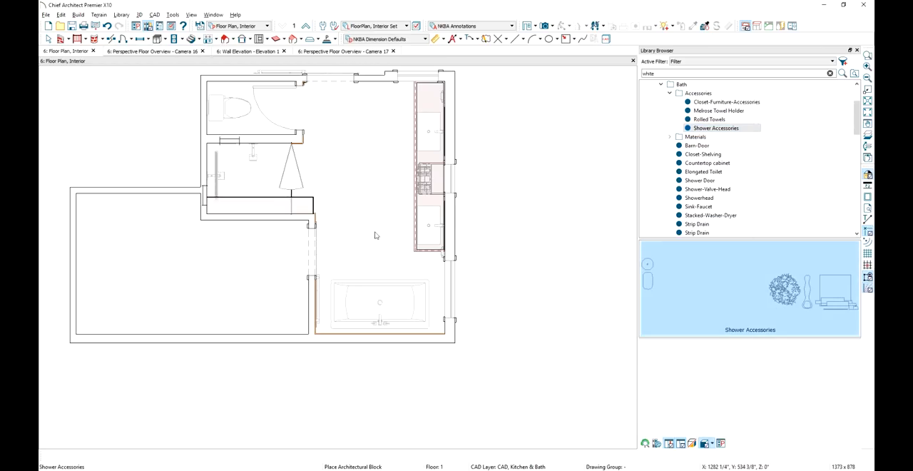
{"action": "left_click", "coordinate": [370, 176]}
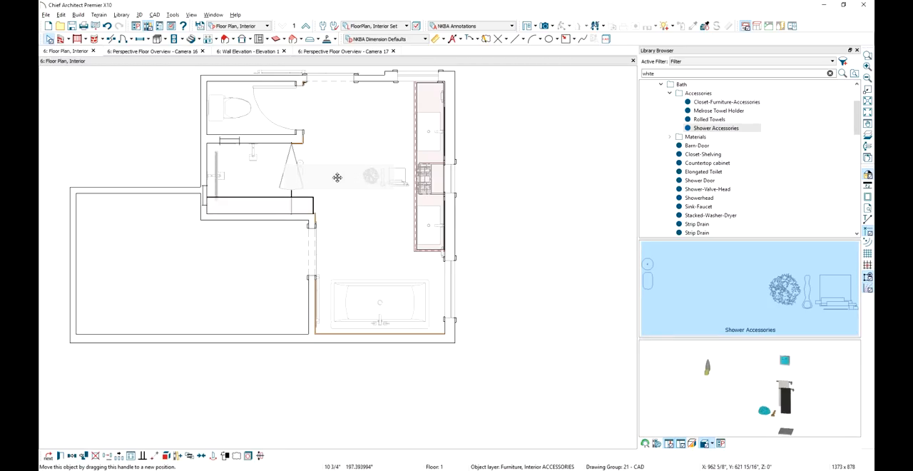
{"action": "left_click_drag", "start_coordinate": [269, 196], "coordinate": [256, 199]}
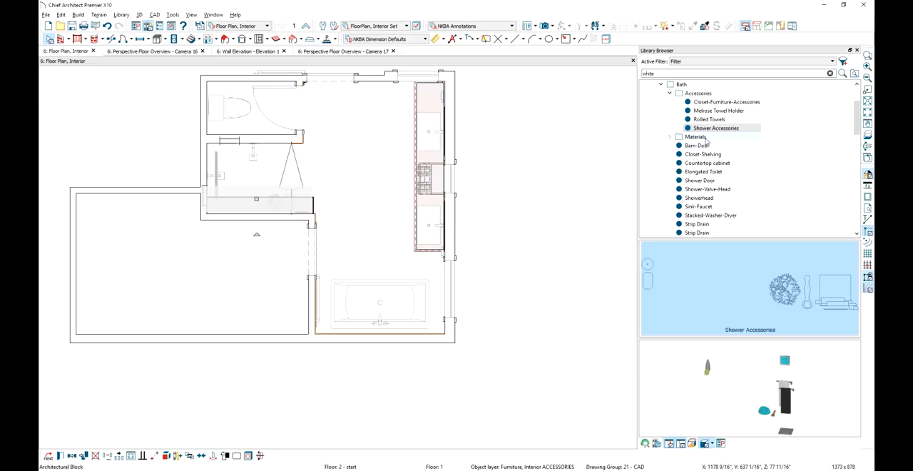
Place the Closet-Furniture-Accessories block below the plan and move it into the master closet against its walls
{"action": "left_click", "coordinate": [729, 104]}
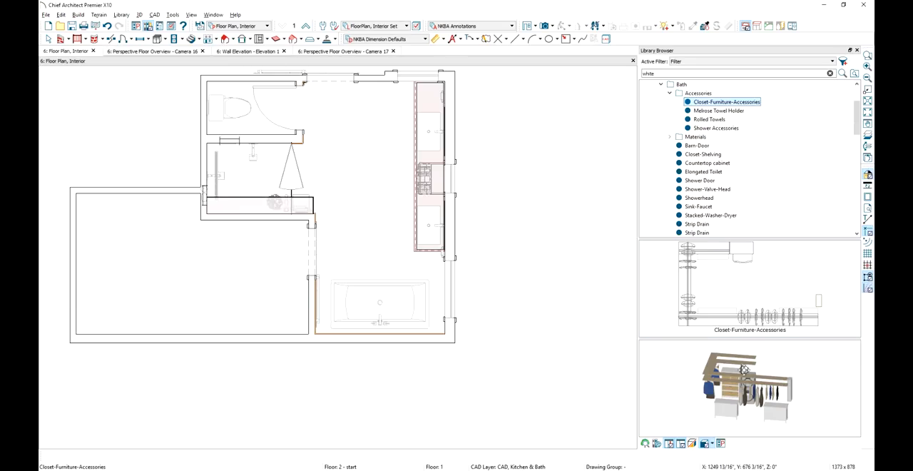
{"action": "mouse_move", "coordinate": [743, 380]}
{"action": "left_mouse_down"}
{"action": "mouse_move", "coordinate": [692, 355]}
{"action": "mouse_move", "coordinate": [741, 372]}
{"action": "mouse_move", "coordinate": [743, 382]}
{"action": "left_mouse_up"}
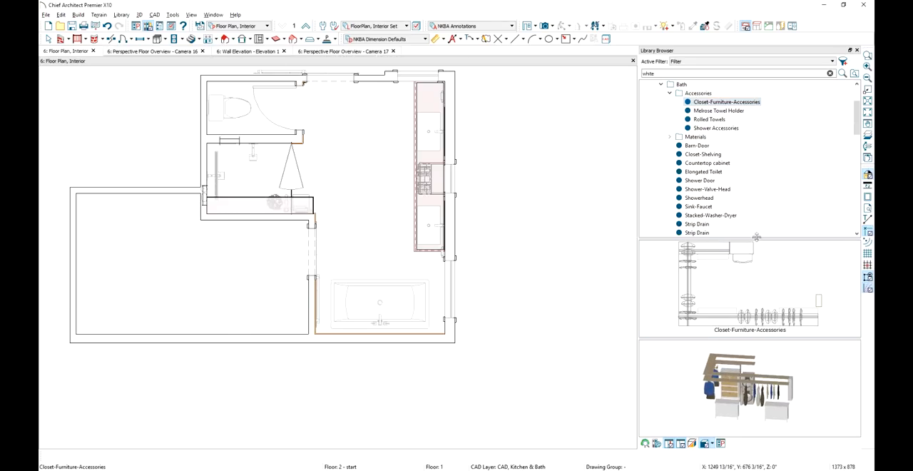
{"action": "middle_click_drag", "start_coordinate": [540, 261], "coordinate": [573, 171]}
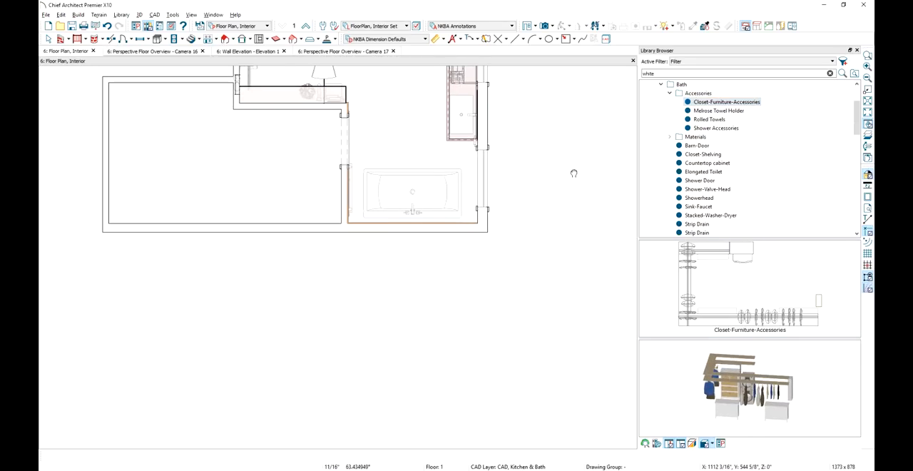
{"action": "left_click", "coordinate": [311, 359]}
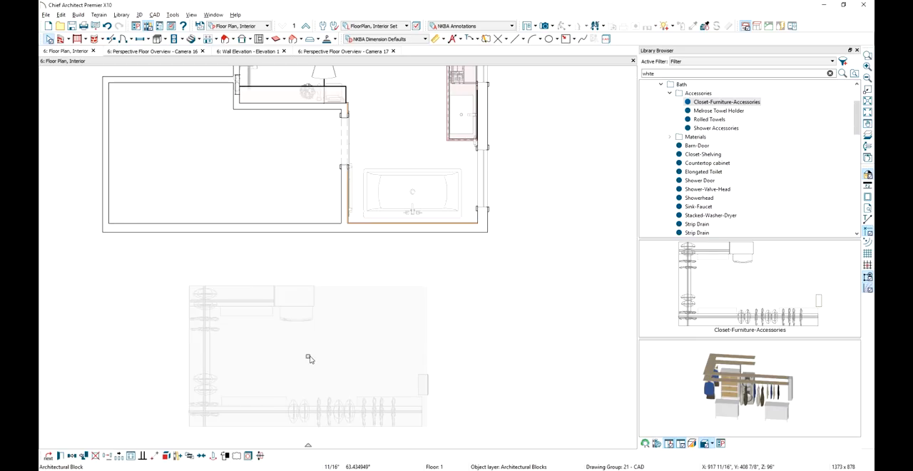
{"action": "left_click", "coordinate": [243, 173]}
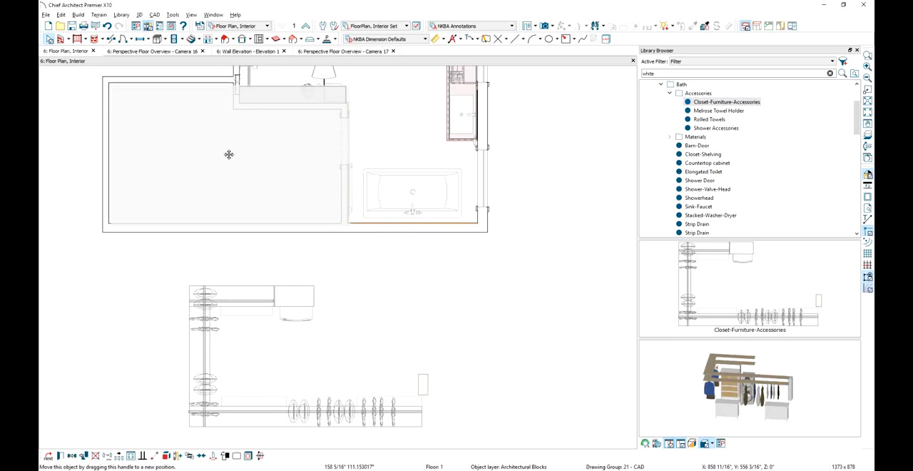
{"action": "left_click_drag", "start_coordinate": [229, 155], "coordinate": [227, 154]}
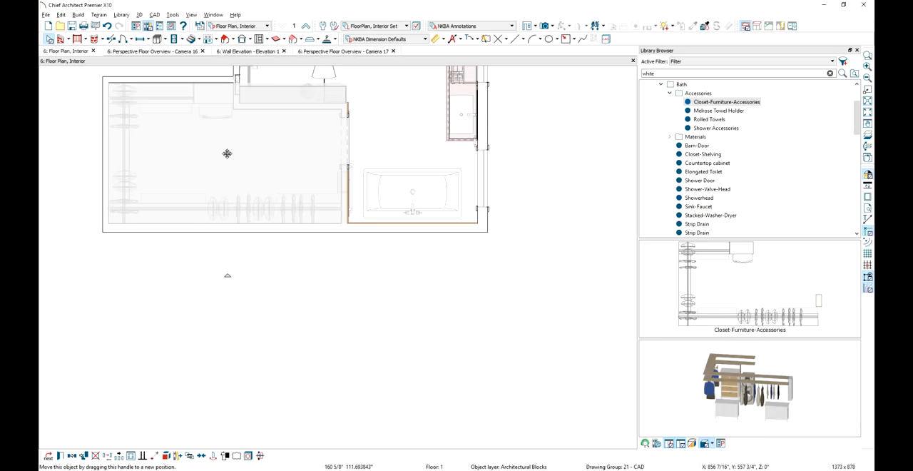
Examine the furnished bath, shower and closet in the Camera 17 perspective overview, including the view through the barn door
{"action": "left_click", "coordinate": [321, 52]}
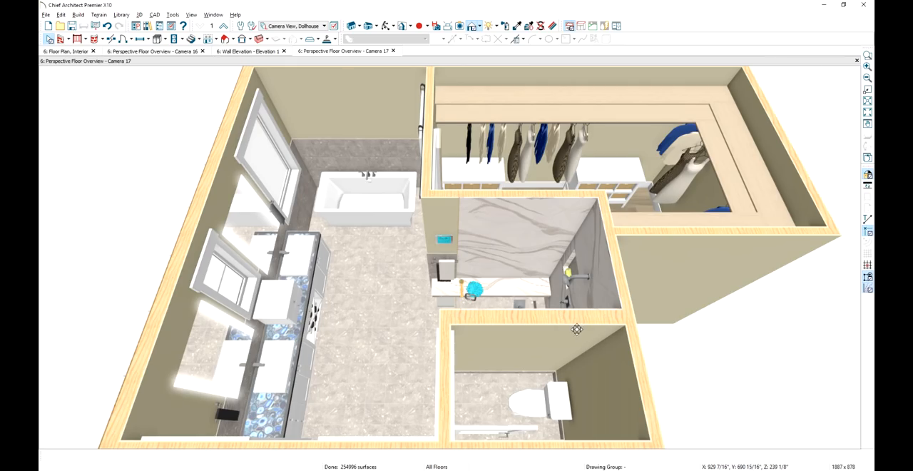
{"action": "middle_click_drag", "start_coordinate": [576, 328], "coordinate": [534, 230]}
{"action": "scroll", "coordinate": [528, 233], "scroll_direction": "down", "scroll_amount": 10}
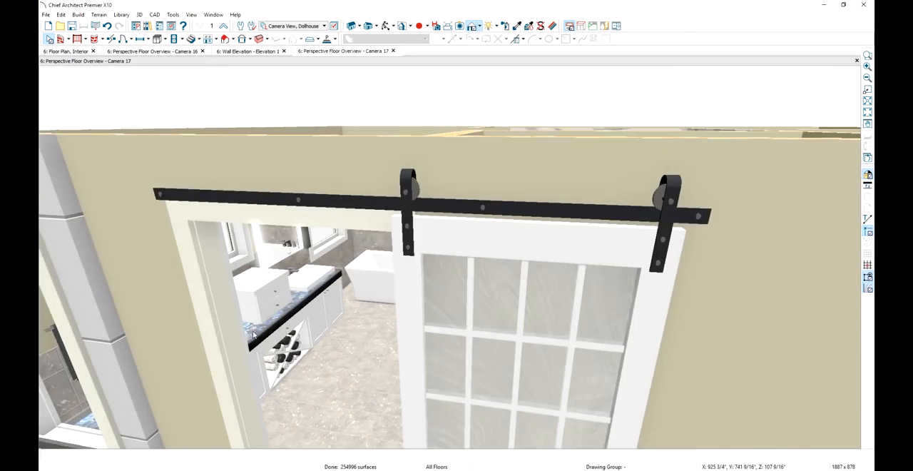
{"action": "scroll", "coordinate": [253, 330], "scroll_direction": "down", "scroll_amount": 3}
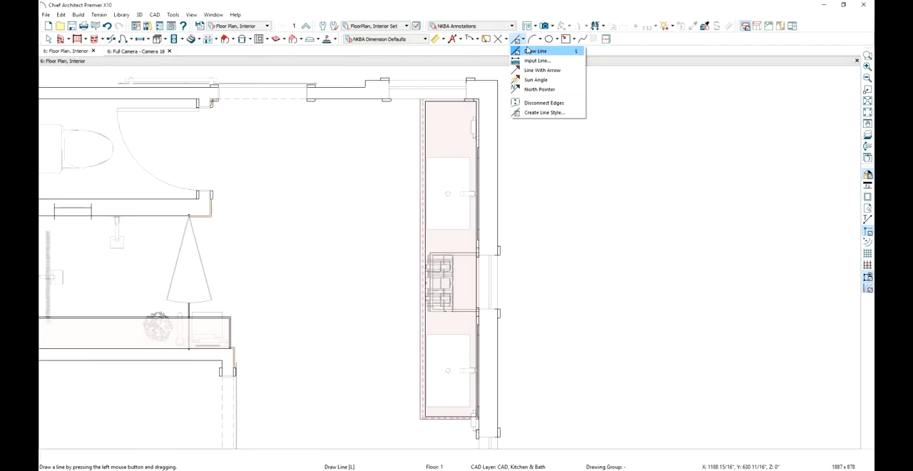
Draw a vertical line about 126 inches long in front of the vanity in plan and convert it to a molding polyline
{"action": "left_click", "coordinate": [532, 64]}
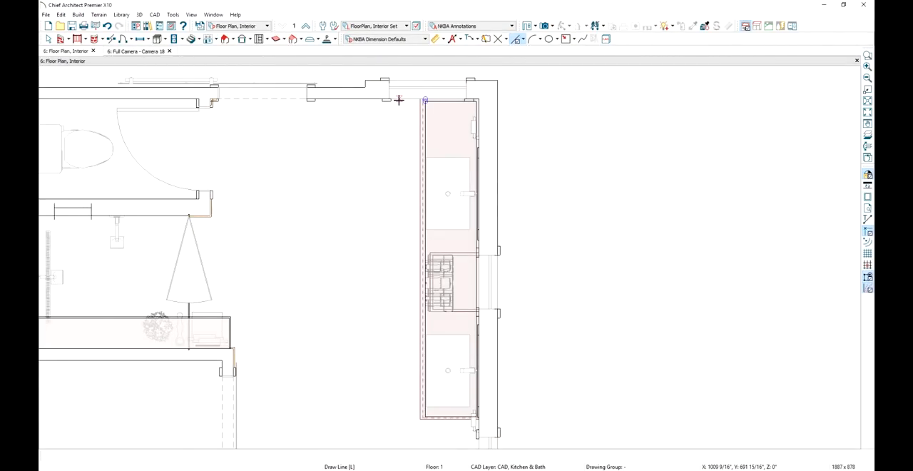
{"action": "mouse_move", "coordinate": [399, 100]}
{"action": "left_mouse_down"}
{"action": "mouse_move", "coordinate": [381, 359]}
{"action": "mouse_move", "coordinate": [387, 410]}
{"action": "mouse_move", "coordinate": [399, 422]}
{"action": "left_mouse_up"}
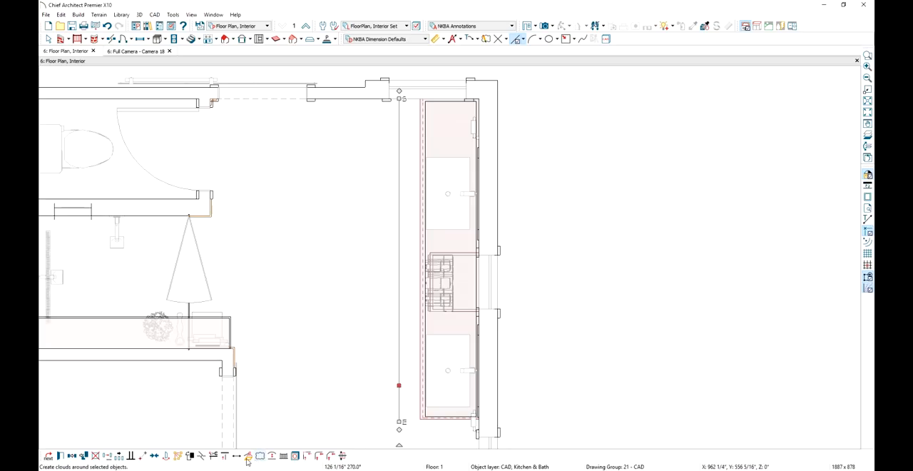
{"action": "left_click", "coordinate": [248, 455]}
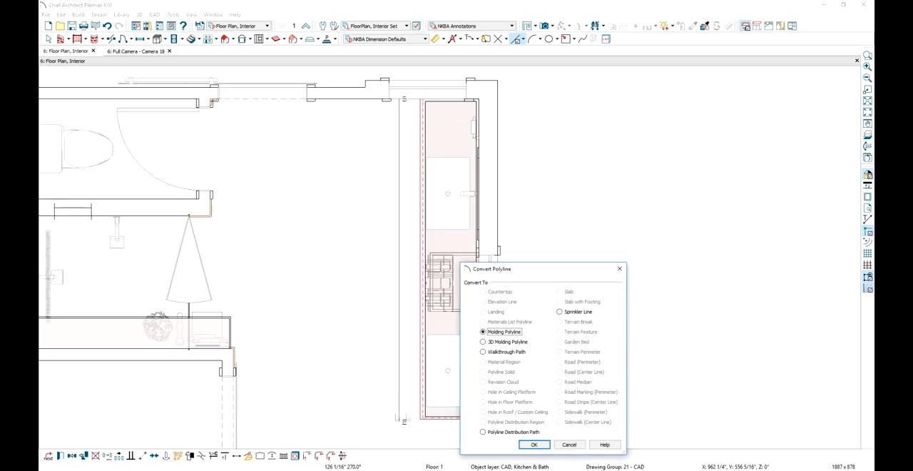
{"action": "left_click", "coordinate": [534, 444]}
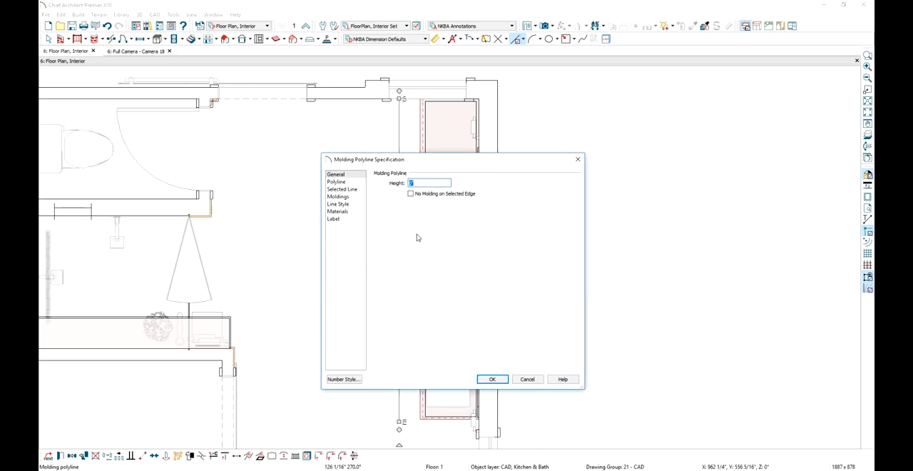
Set the molding polyline's height and assign it the CA-001 base molding profile from the core catalogs
{"action": "type", "text": "33 7/8"}
{"action": "left_click", "coordinate": [355, 200]}
{"action": "left_click", "coordinate": [445, 194]}
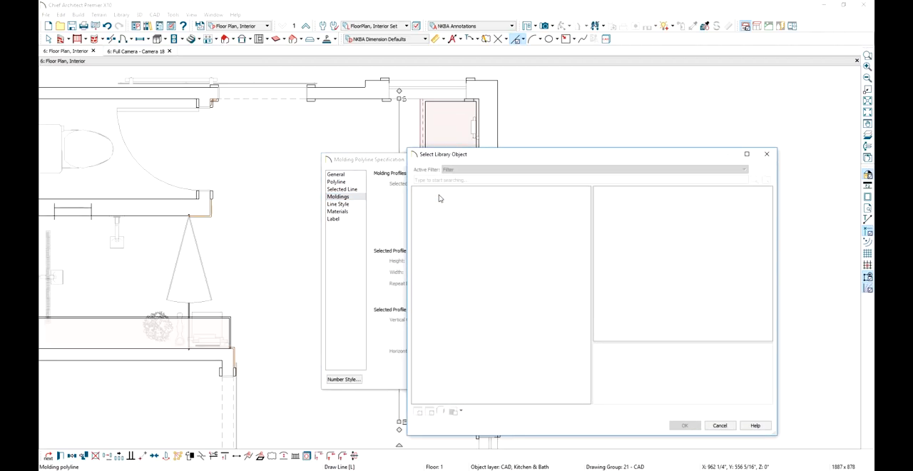
{"action": "left_click", "coordinate": [416, 191]}
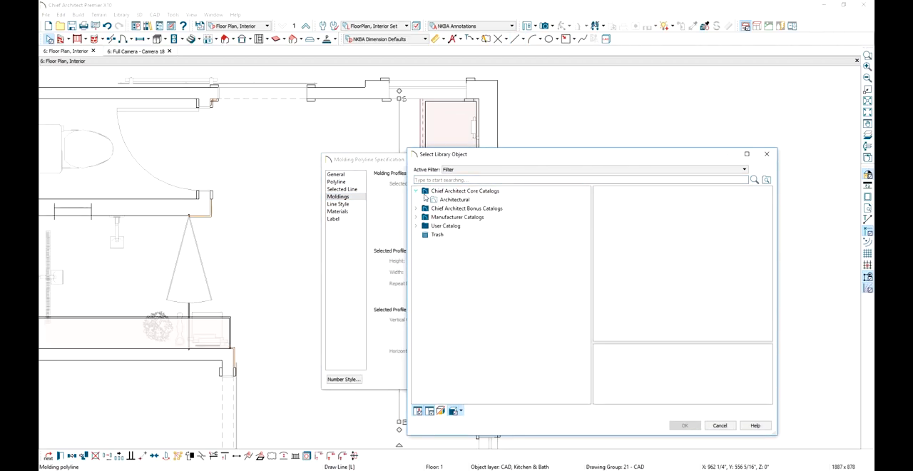
{"action": "double_click", "coordinate": [684, 243]}
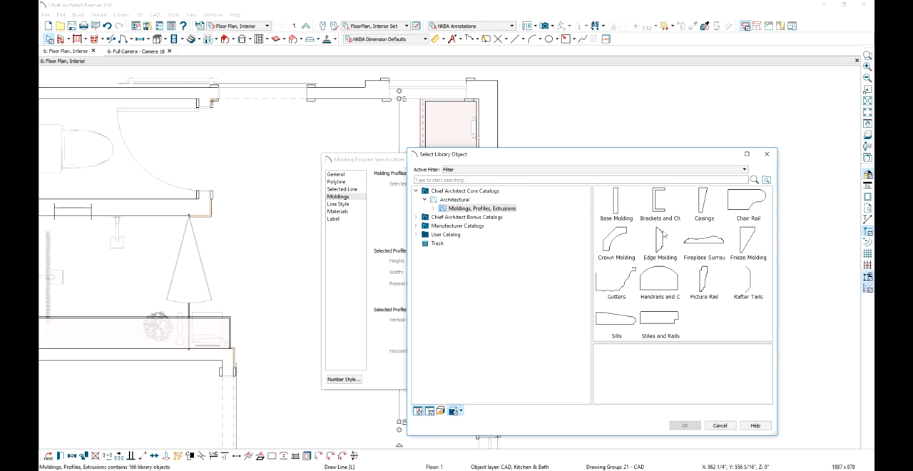
{"action": "double_click", "coordinate": [617, 207]}
{"action": "left_click", "coordinate": [605, 199]}
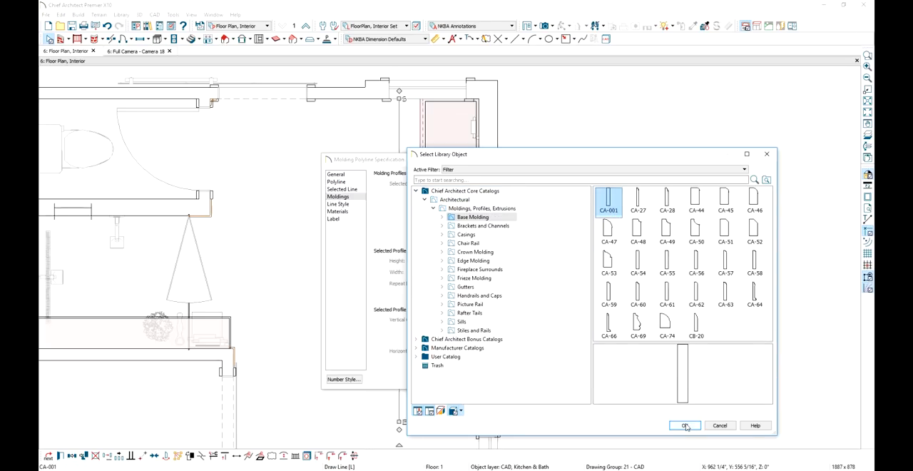
{"action": "left_click", "coordinate": [684, 425]}
Set the CA-001 molding profile's height to 1/2" and enter a new width, then accept the molding specification
{"action": "left_click_drag", "start_coordinate": [460, 260], "coordinate": [393, 258]}
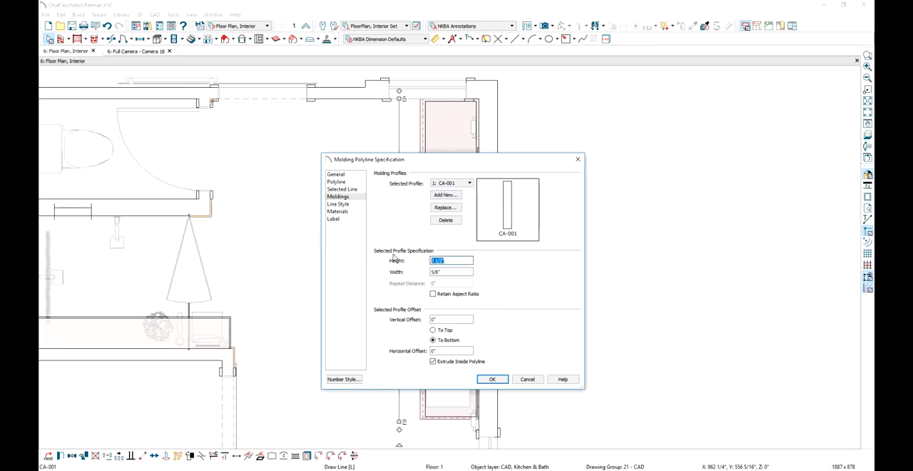
{"action": "type", "text": "1/2"}
{"action": "key", "text": "Tab"}
{"action": "type", "text": "1/"}
{"action": "key", "text": "Return"}
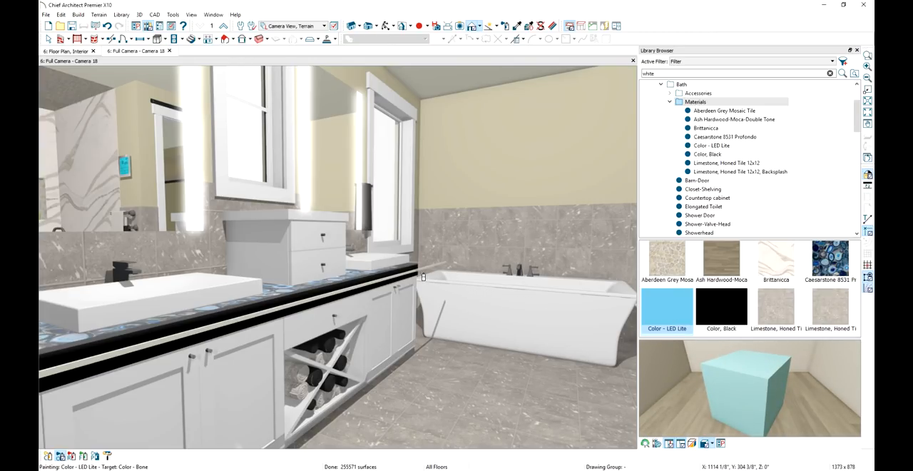
Paint the molding strip in front of the vanity with Color - LED Lite and make that material emissive at 500 lumens
{"action": "left_click", "coordinate": [422, 274]}
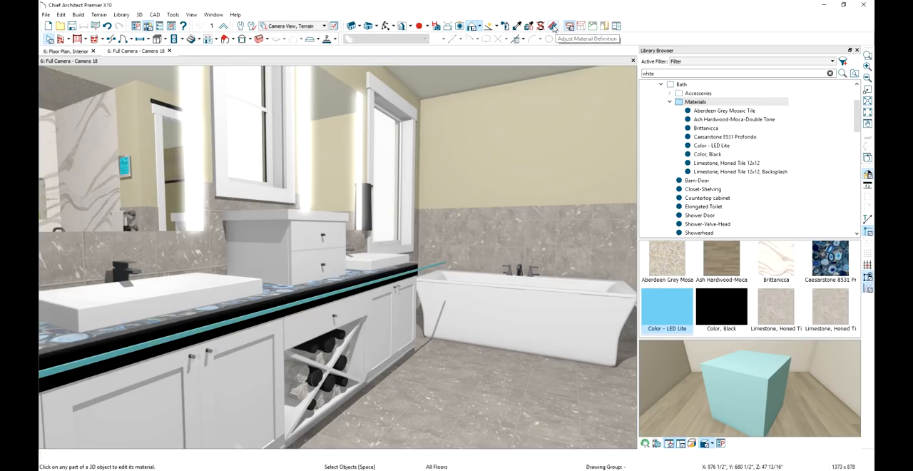
{"action": "left_click", "coordinate": [396, 281]}
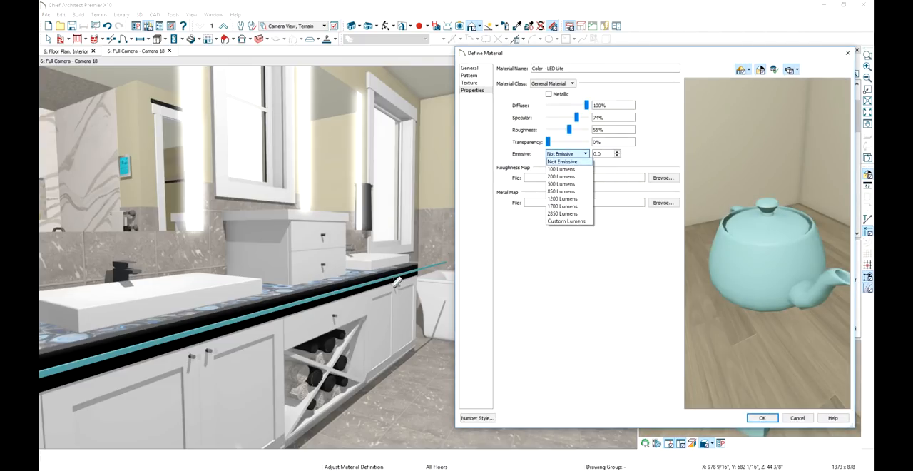
{"action": "left_click", "coordinate": [570, 184]}
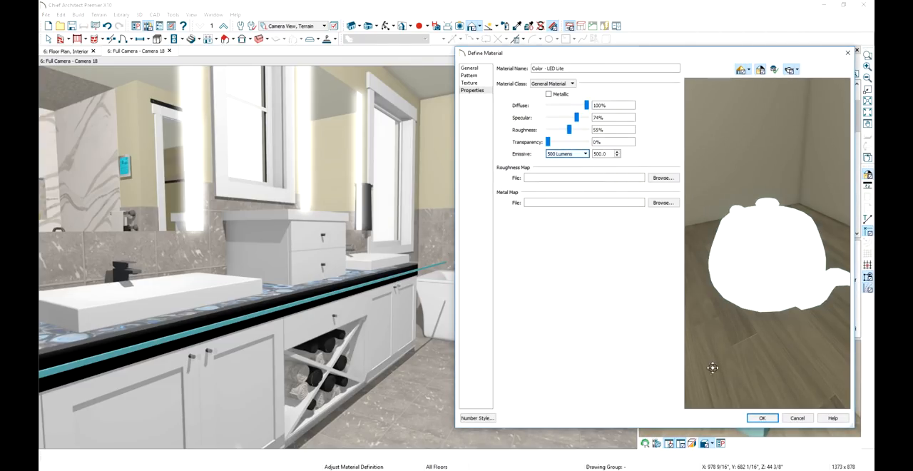
{"action": "left_click", "coordinate": [760, 418]}
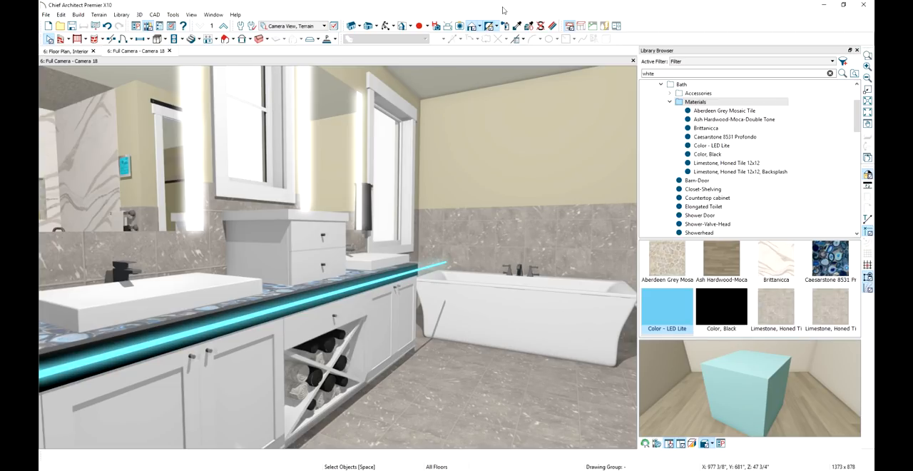
Move the molding polyline point to point in plan from its lower end to the vanity countertop's lower front corner
{"action": "left_click", "coordinate": [77, 51]}
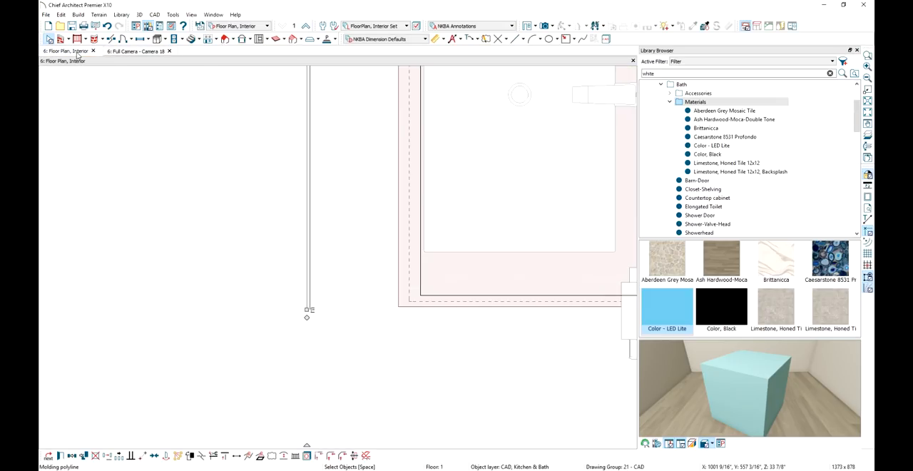
{"action": "left_click", "coordinate": [143, 457]}
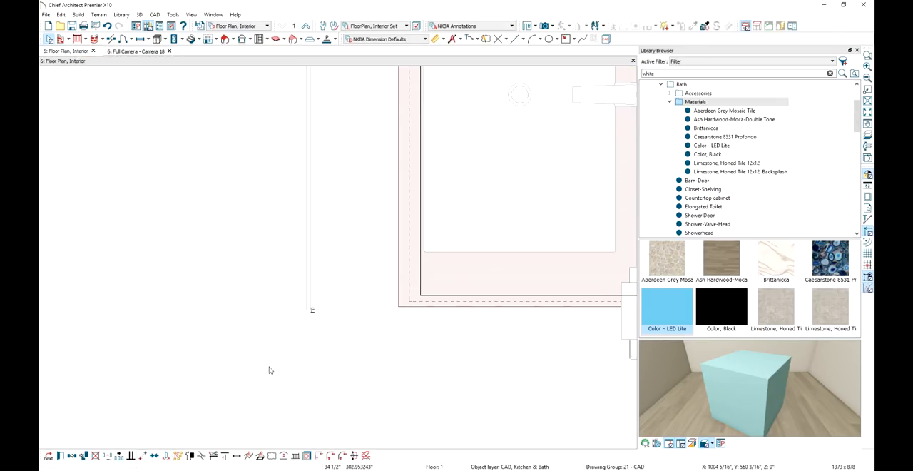
{"action": "left_click", "coordinate": [307, 310]}
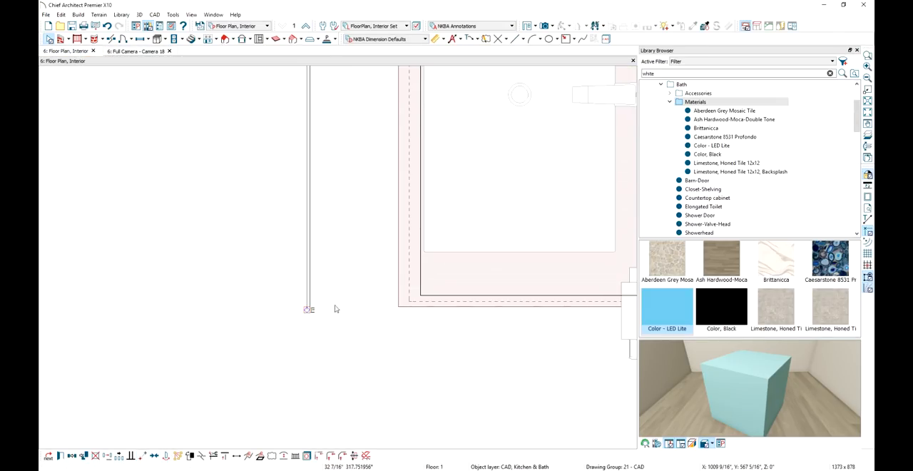
{"action": "left_click", "coordinate": [401, 306]}
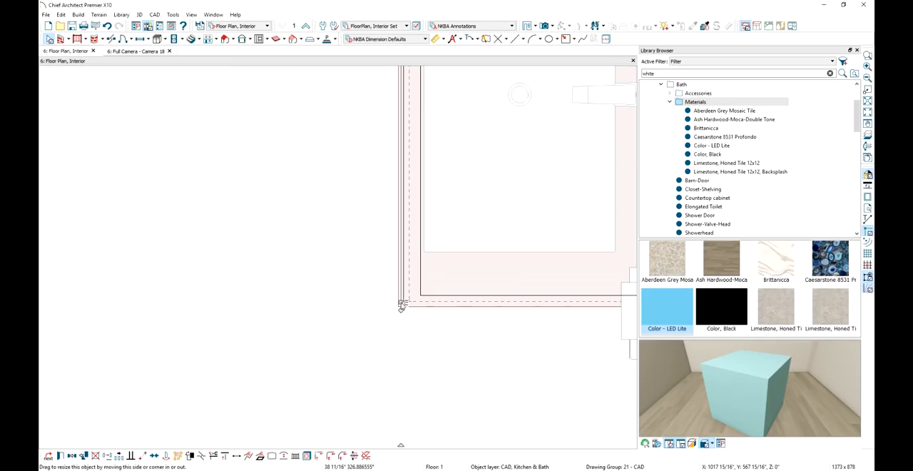
Check the glowing countertop edge in Camera 18 and the Camera 19 perspective overview, and turn off sunlight in the overview
{"action": "left_click", "coordinate": [137, 52]}
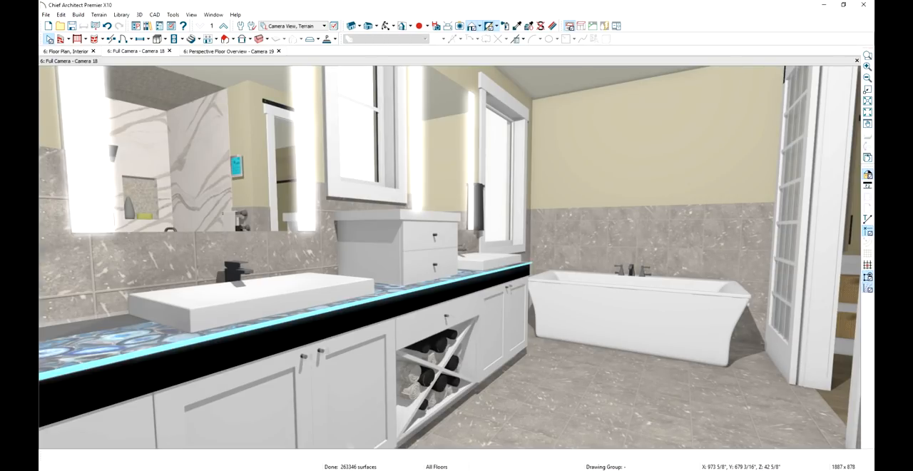
{"action": "left_click", "coordinate": [255, 52]}
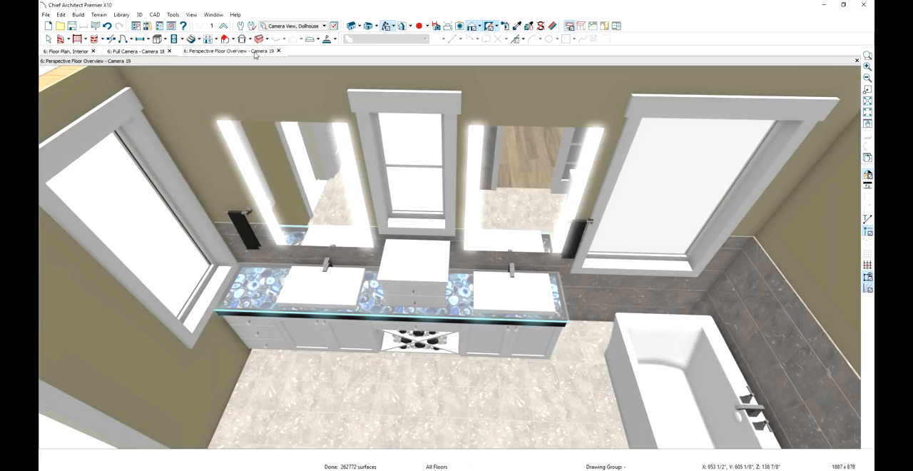
{"action": "left_click", "coordinate": [497, 28]}
{"action": "left_click", "coordinate": [508, 66]}
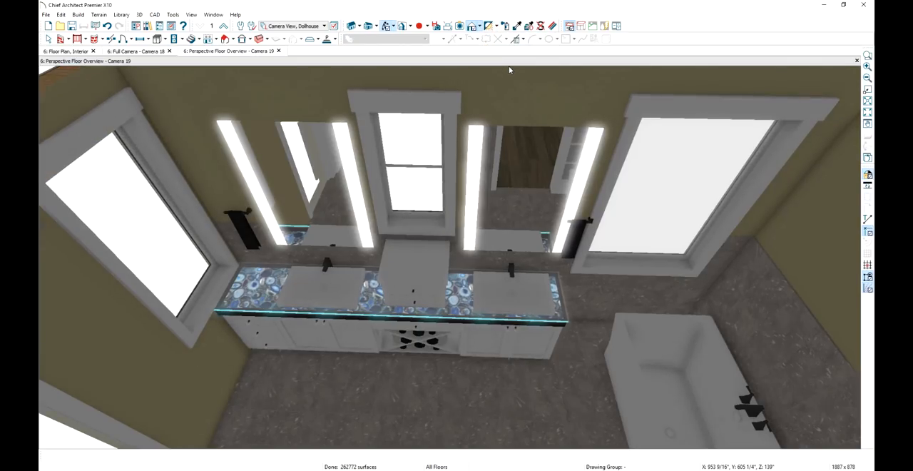